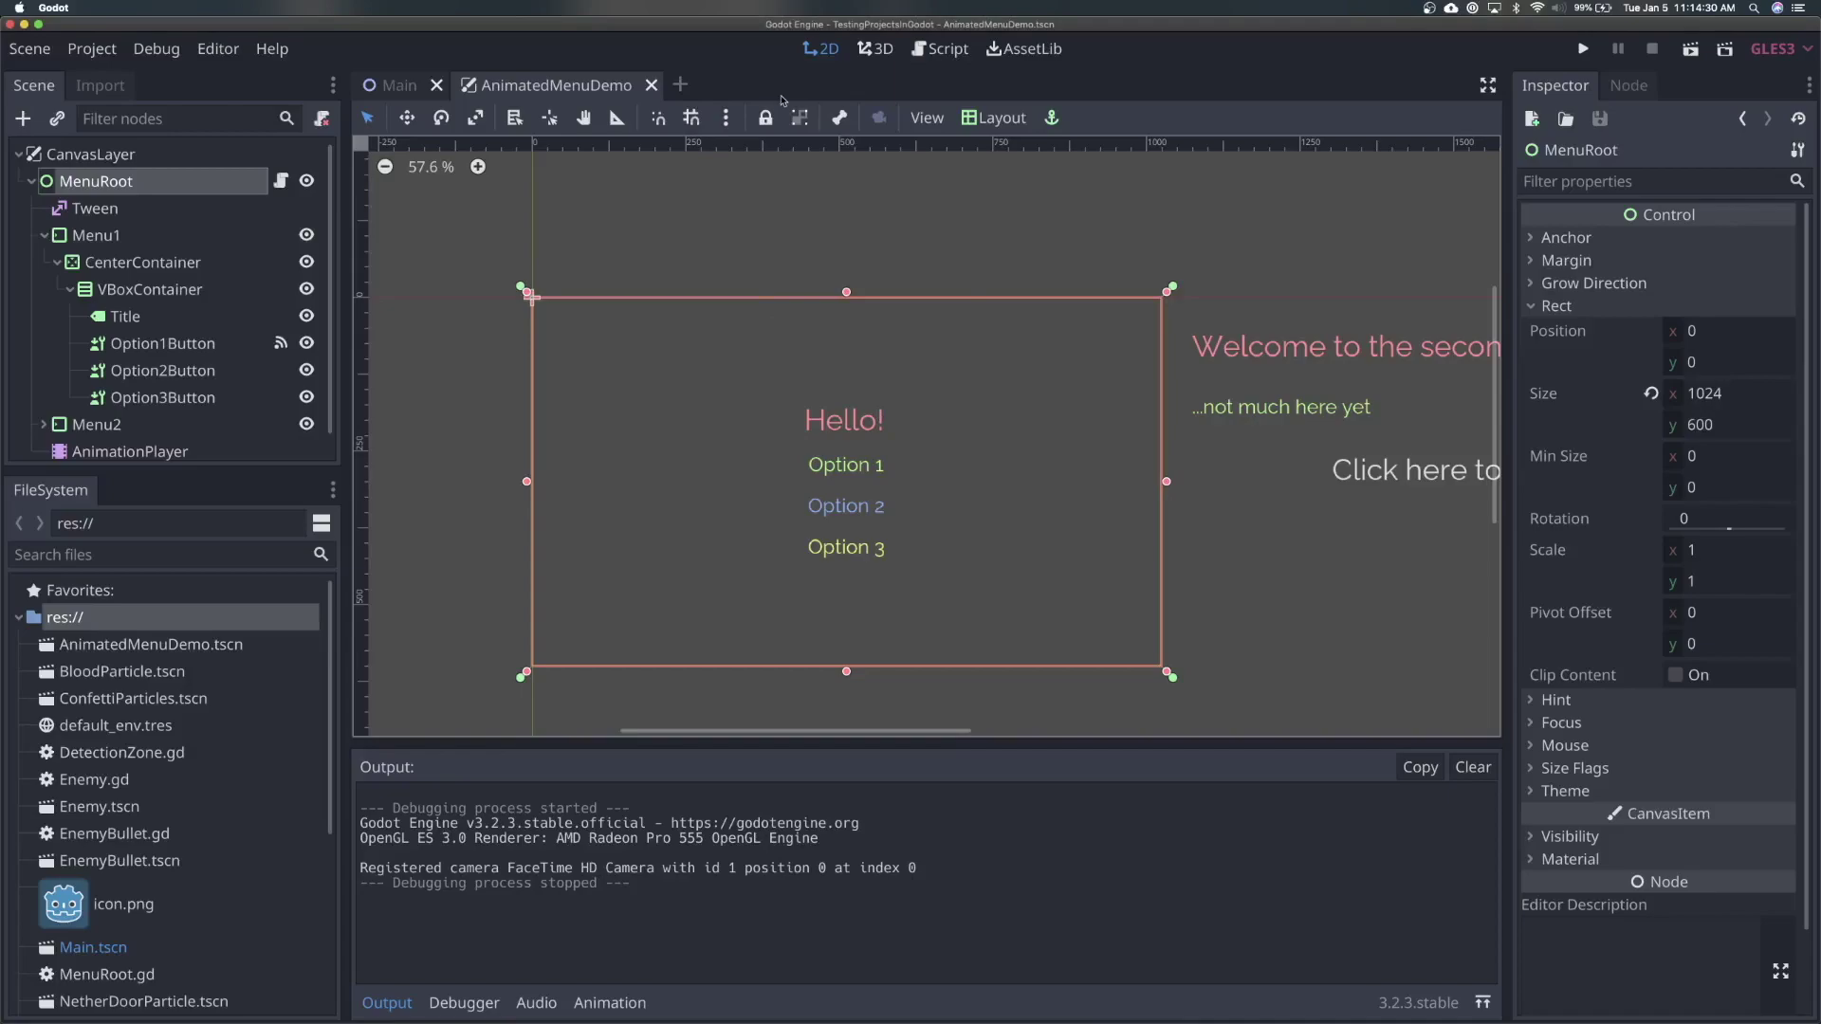
# Run the project to preview the current menu and inspect the Tween node's properties
pyautogui.press('super+r')
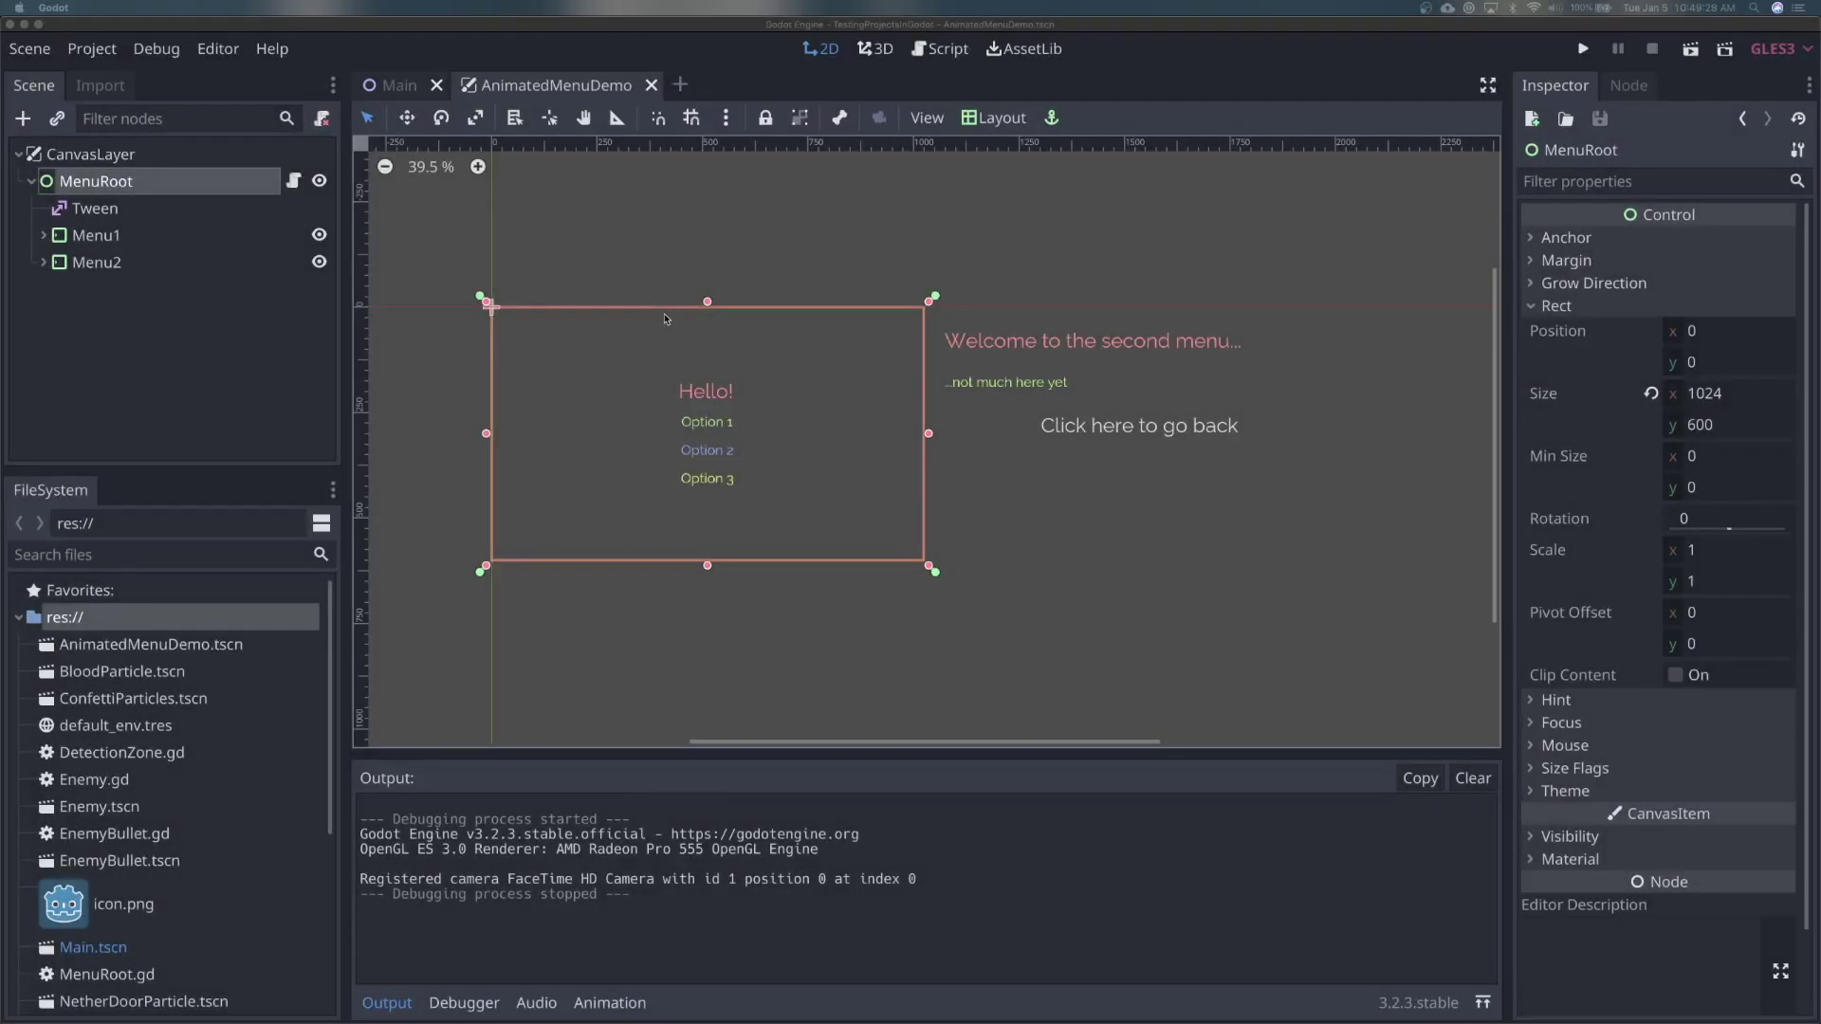
pyautogui.click(119, 209)
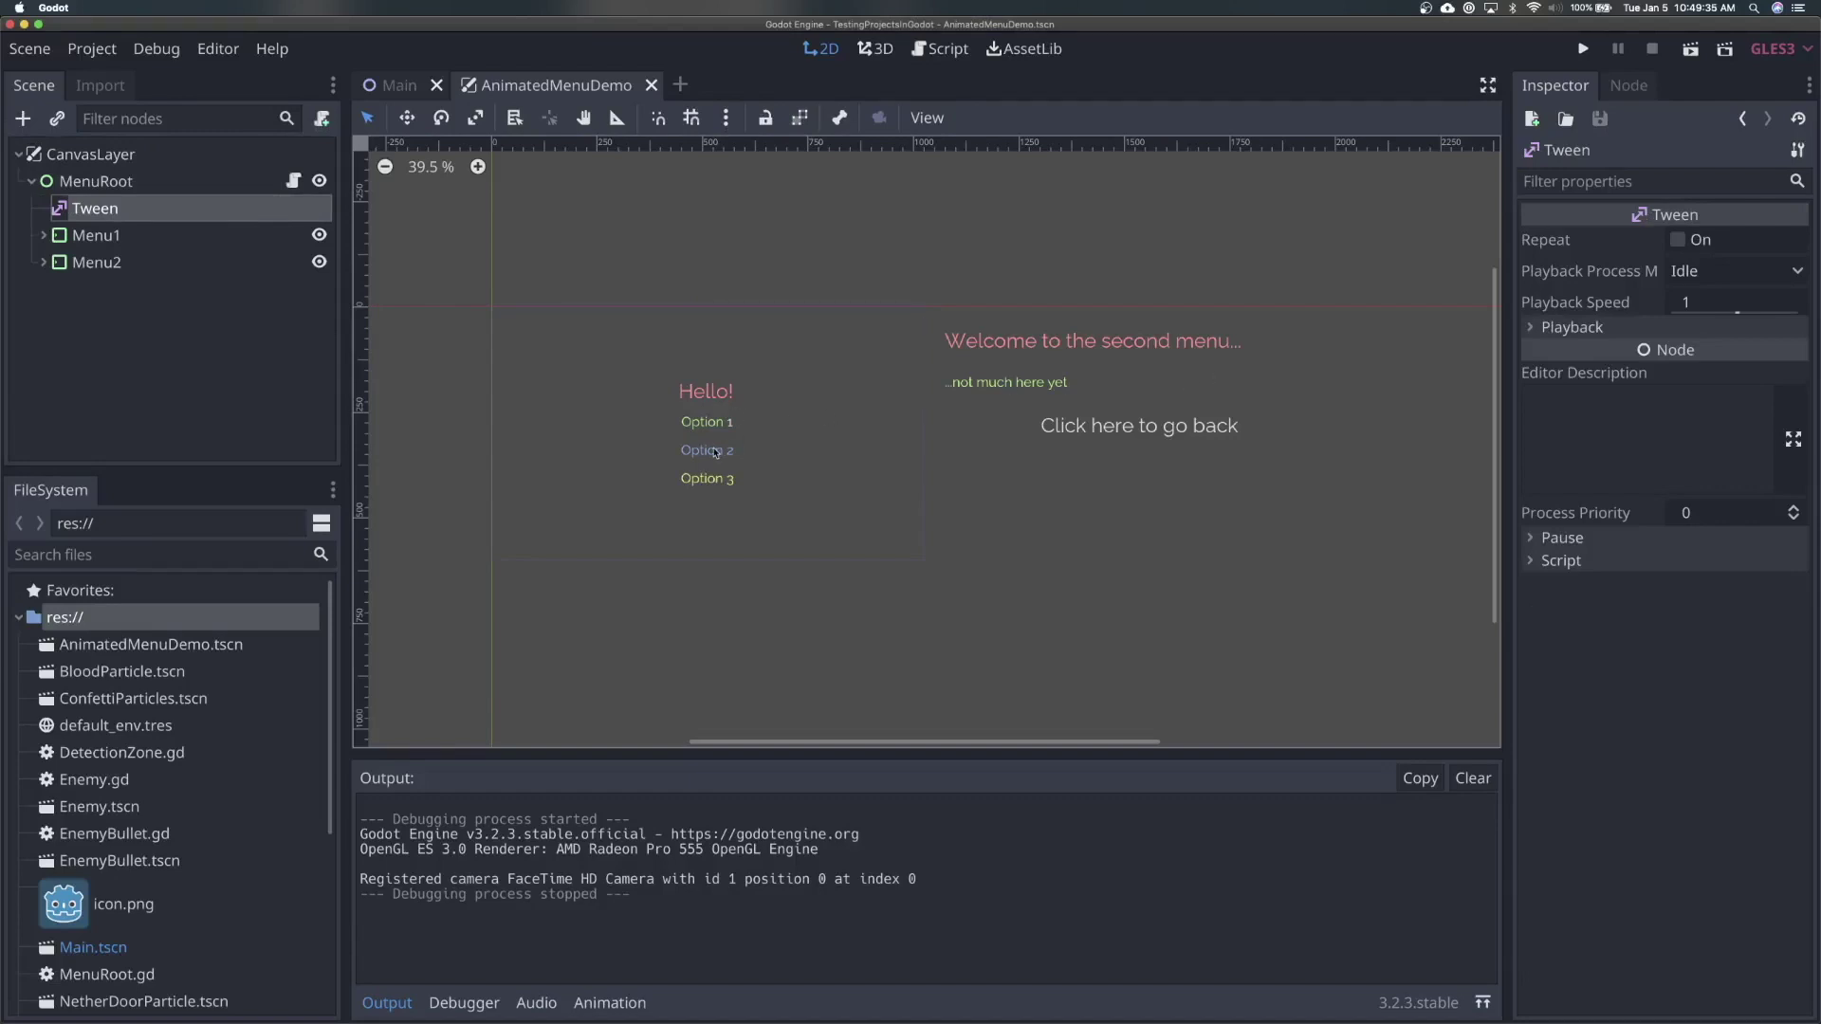
pyautogui.hscroll(-4, 715, 453)
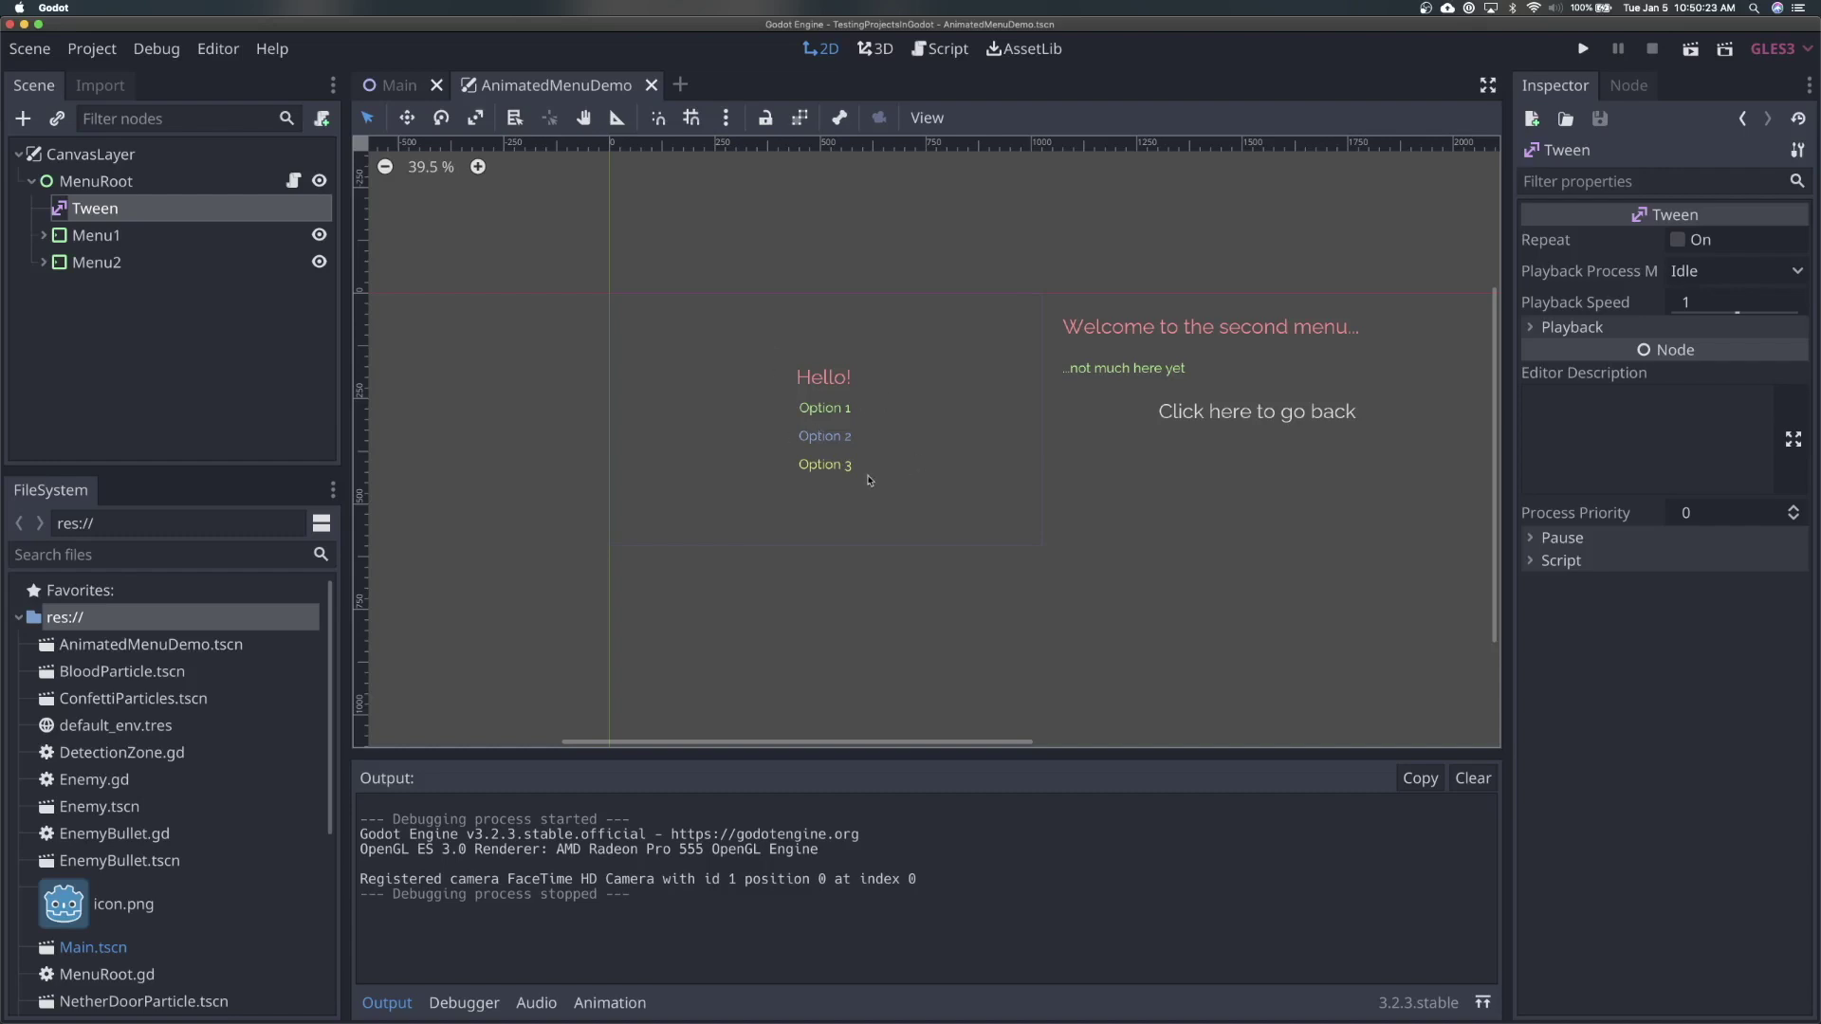
# Add an AnimationPlayer node as a child of MenuRoot
pyautogui.click(112, 186)
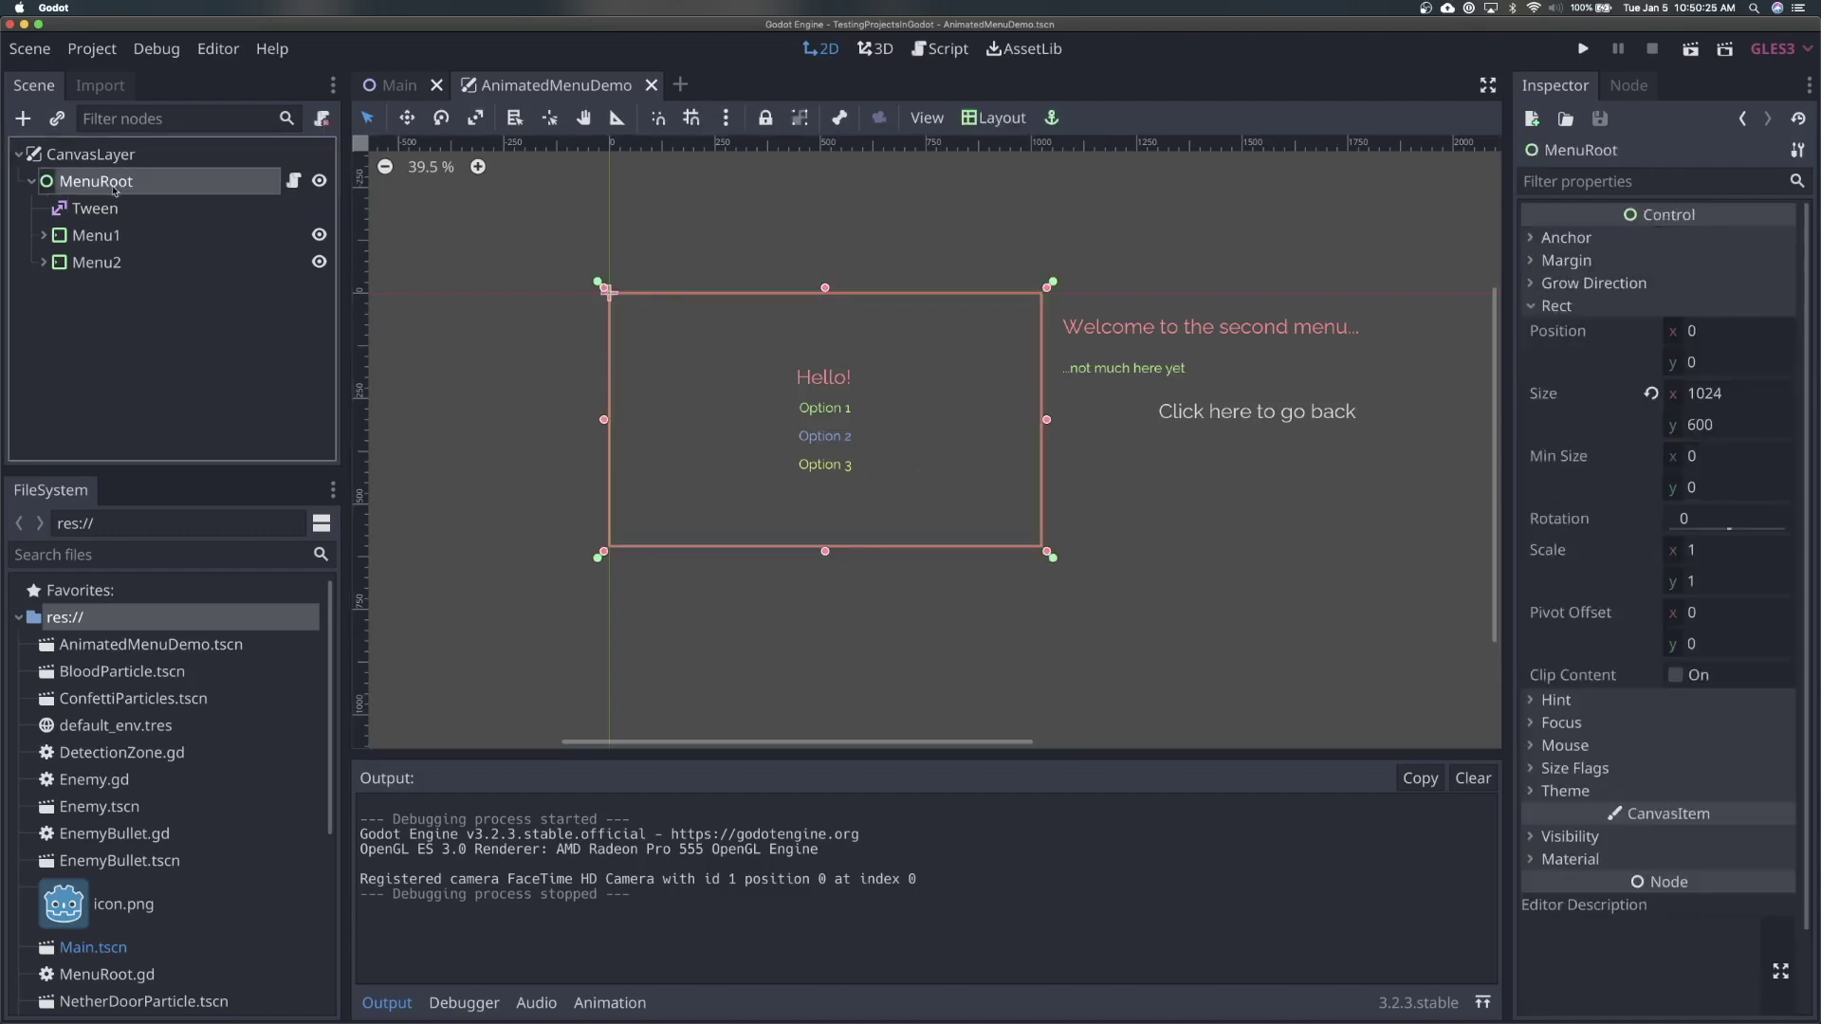
pyautogui.click(24, 119)
pyautogui.write('anim')
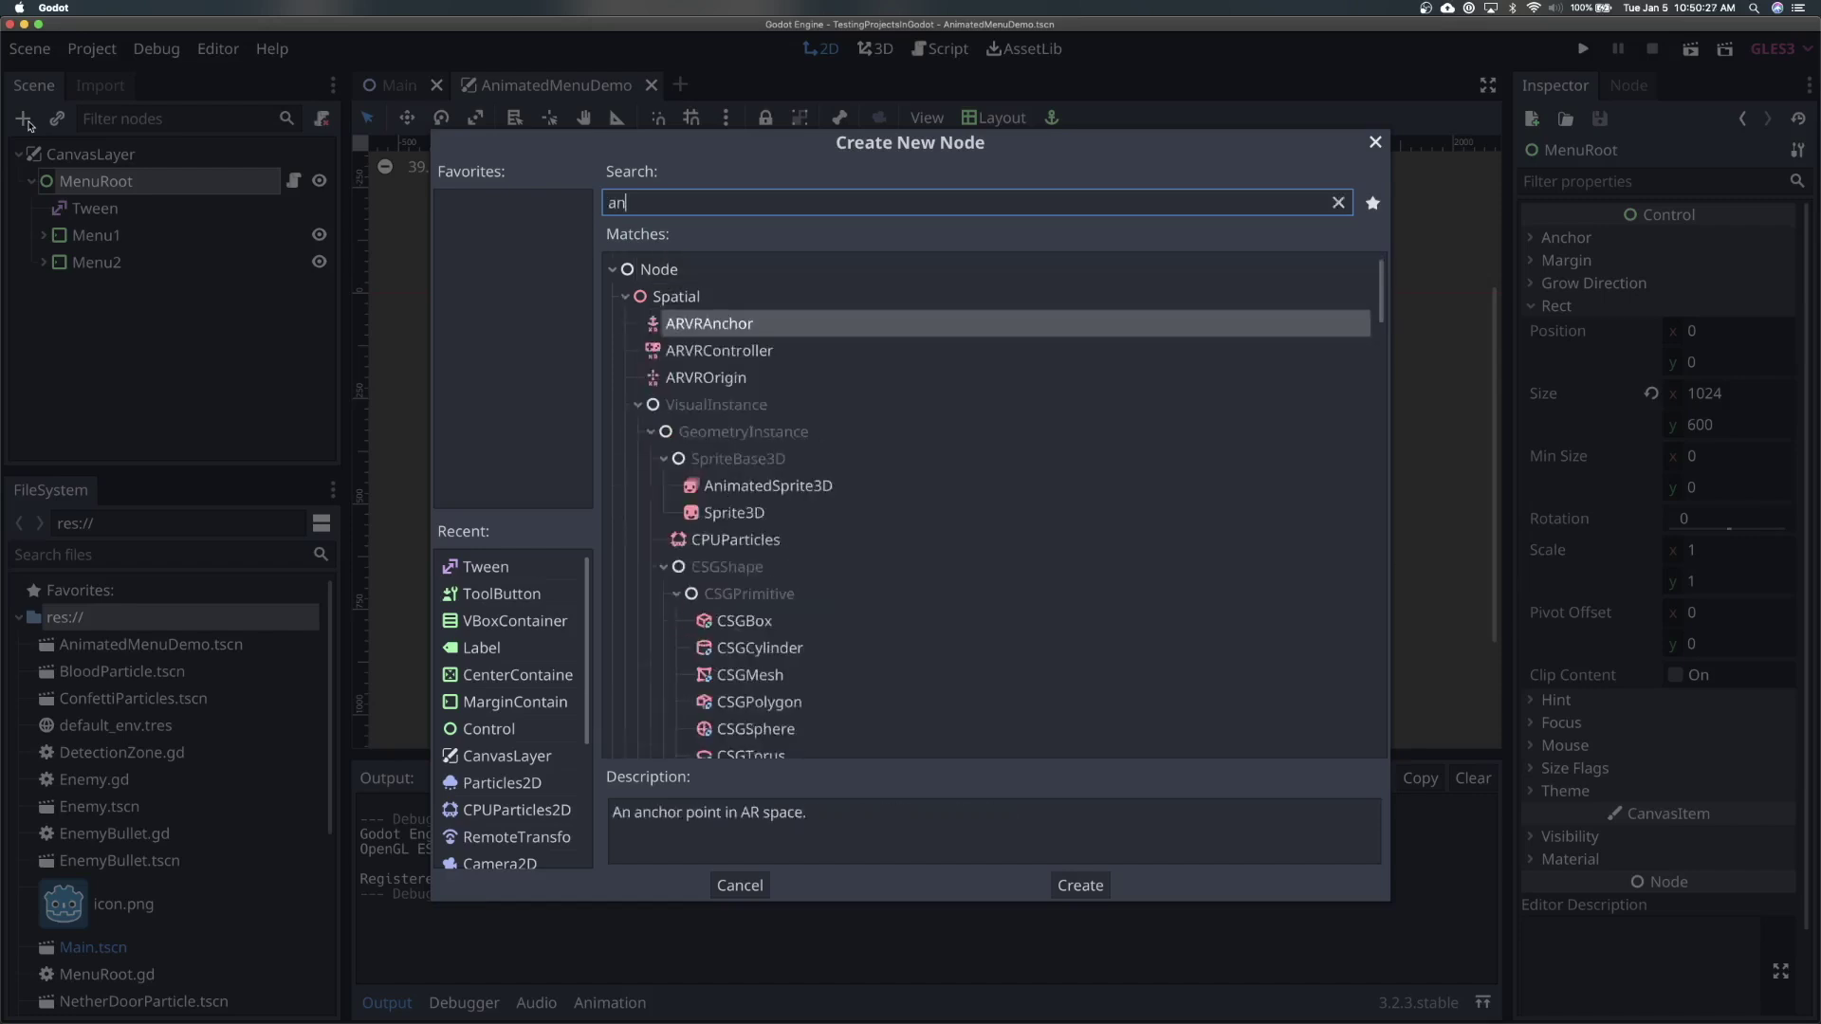
pyautogui.press('Down')
pyautogui.press('Down')
pyautogui.press('Down')
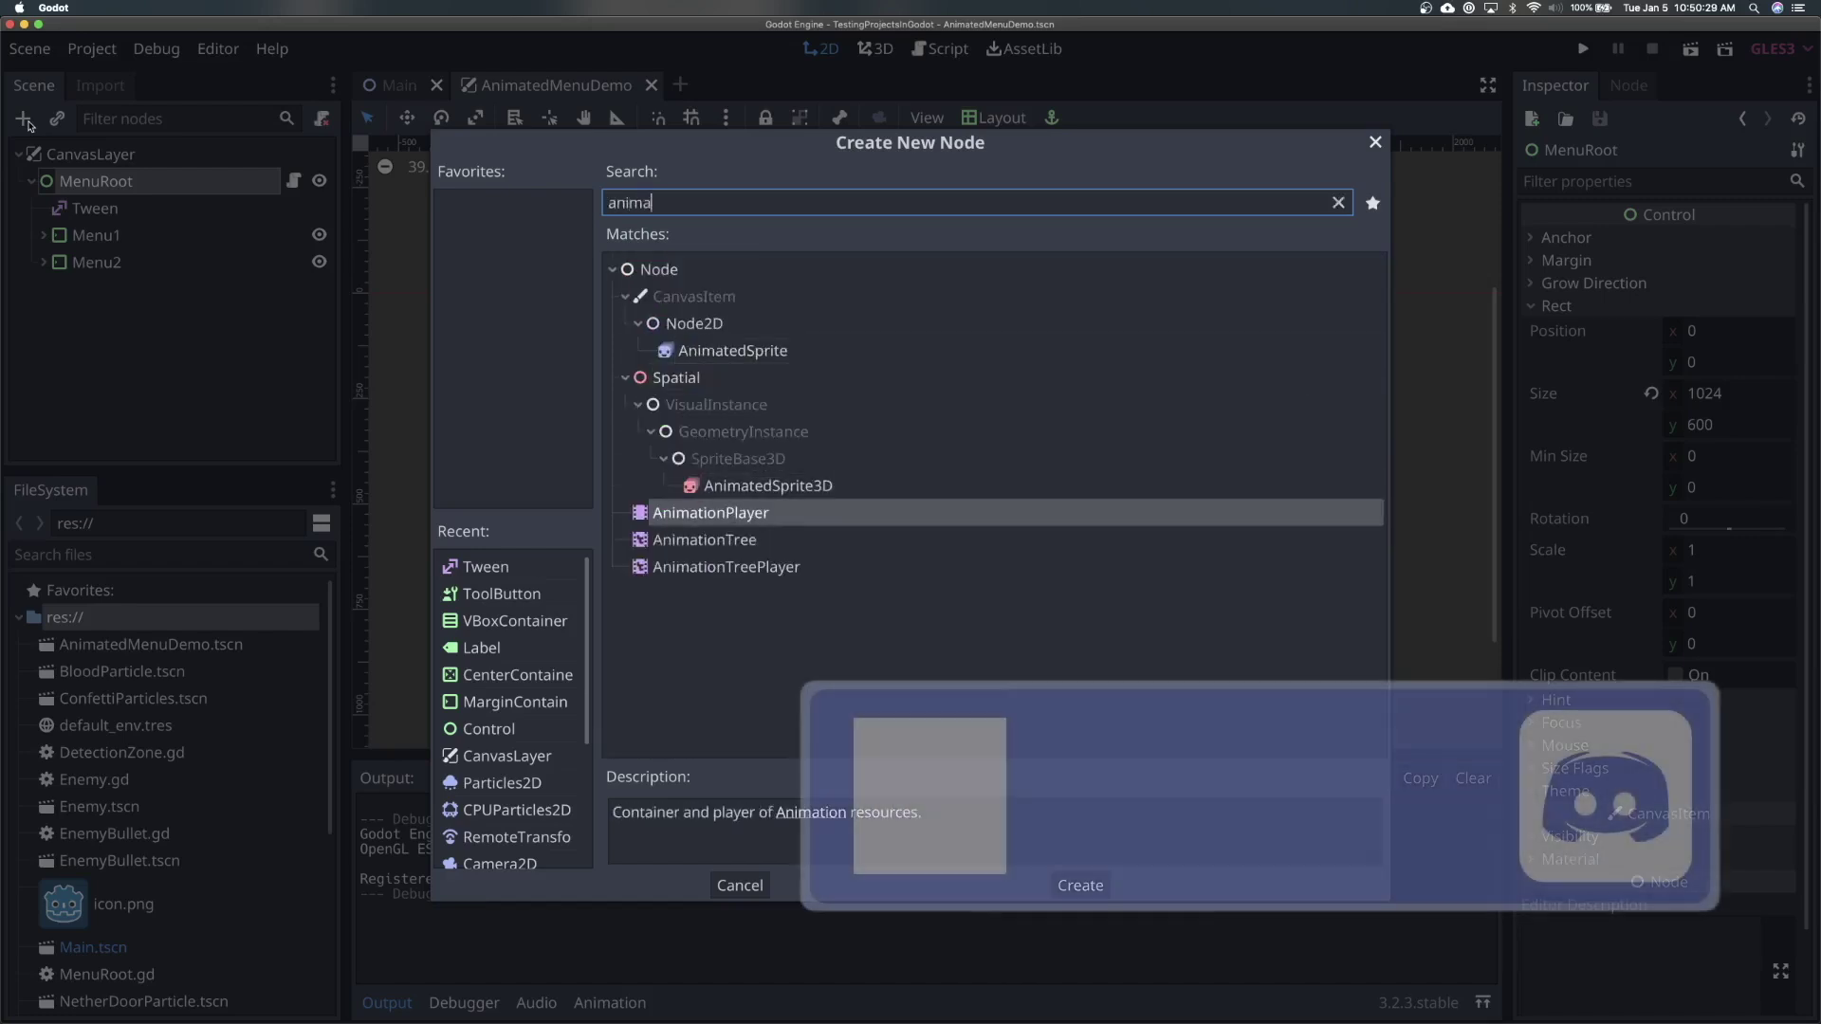
pyautogui.press('Return')
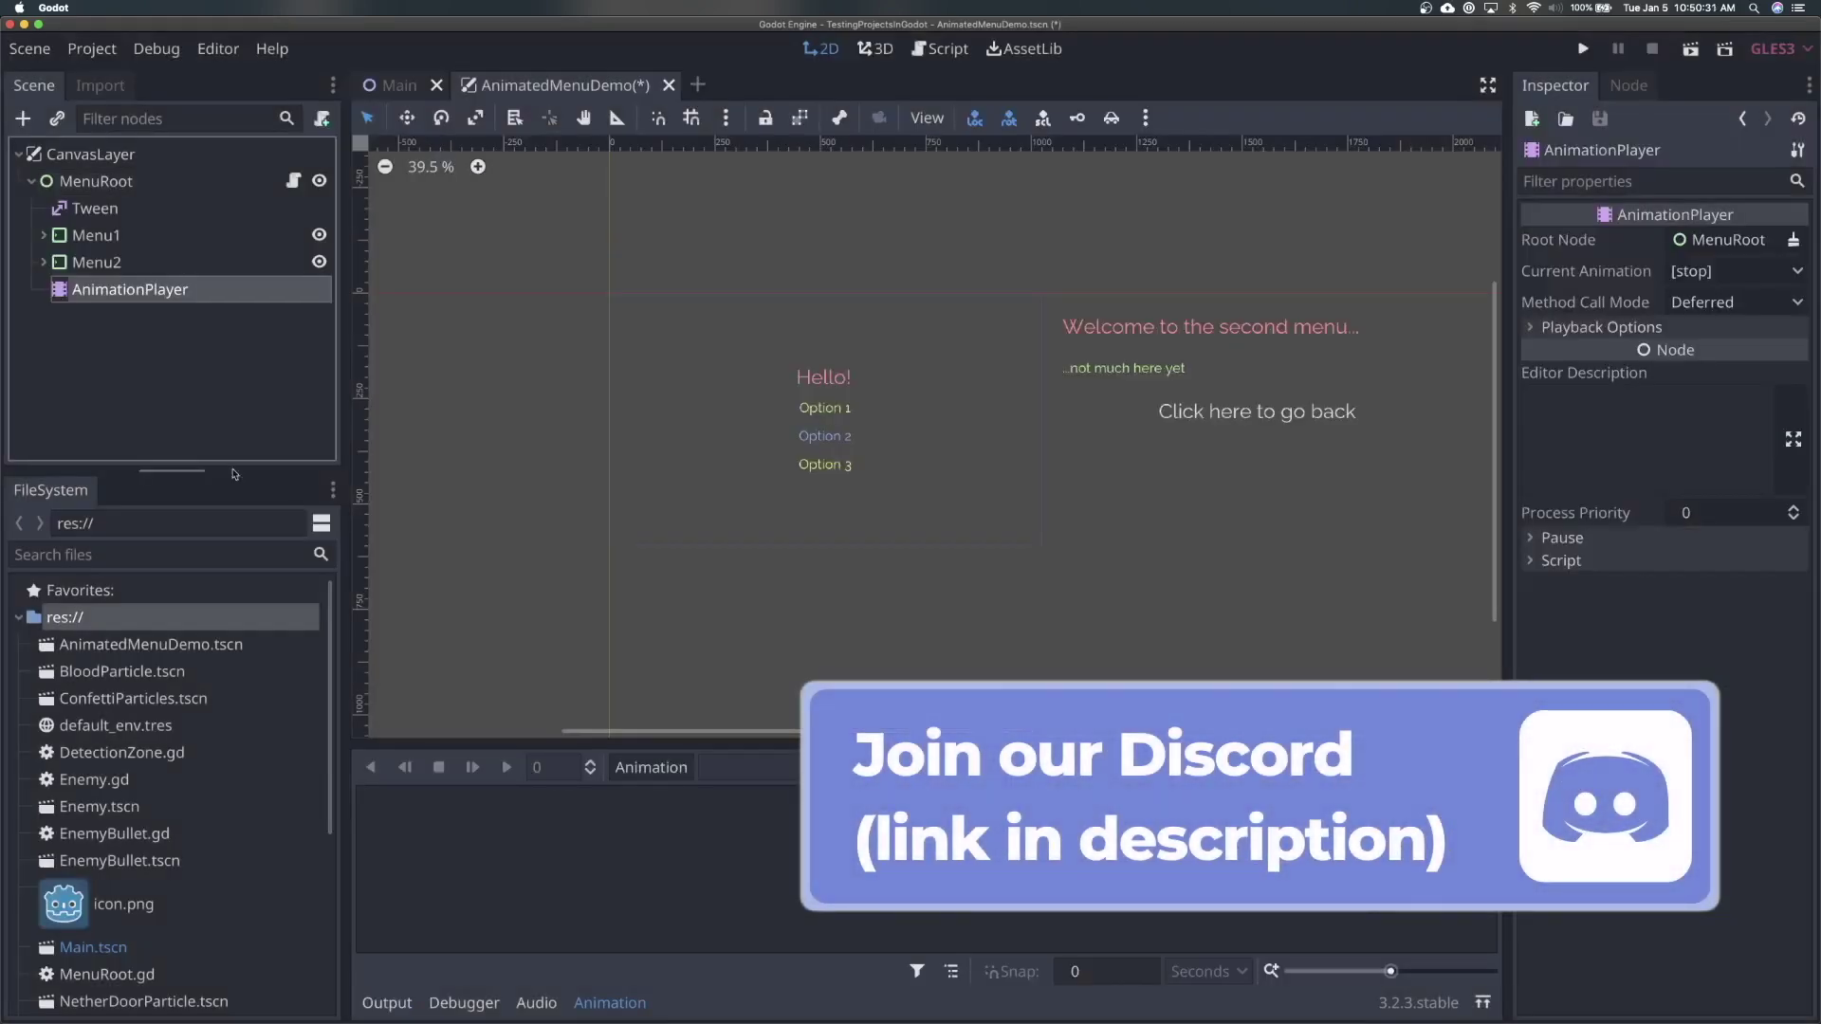
# Create a new empty animation named fade_in in the AnimationPlayer
pyautogui.click(659, 771)
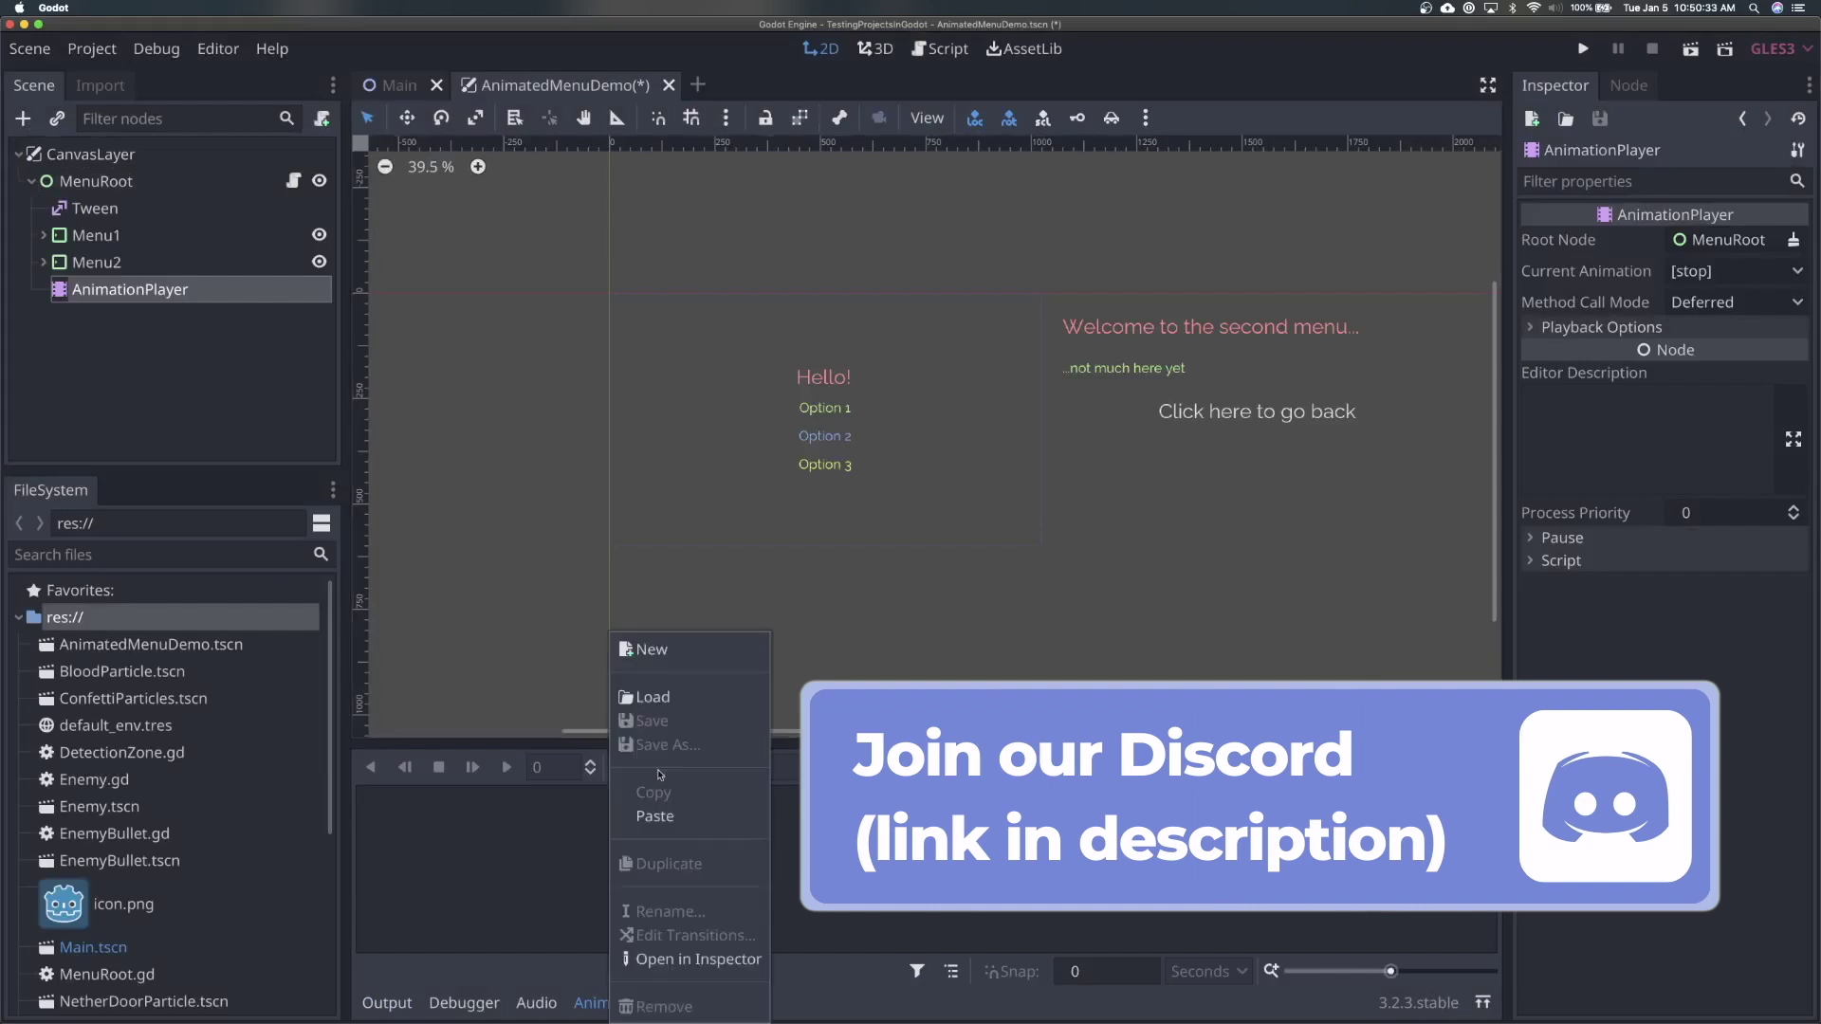
pyautogui.click(699, 662)
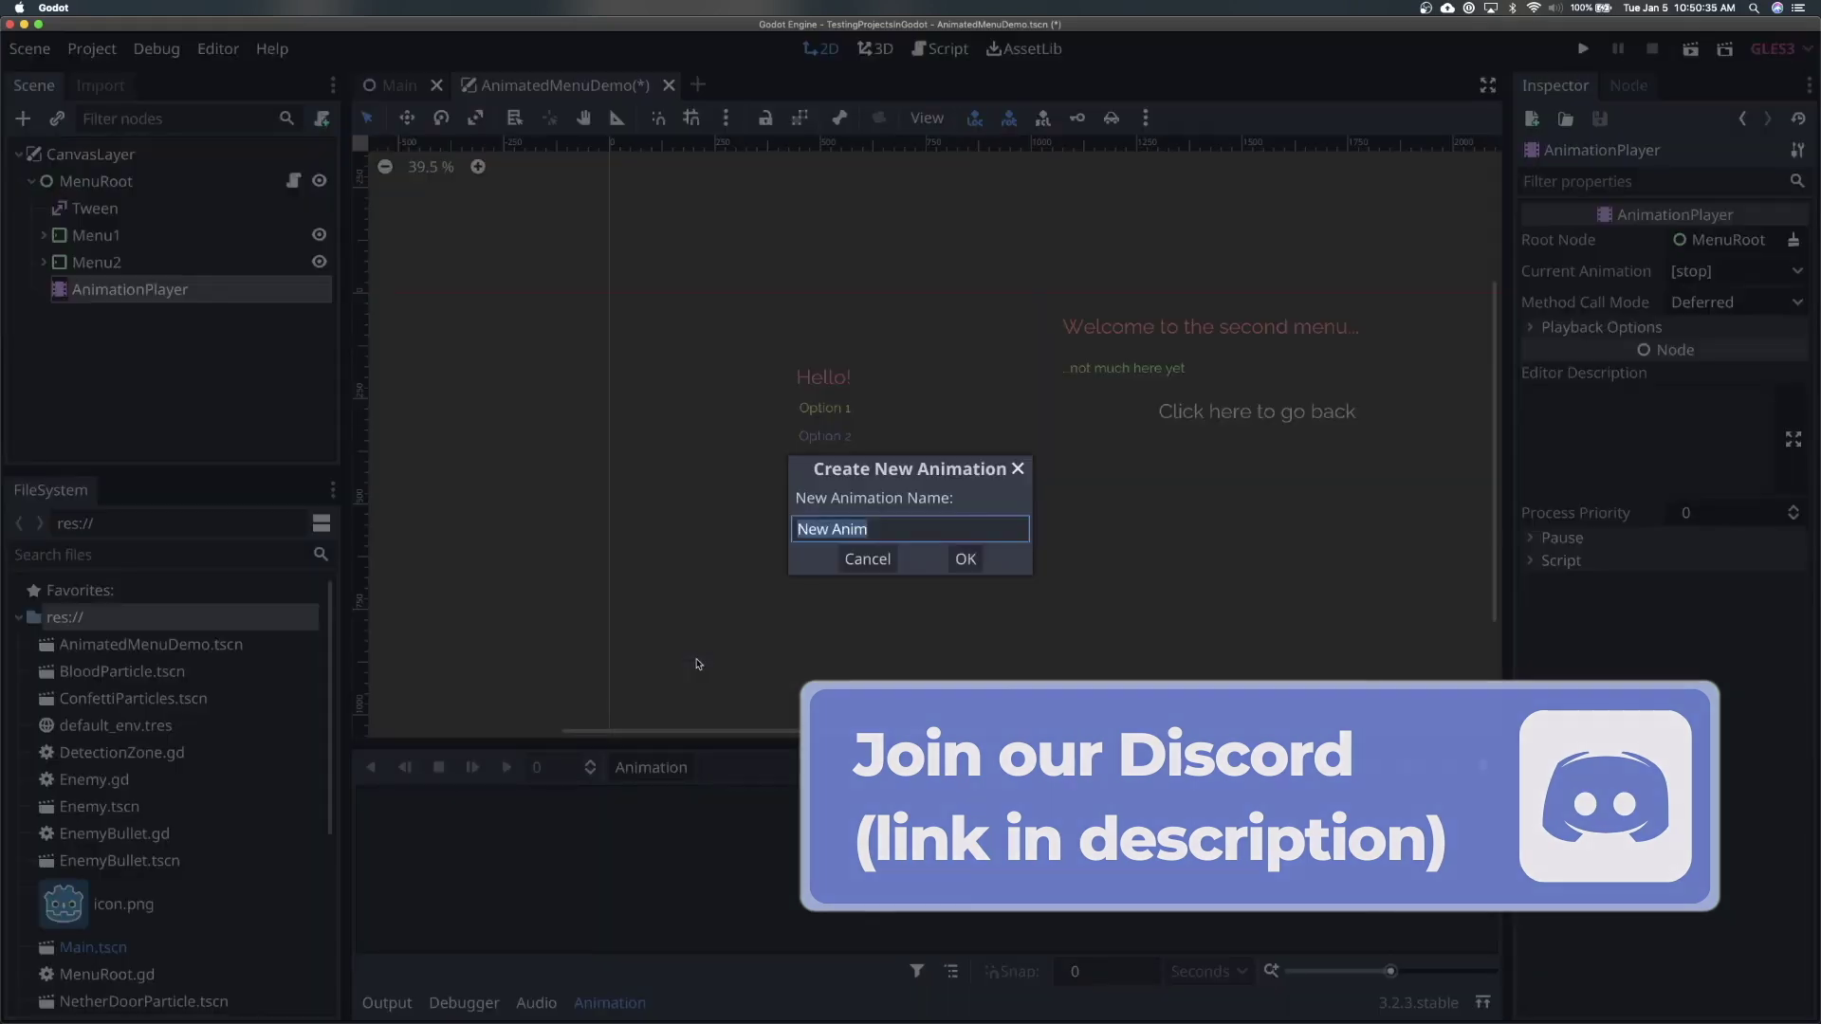
pyautogui.write('fade_in')
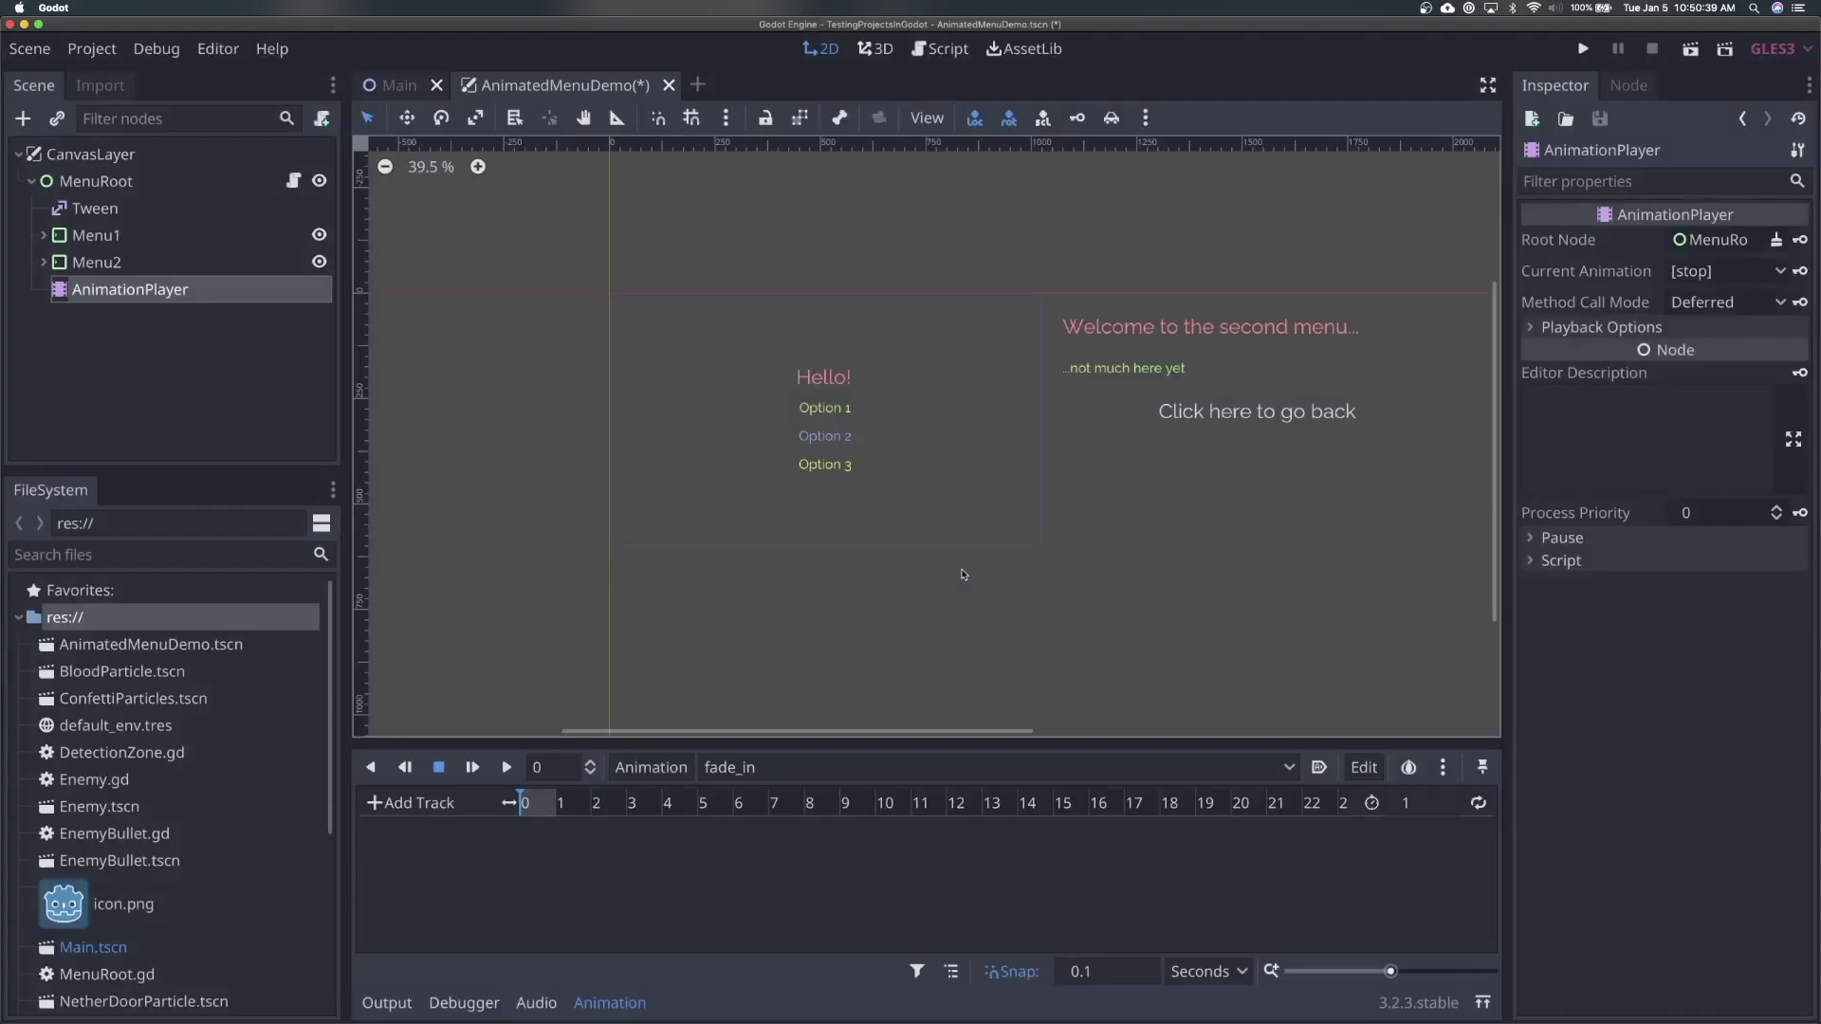
pyautogui.click(962, 566)
# Enlarge the animation timeline and set the fade_in length to 3 seconds
pyautogui.hscroll(-2, 968, 630)
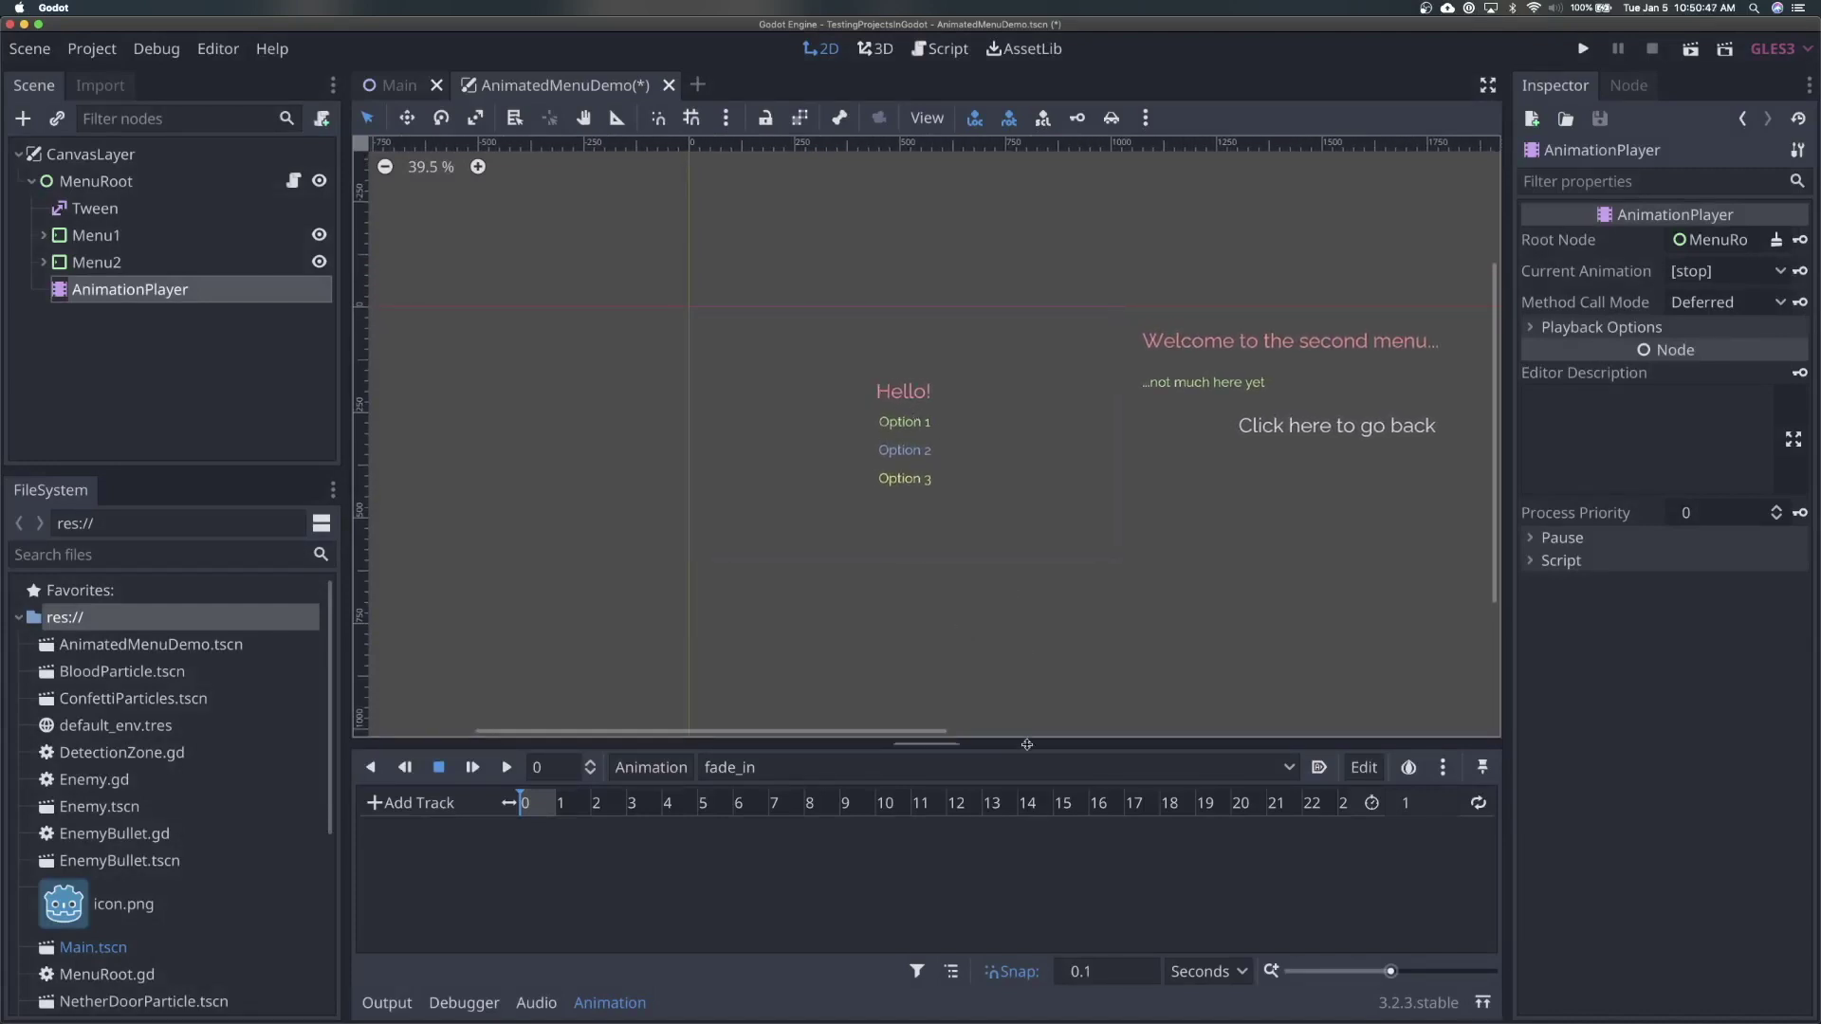
pyautogui.moveTo(1026, 743); pyautogui.dragTo(1019, 596)
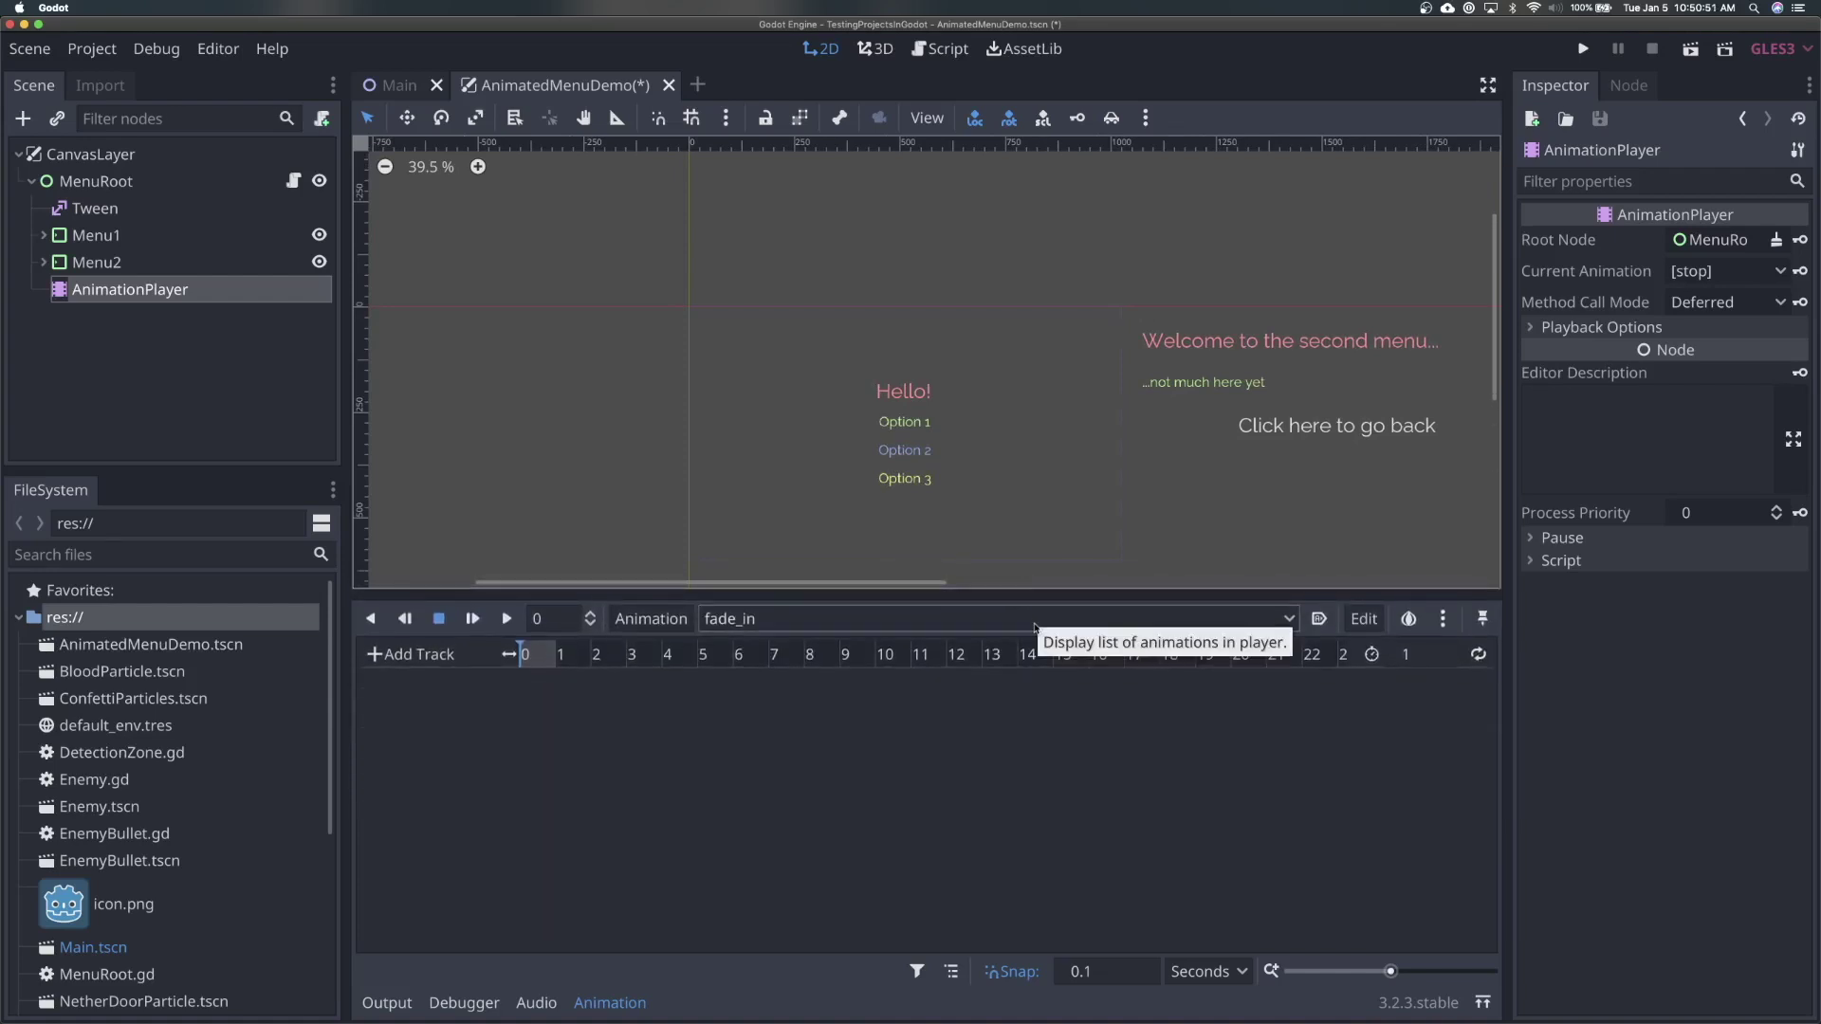
pyautogui.click(1408, 657)
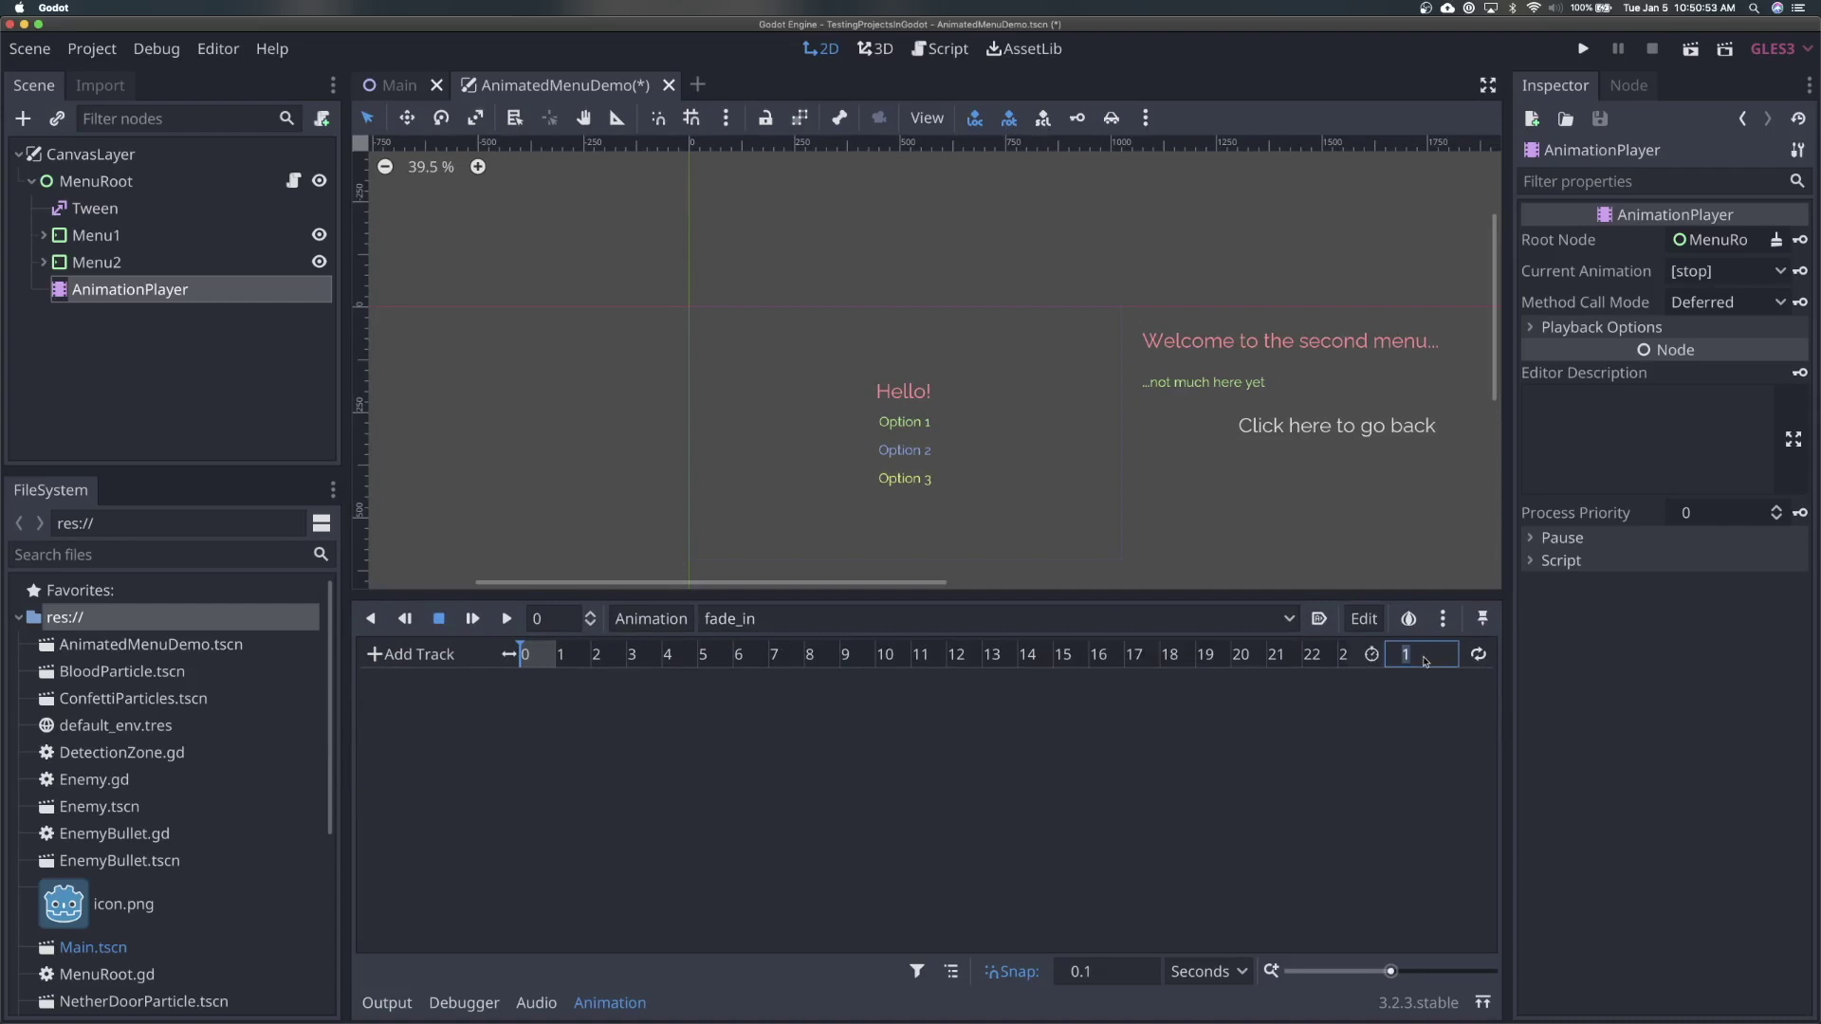
pyautogui.write('3')
pyautogui.press('Return')
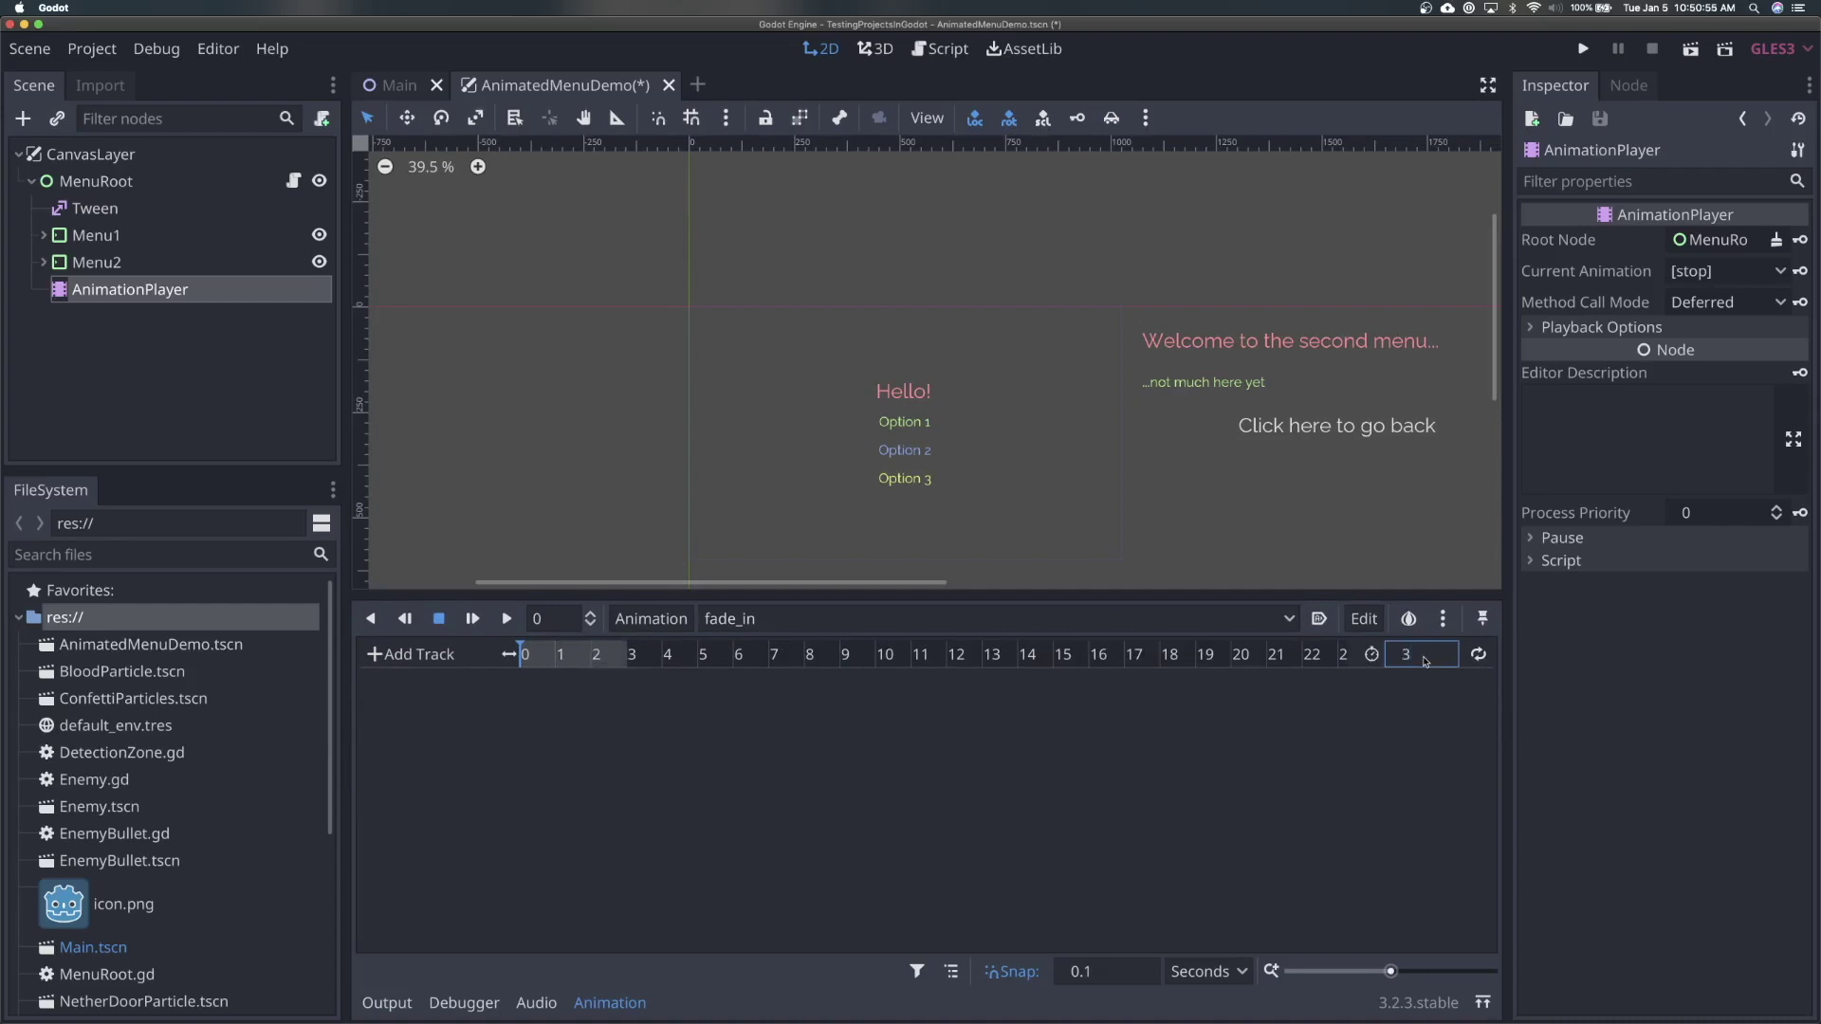
pyautogui.moveTo(1350, 595); pyautogui.dragTo(1352, 611)
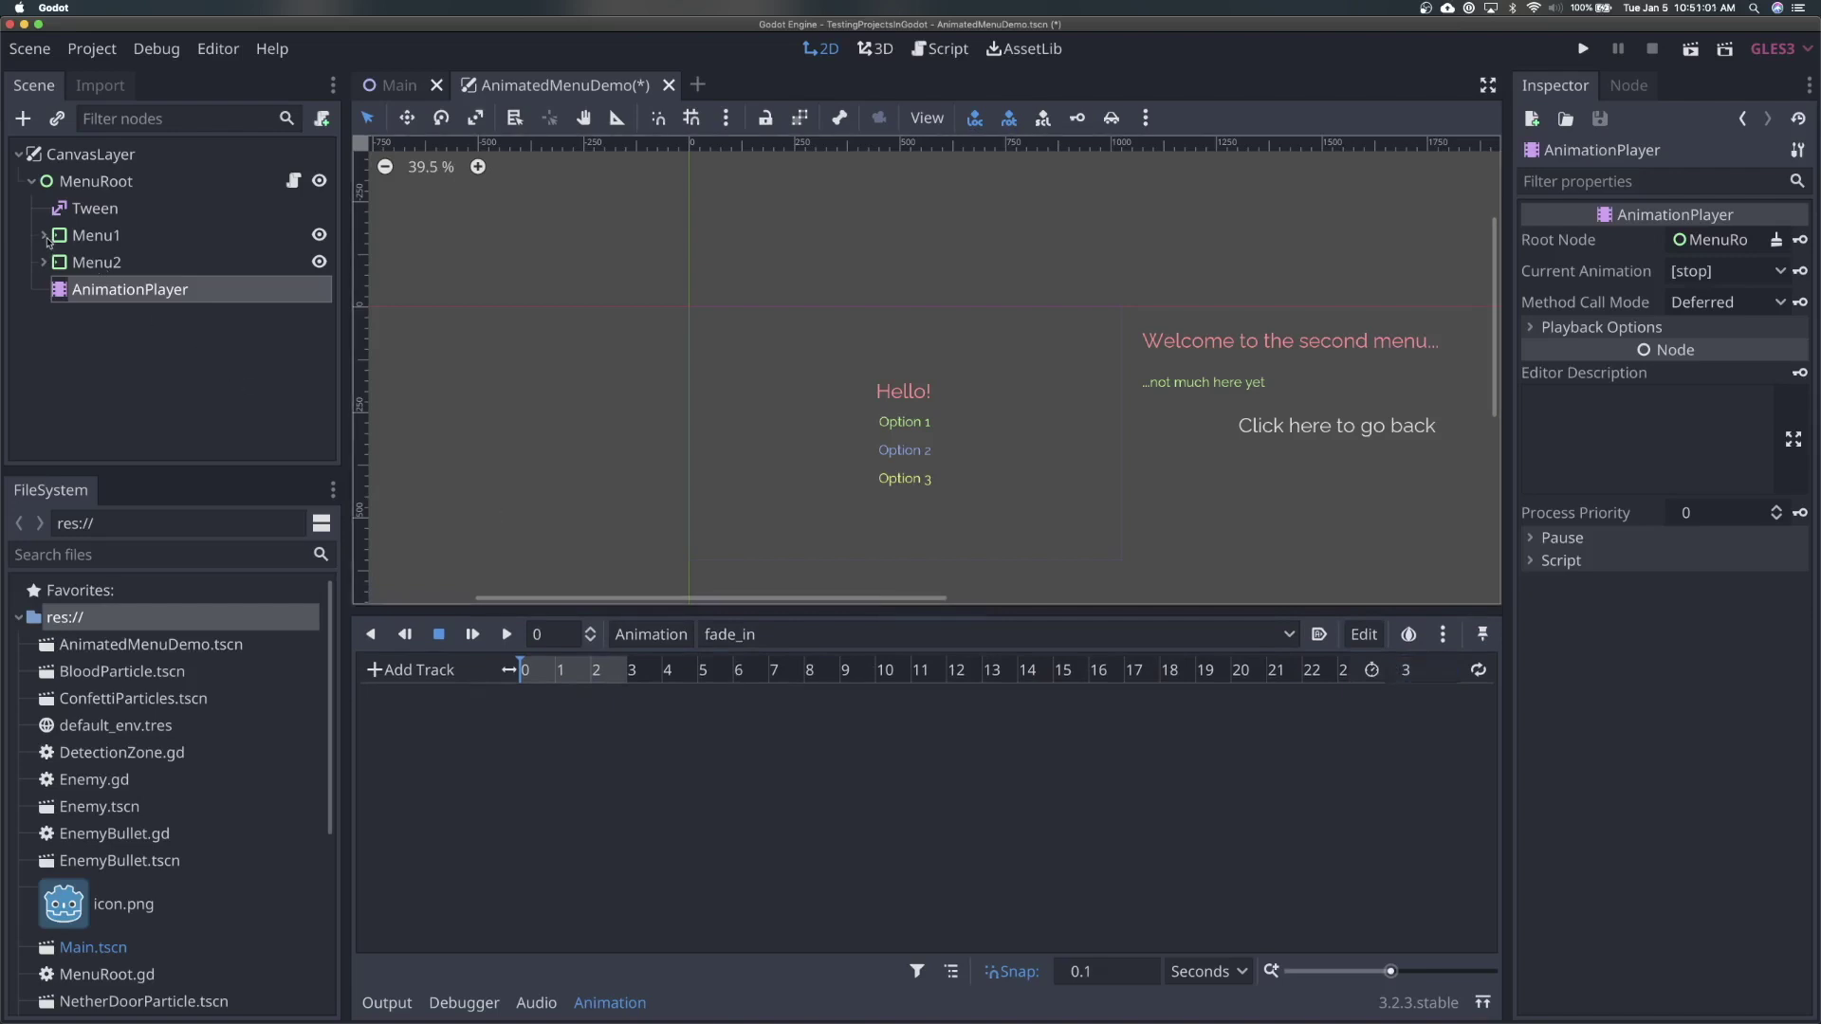
pyautogui.click(89, 239)
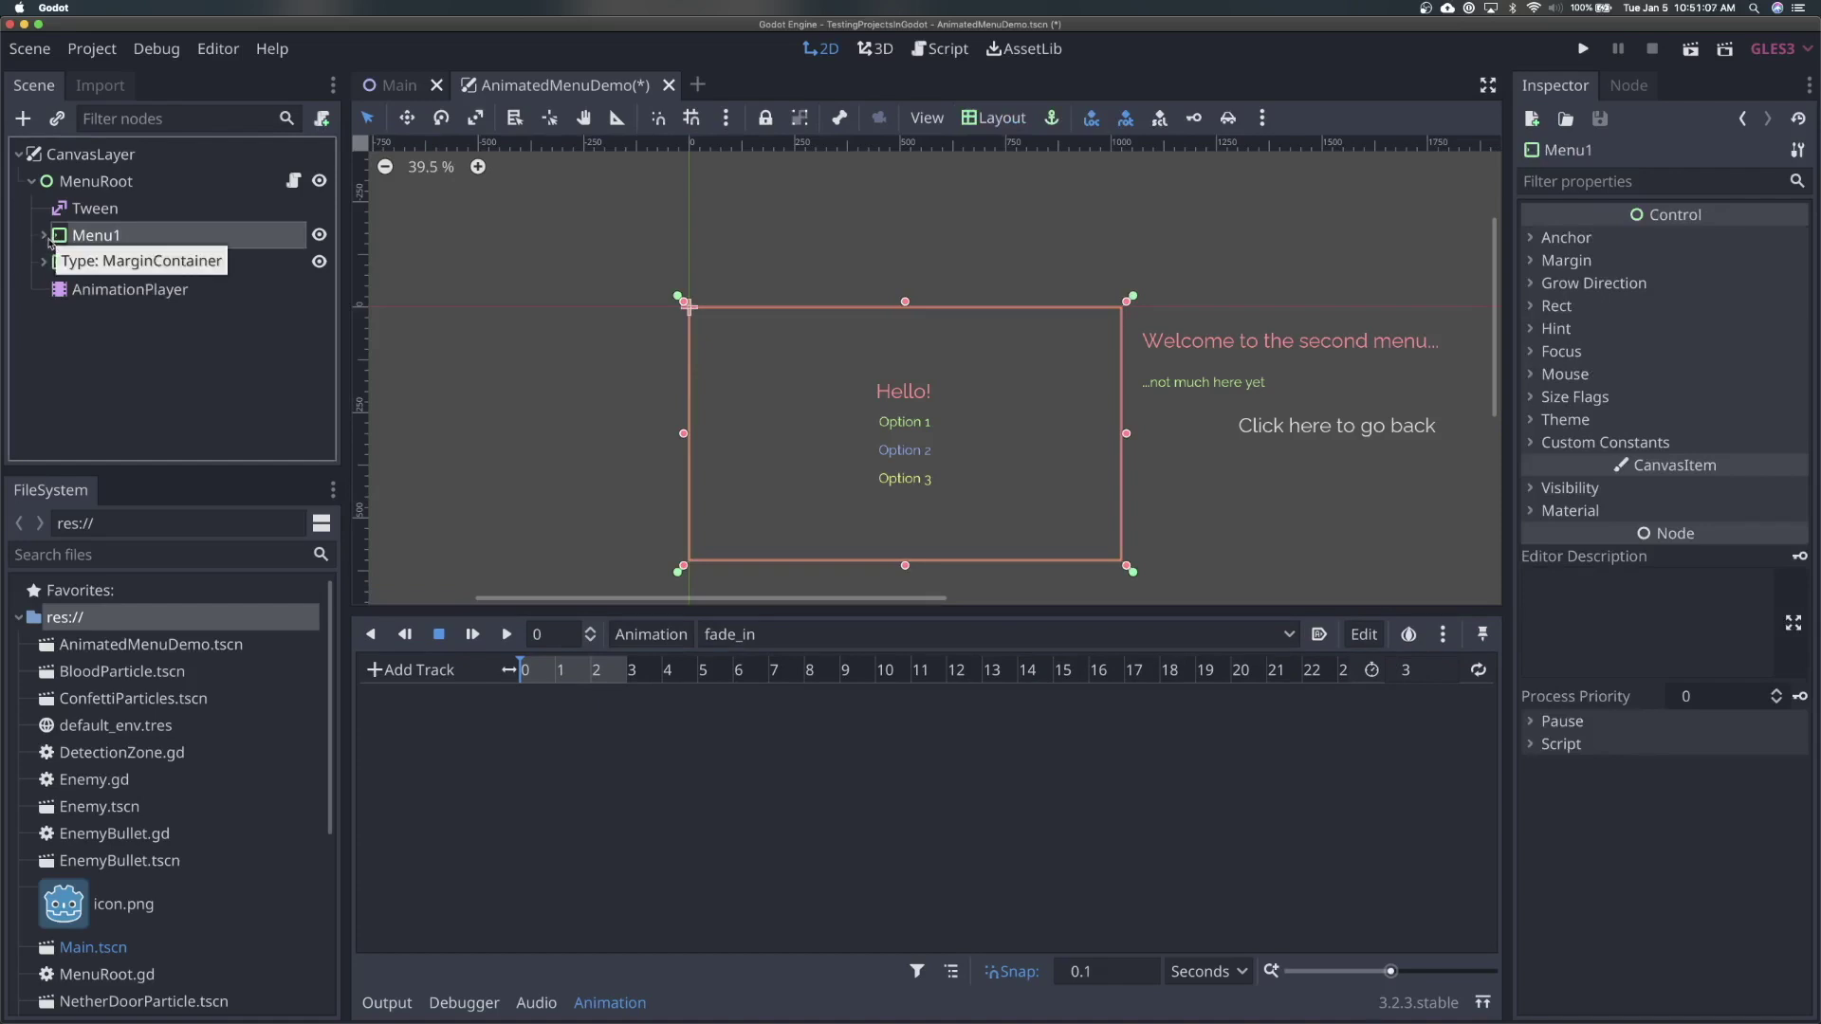
# Key rect_position at 0 s for Title and Option1–3Button, with rotation keying off
pyautogui.click(43, 235)
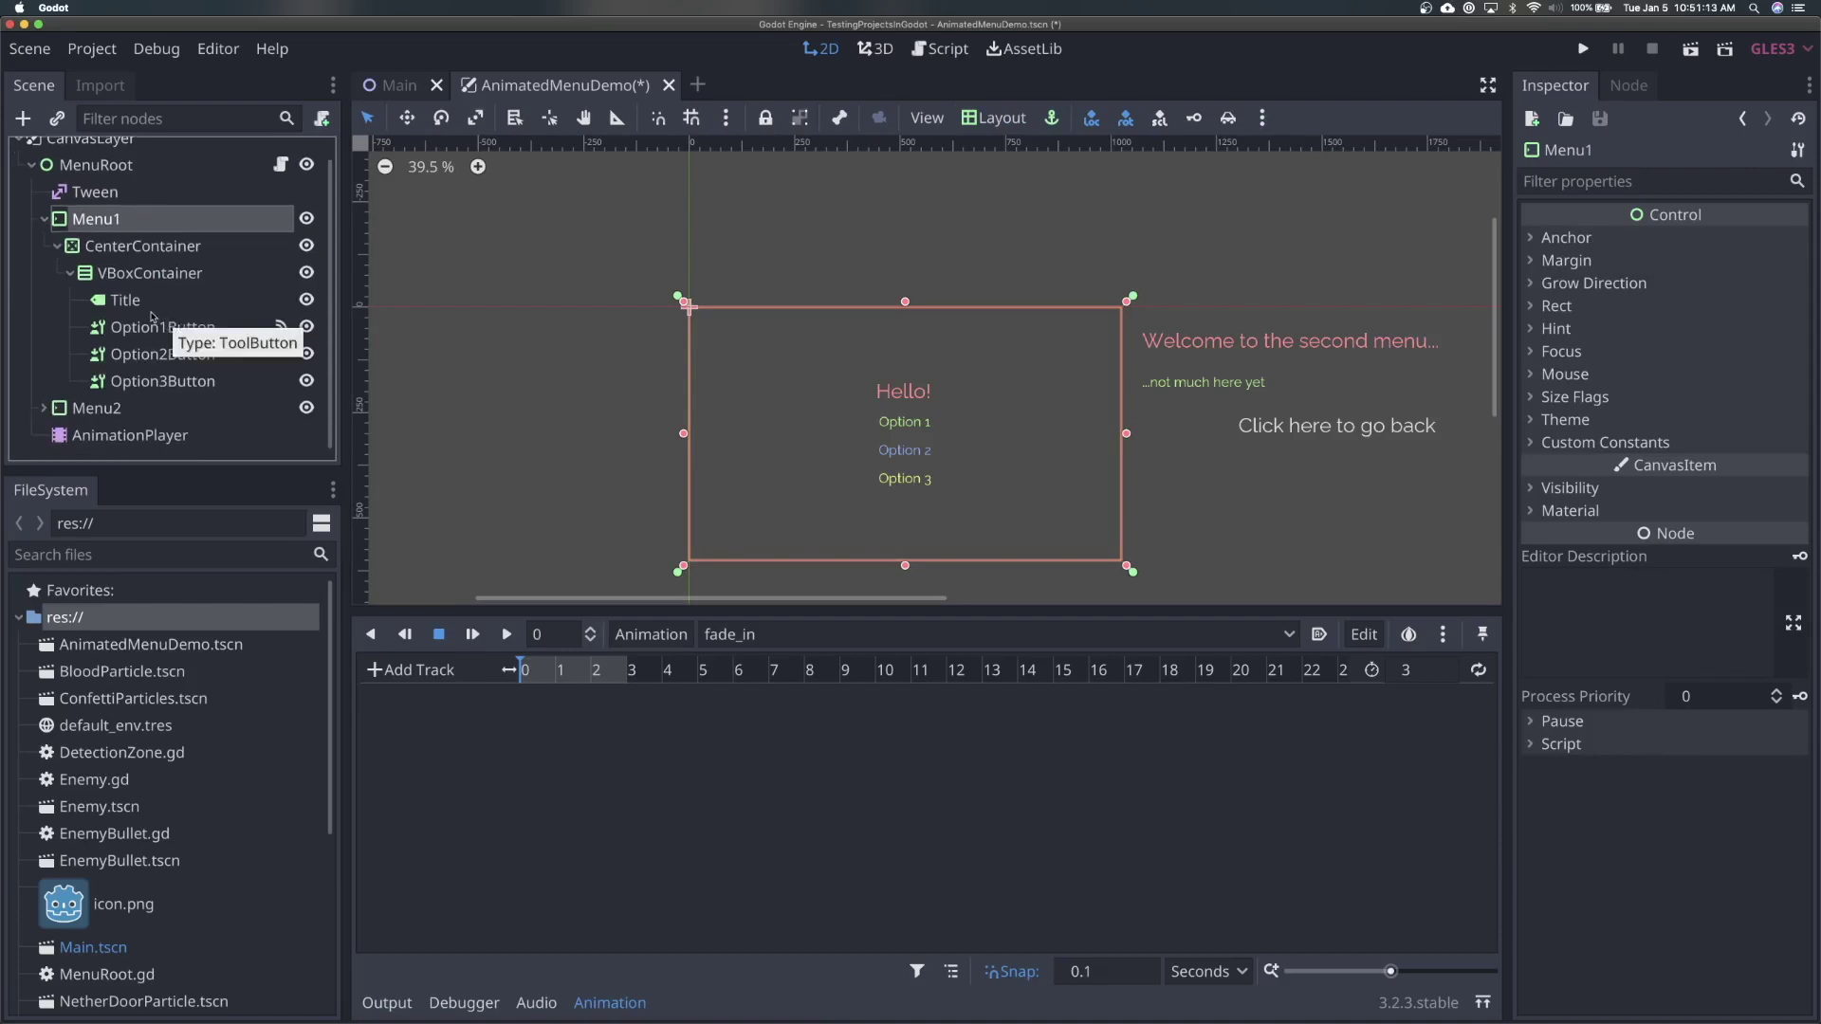
pyautogui.click(125, 301)
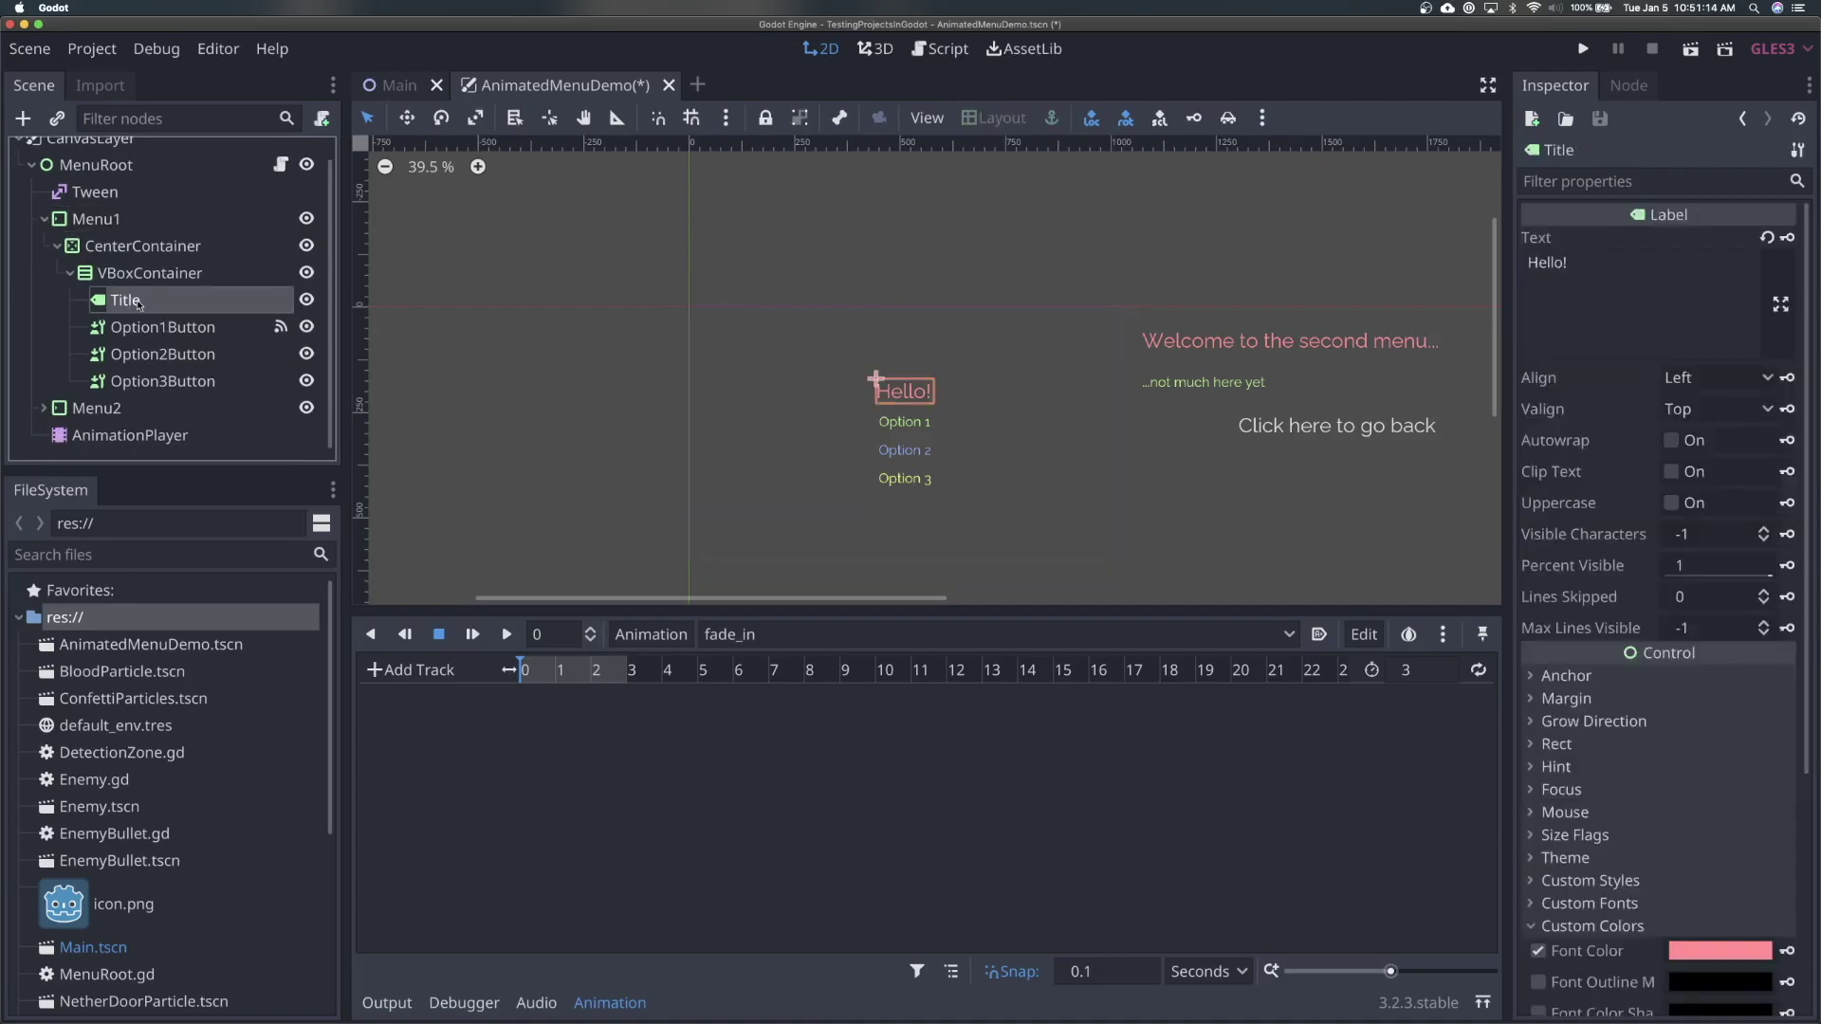
pyautogui.keyDown('shift'); pyautogui.click(199, 383); pyautogui.keyUp('shift')
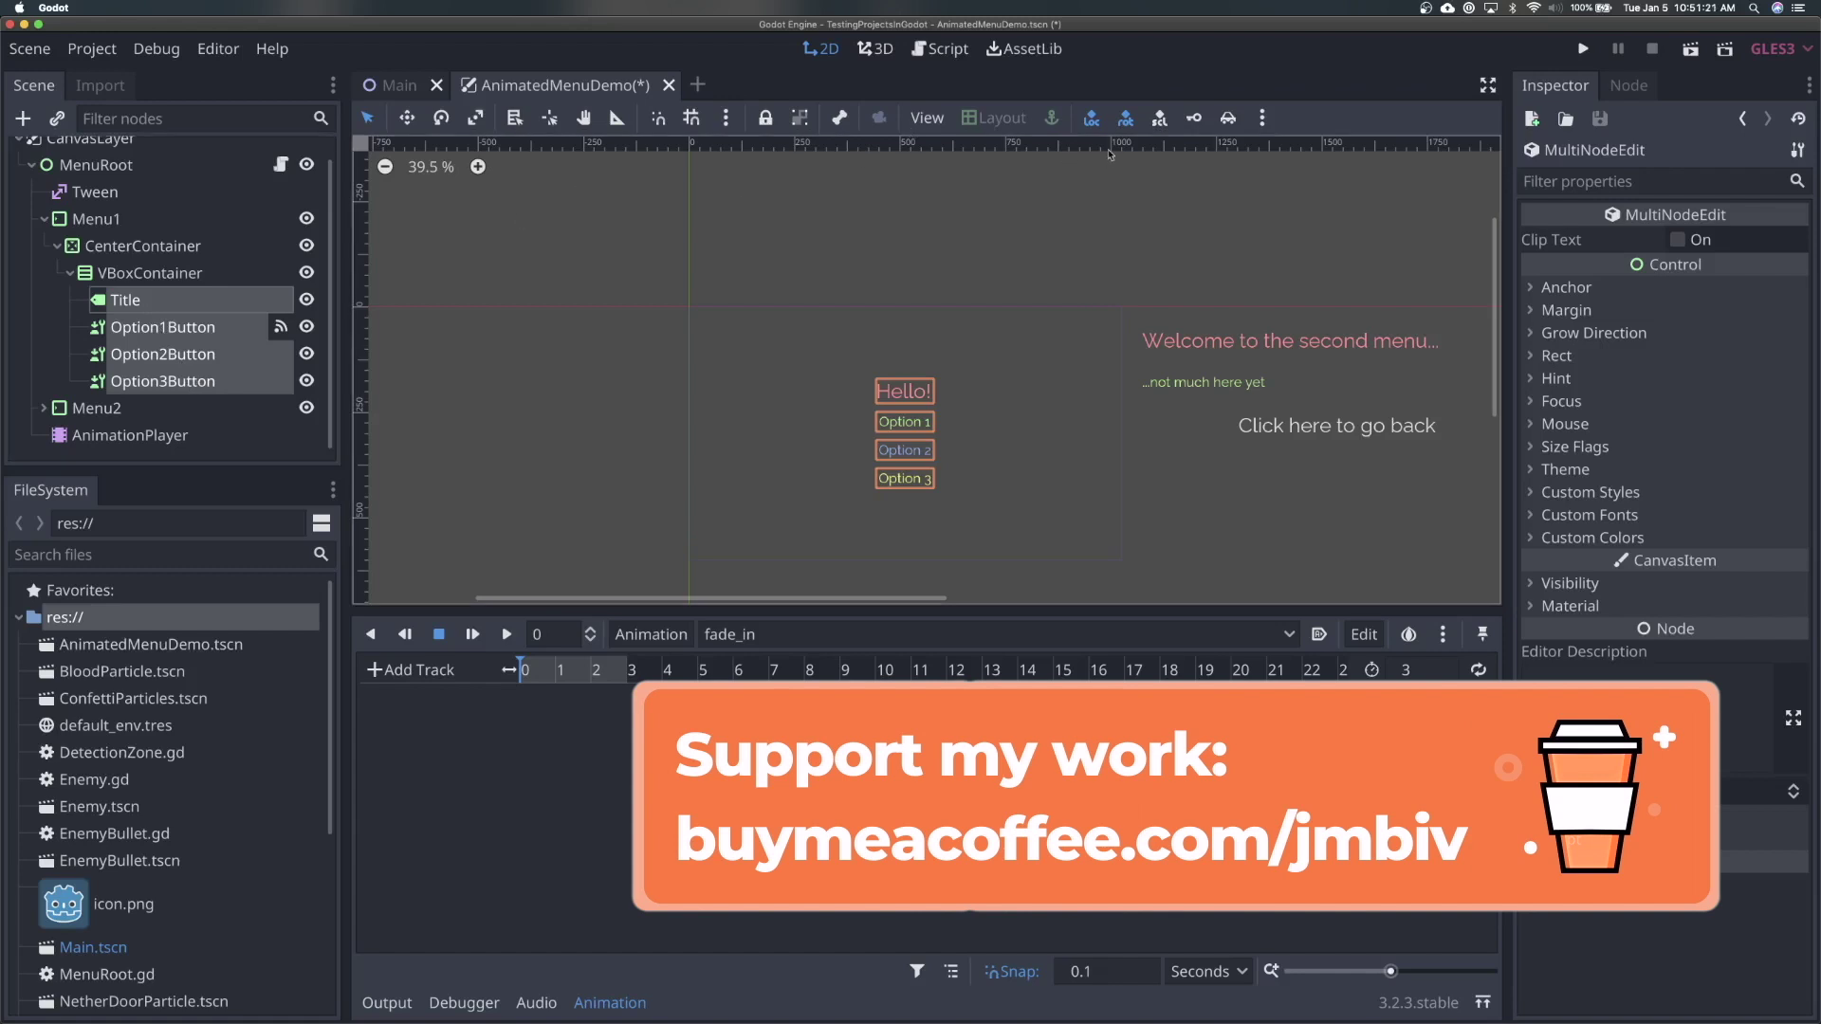
pyautogui.click(1126, 119)
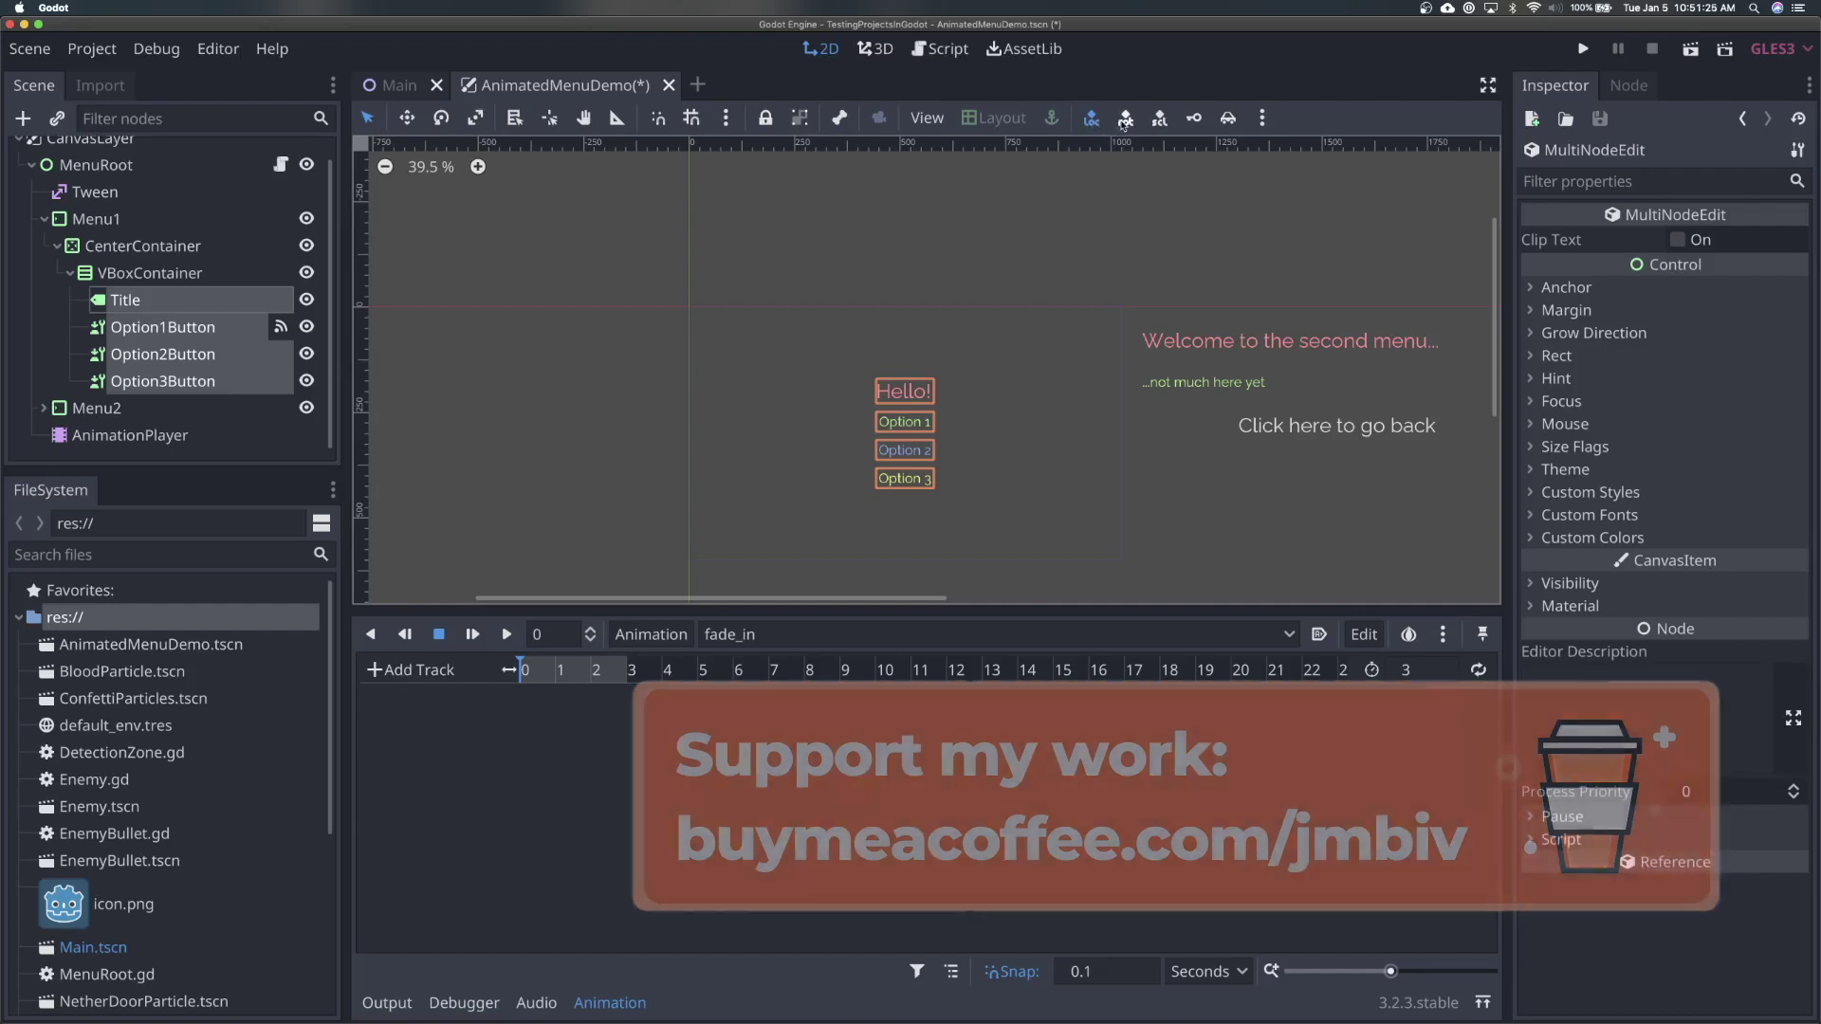
pyautogui.click(1195, 119)
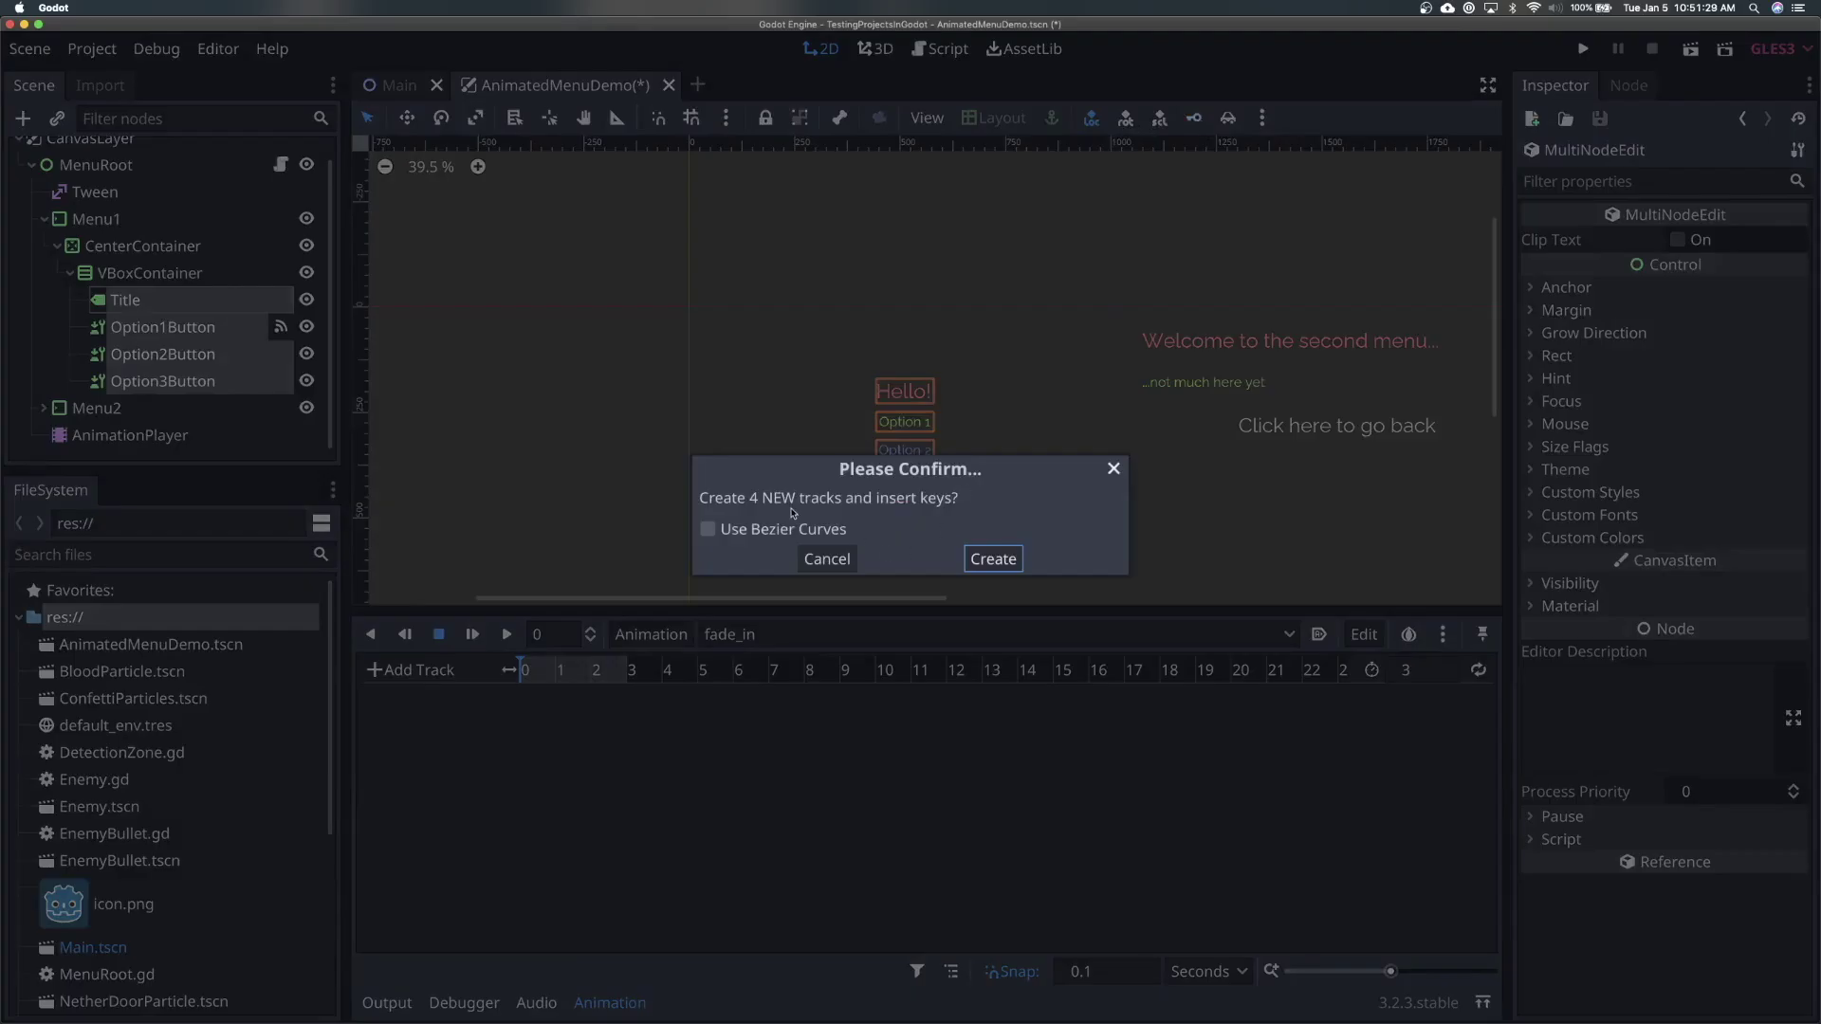
pyautogui.click(993, 559)
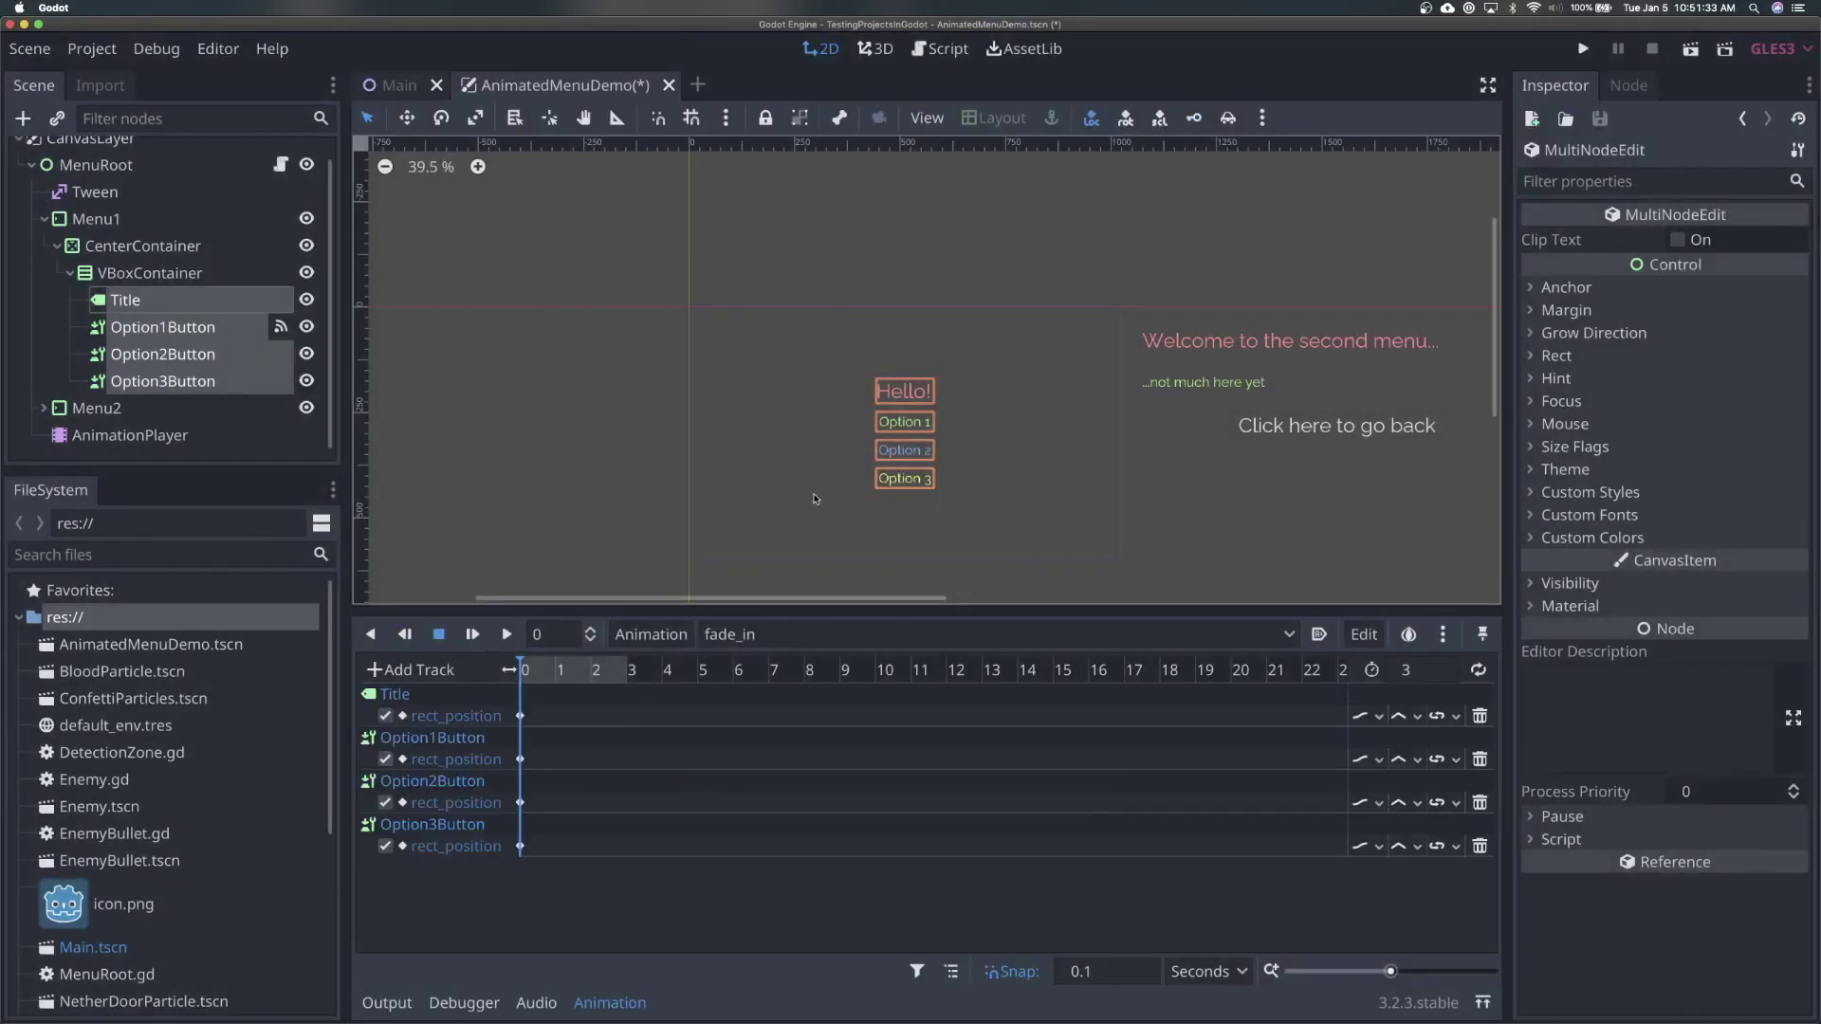
pyautogui.hscroll(1, 844, 484)
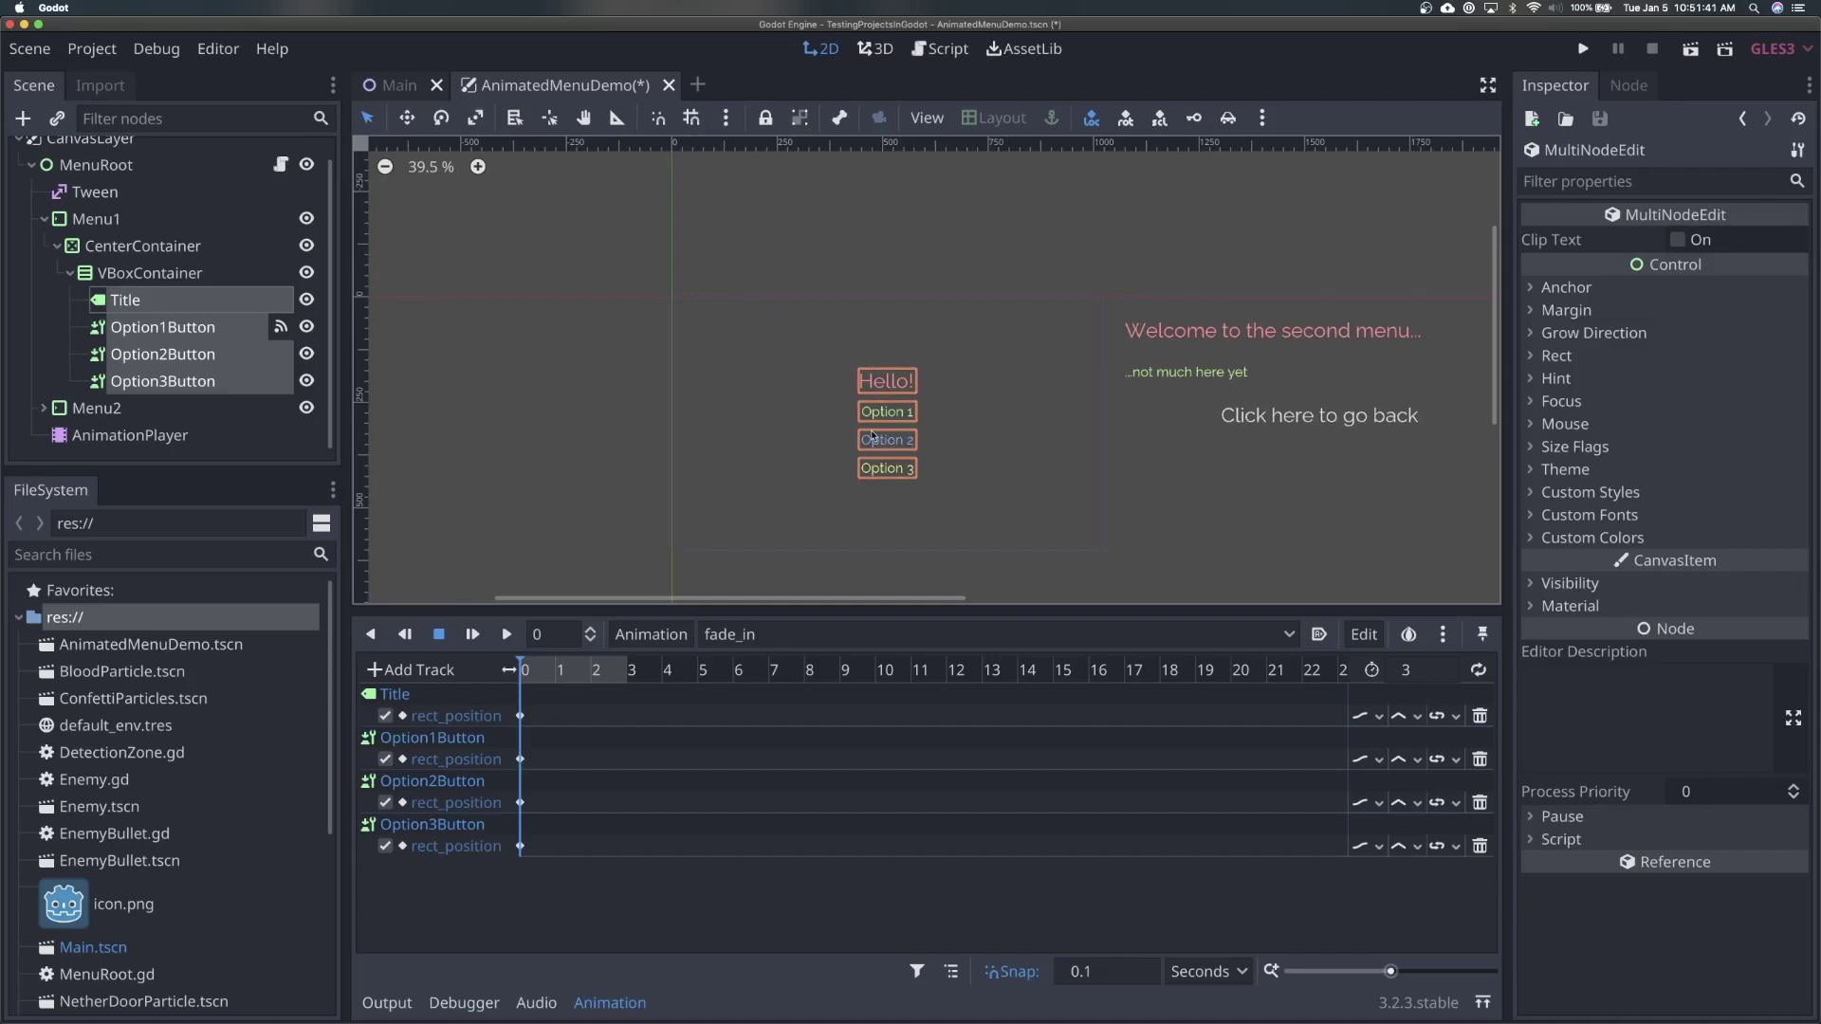
# Select the four rect_position keys and zoom the timeline out to show 3 seconds
pyautogui.click(521, 717)
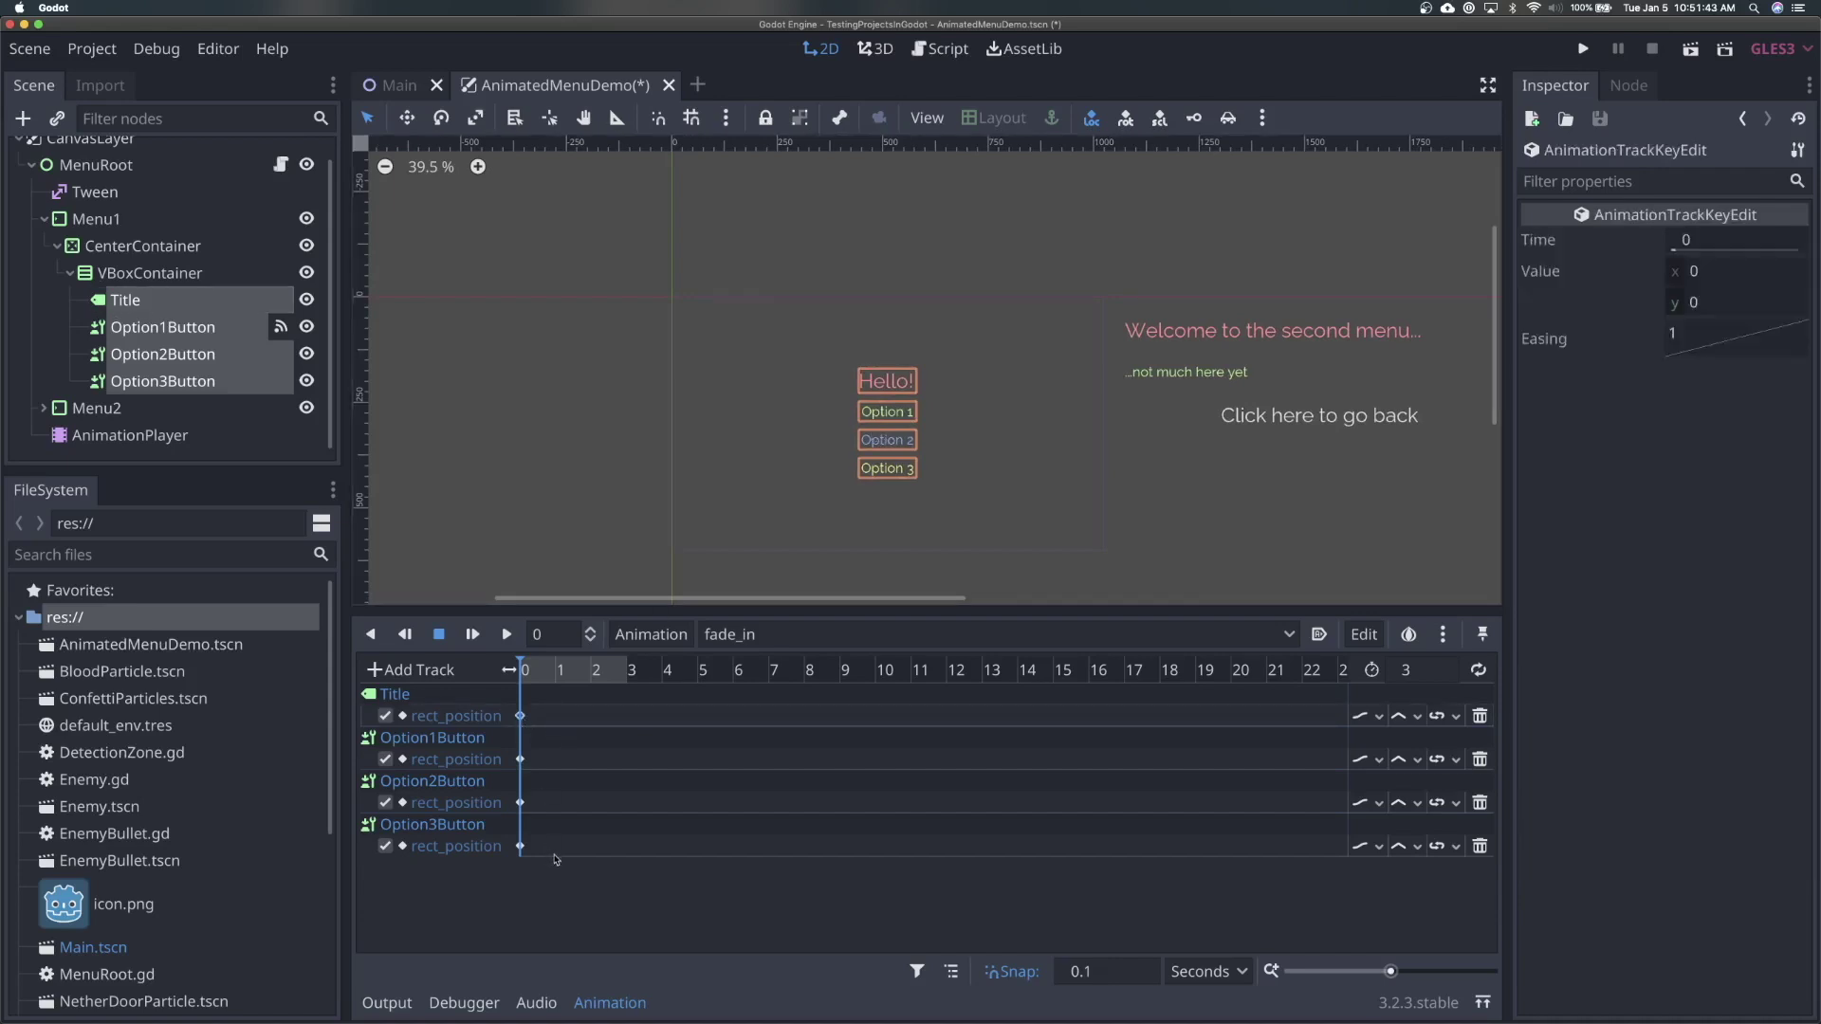
pyautogui.moveTo(555, 859); pyautogui.dragTo(628, 721)
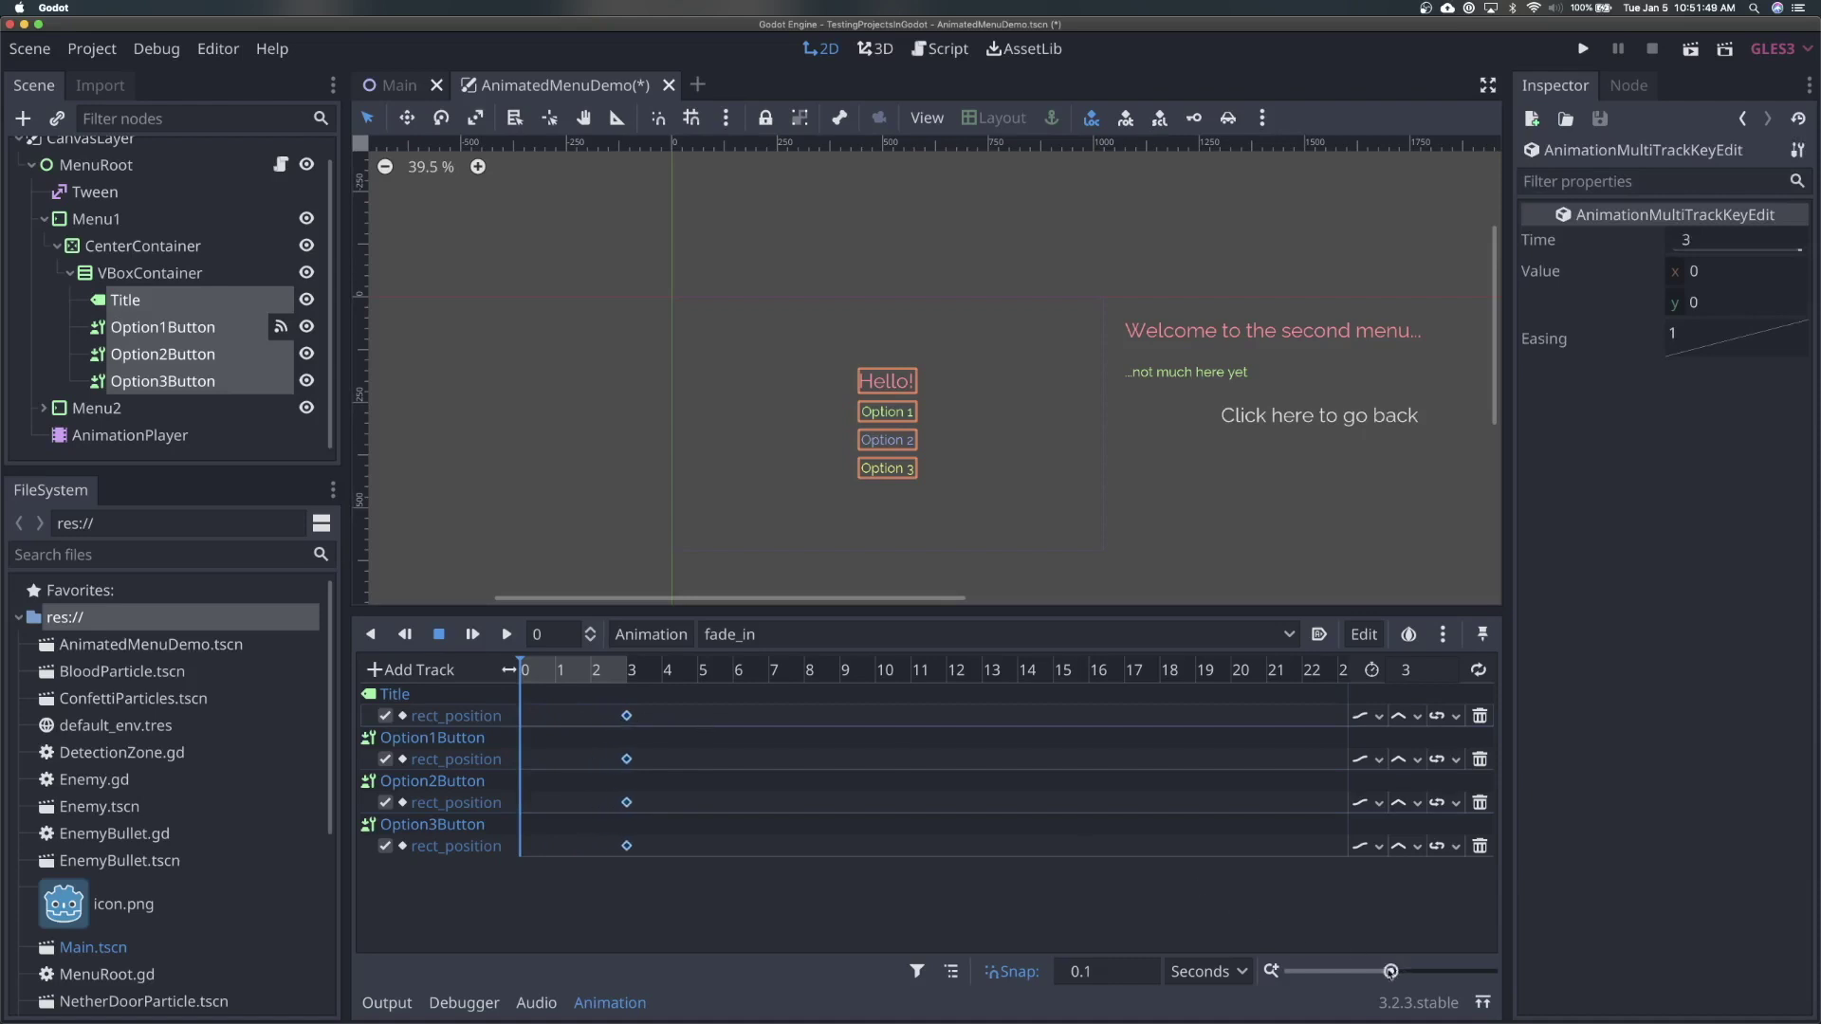
pyautogui.moveTo(1390, 971); pyautogui.dragTo(1412, 971)
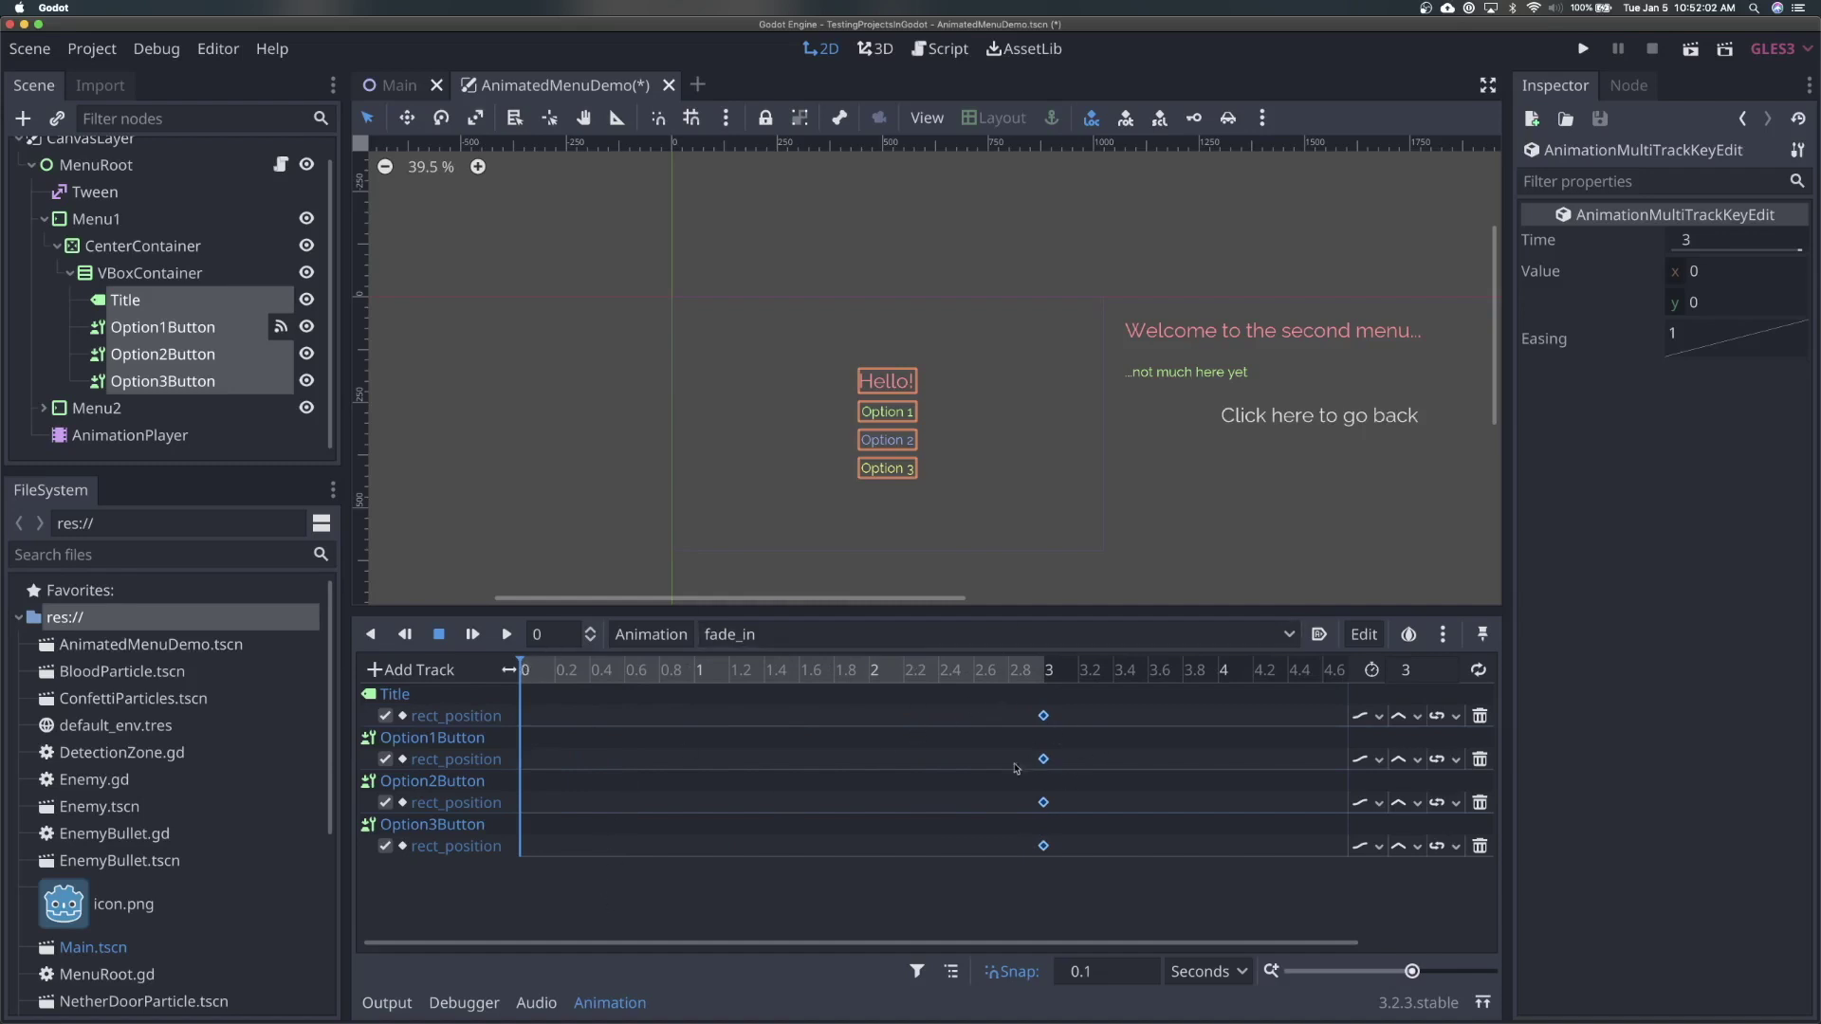
pyautogui.moveTo(1018, 718); pyautogui.dragTo(1102, 887)
pyautogui.click(556, 675)
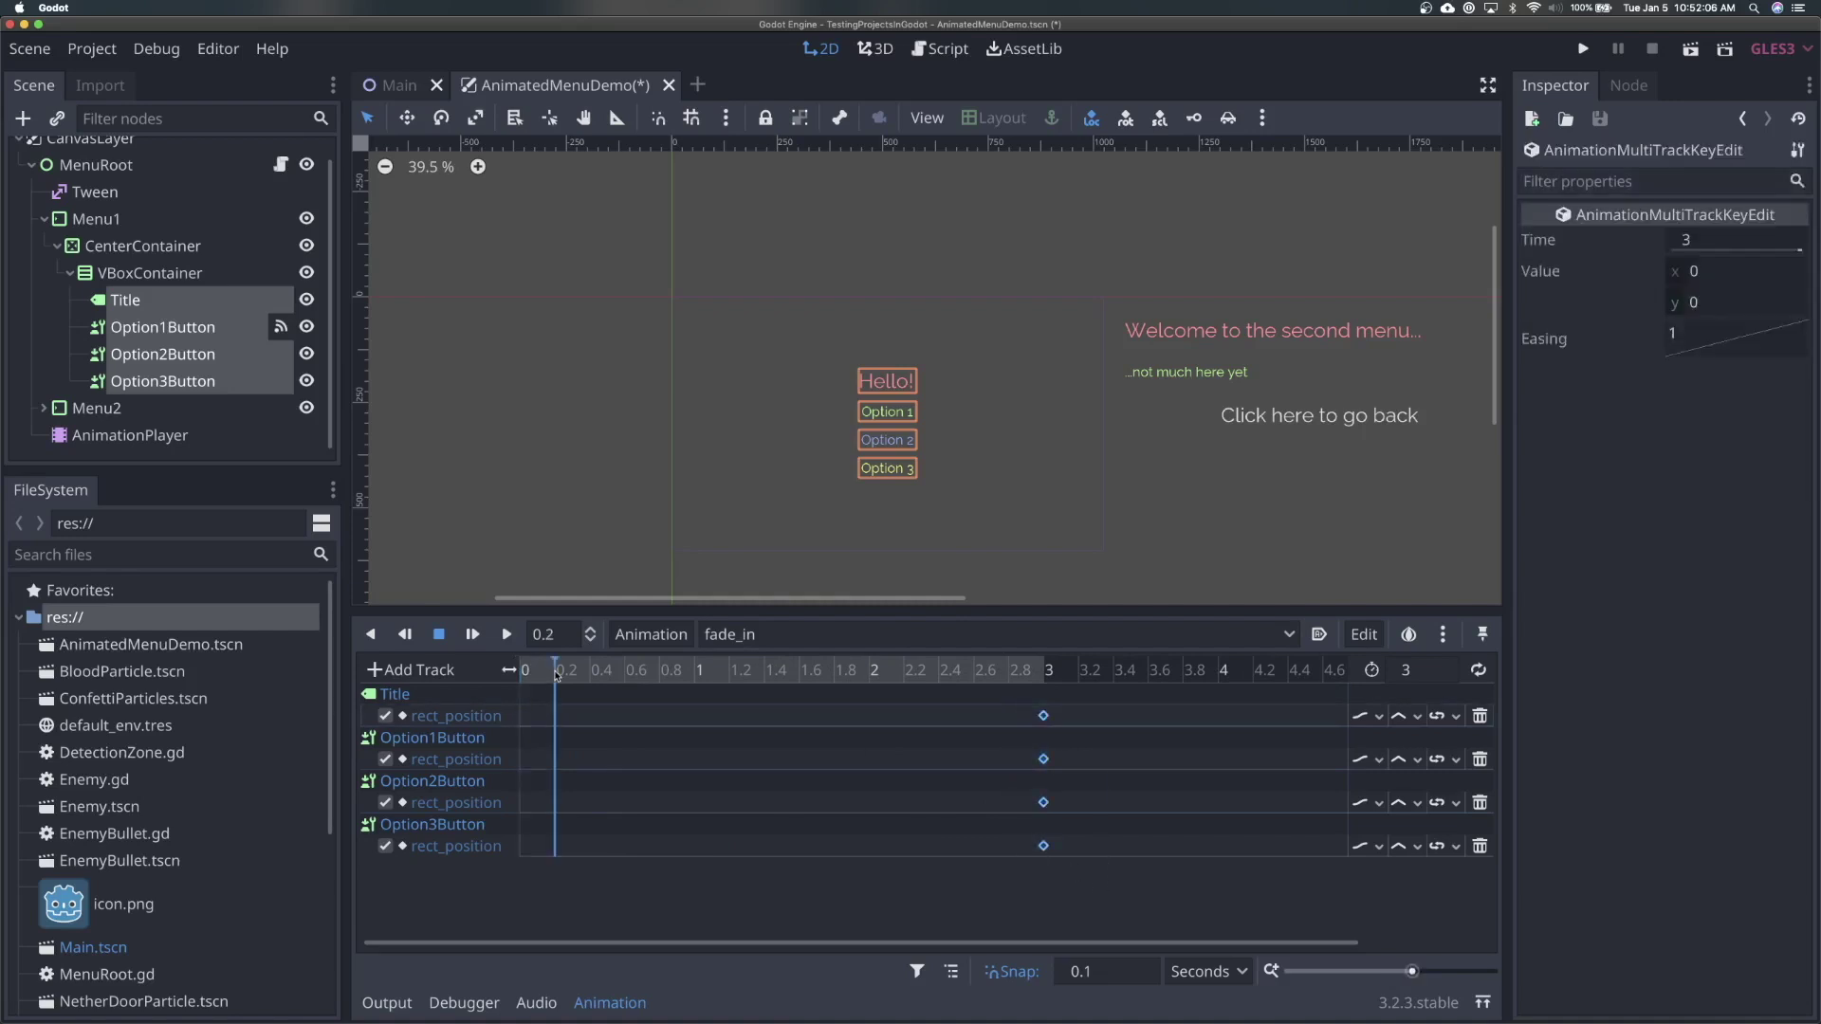
pyautogui.moveTo(557, 675)
pyautogui.mouseDown()
pyautogui.moveTo(537, 675)
pyautogui.moveTo(557, 675)
pyautogui.mouseUp()
# Duplicate the four keys, move the copies to 0 s, and play fade_in
pyautogui.rightClick(557, 721)
pyautogui.click(598, 779)
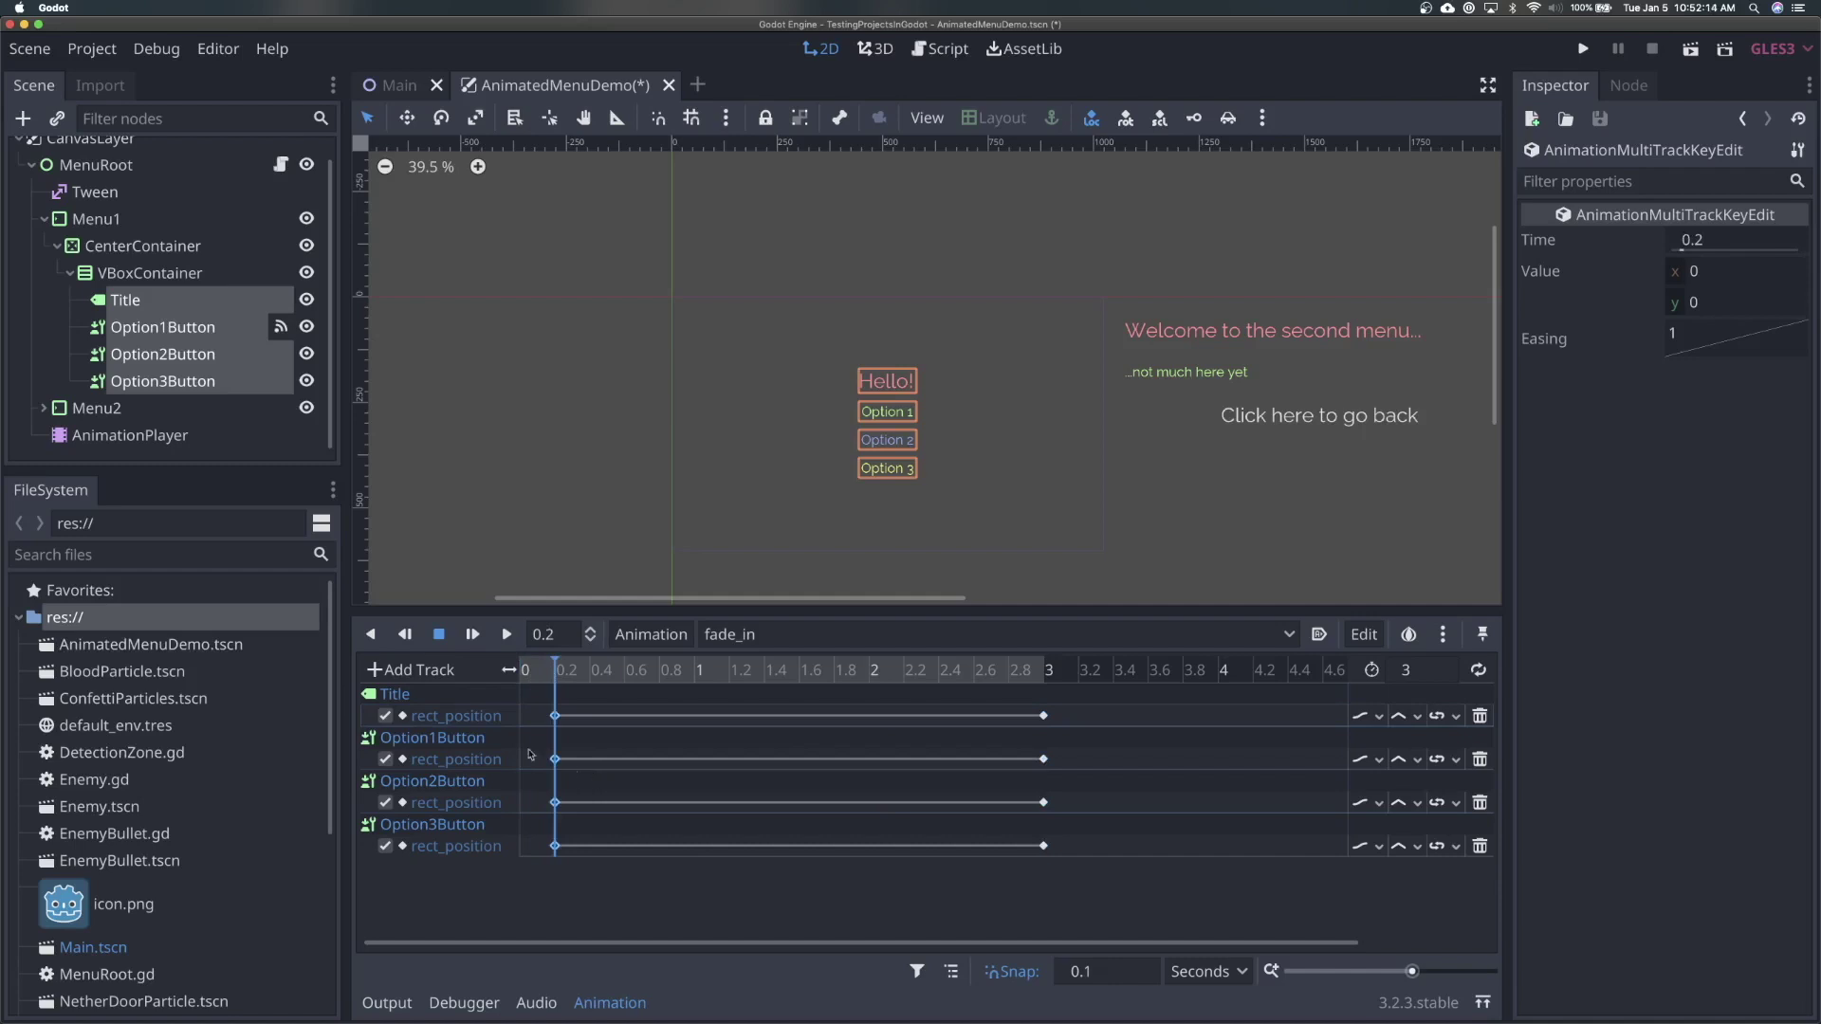
pyautogui.moveTo(558, 718); pyautogui.dragTo(523, 719)
pyautogui.click(521, 716)
pyautogui.click(471, 634)
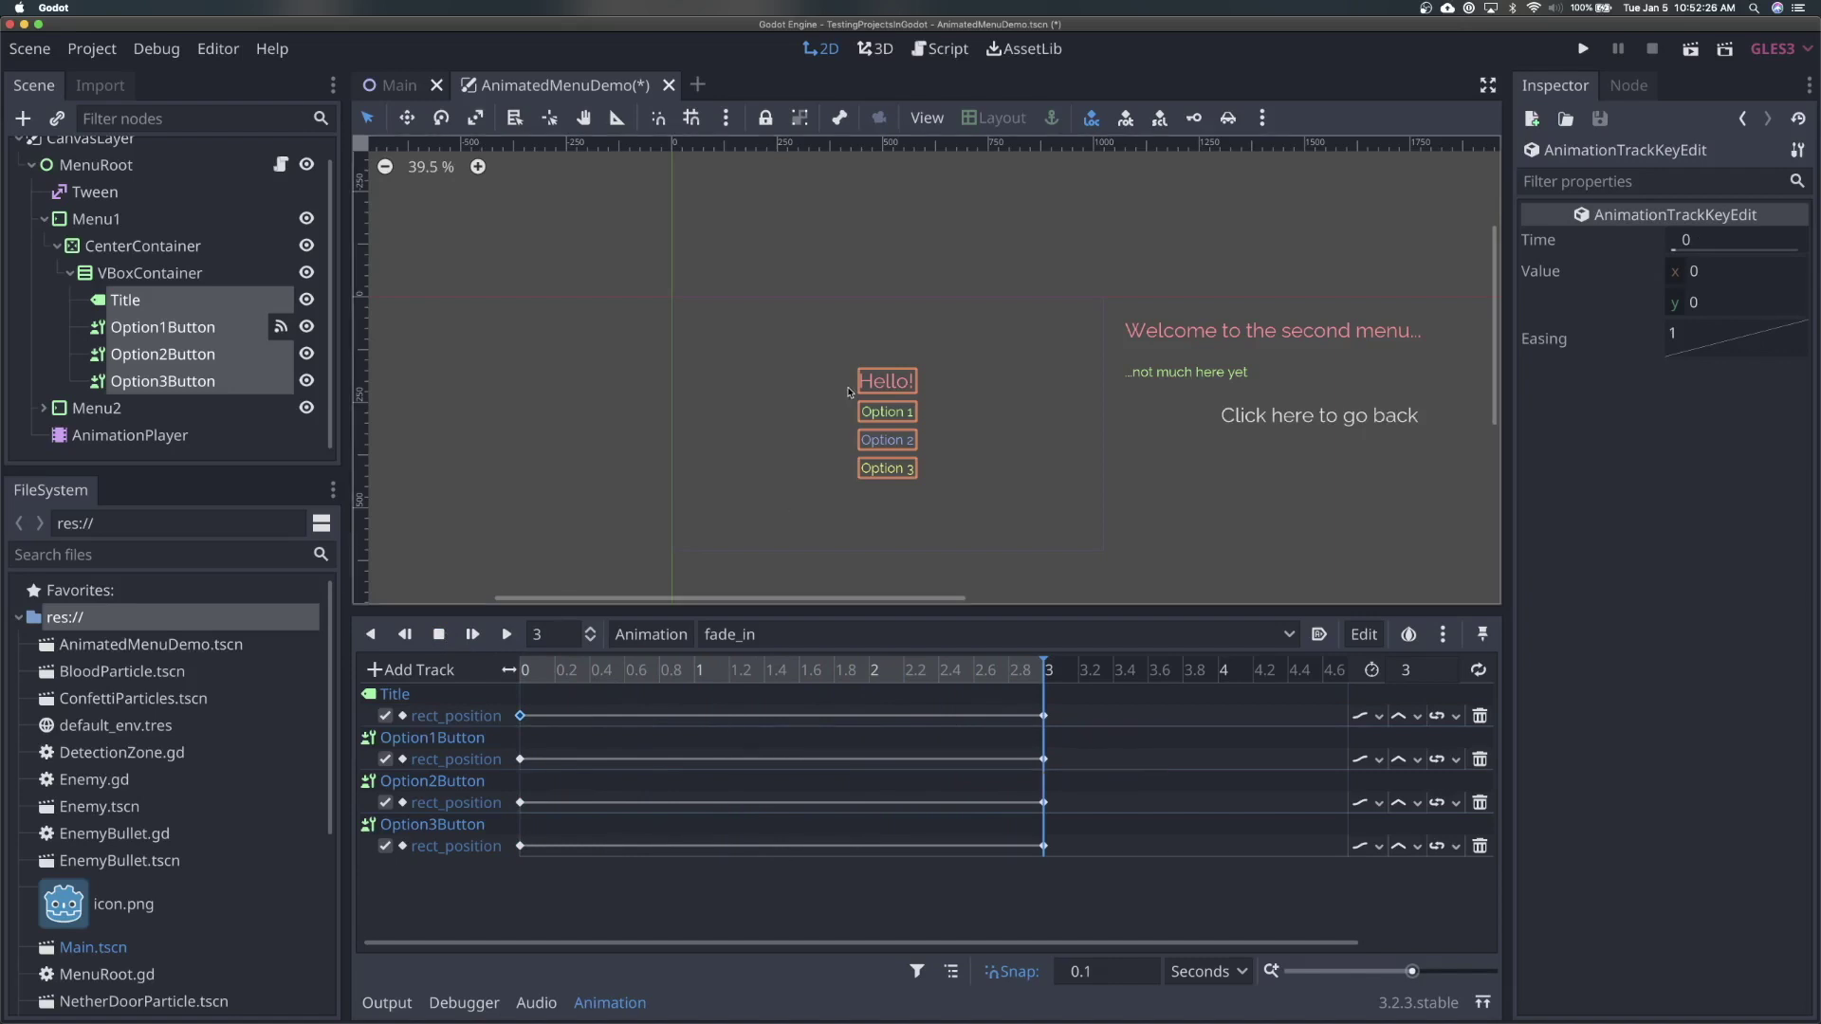
# Move the Title's end position key from 3 s to 0.6 s
pyautogui.click(879, 310)
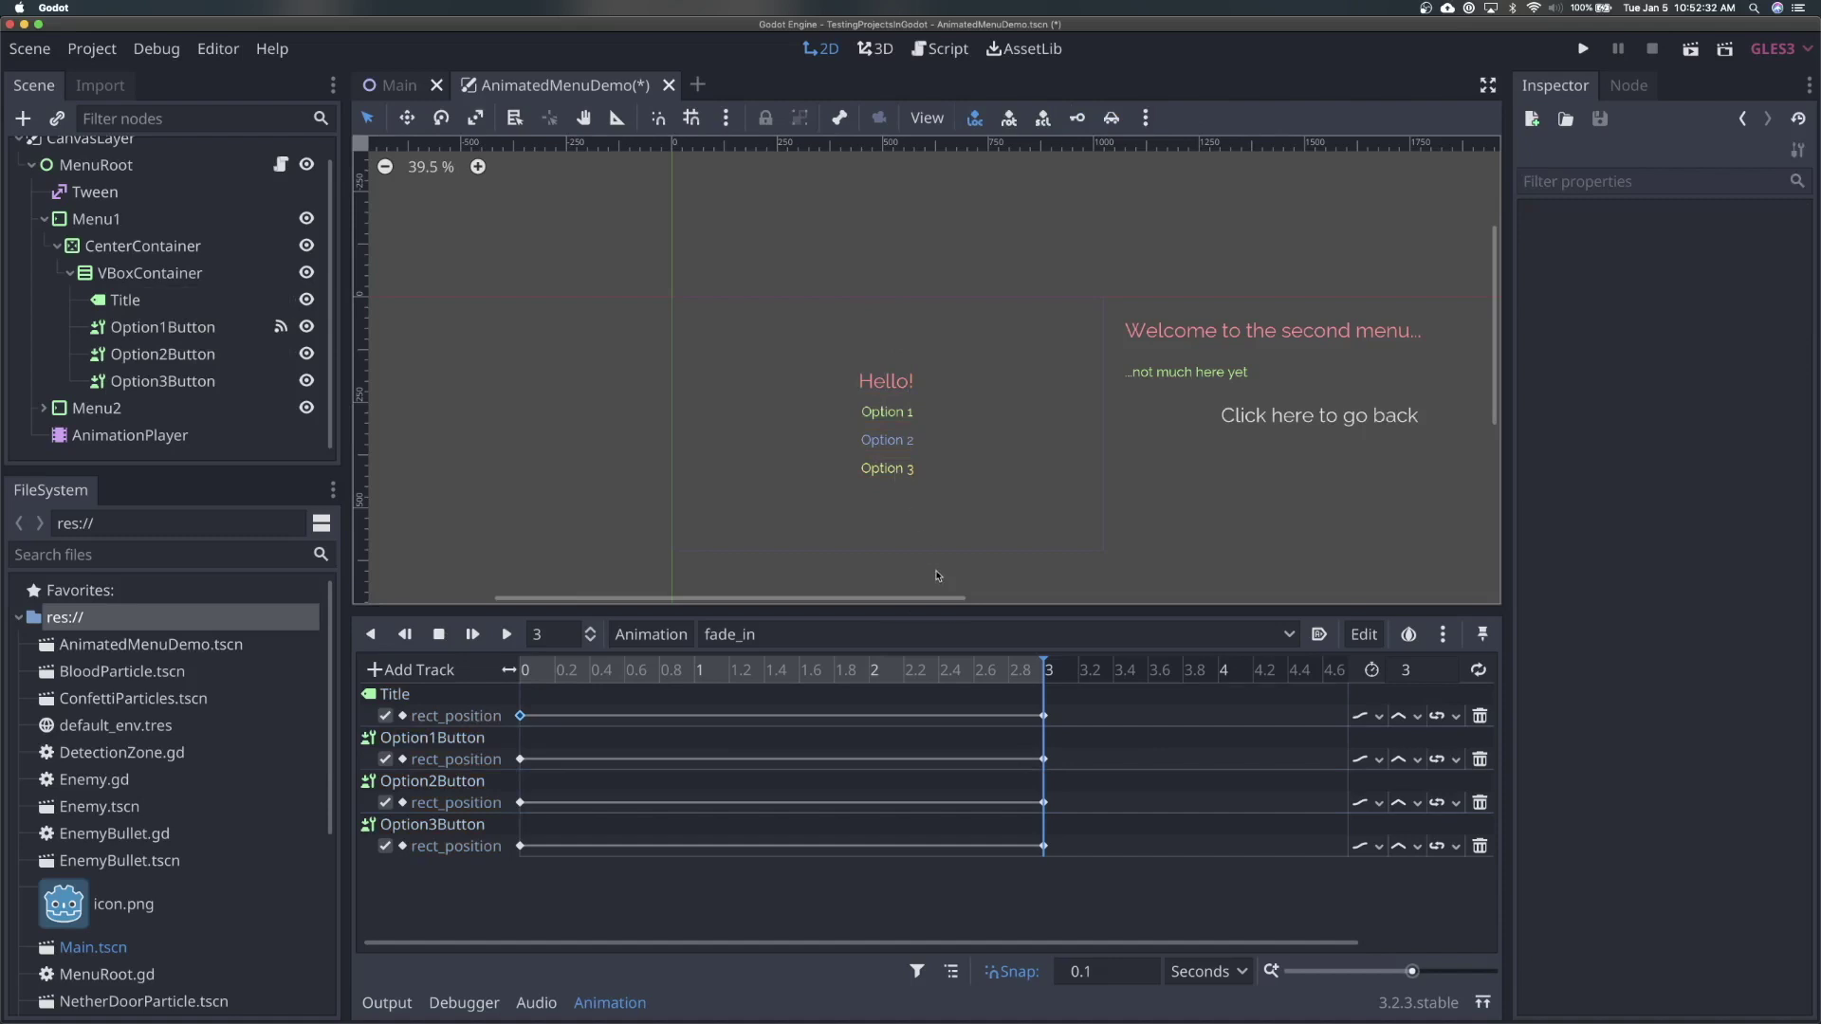
pyautogui.moveTo(1044, 718)
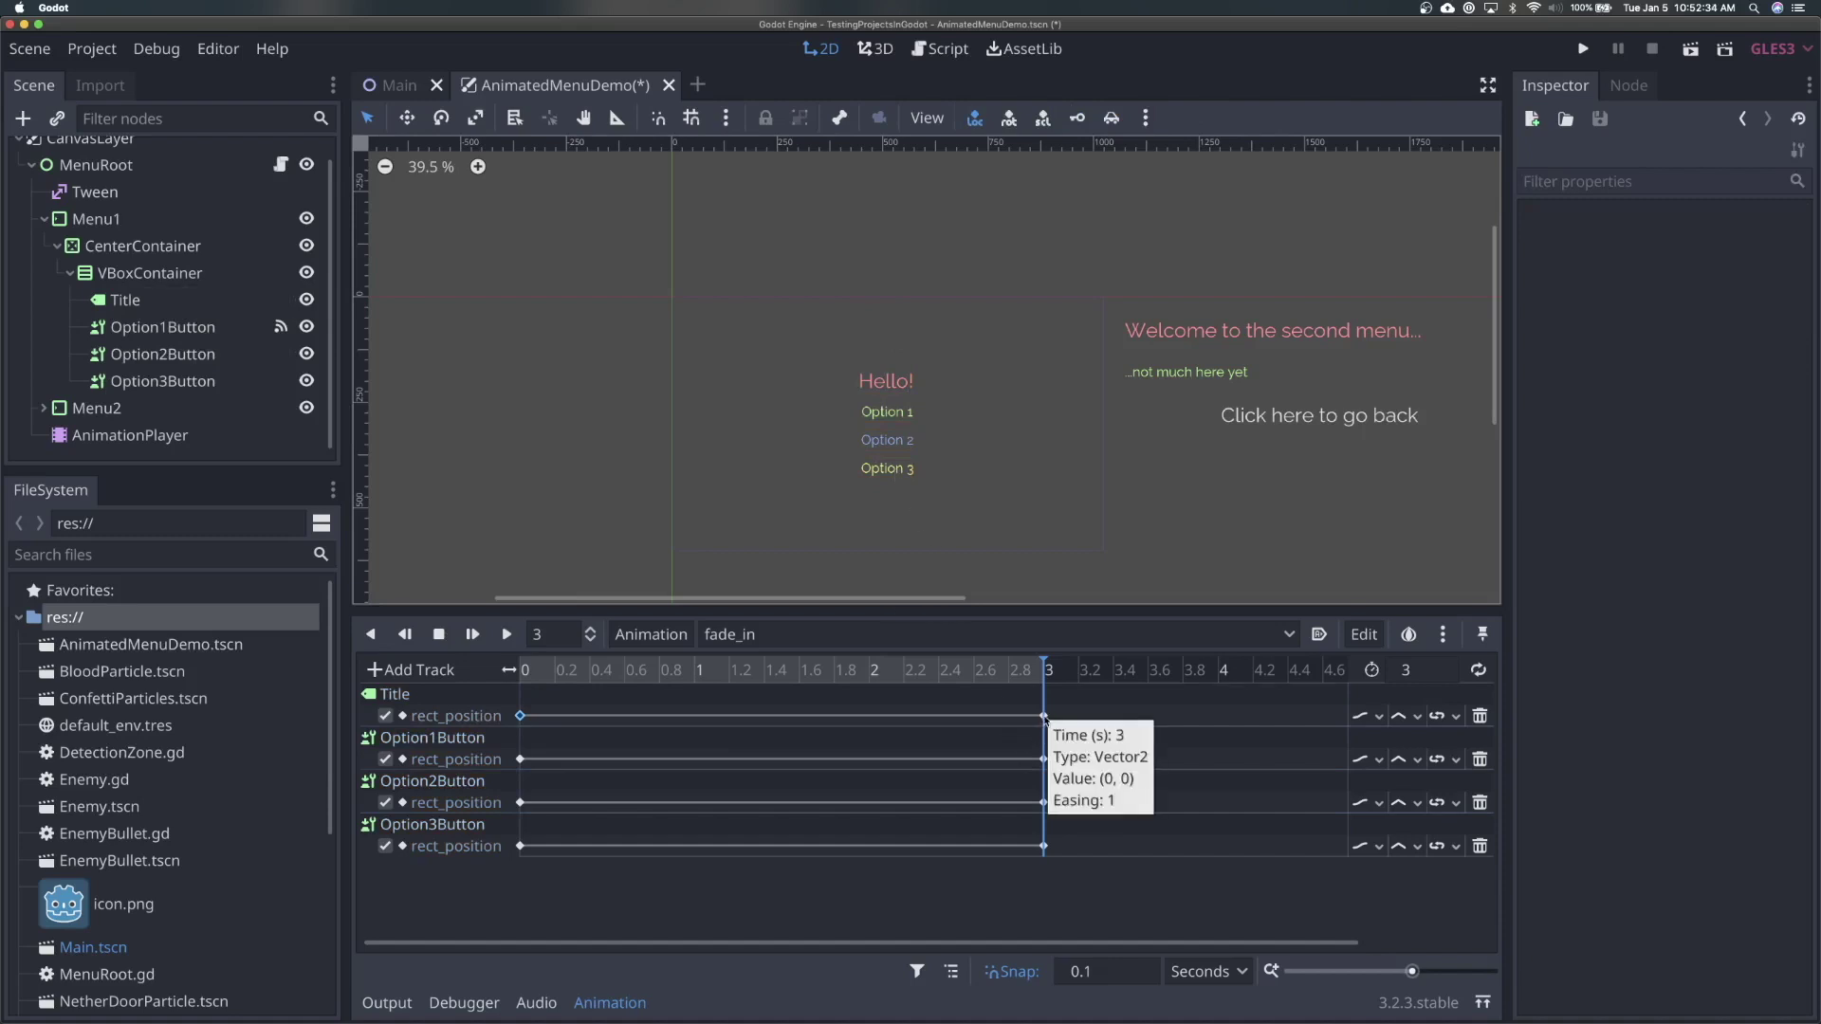
pyautogui.click(1044, 717)
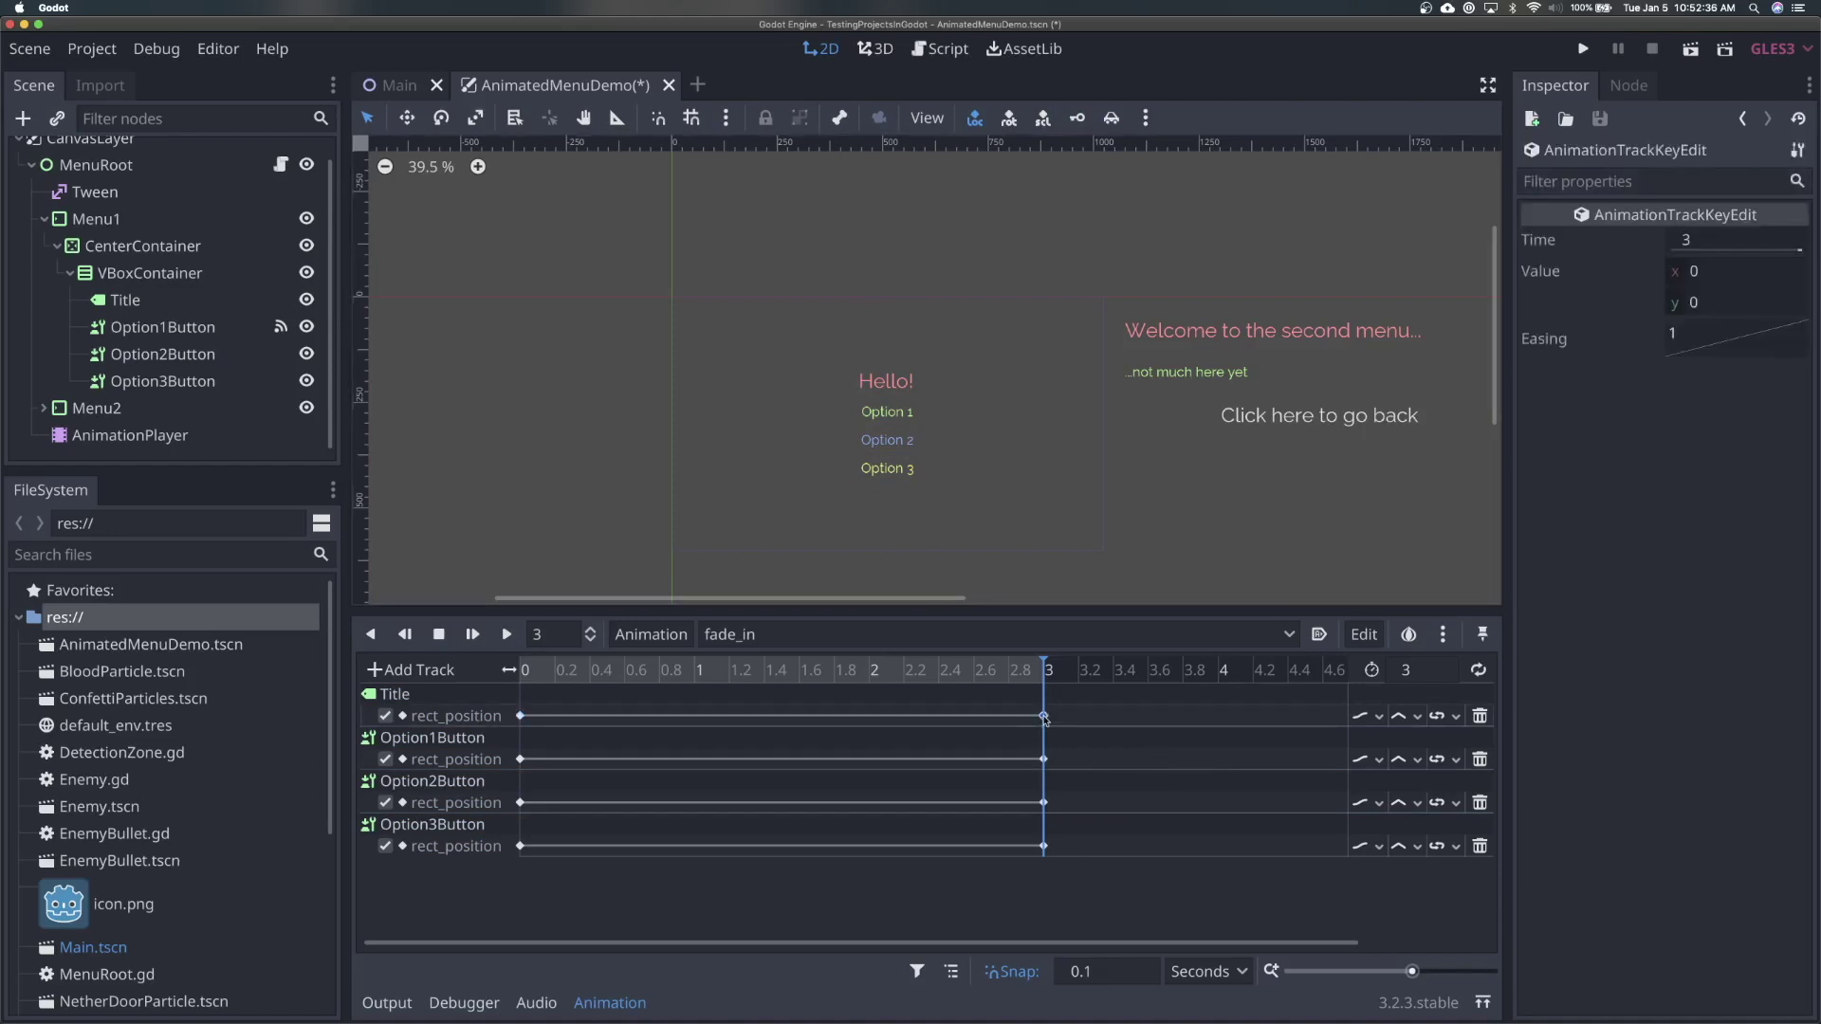
pyautogui.moveTo(1045, 718); pyautogui.dragTo(626, 715)
# Set the Title's starting key y to 200 and its track interpolation to Cubic, then play
pyautogui.click(520, 717)
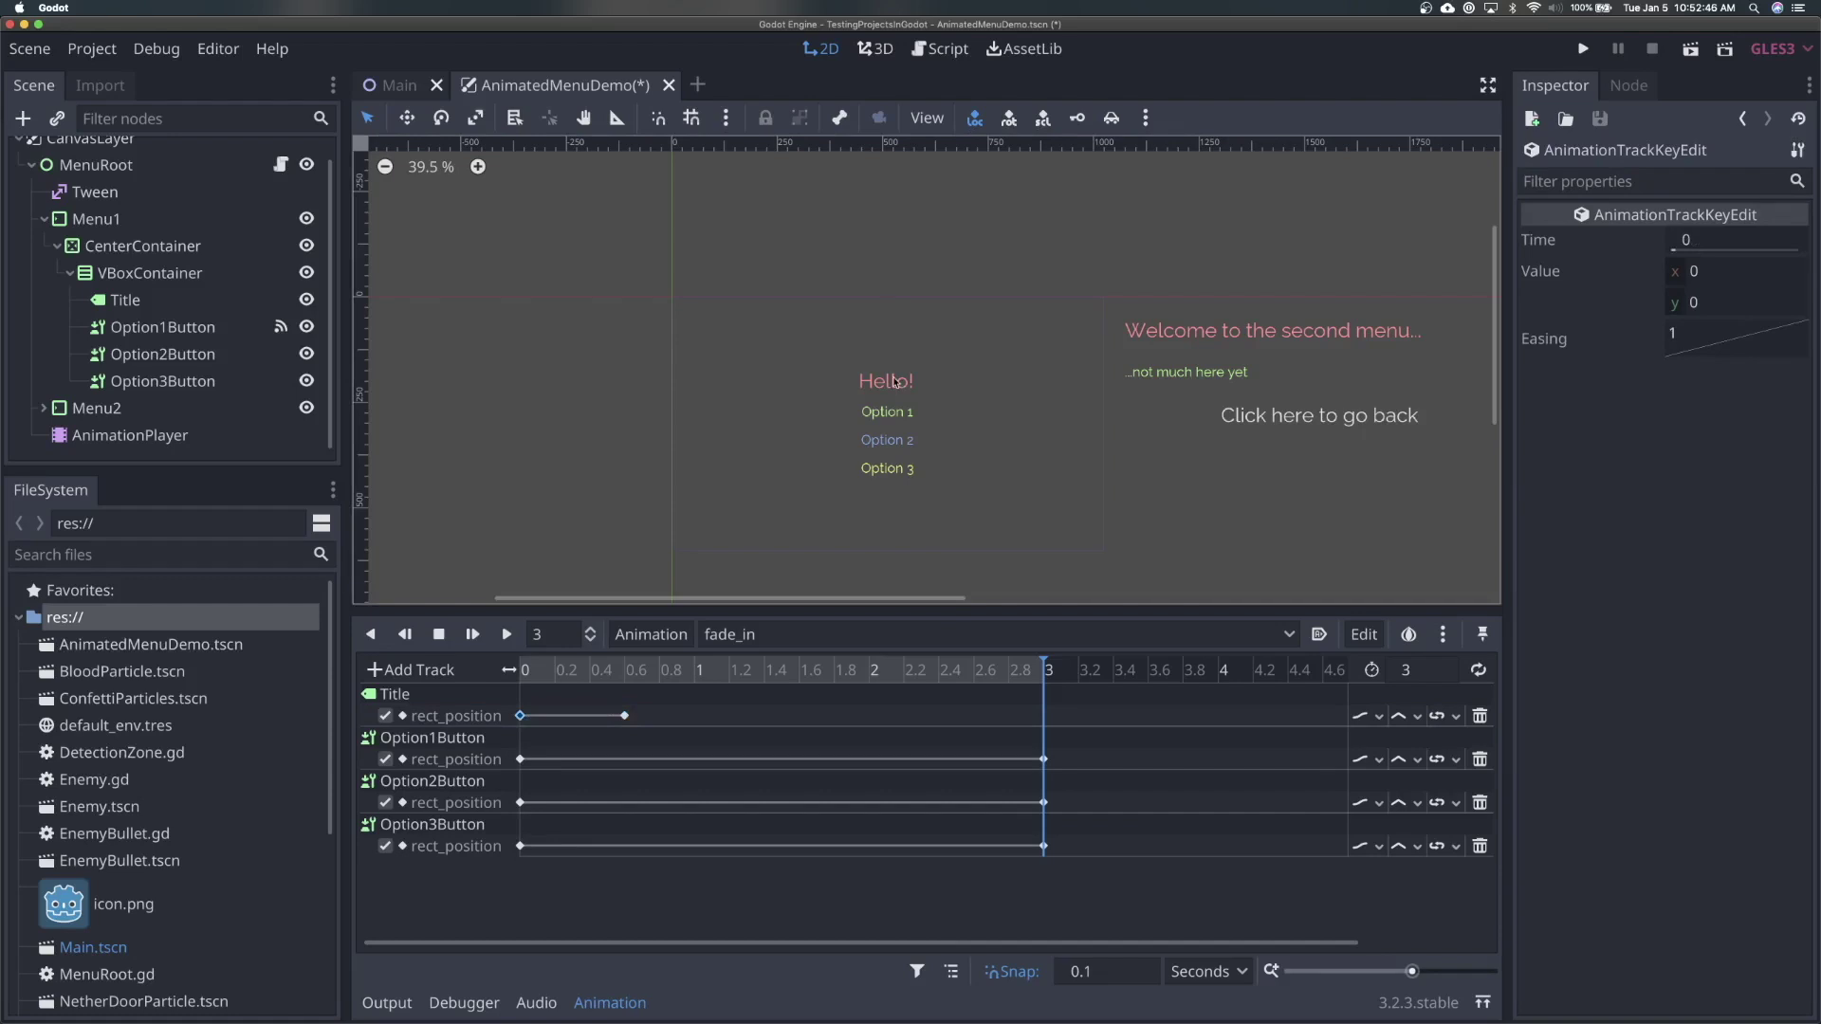
pyautogui.click(1736, 303)
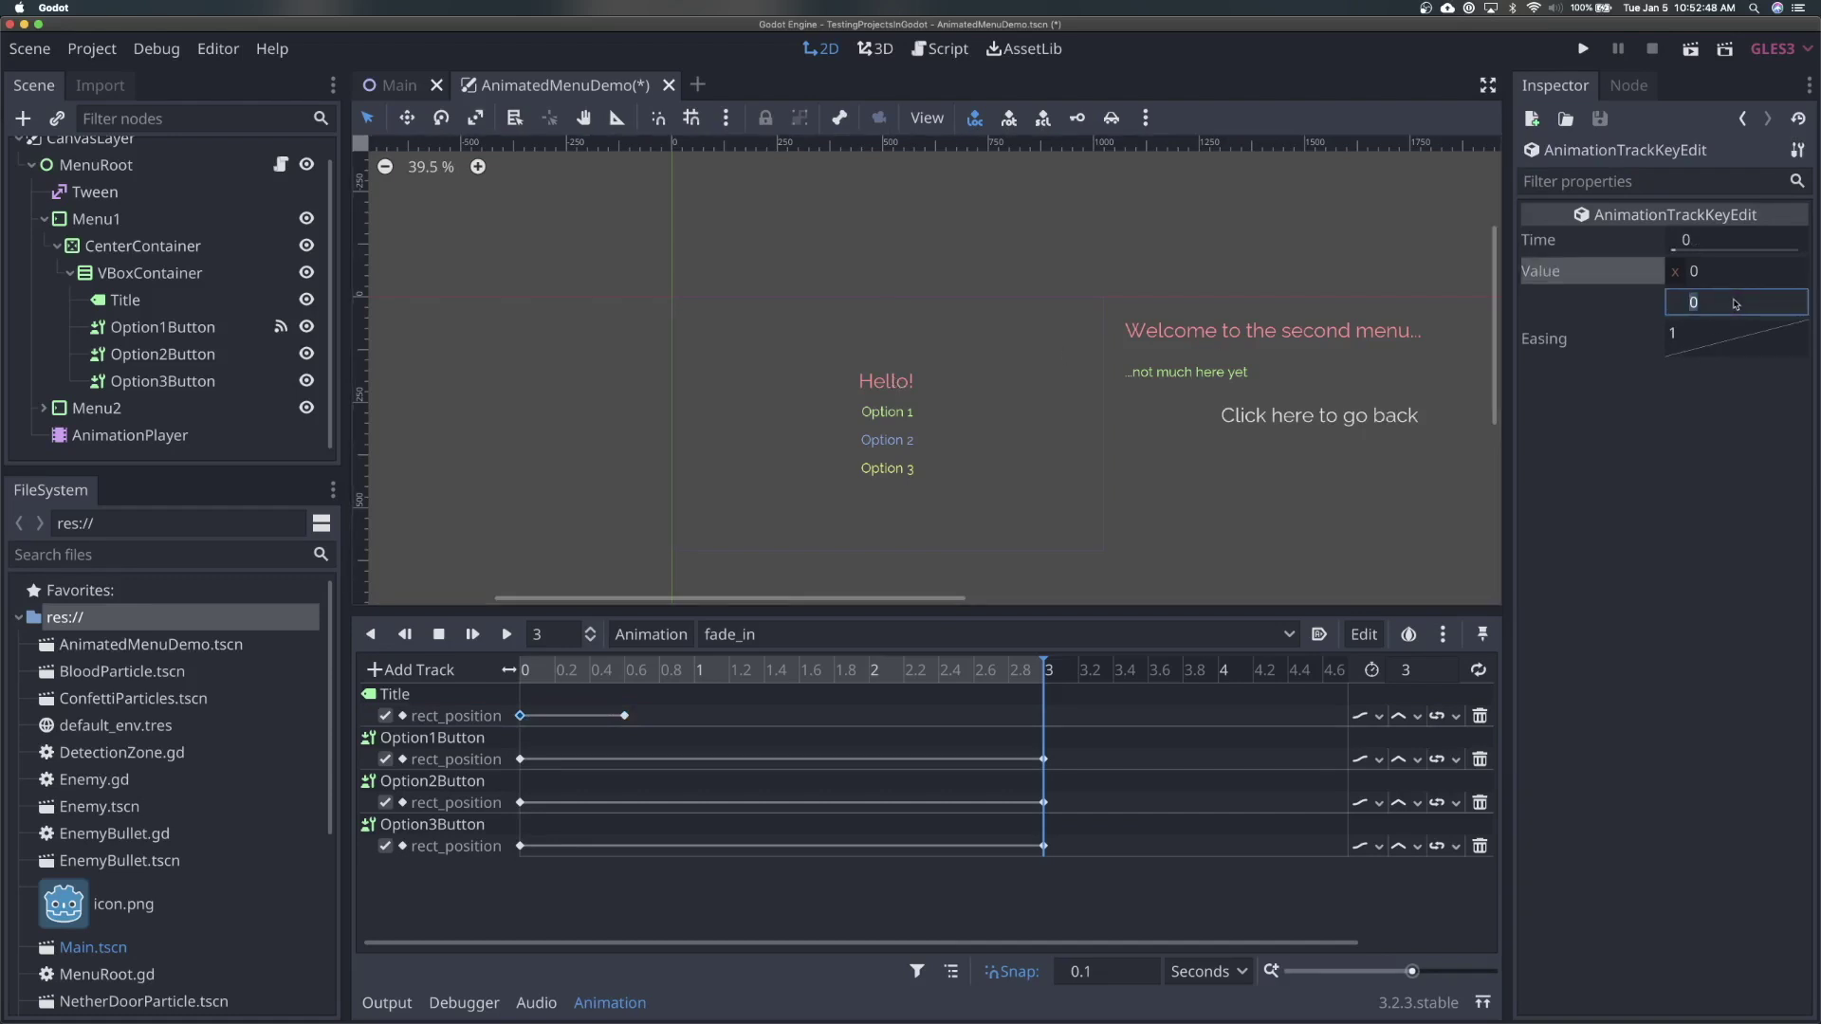
pyautogui.write('200')
pyautogui.press('Return')
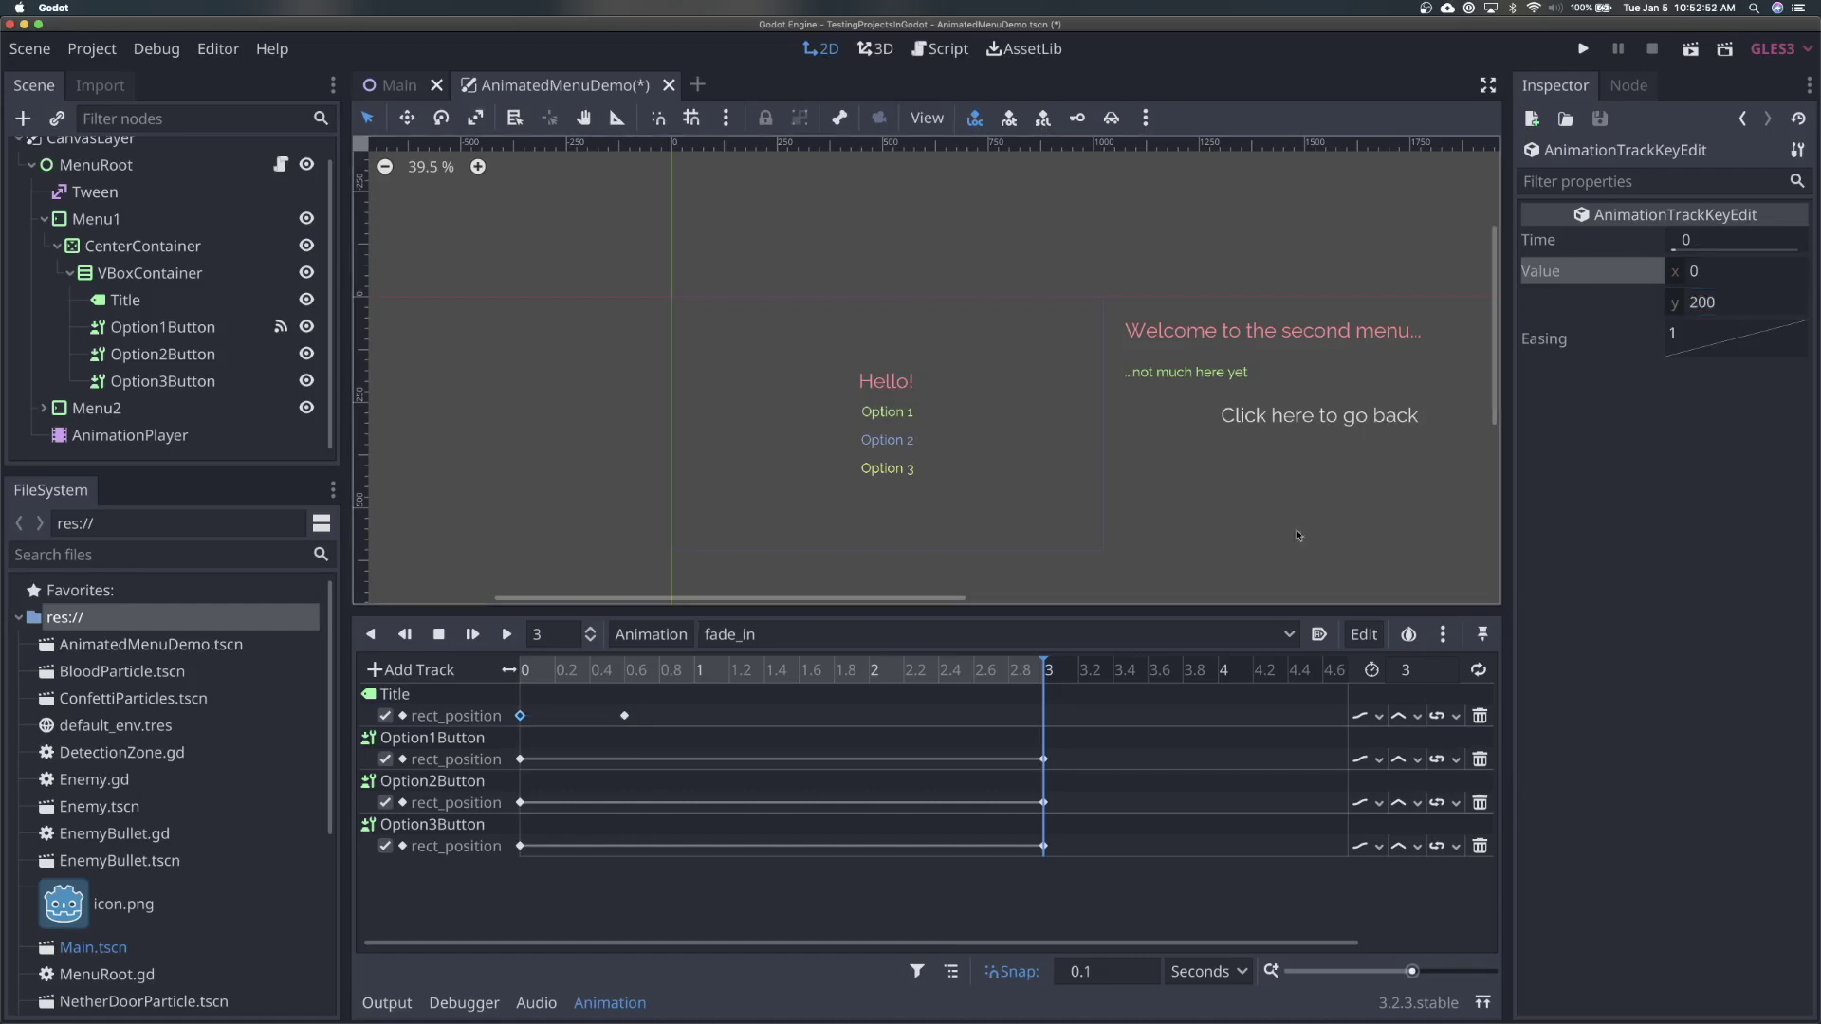
pyautogui.click(1367, 718)
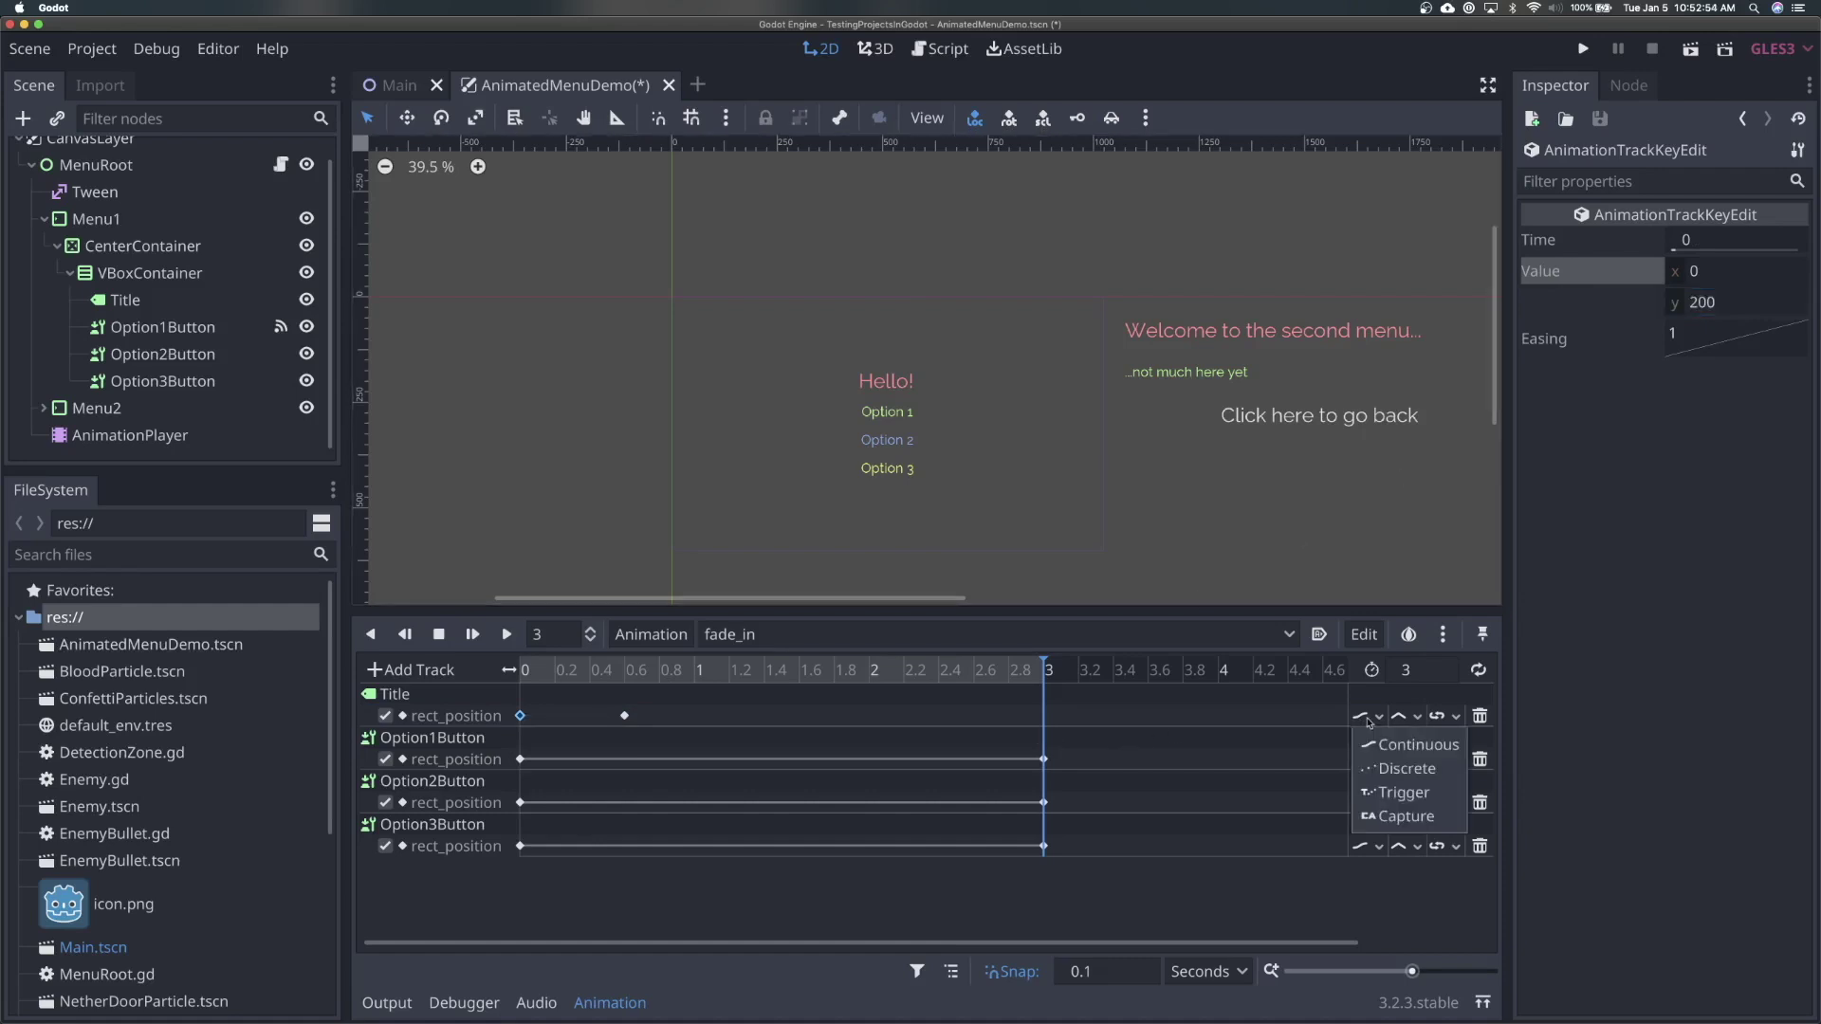
pyautogui.click(1398, 717)
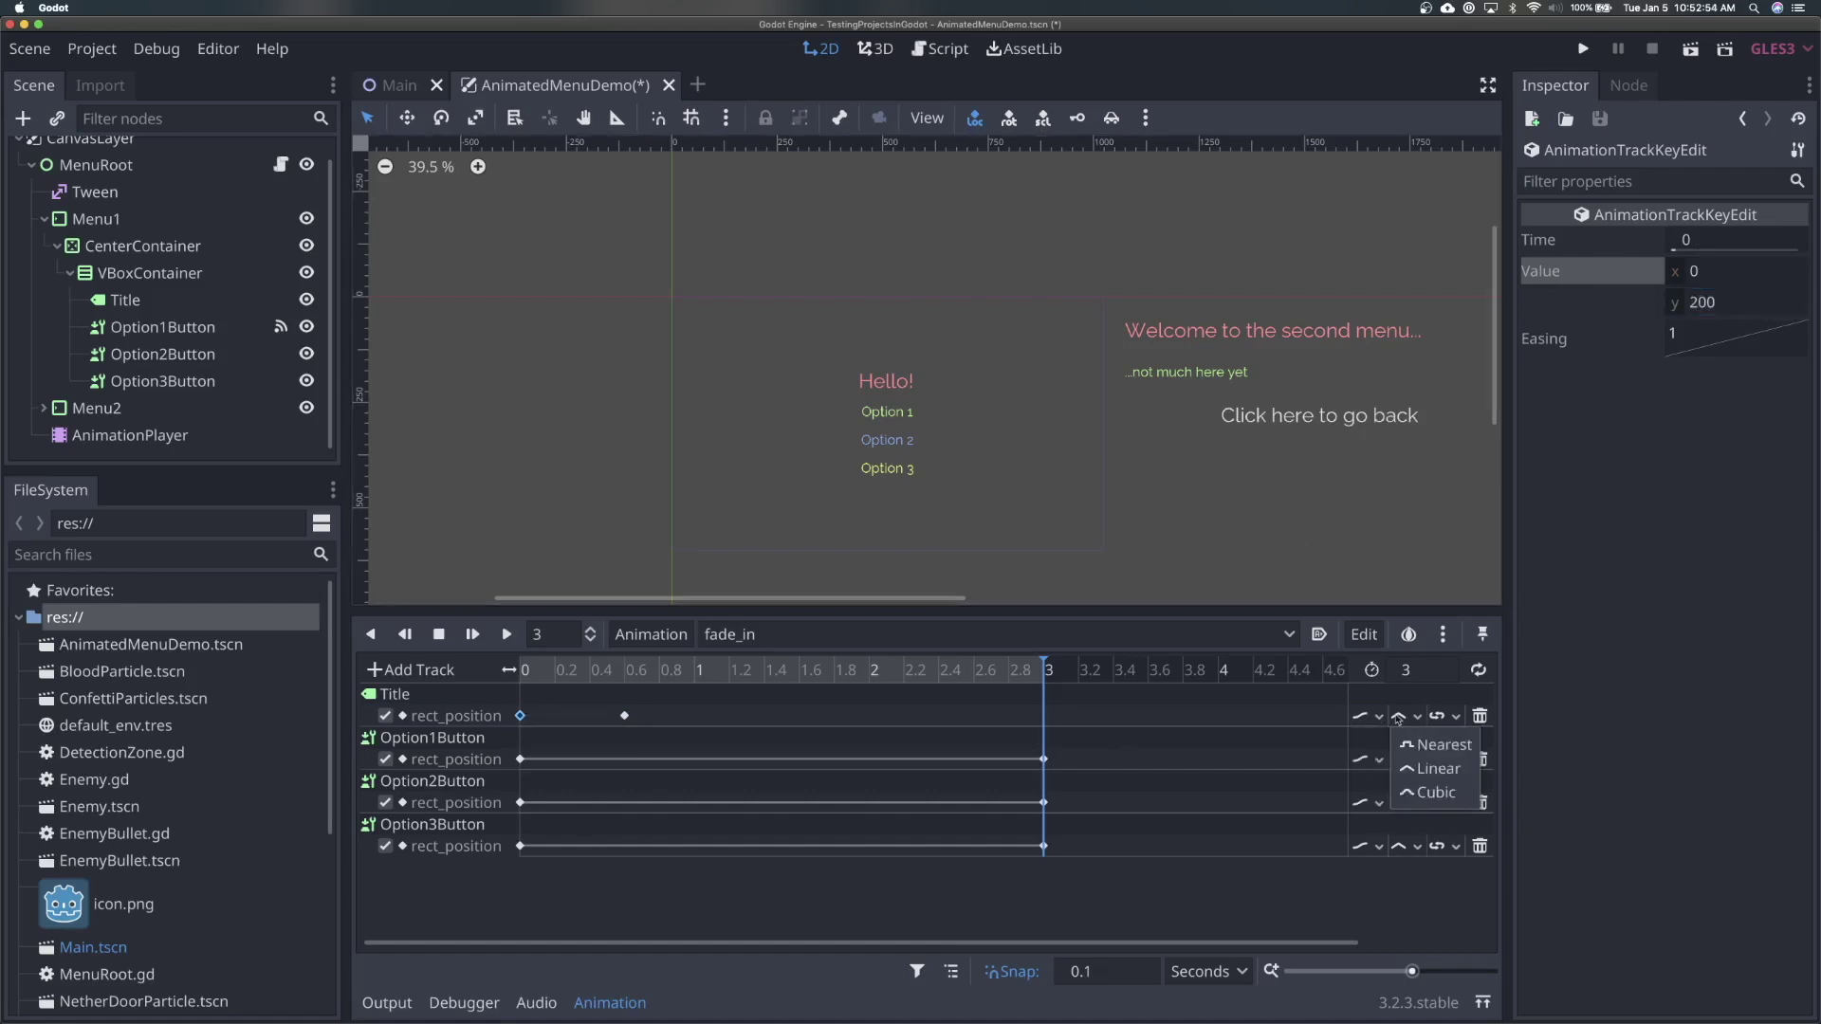
pyautogui.click(1428, 795)
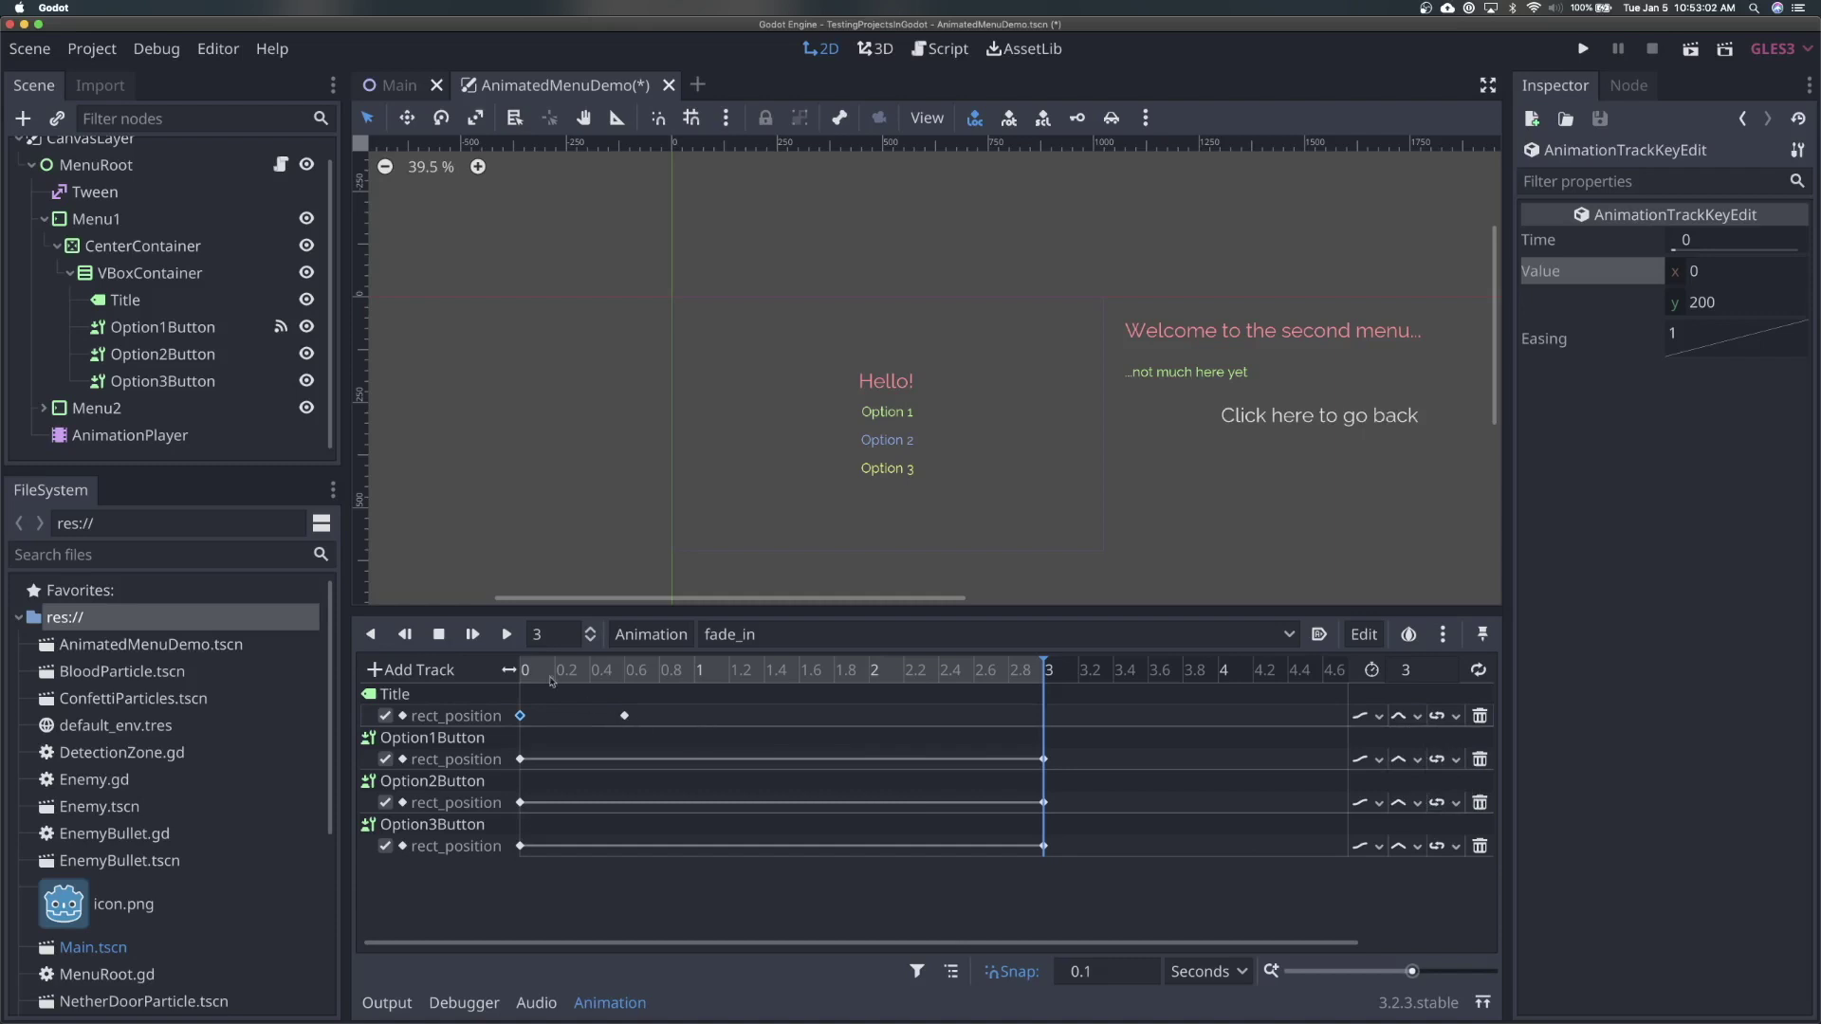
pyautogui.click(472, 634)
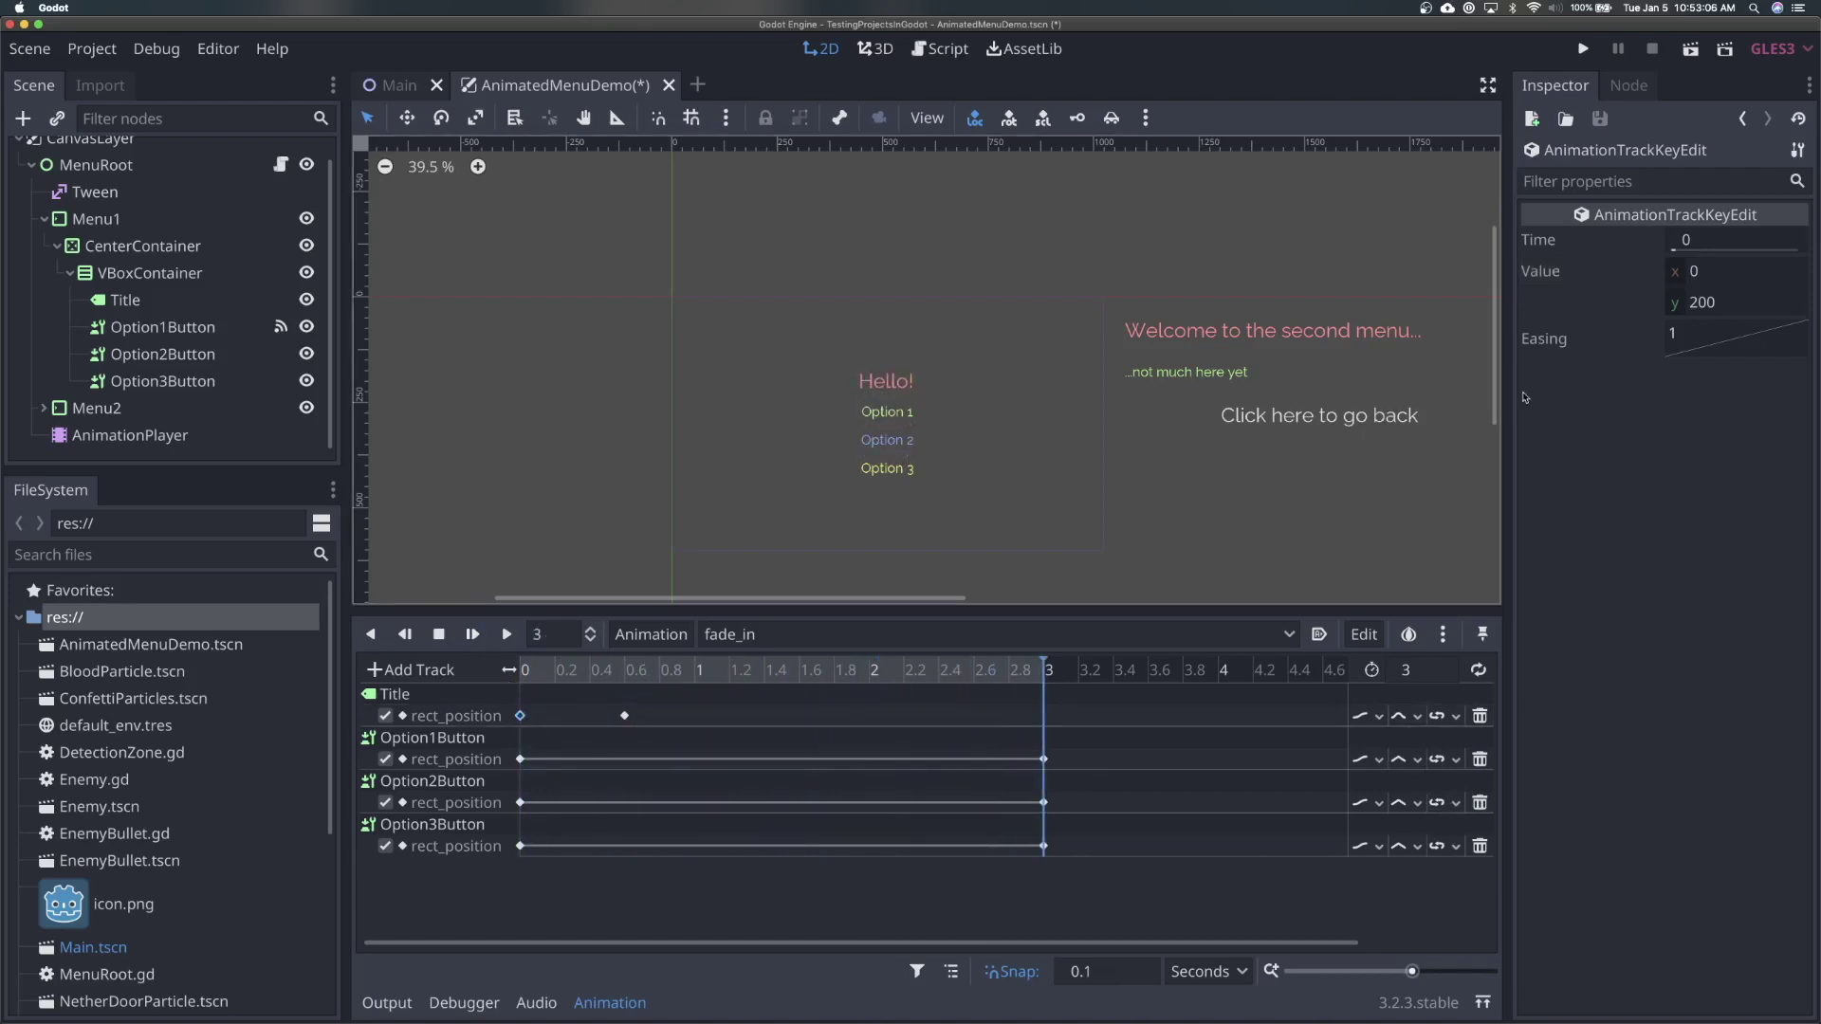
# Change the Title's starting key y to -200 and replay the slide
pyautogui.click(1731, 304)
pyautogui.write('-200')
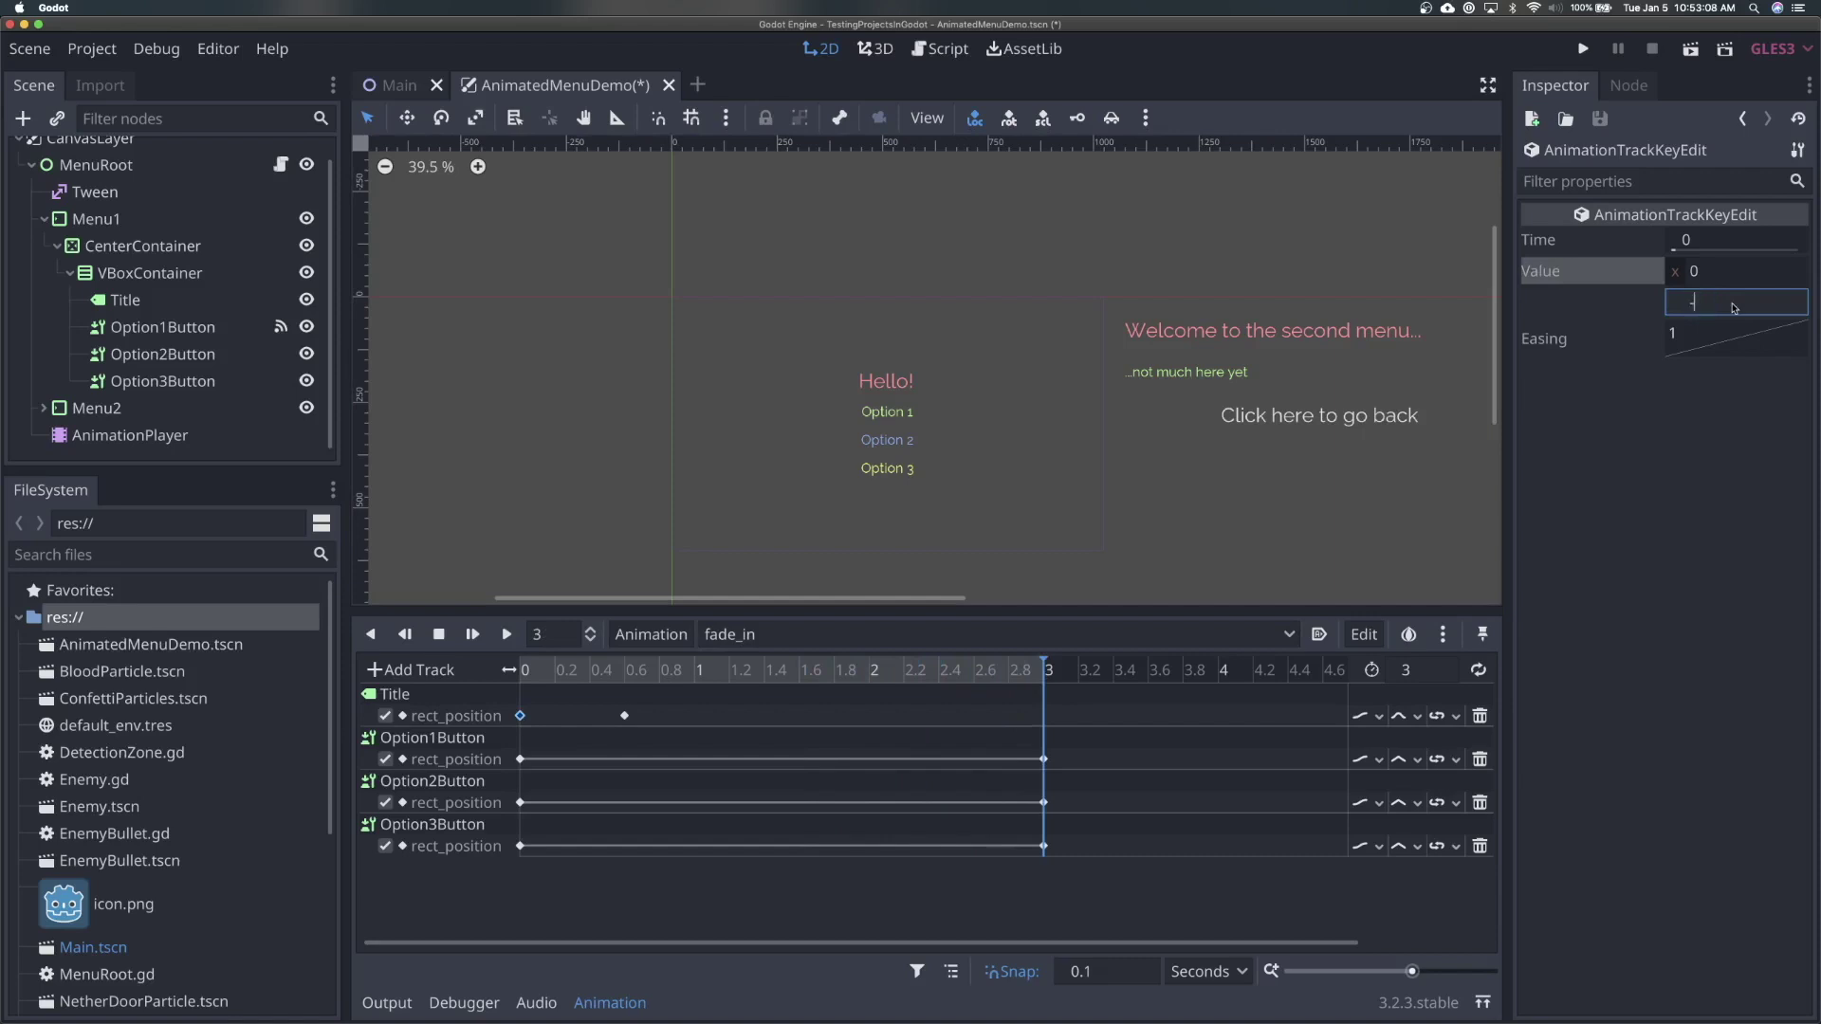
pyautogui.press('Return')
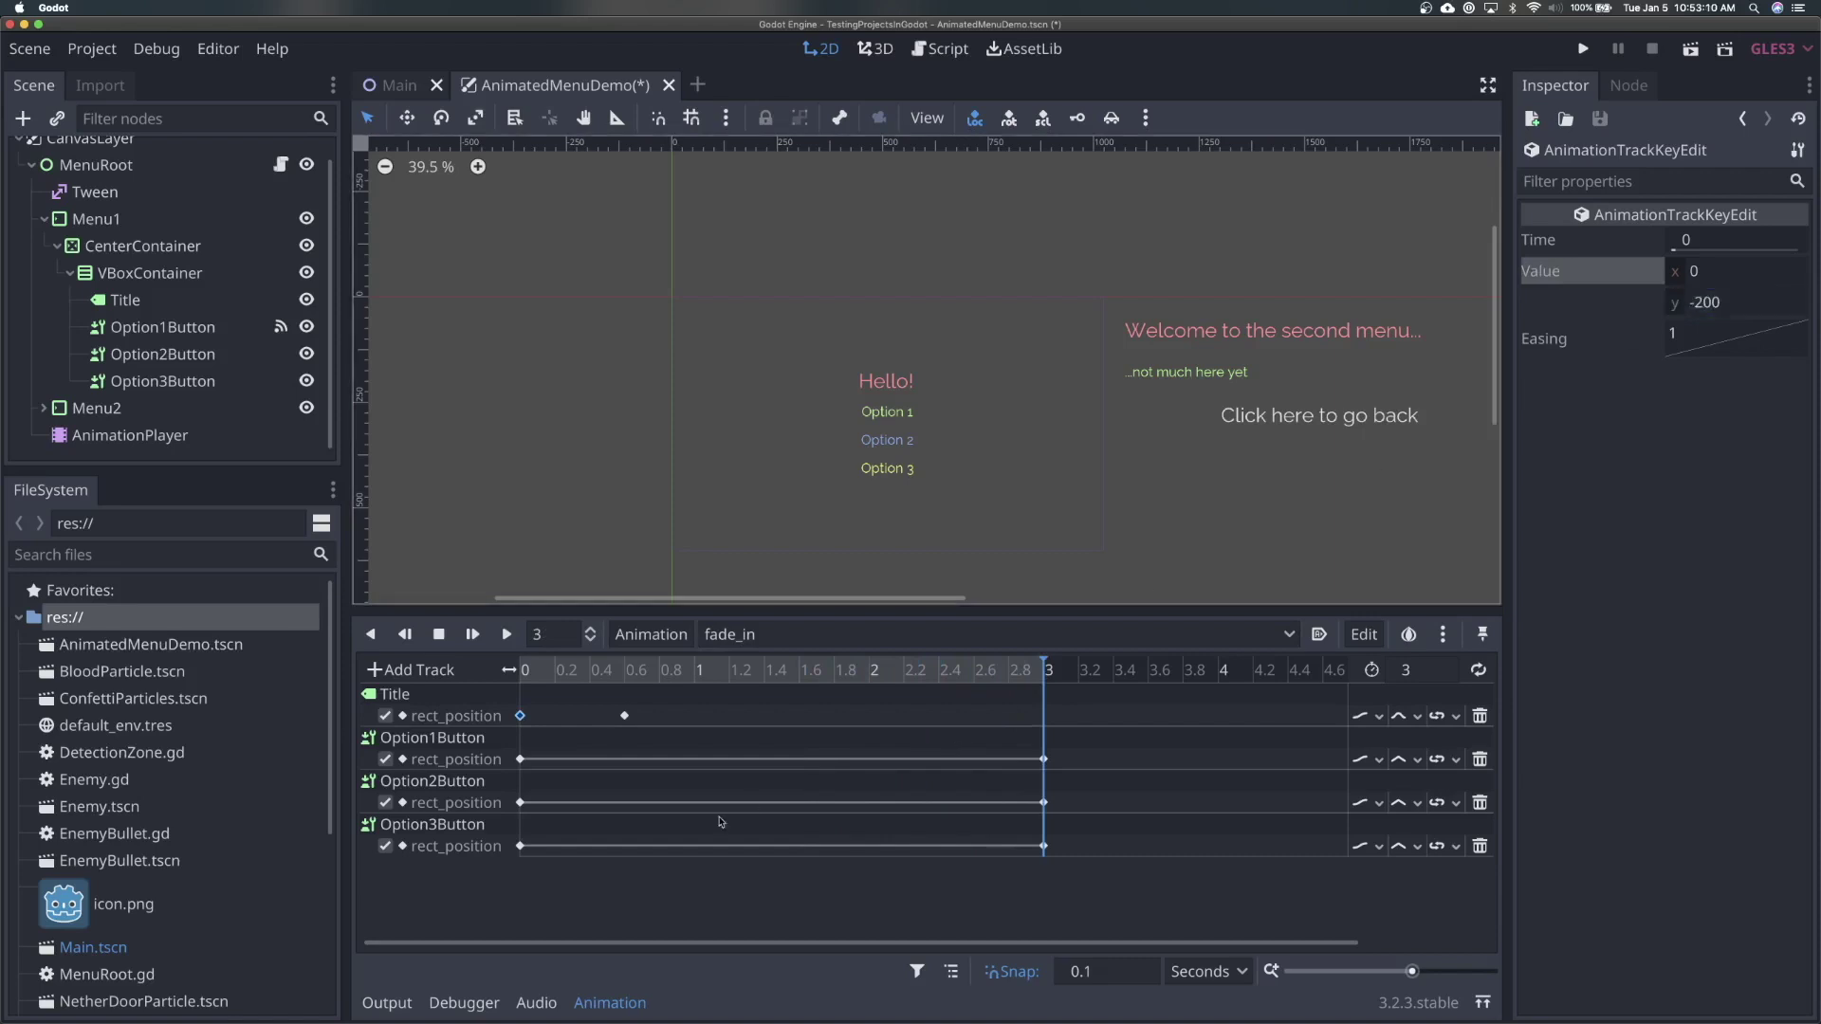
pyautogui.click(471, 634)
# Stagger the Option keys: Option1 ~0.9–1.5 s, Option2 later to ~1.8 s, Option3 ~1.7–2.3 s
pyautogui.moveTo(521, 760); pyautogui.dragTo(692, 746)
pyautogui.moveTo(1045, 760); pyautogui.dragTo(792, 764)
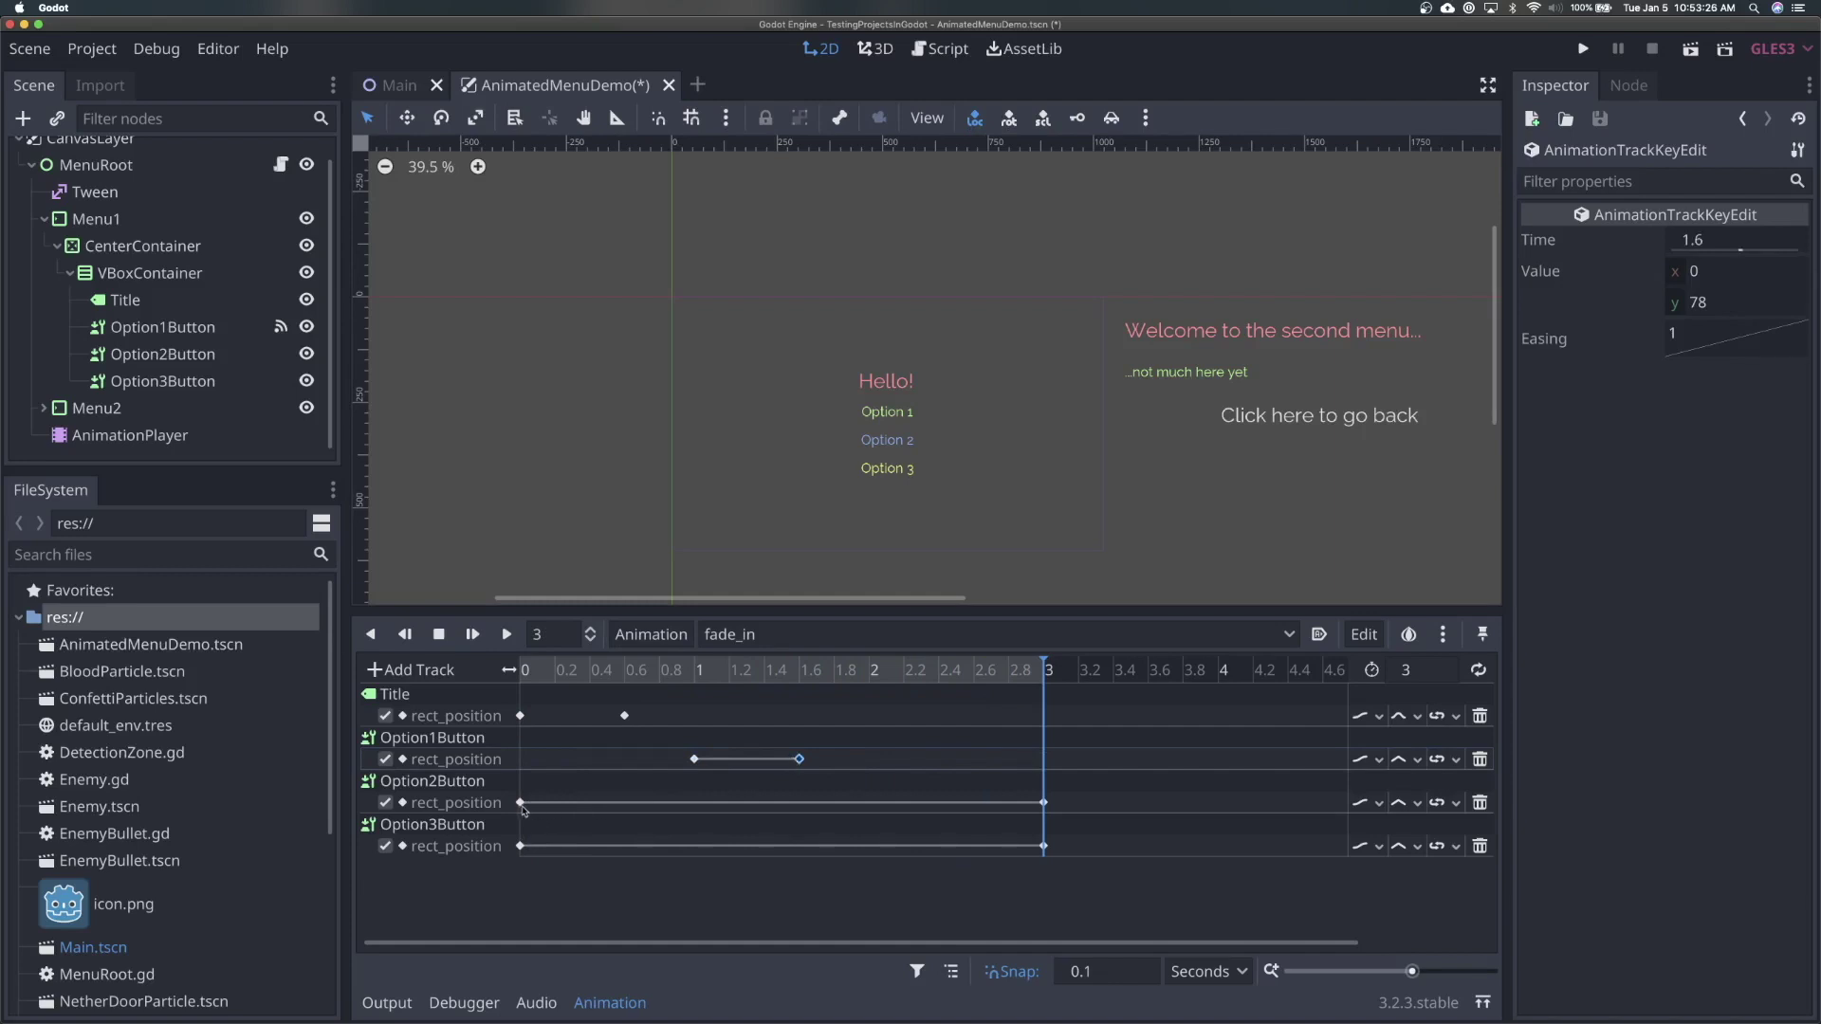
pyautogui.moveTo(519, 803); pyautogui.dragTo(747, 803)
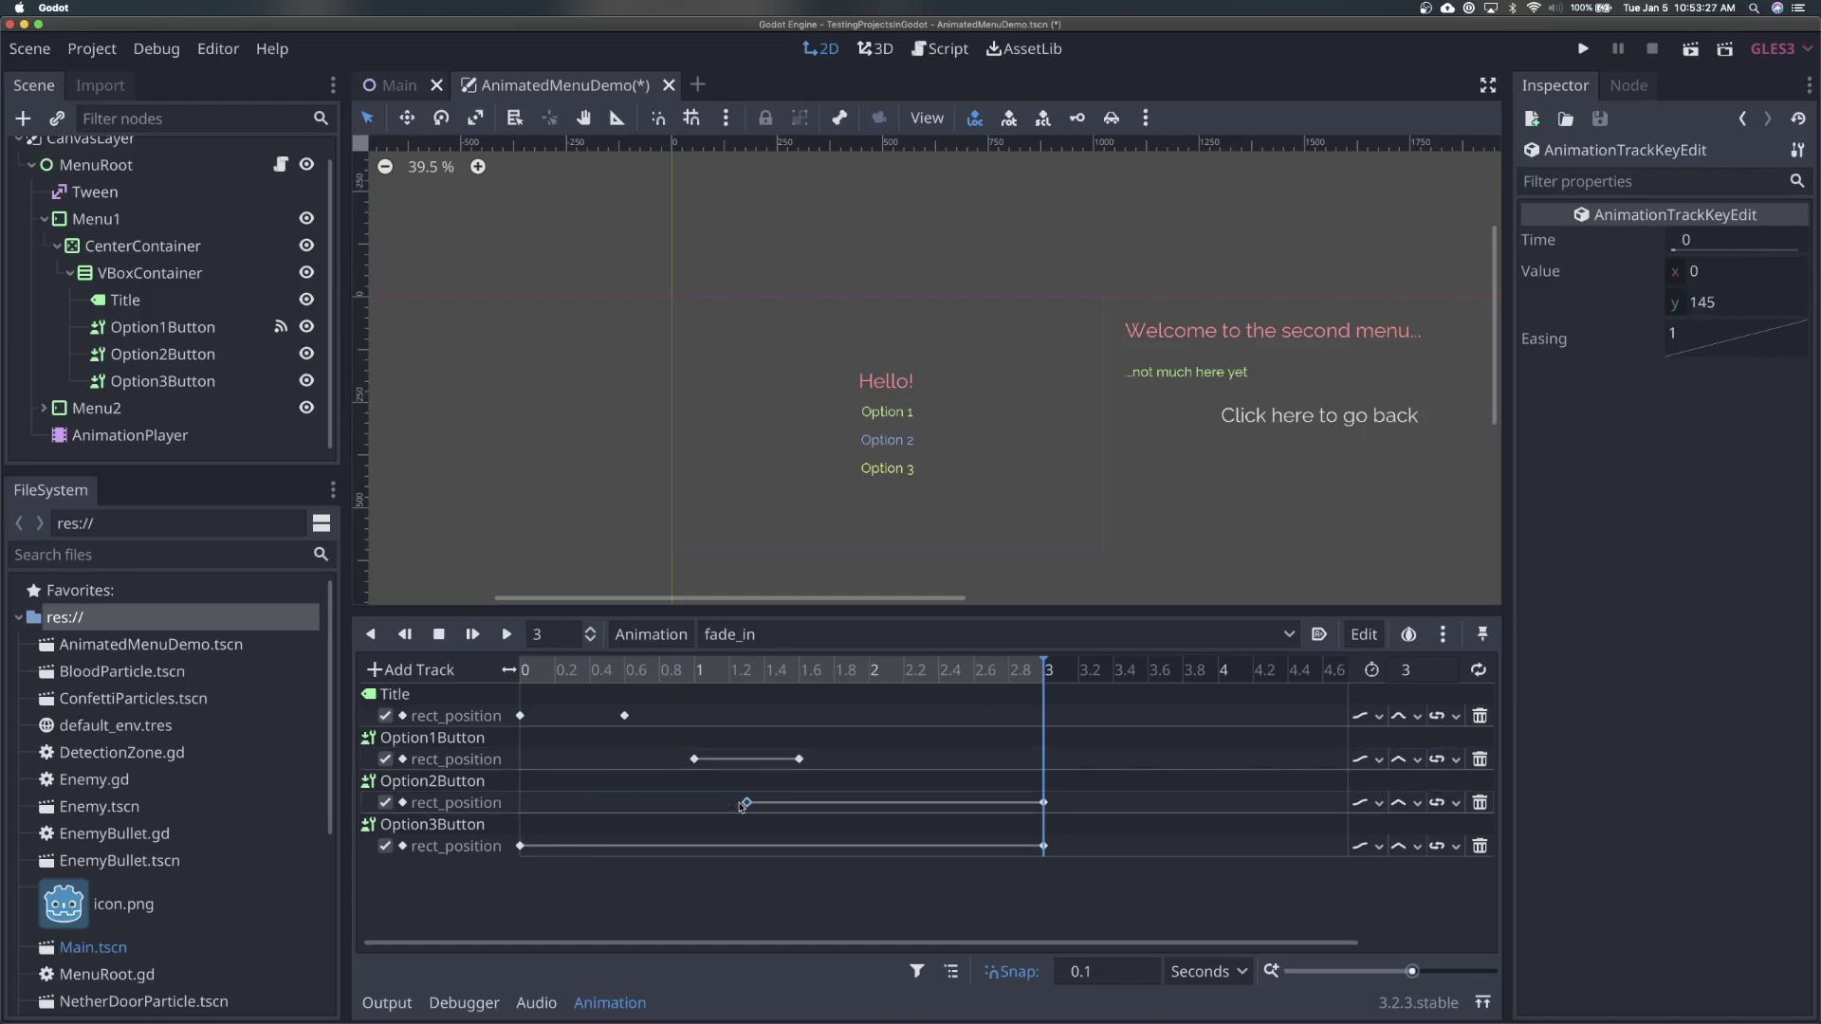
pyautogui.click(1043, 802)
pyautogui.moveTo(1044, 802); pyautogui.dragTo(833, 803)
pyautogui.moveTo(520, 846); pyautogui.dragTo(815, 846)
pyautogui.moveTo(1045, 846); pyautogui.dragTo(903, 847)
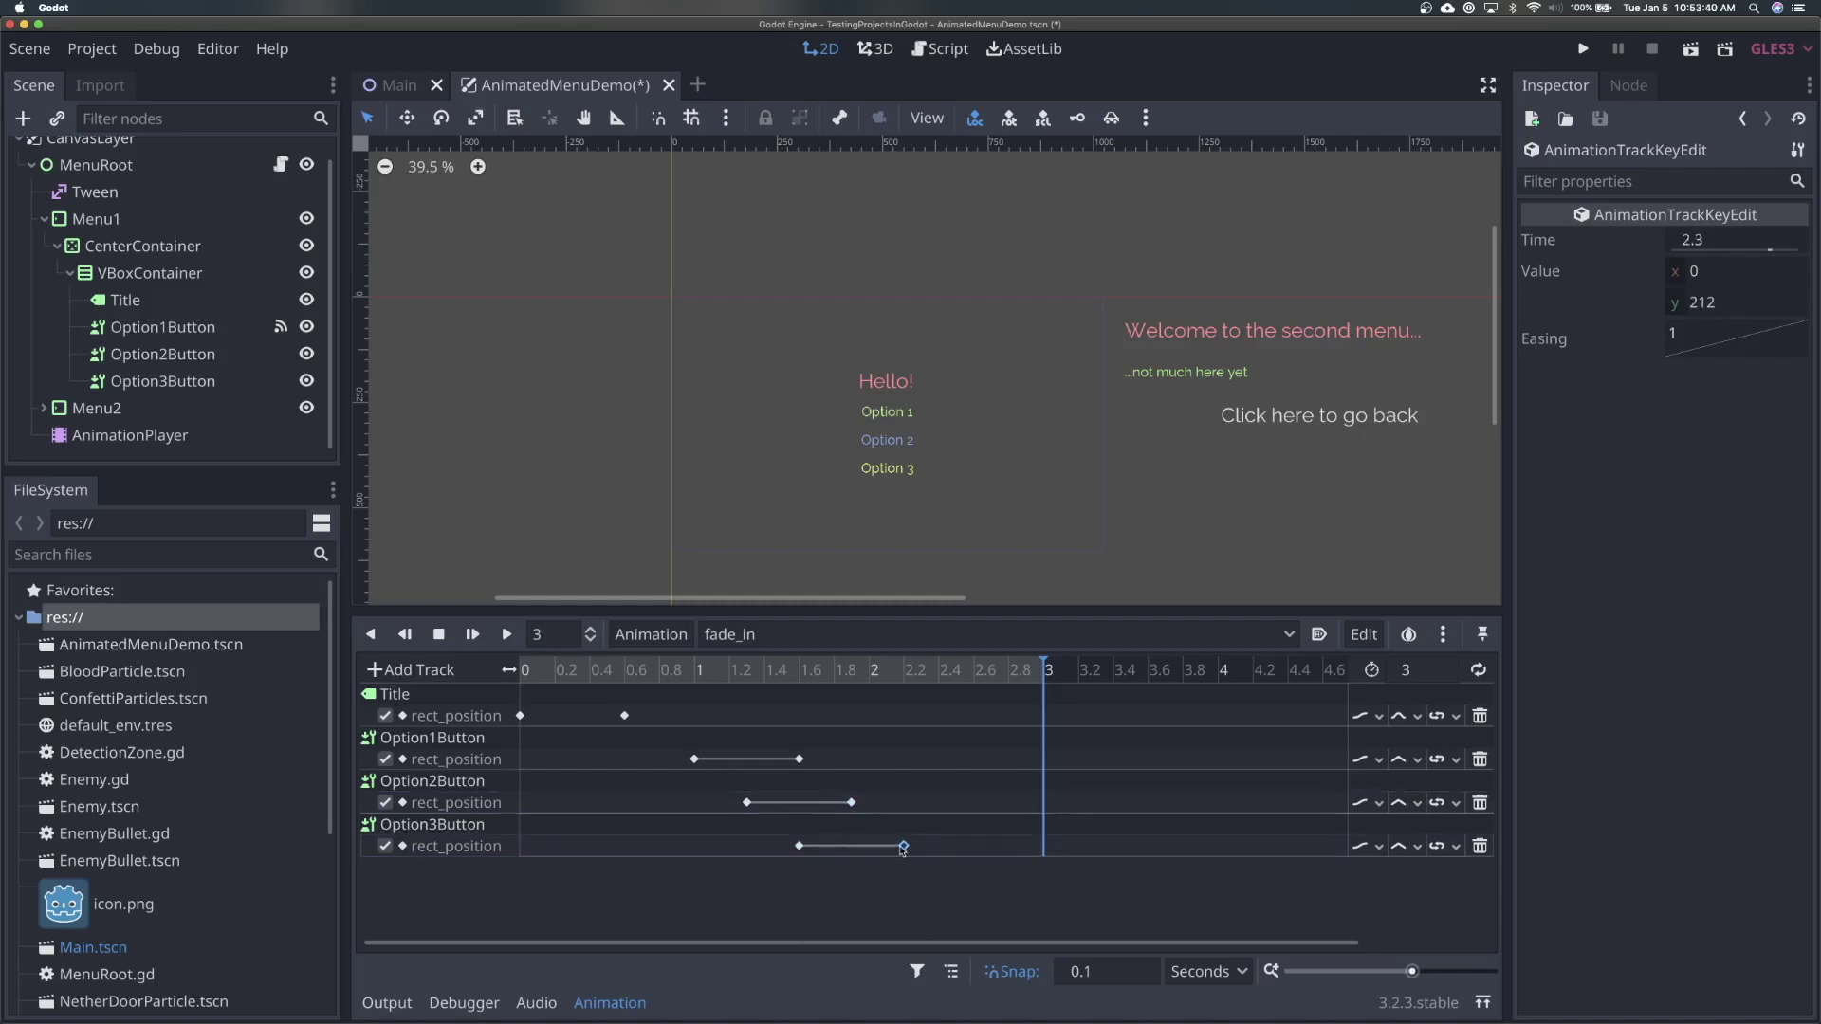
pyautogui.click(693, 759)
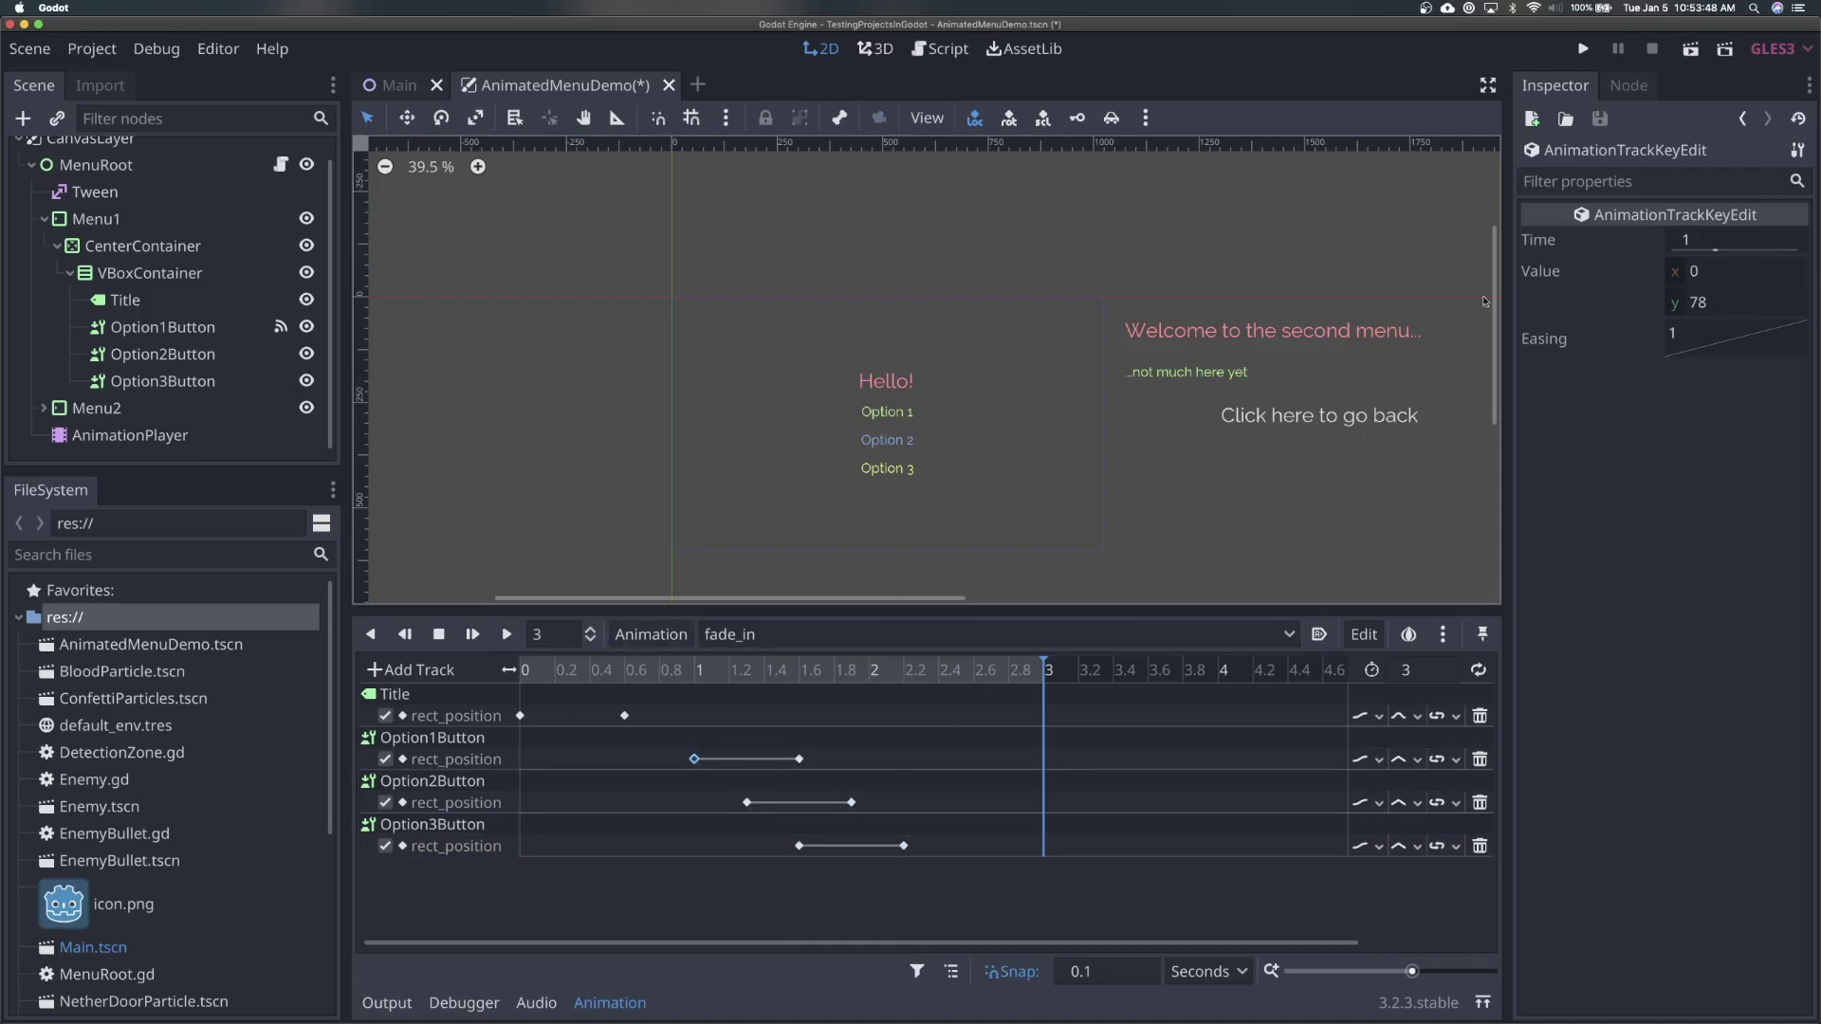
pyautogui.moveTo(1732, 306)
# Set Option1Button's starting key y value to 278
pyautogui.click(799, 758)
pyautogui.click(695, 759)
pyautogui.click(1743, 312)
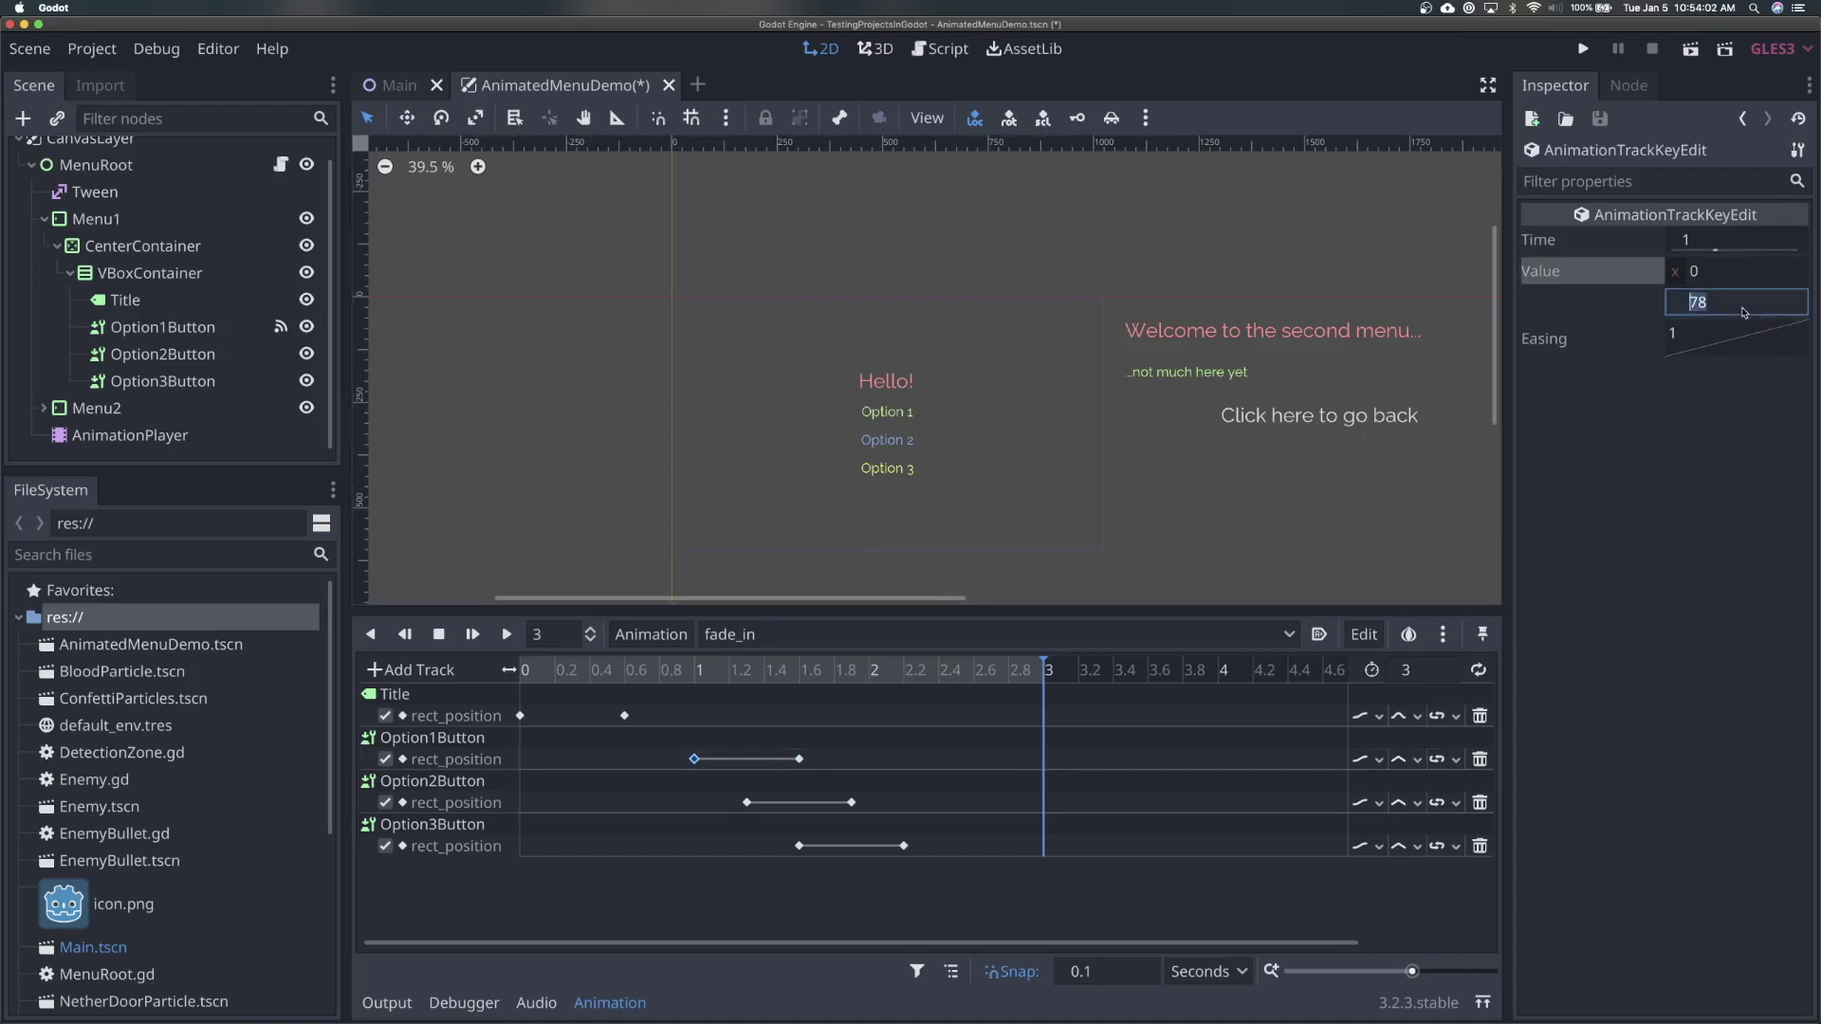
pyautogui.write('200')
pyautogui.press('BackSpace')
pyautogui.press('BackSpace')
pyautogui.press('BackSpace')
pyautogui.write('278')
pyautogui.press('Return')
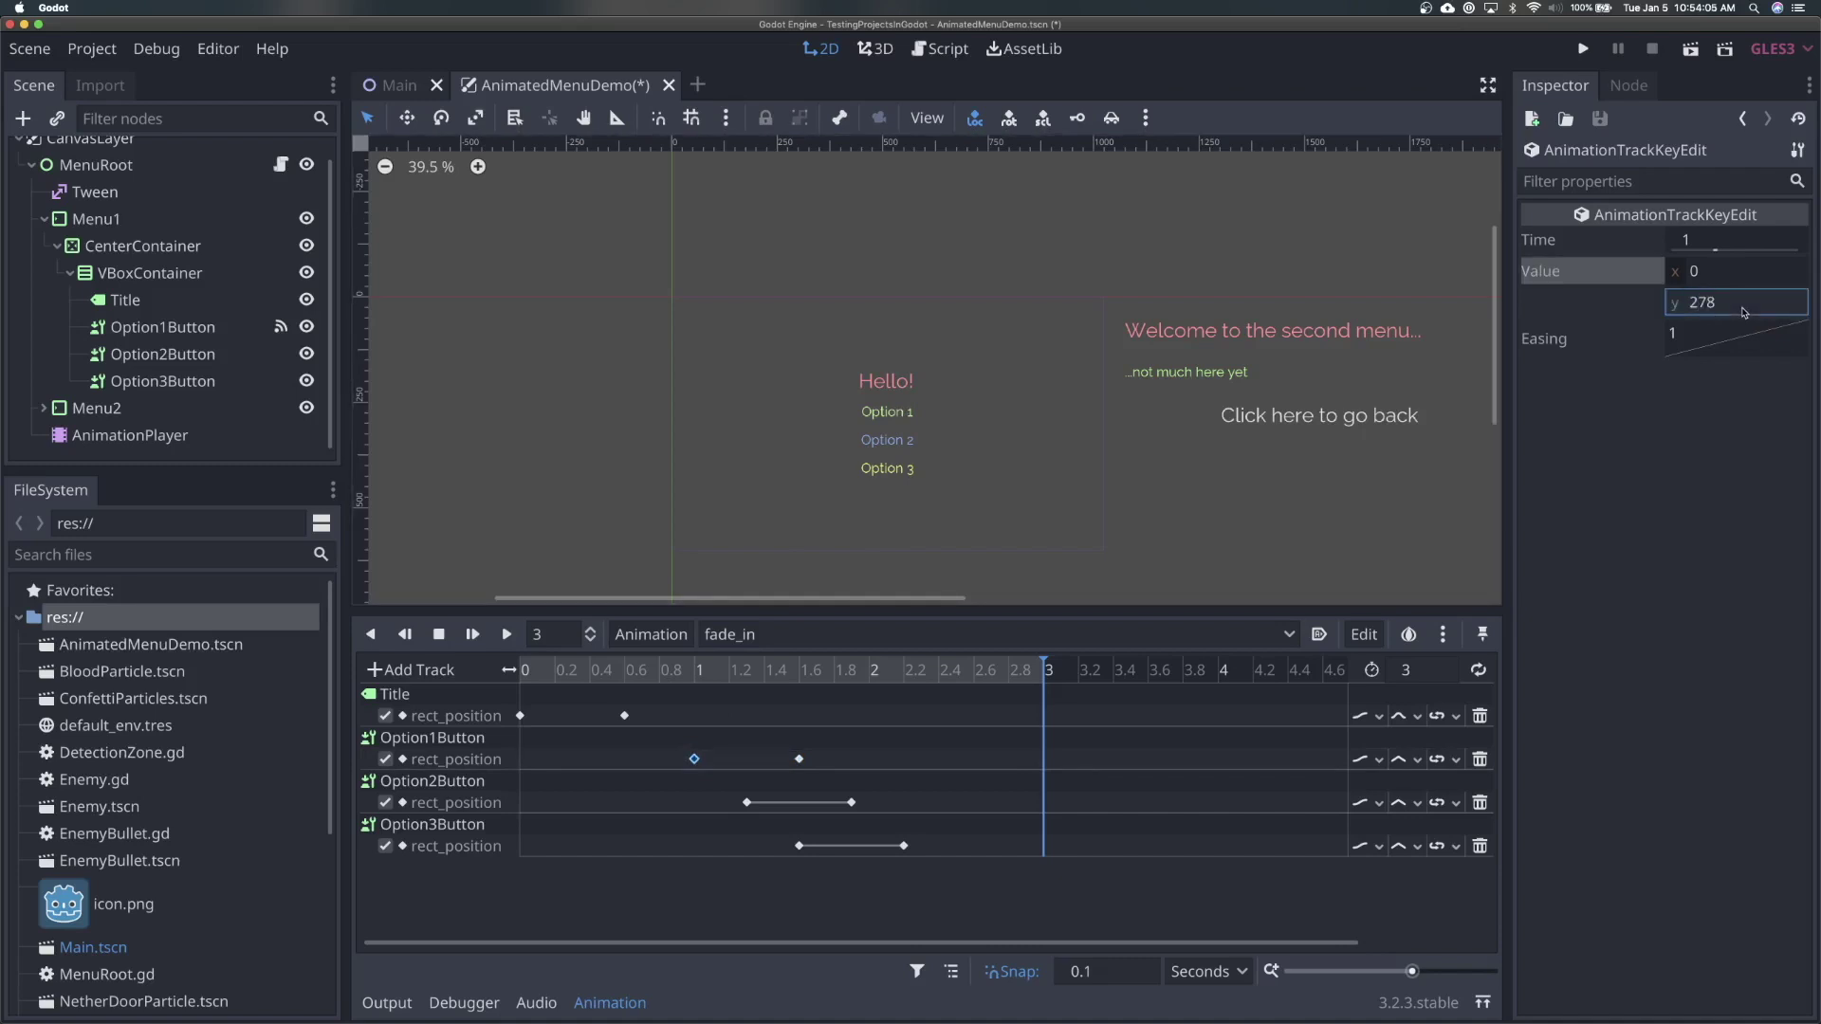
# Set Option2Button's and Option3Button's starting key y to 345 and 412, then preview
pyautogui.click(746, 803)
pyautogui.click(1741, 309)
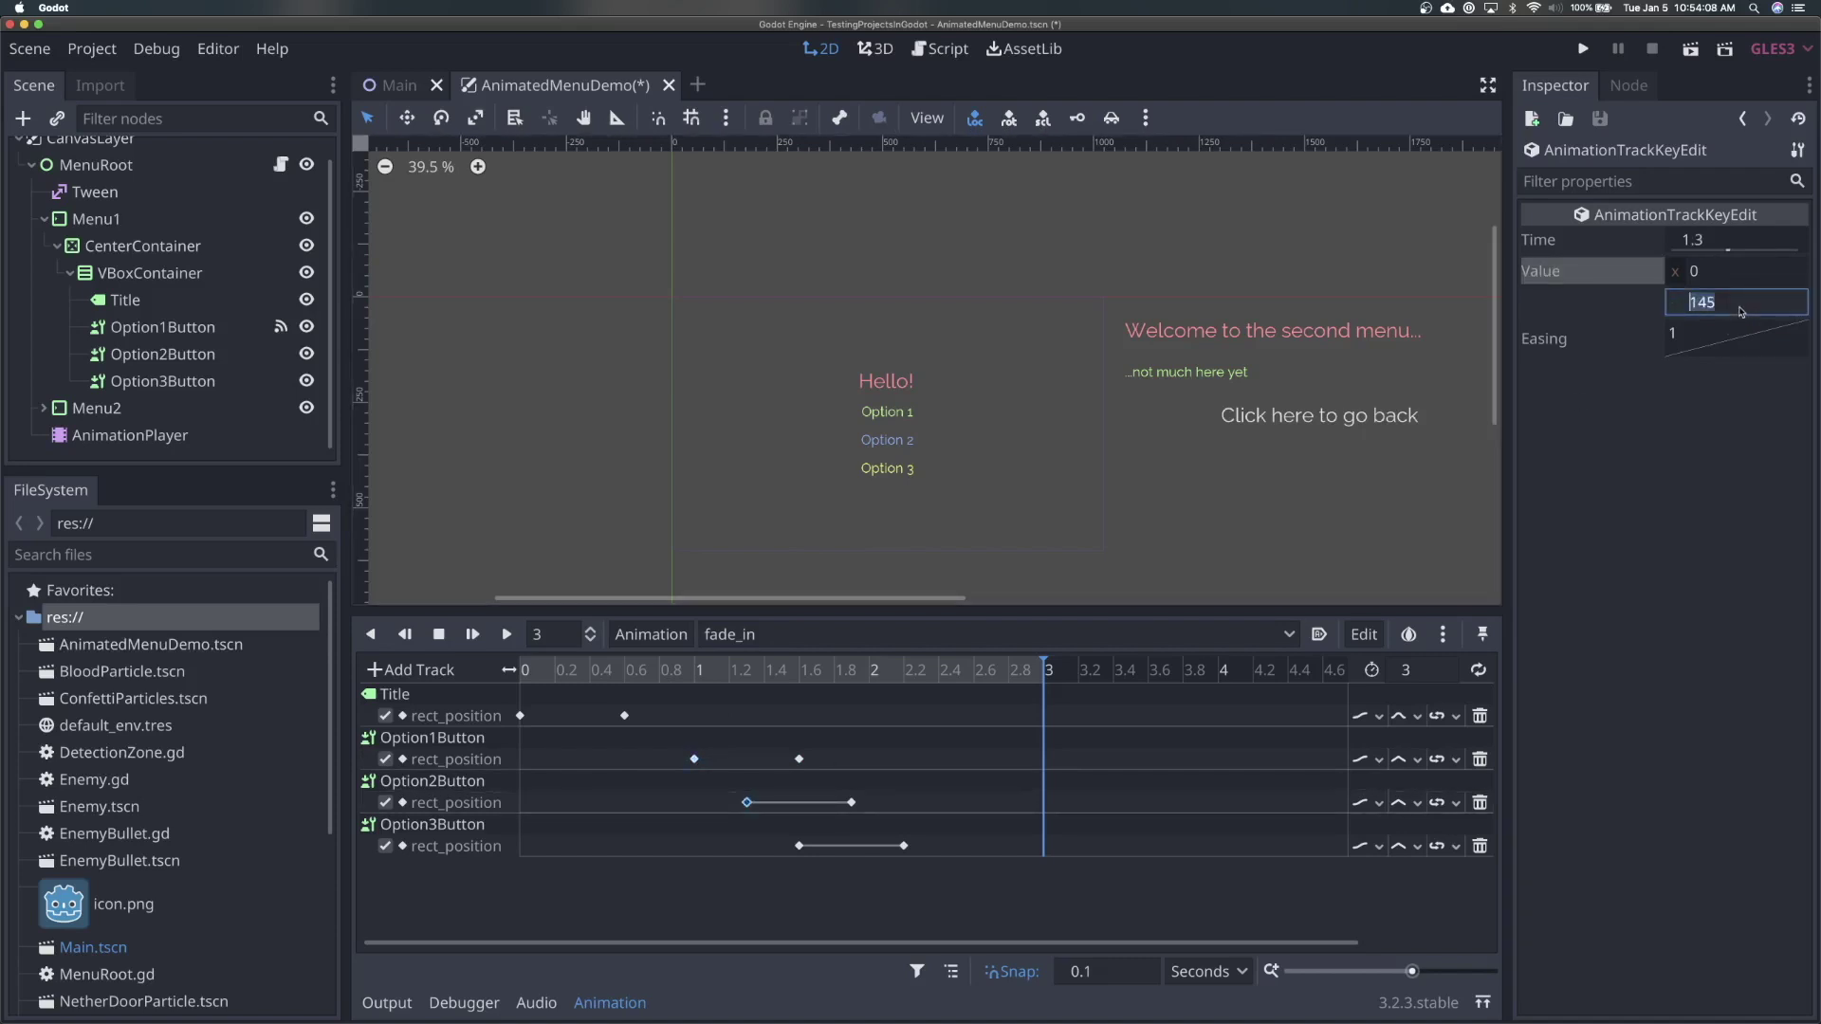
pyautogui.write('345')
pyautogui.press('Return')
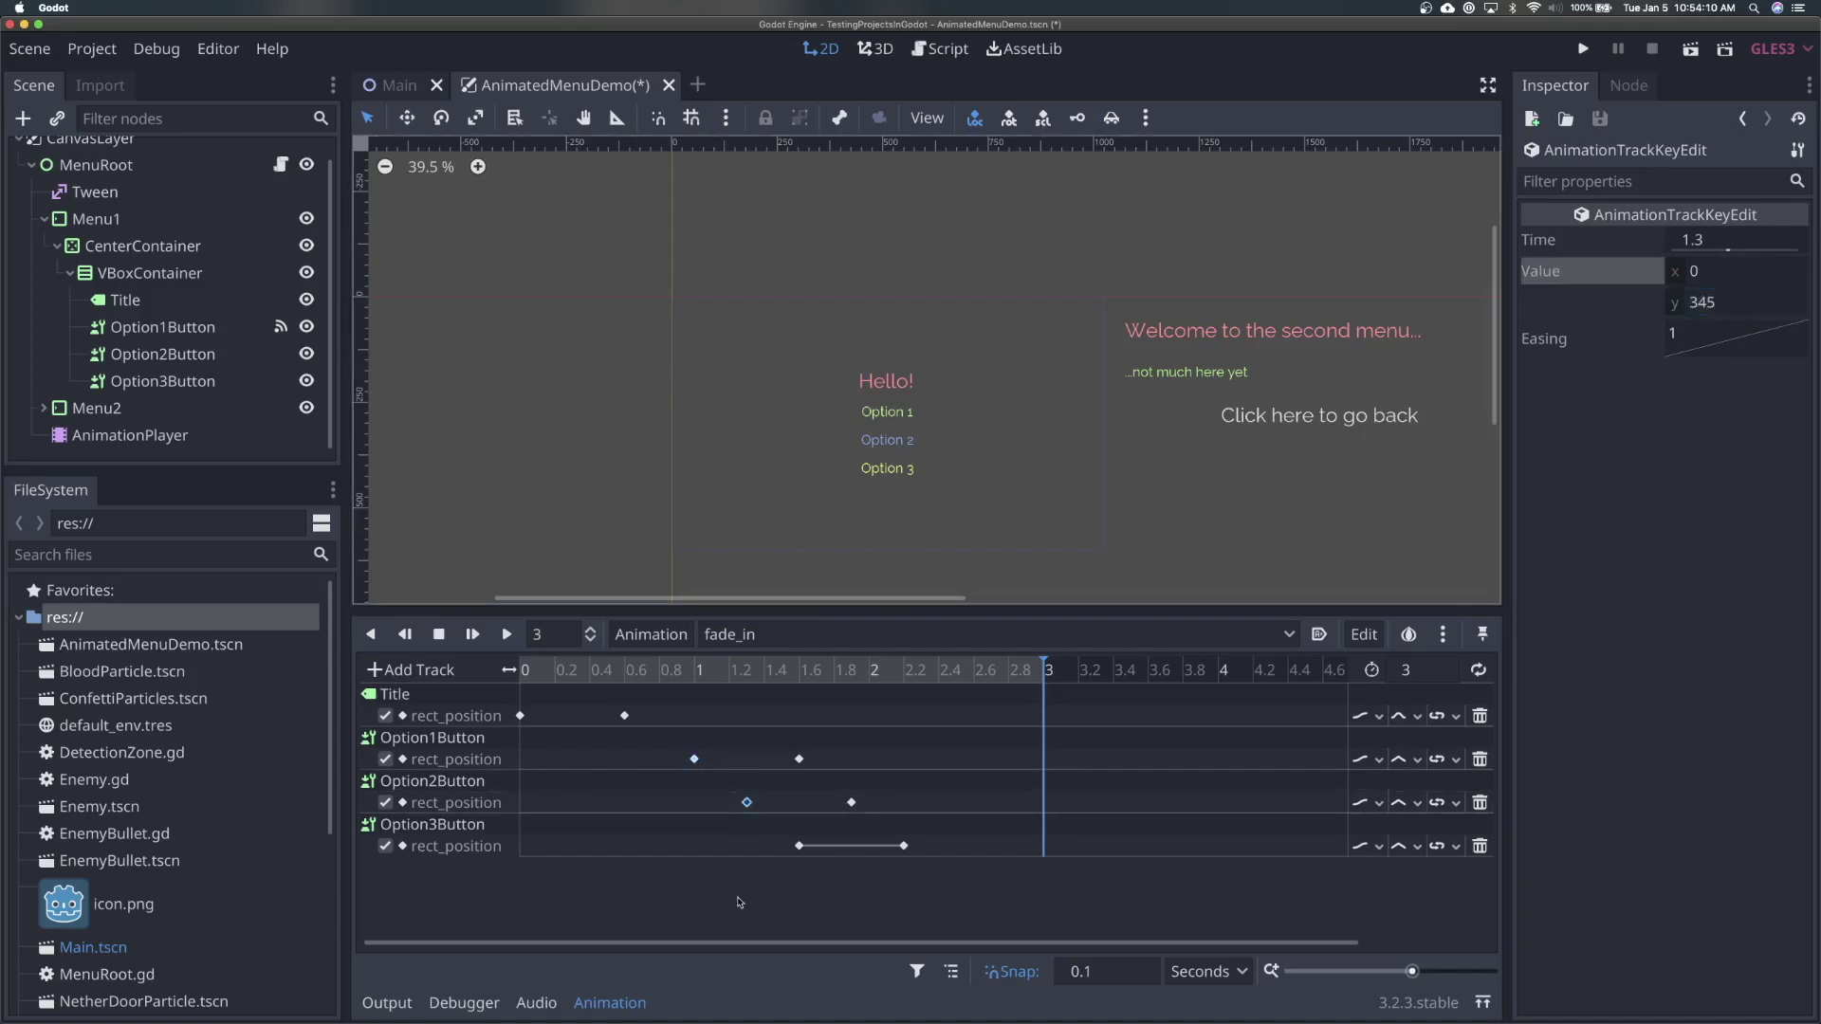
pyautogui.click(799, 847)
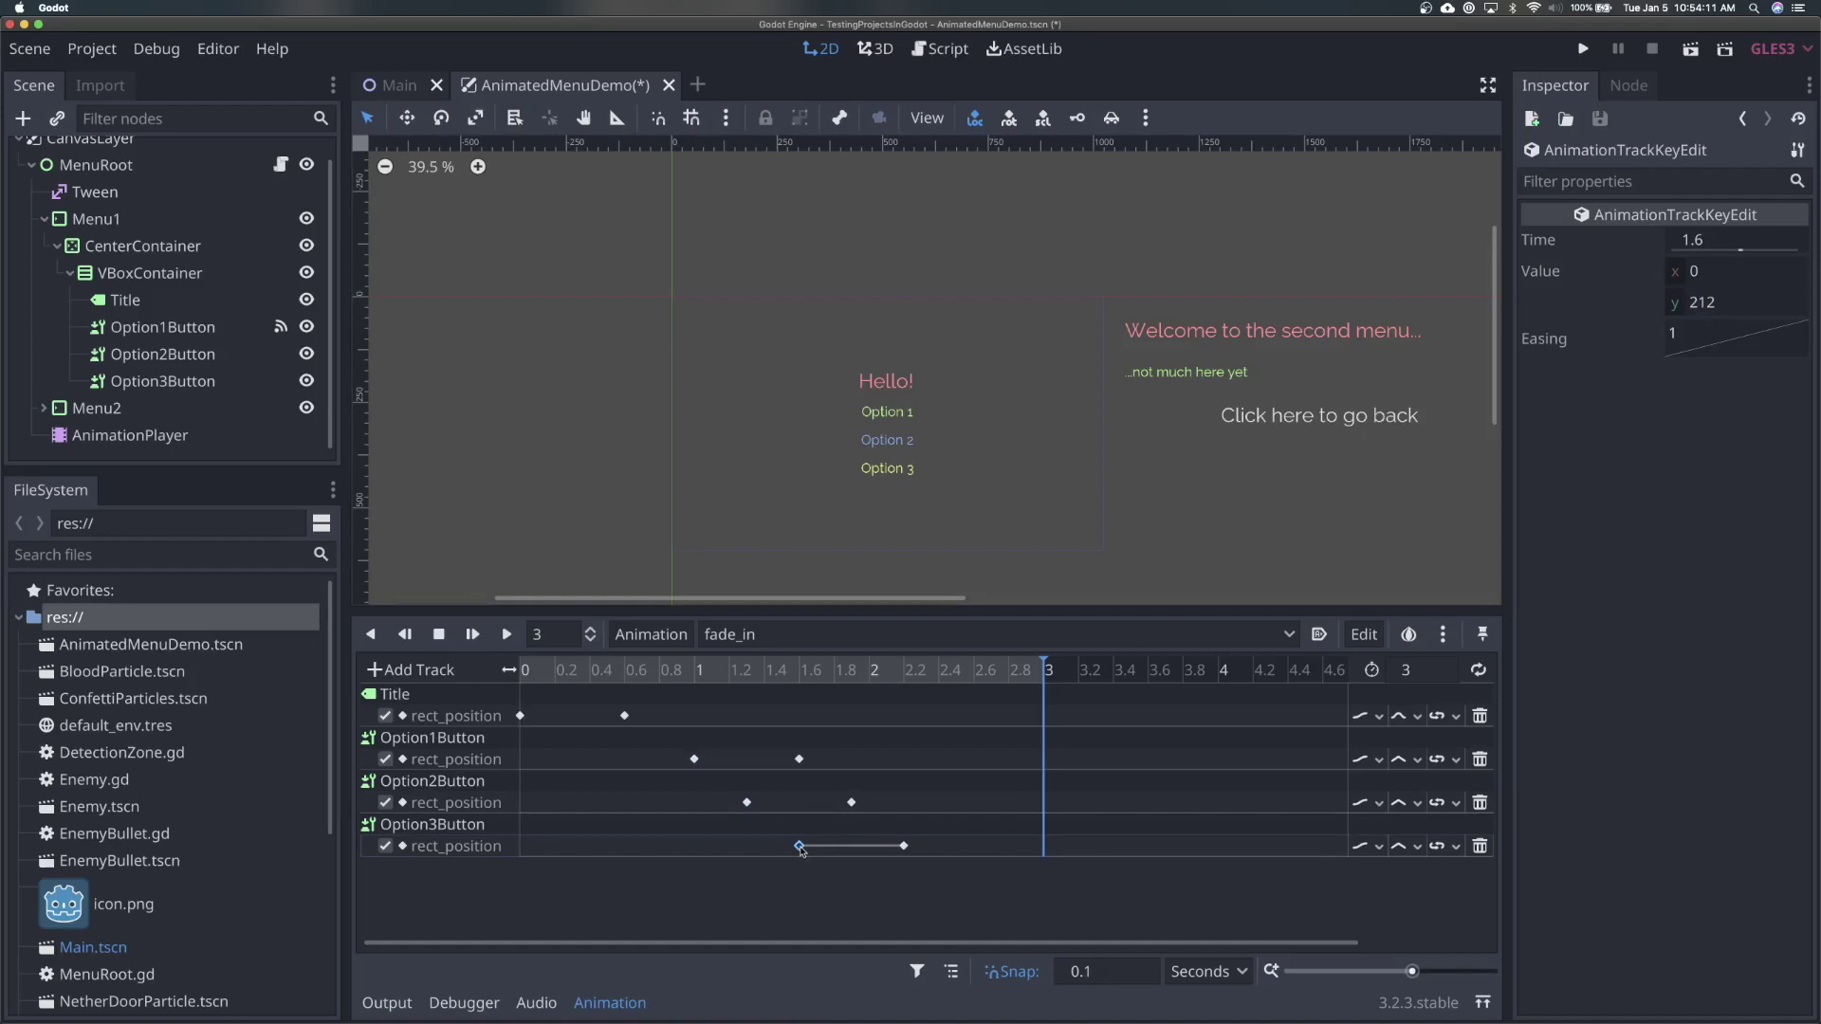
pyautogui.click(1757, 302)
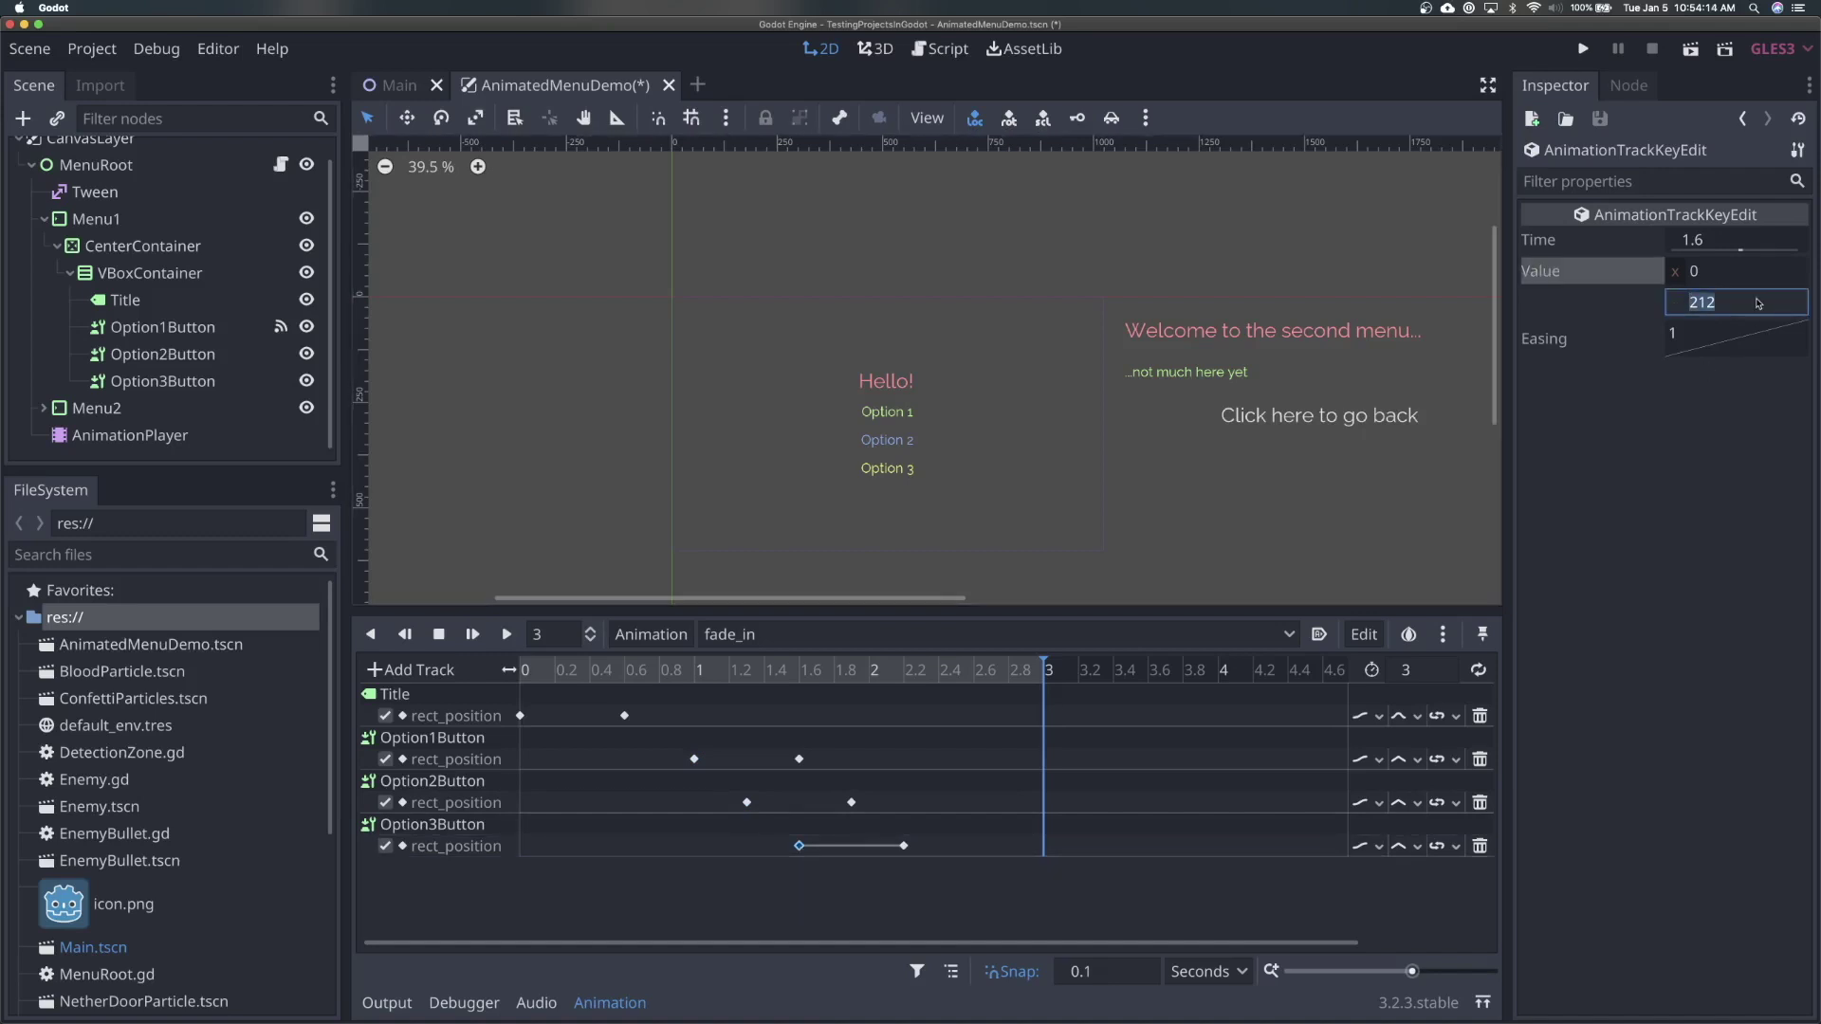
pyautogui.write('412')
pyautogui.press('Return')
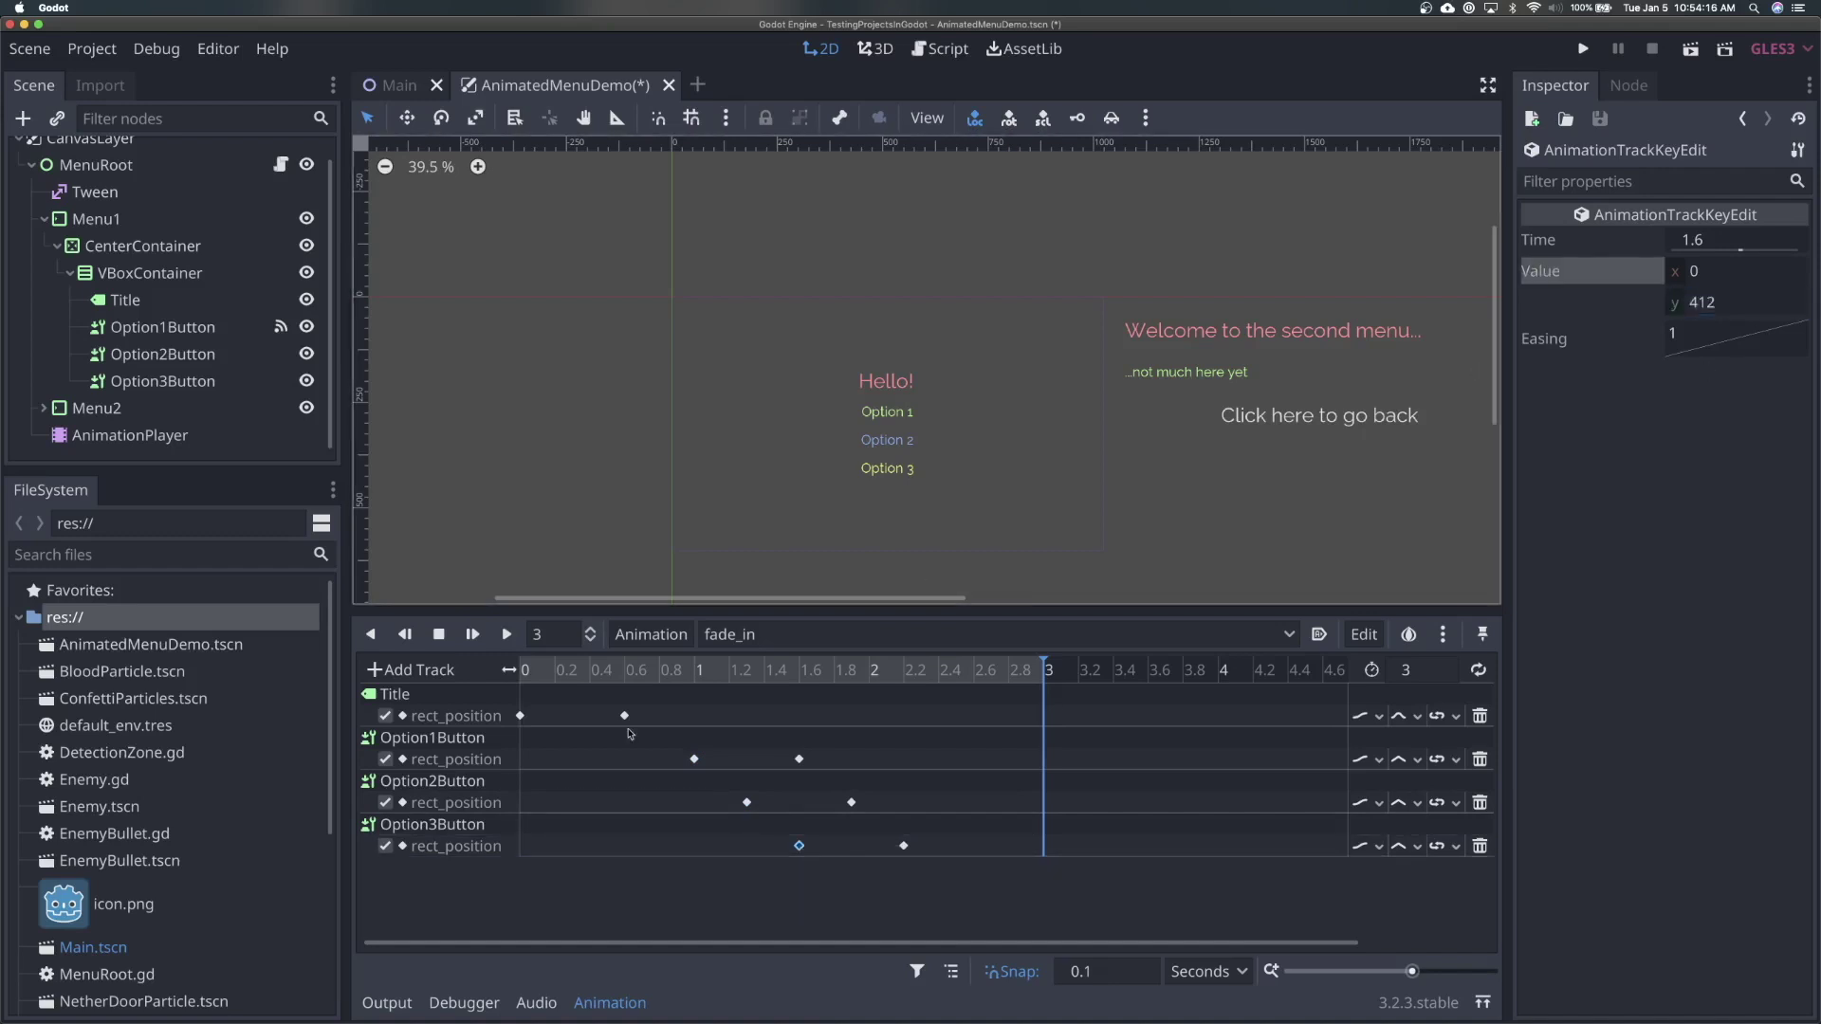
pyautogui.click(473, 636)
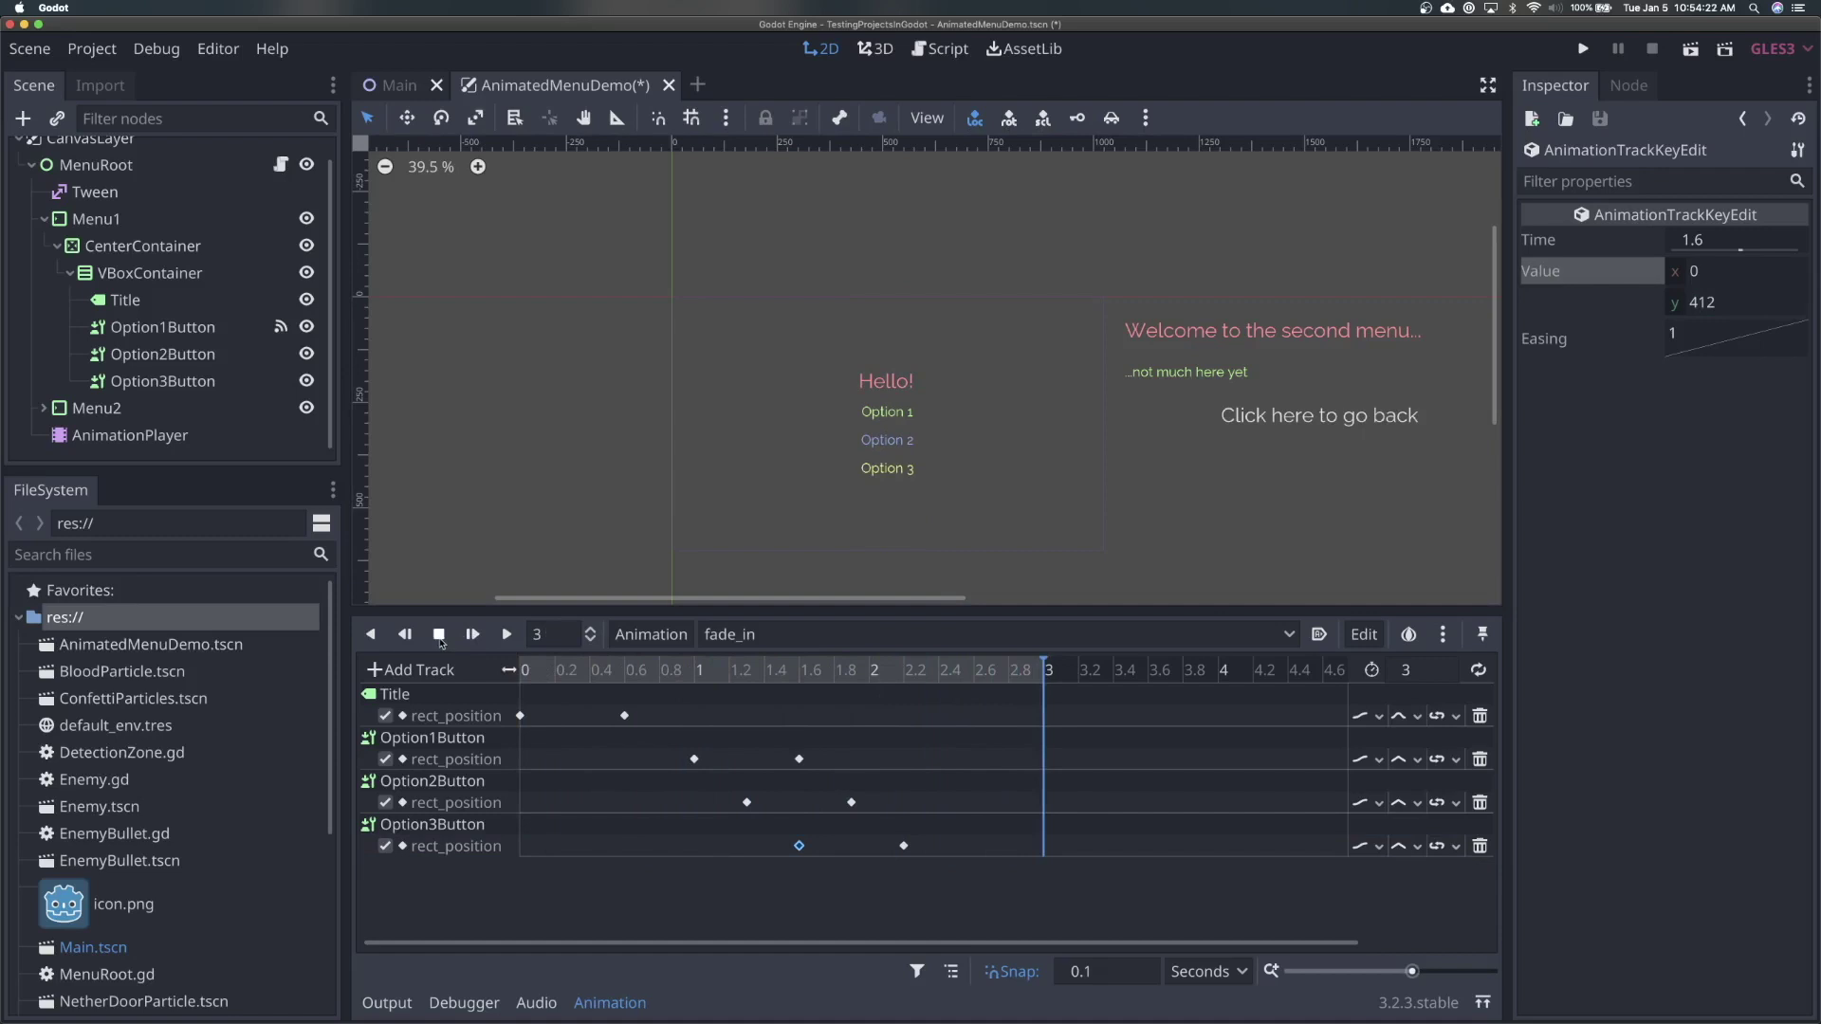
# Scrub fade_in to preview the buttons, then box-select the Option tracks' first keys
pyautogui.moveTo(524, 670); pyautogui.dragTo(764, 689)
pyautogui.click(764, 690)
pyautogui.moveTo(906, 671)
pyautogui.mouseDown()
pyautogui.moveTo(937, 672)
pyautogui.moveTo(873, 671)
pyautogui.mouseUp()
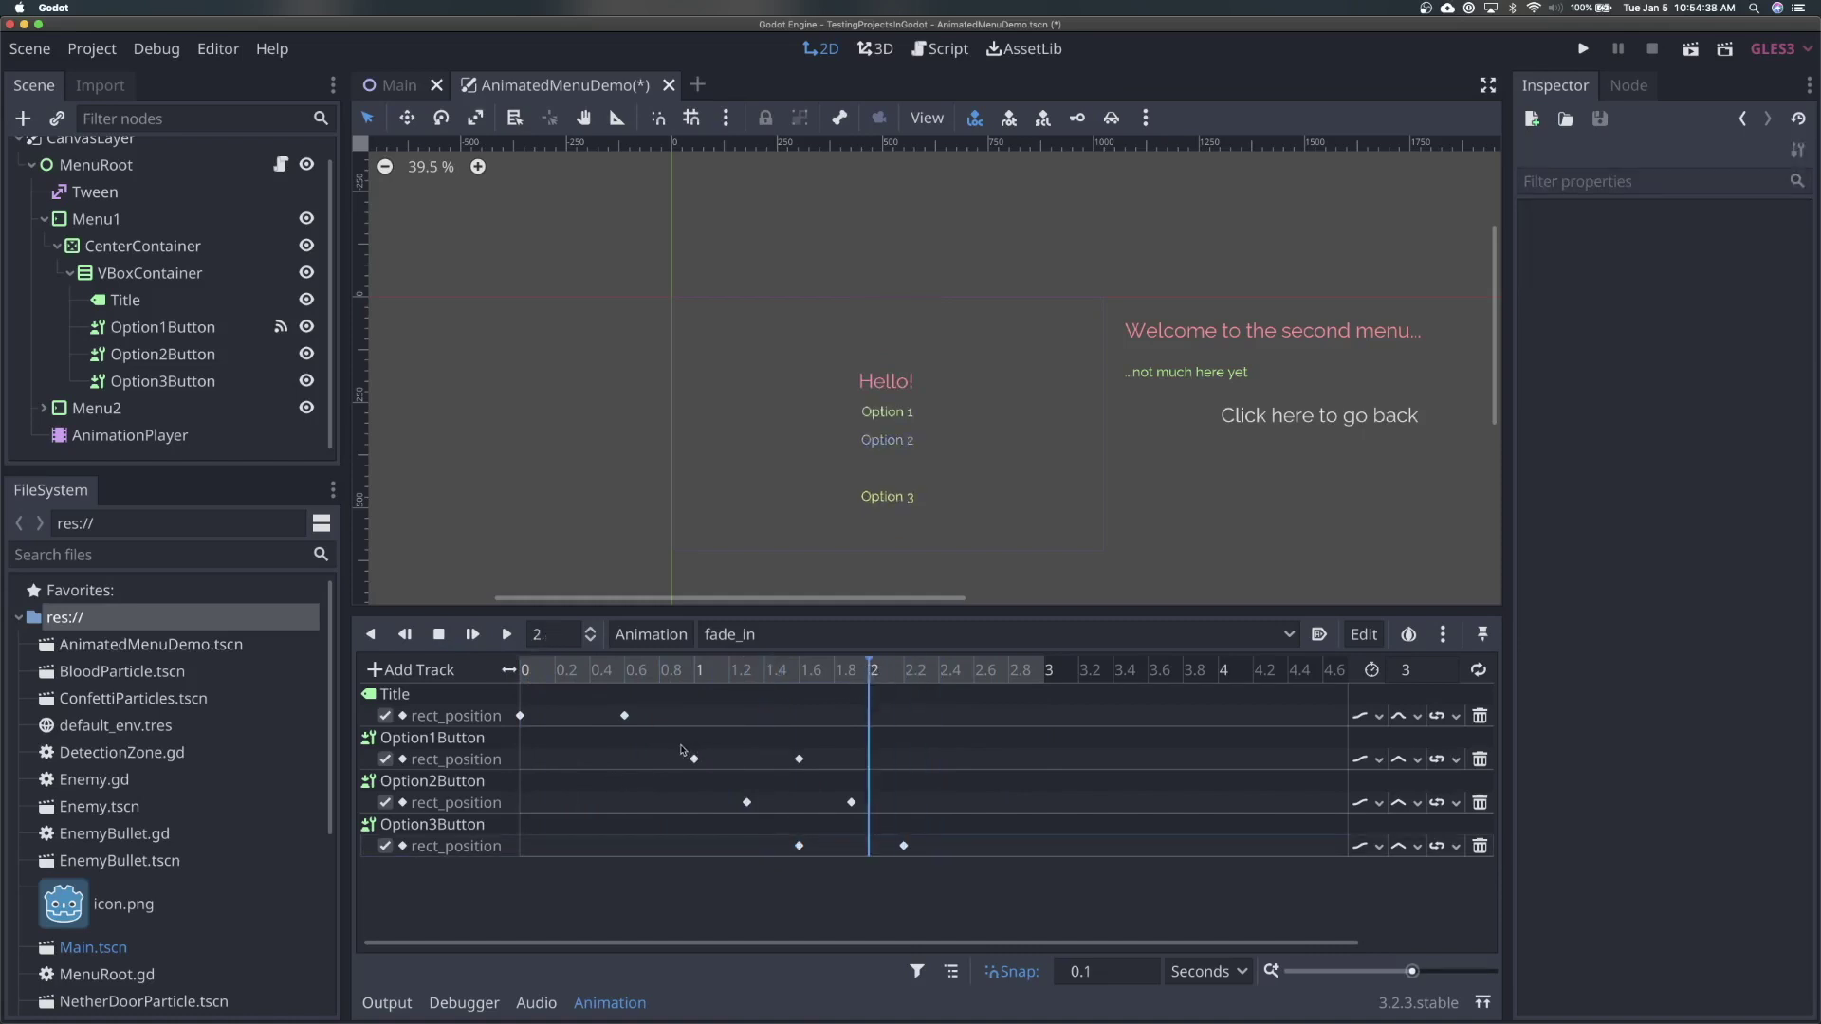
pyautogui.moveTo(685, 746); pyautogui.dragTo(817, 873)
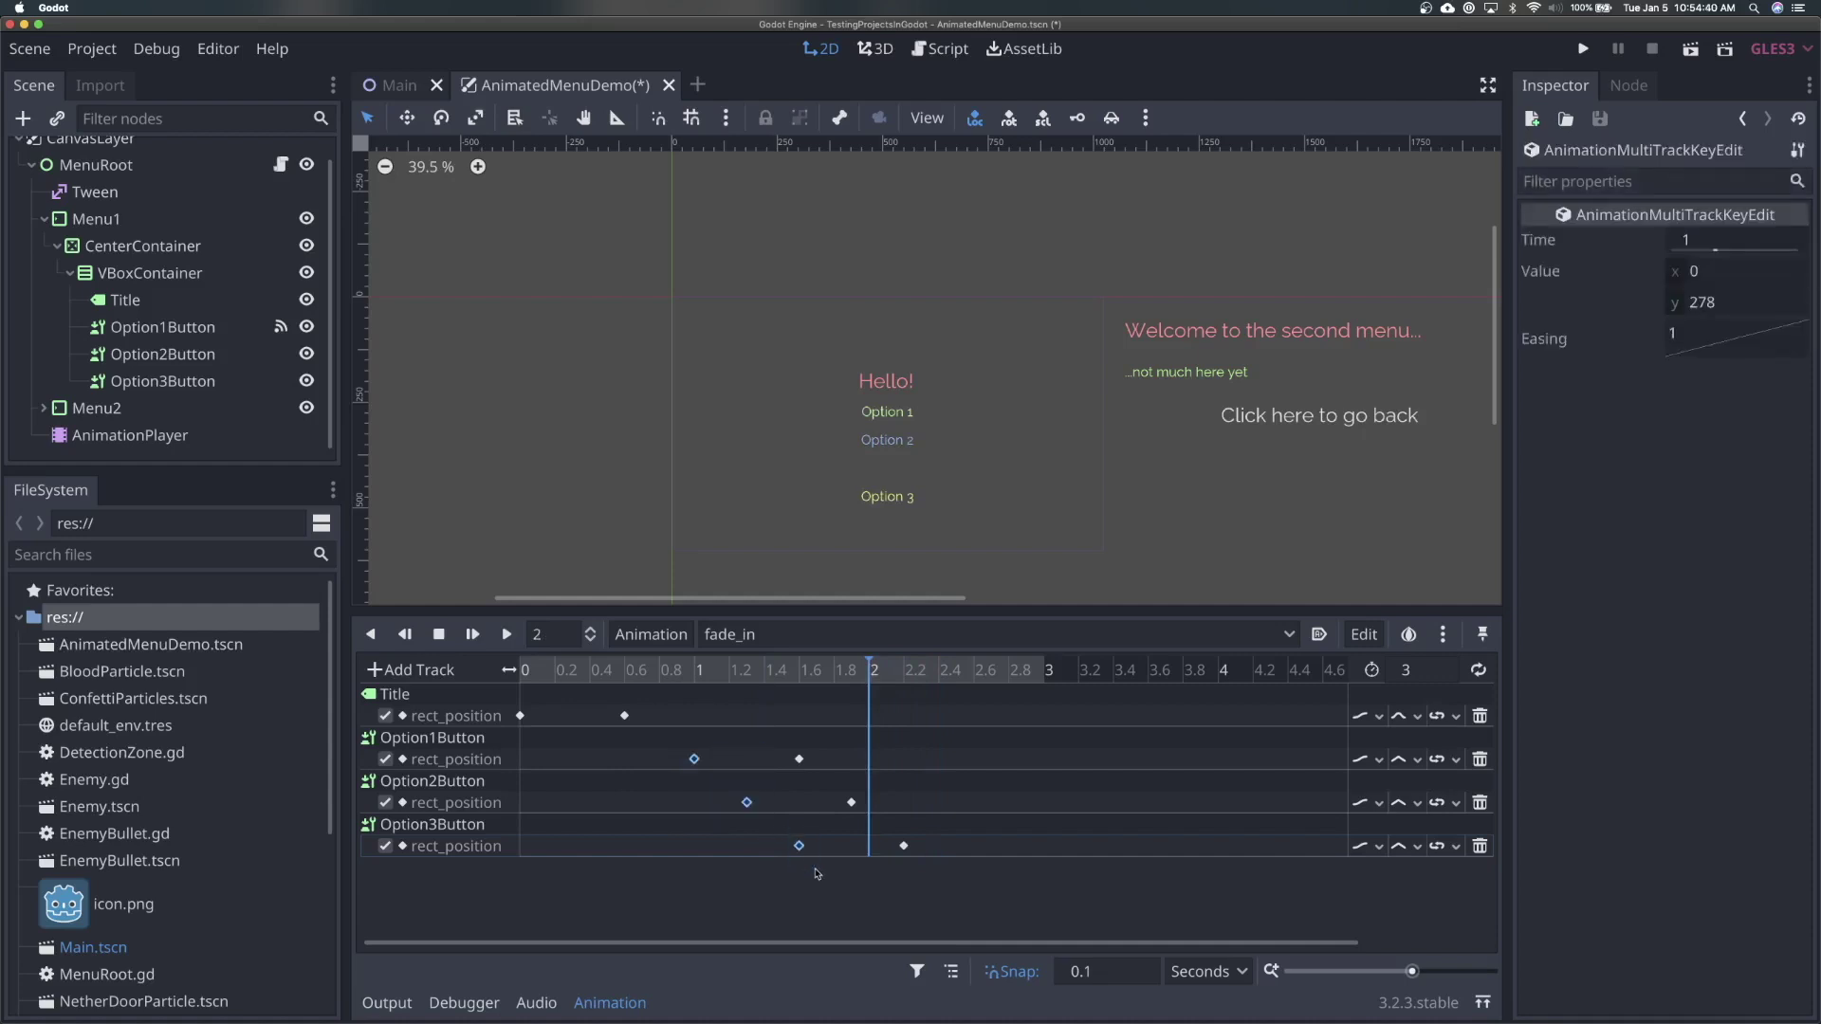
pyautogui.click(523, 672)
# Duplicate the Option tracks' first keys and move the copies to 0 s
pyautogui.rightClick(524, 798)
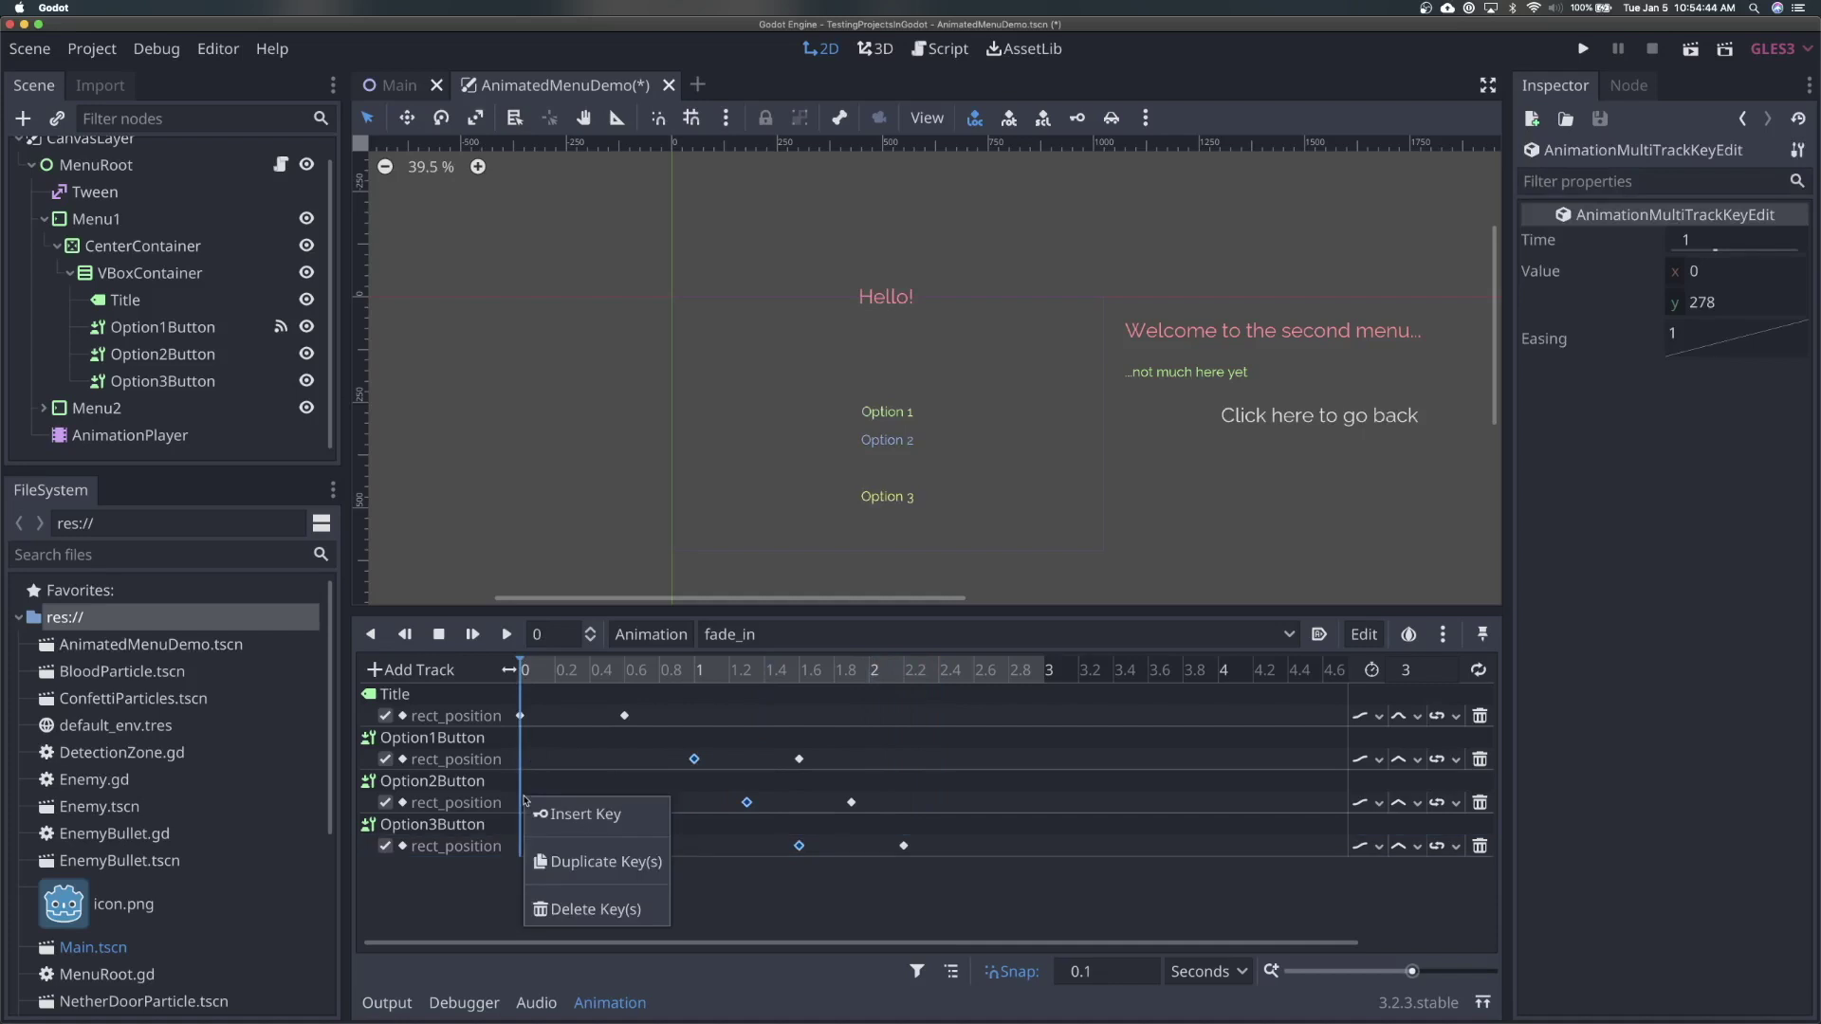
pyautogui.click(569, 859)
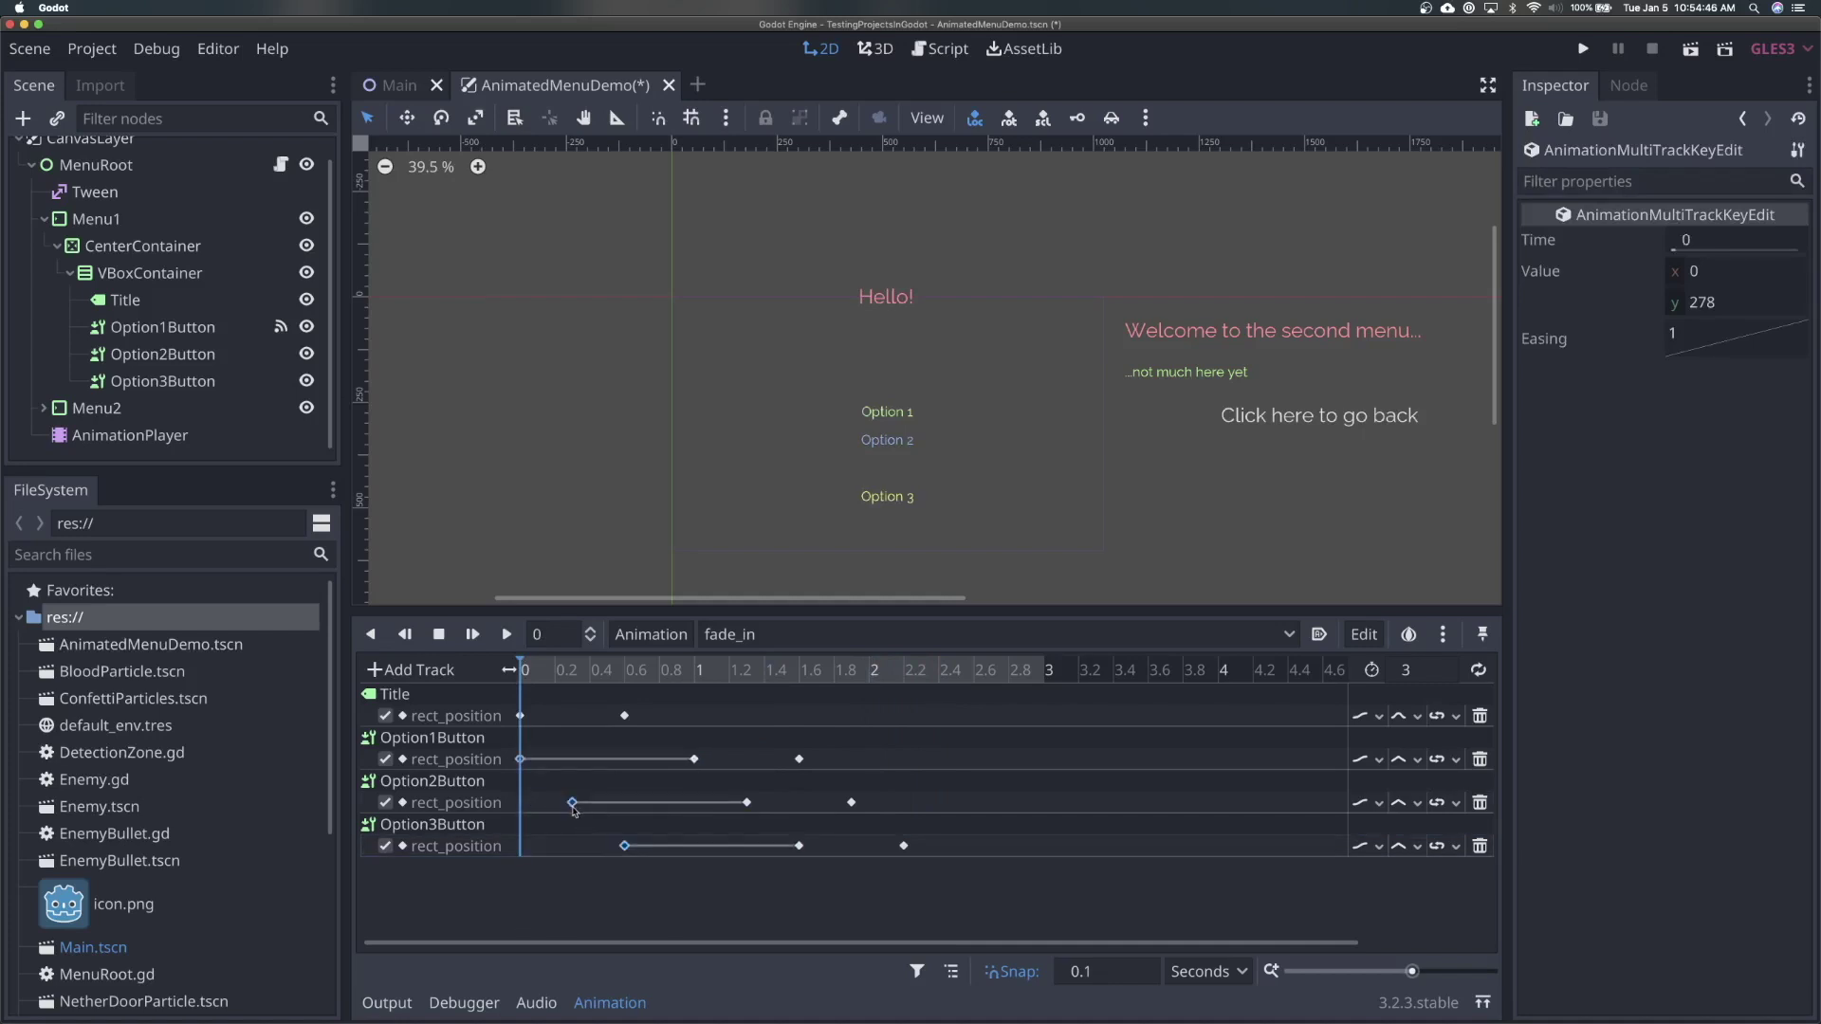
pyautogui.moveTo(573, 808)
pyautogui.mouseDown()
pyautogui.moveTo(590, 818)
pyautogui.moveTo(566, 809)
pyautogui.mouseUp()
pyautogui.click(569, 859)
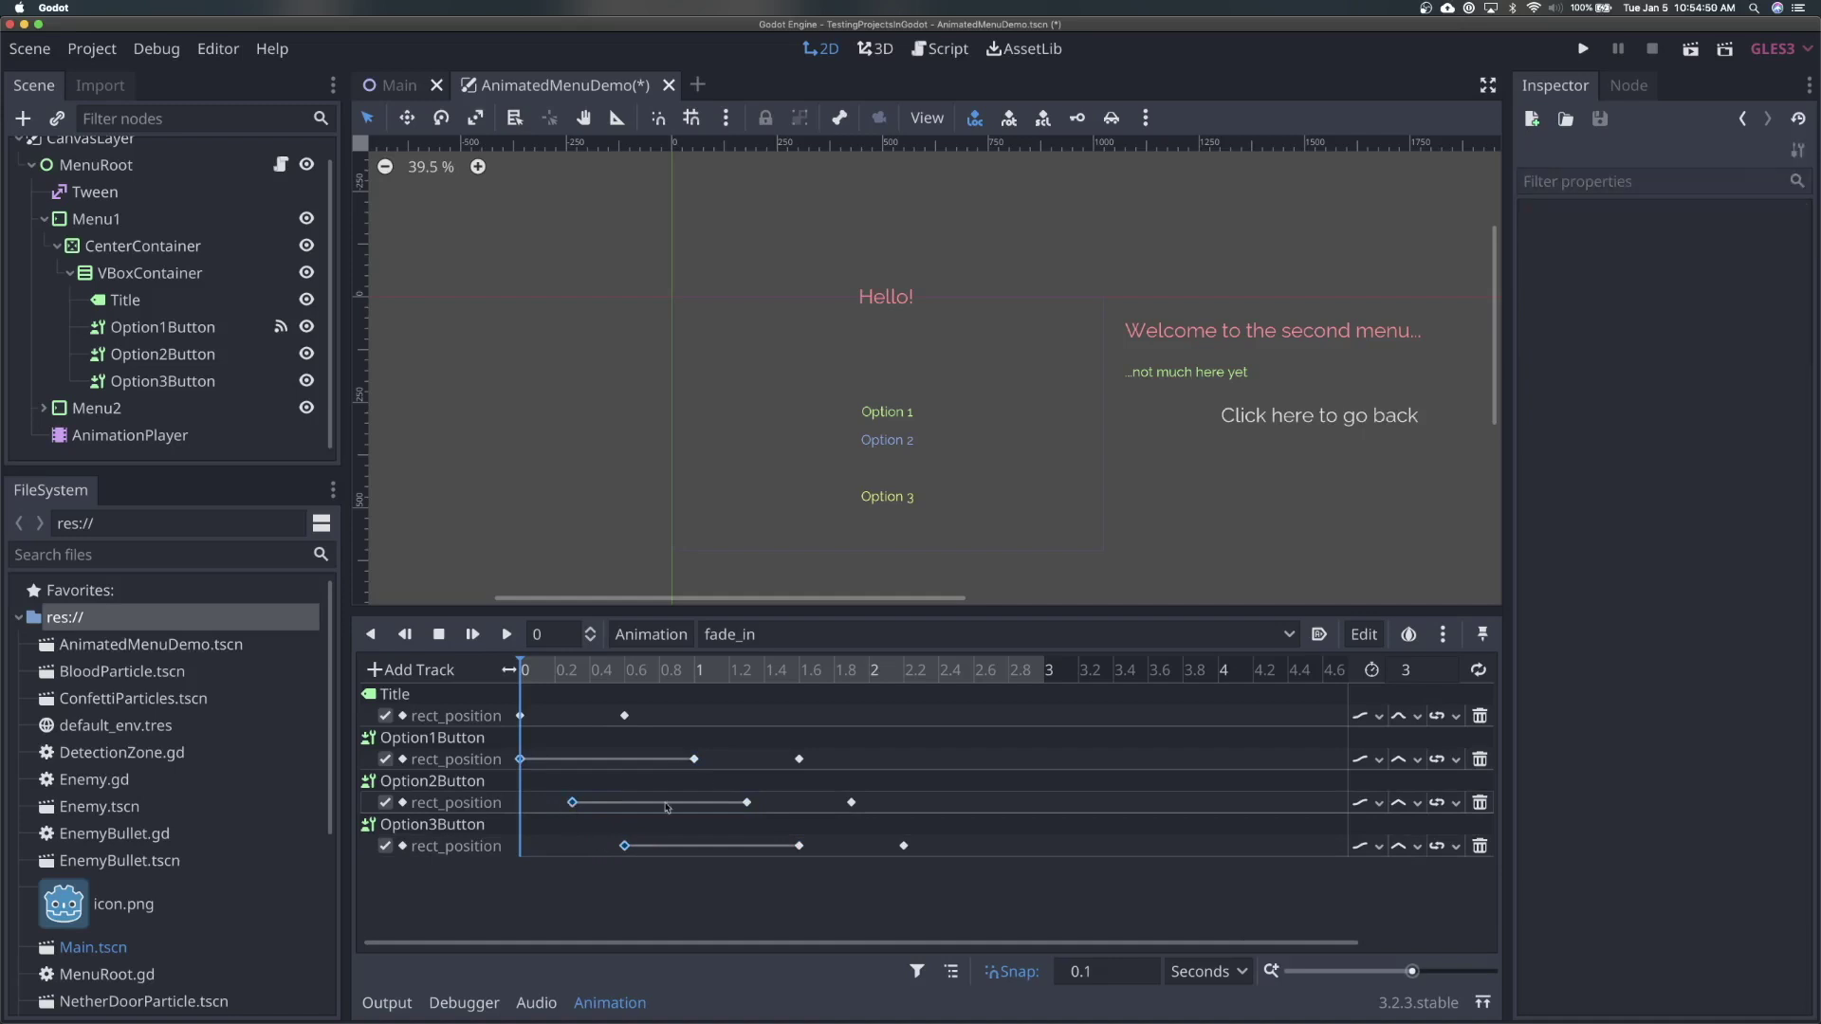
pyautogui.click(696, 759)
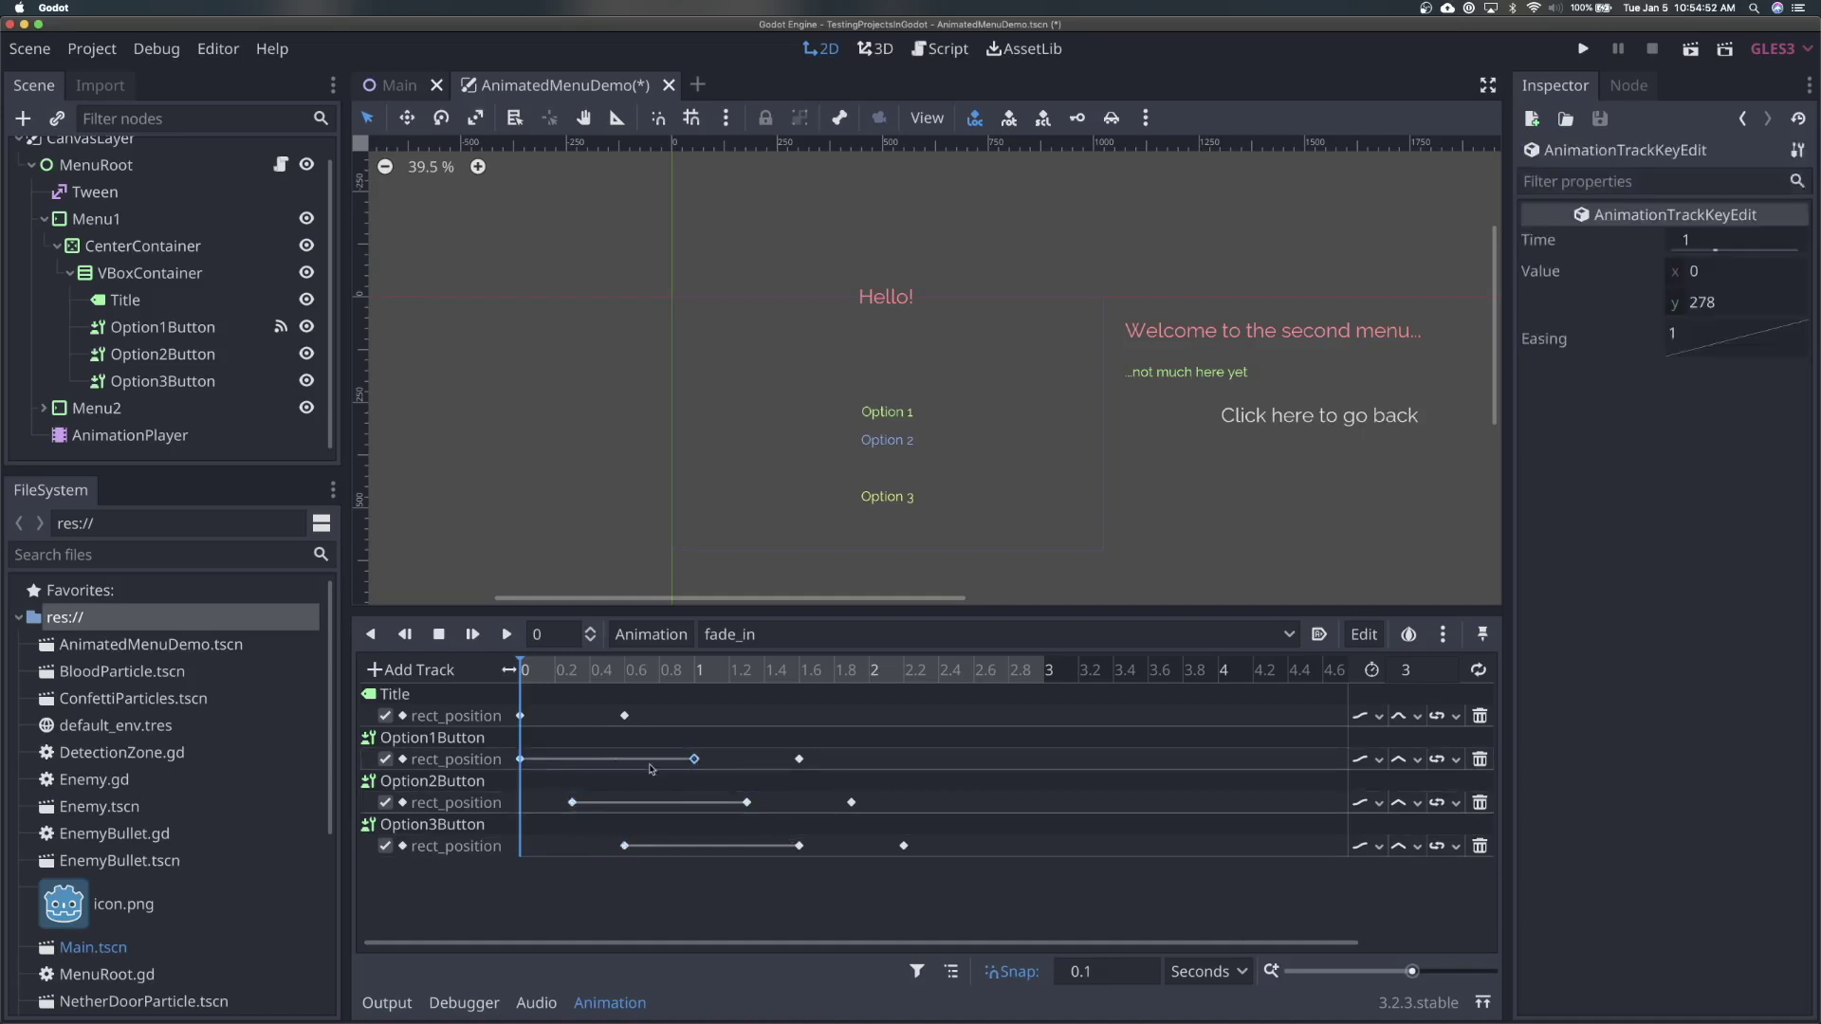
pyautogui.moveTo(580, 805); pyautogui.dragTo(527, 804)
pyautogui.moveTo(624, 846); pyautogui.dragTo(522, 850)
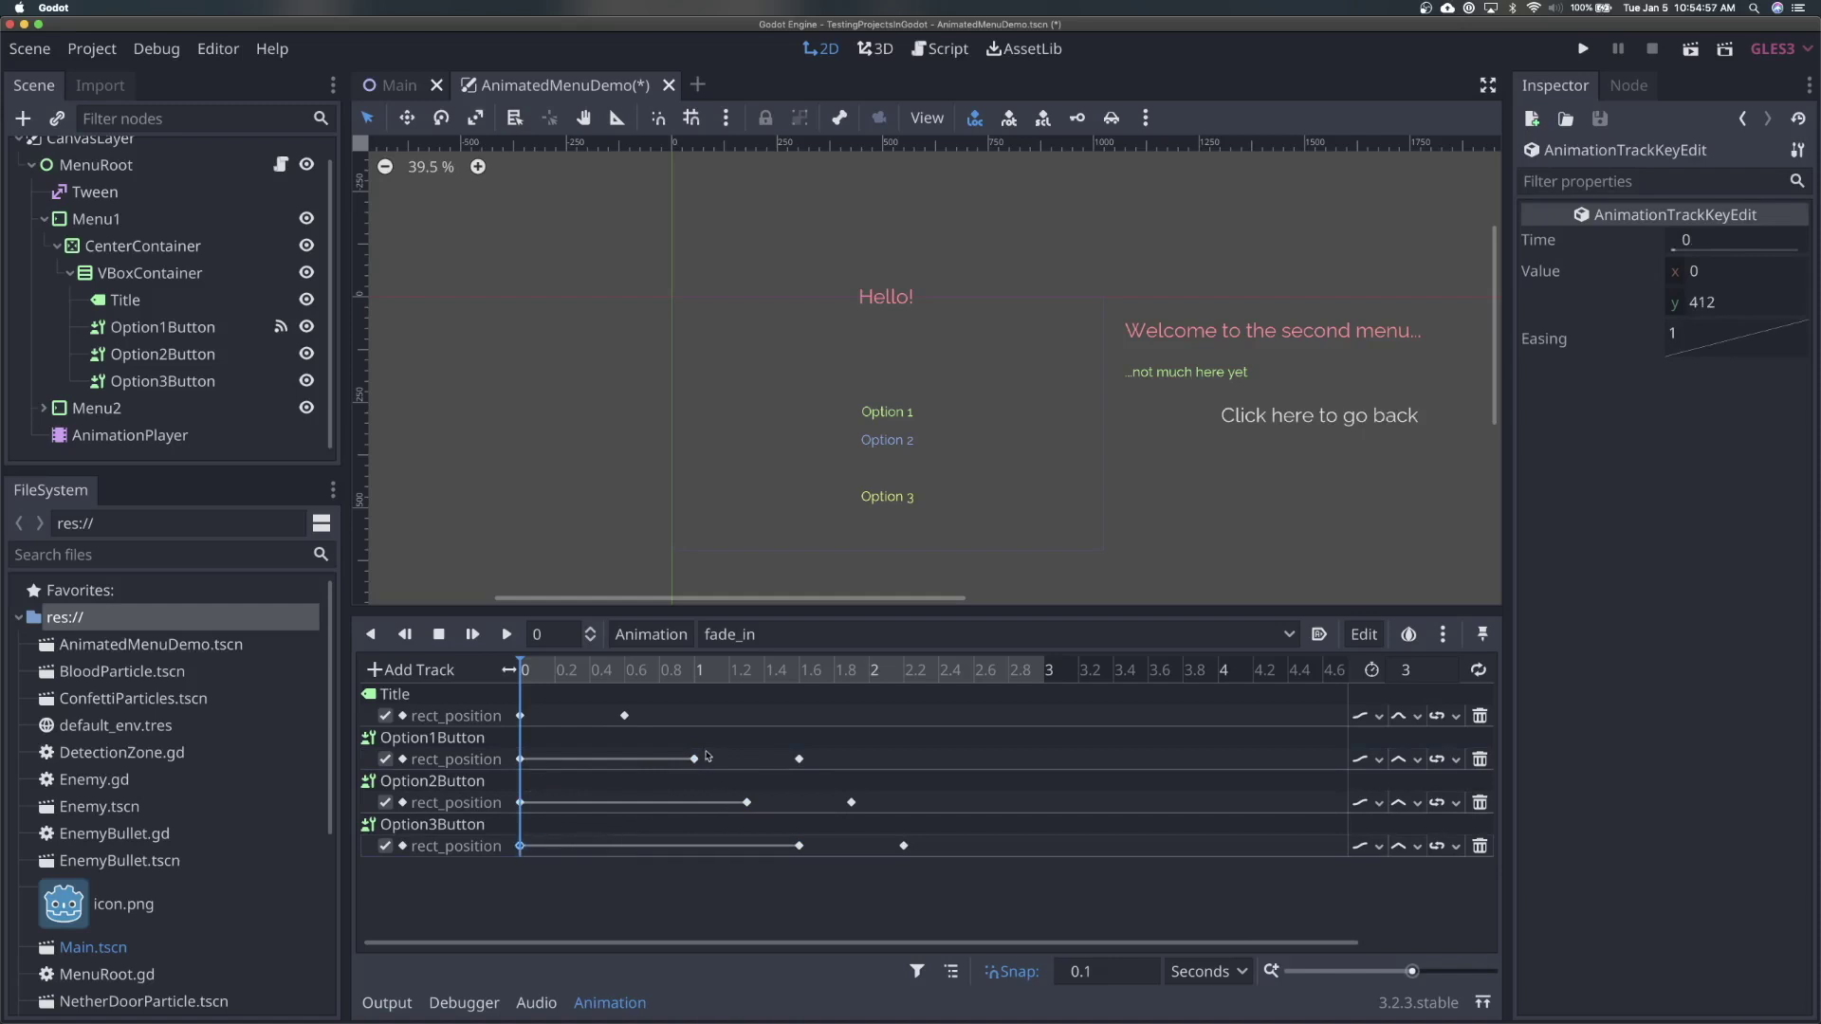
pyautogui.moveTo(693, 742); pyautogui.dragTo(808, 778)
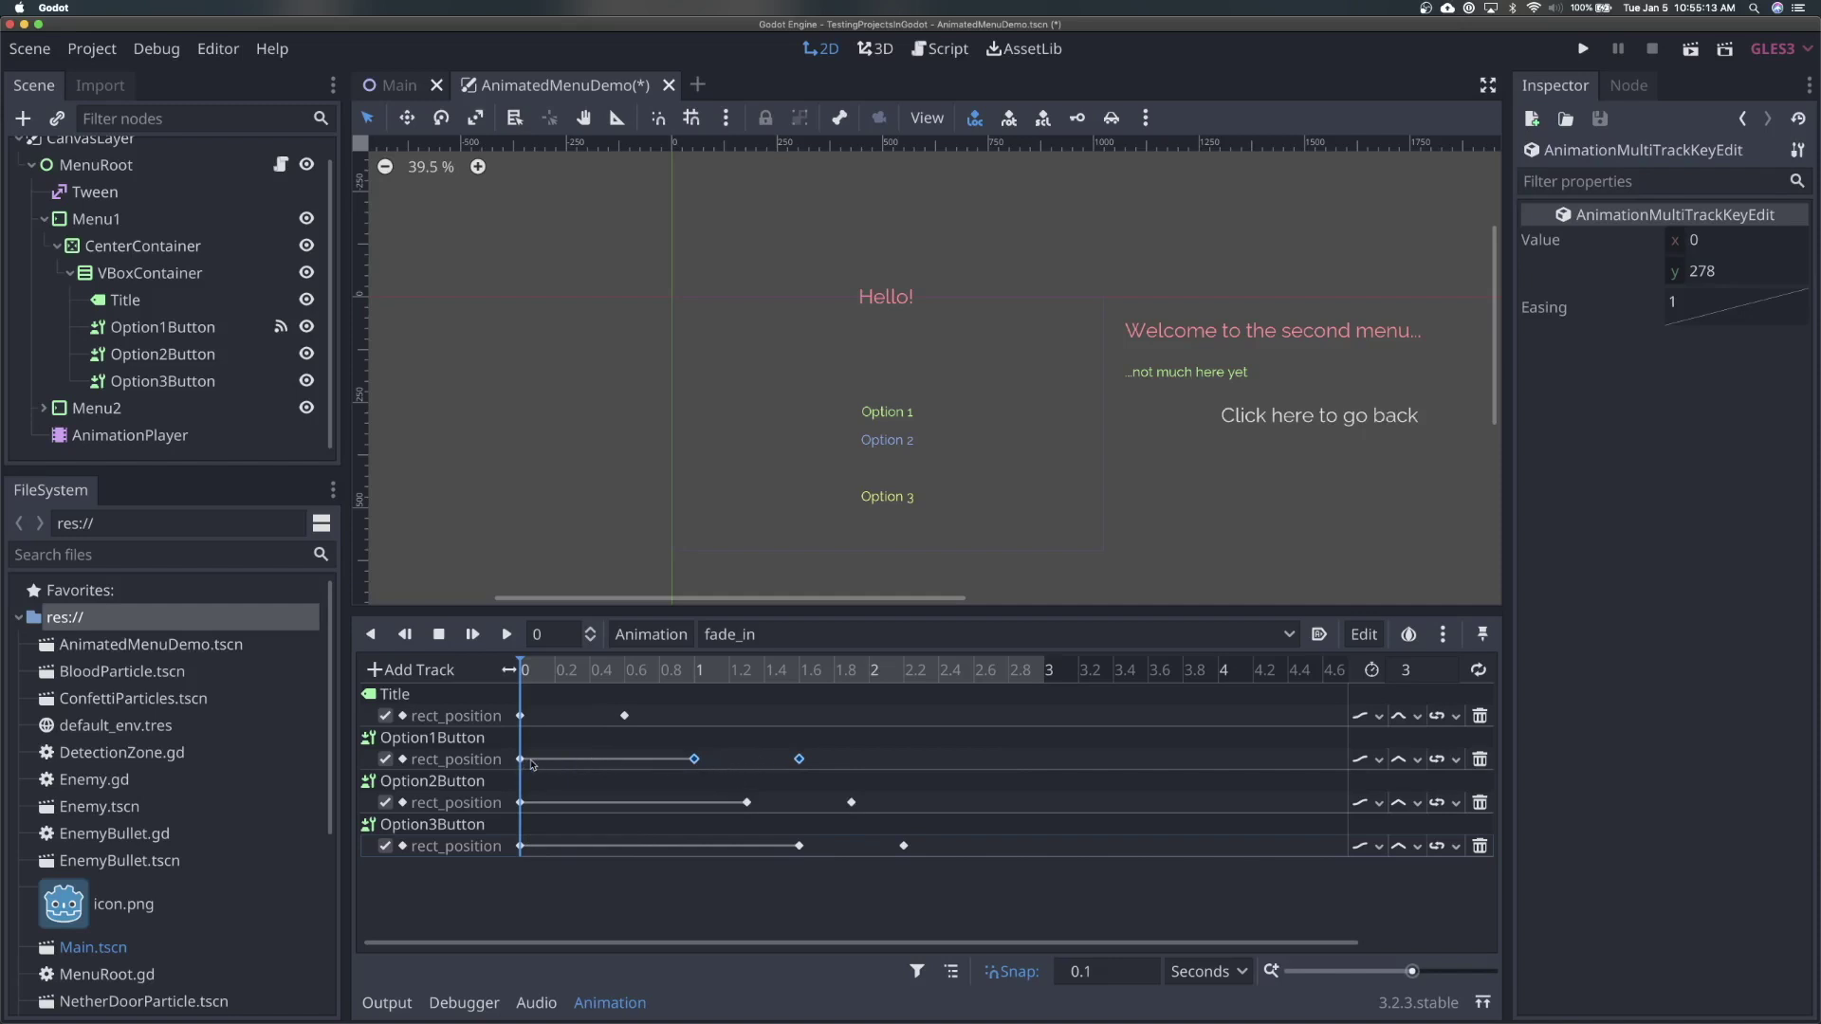
pyautogui.moveTo(794, 758)
# Switch the Option1–3 tracks to Cubic interpolation, playing fade_in before and after
pyautogui.click(472, 634)
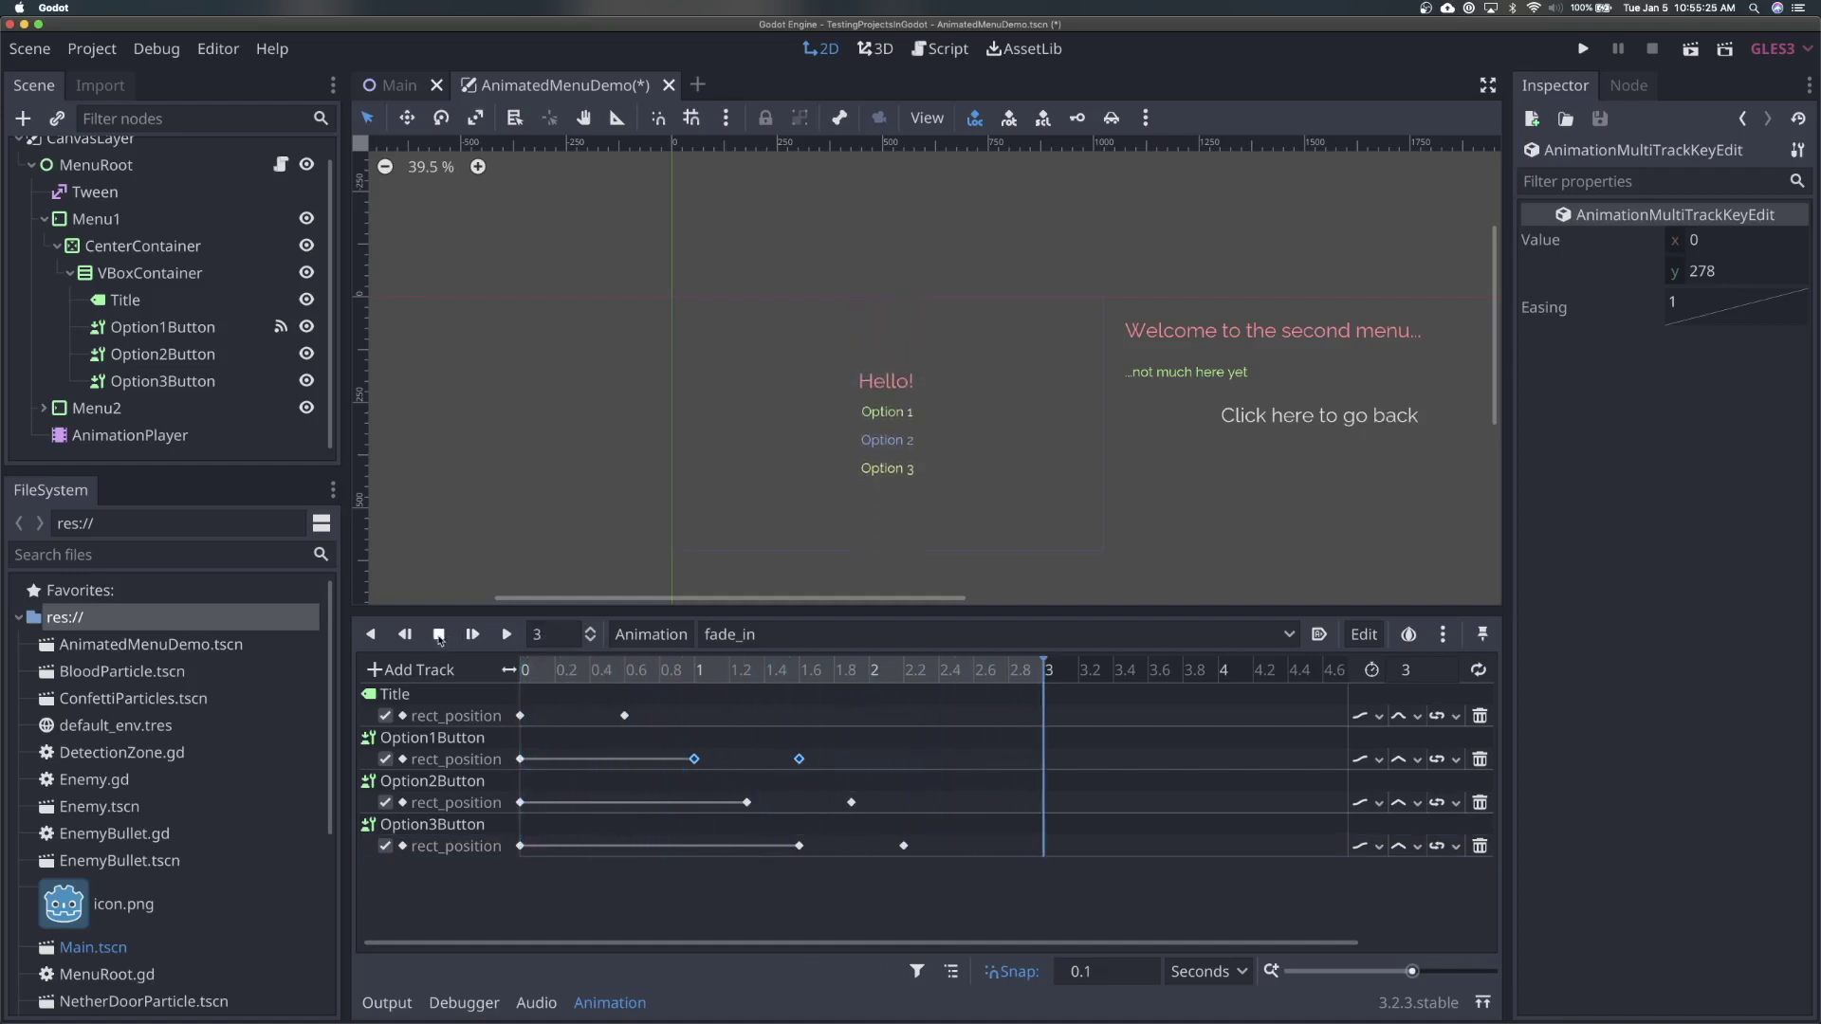
pyautogui.click(472, 634)
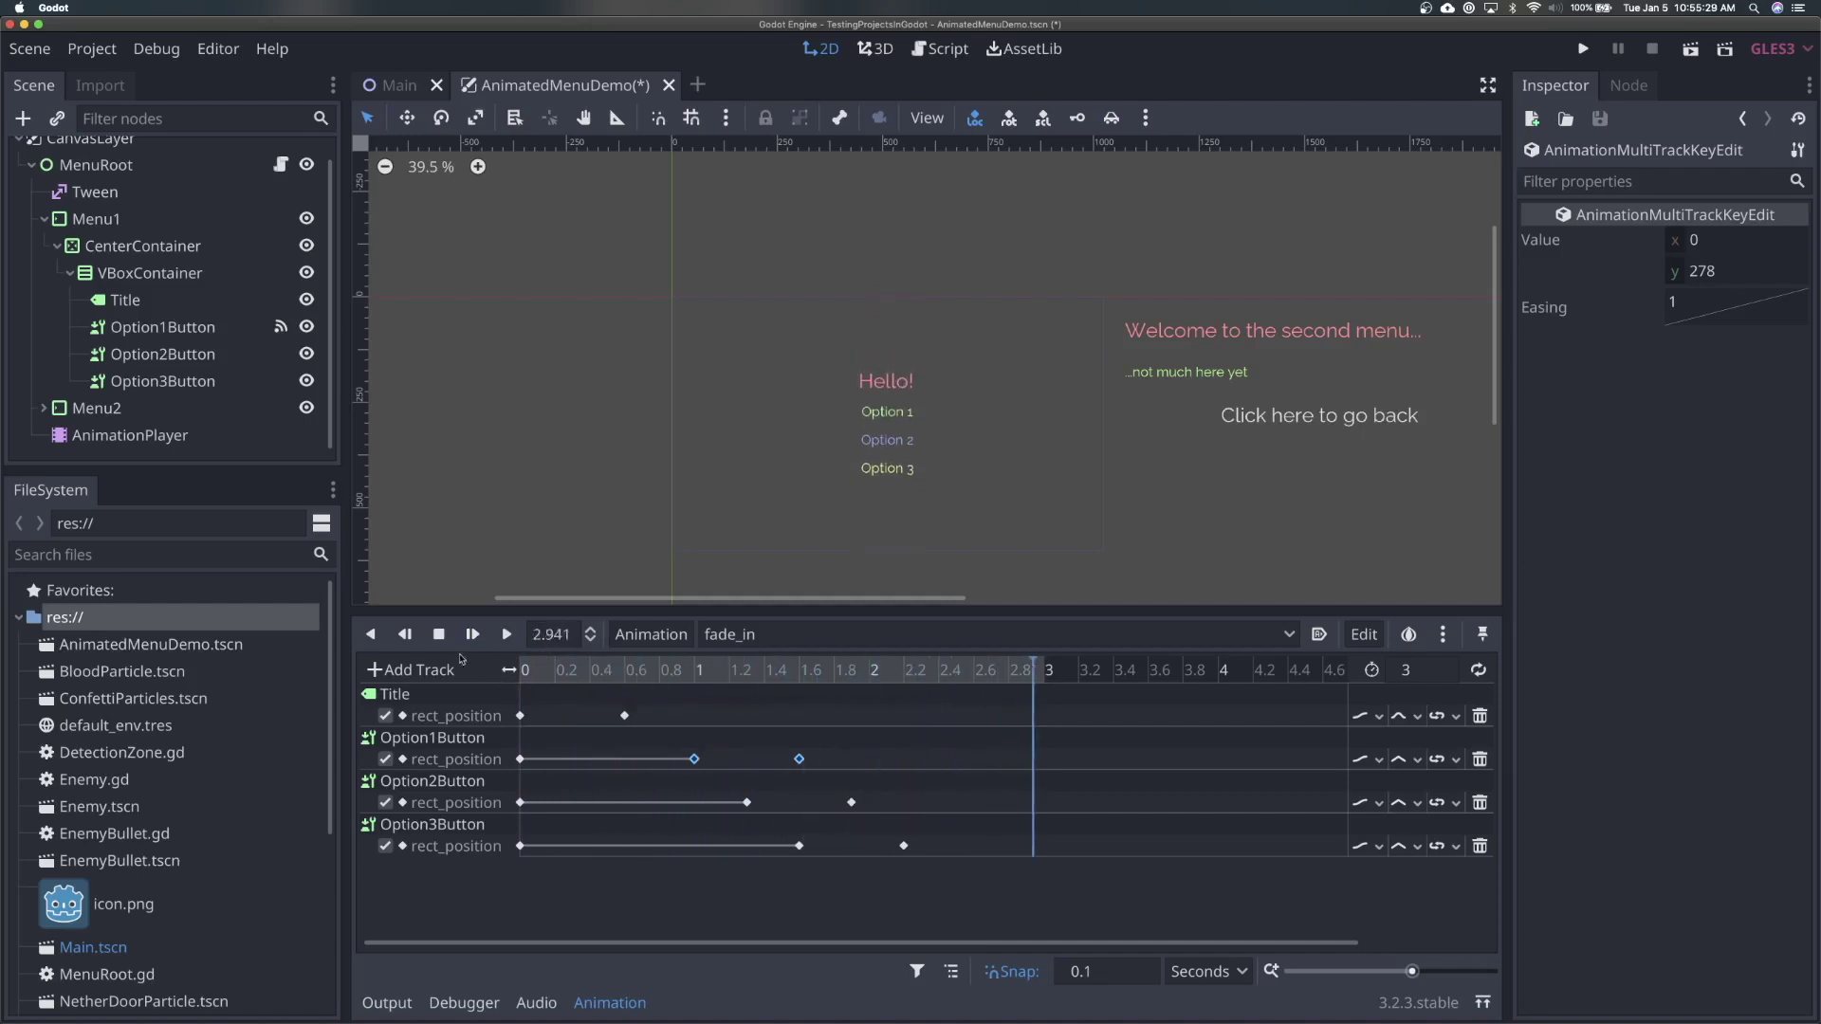
pyautogui.click(1416, 764)
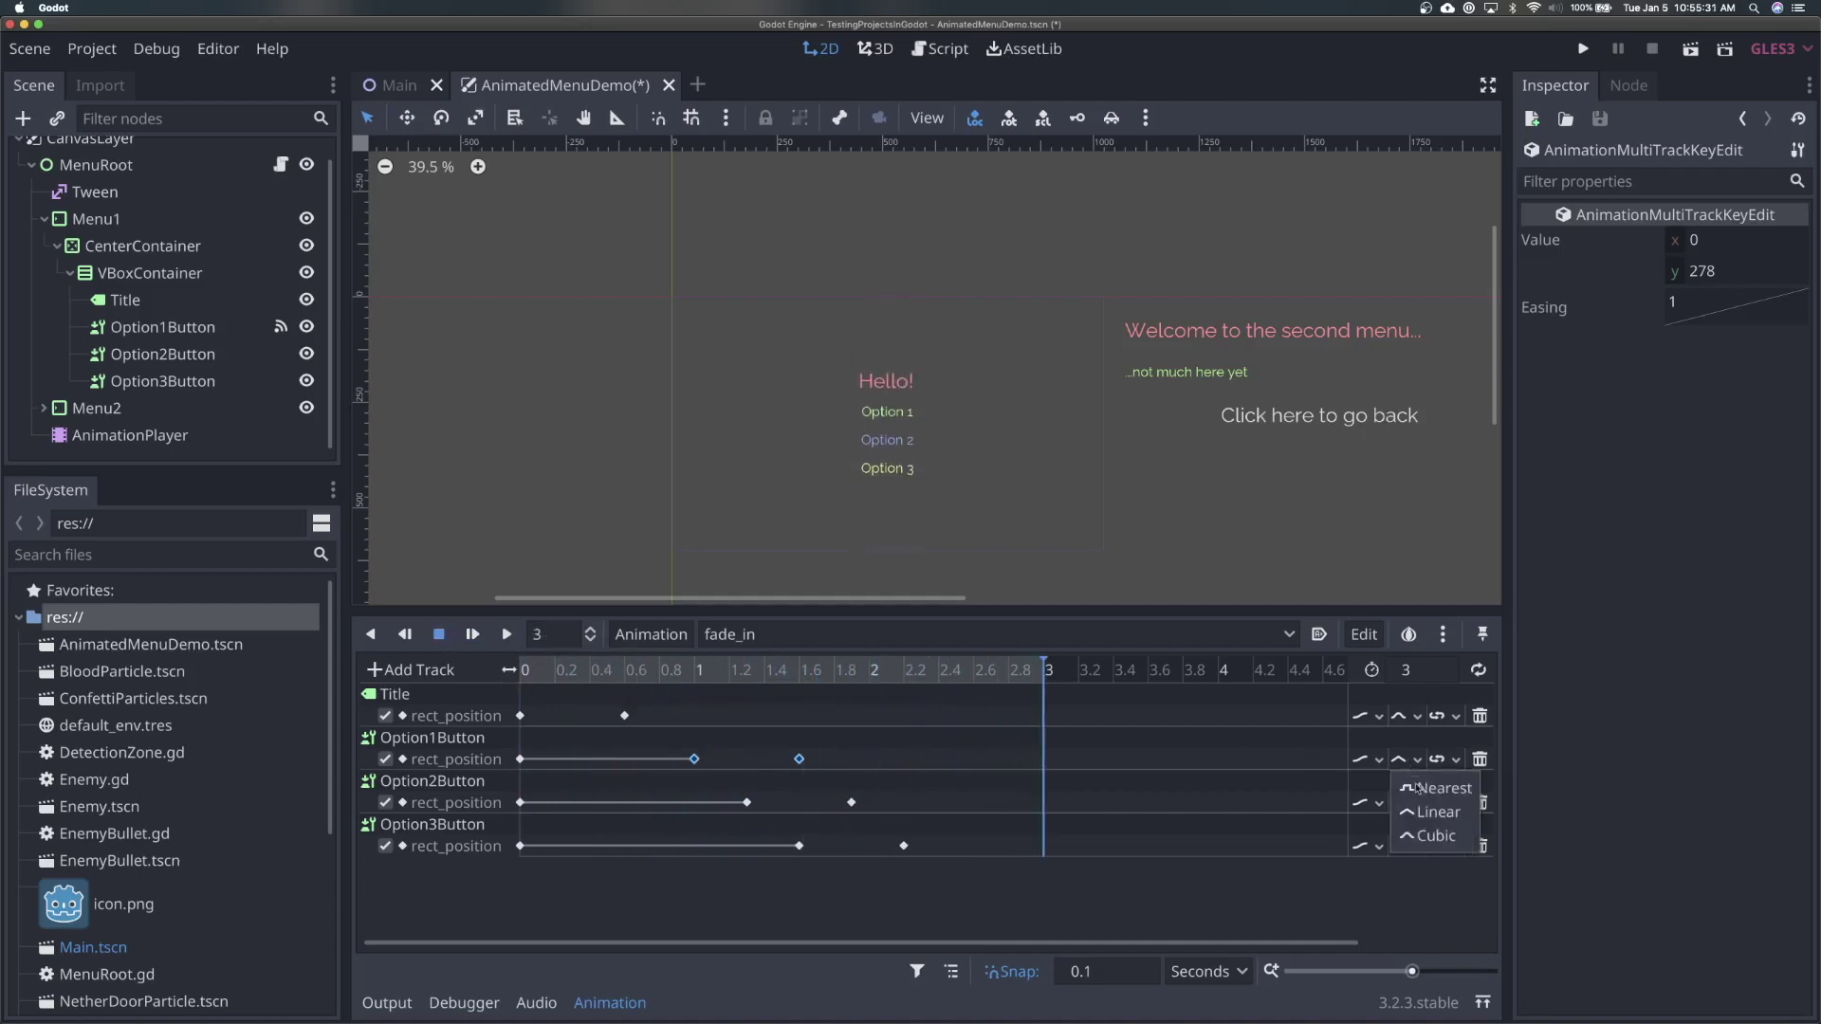
pyautogui.click(1432, 834)
pyautogui.click(1416, 803)
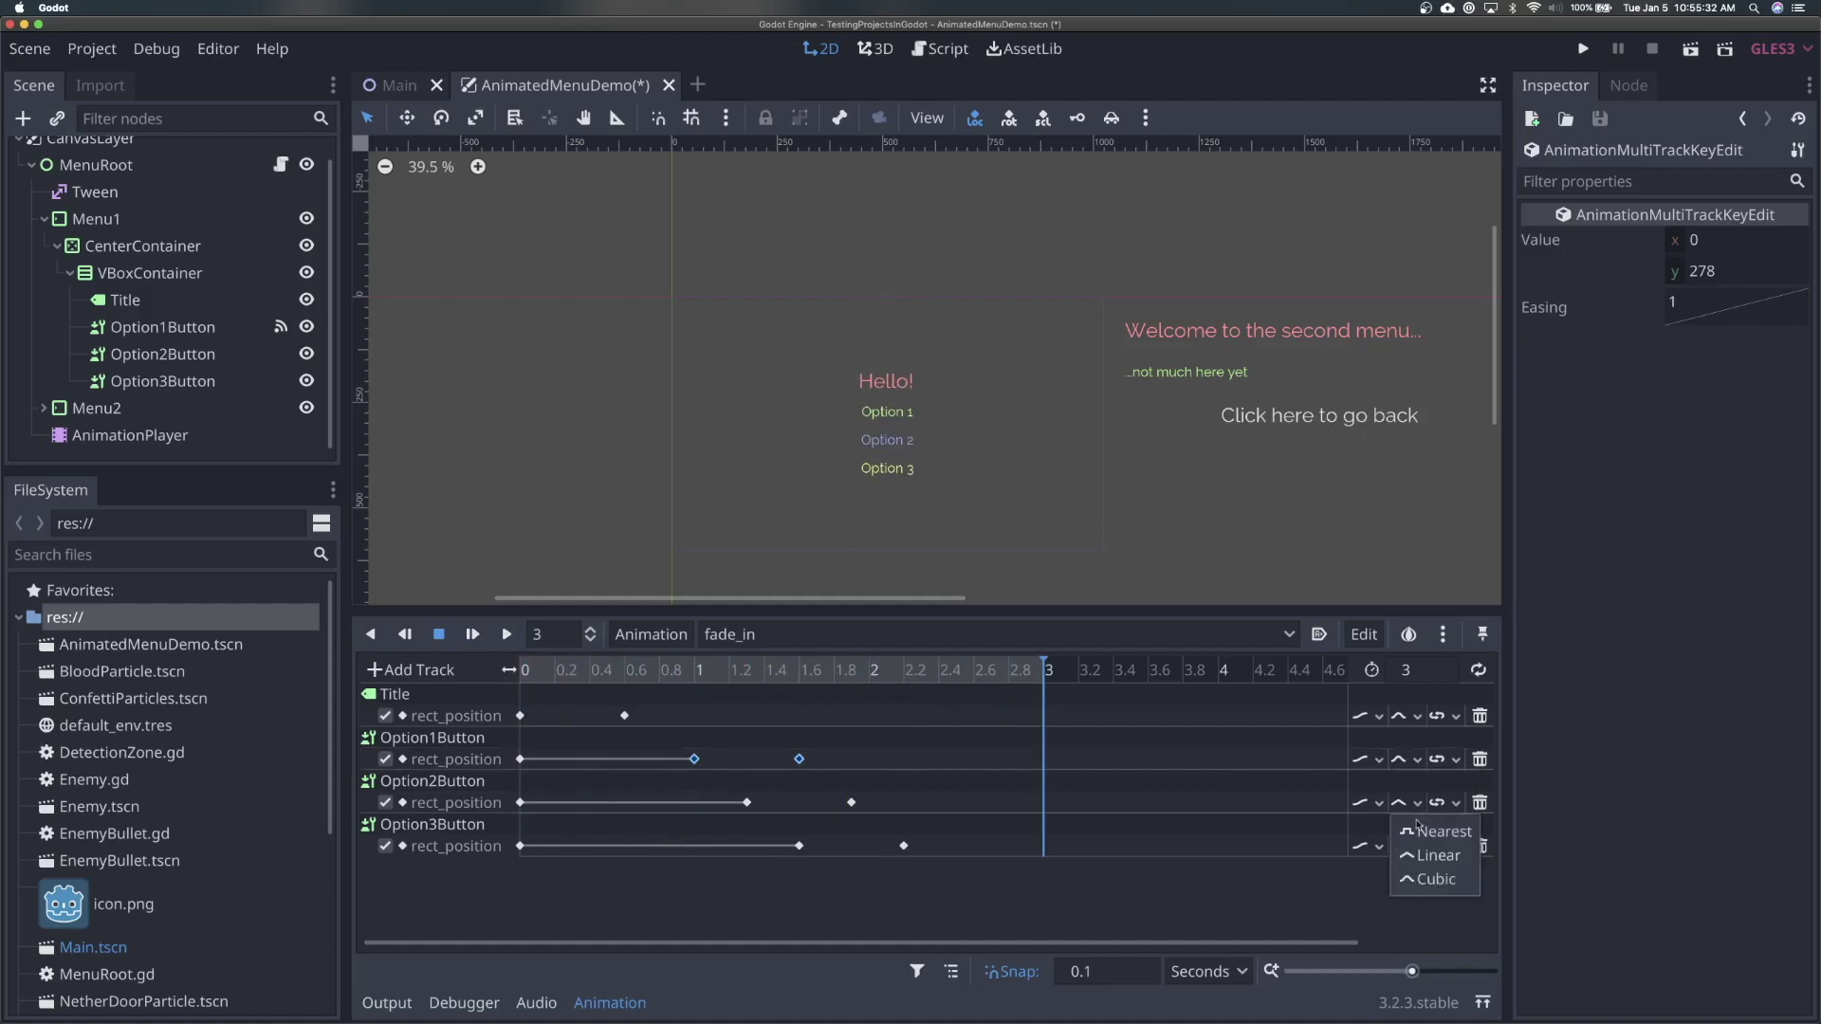
pyautogui.click(1432, 879)
pyautogui.click(1417, 846)
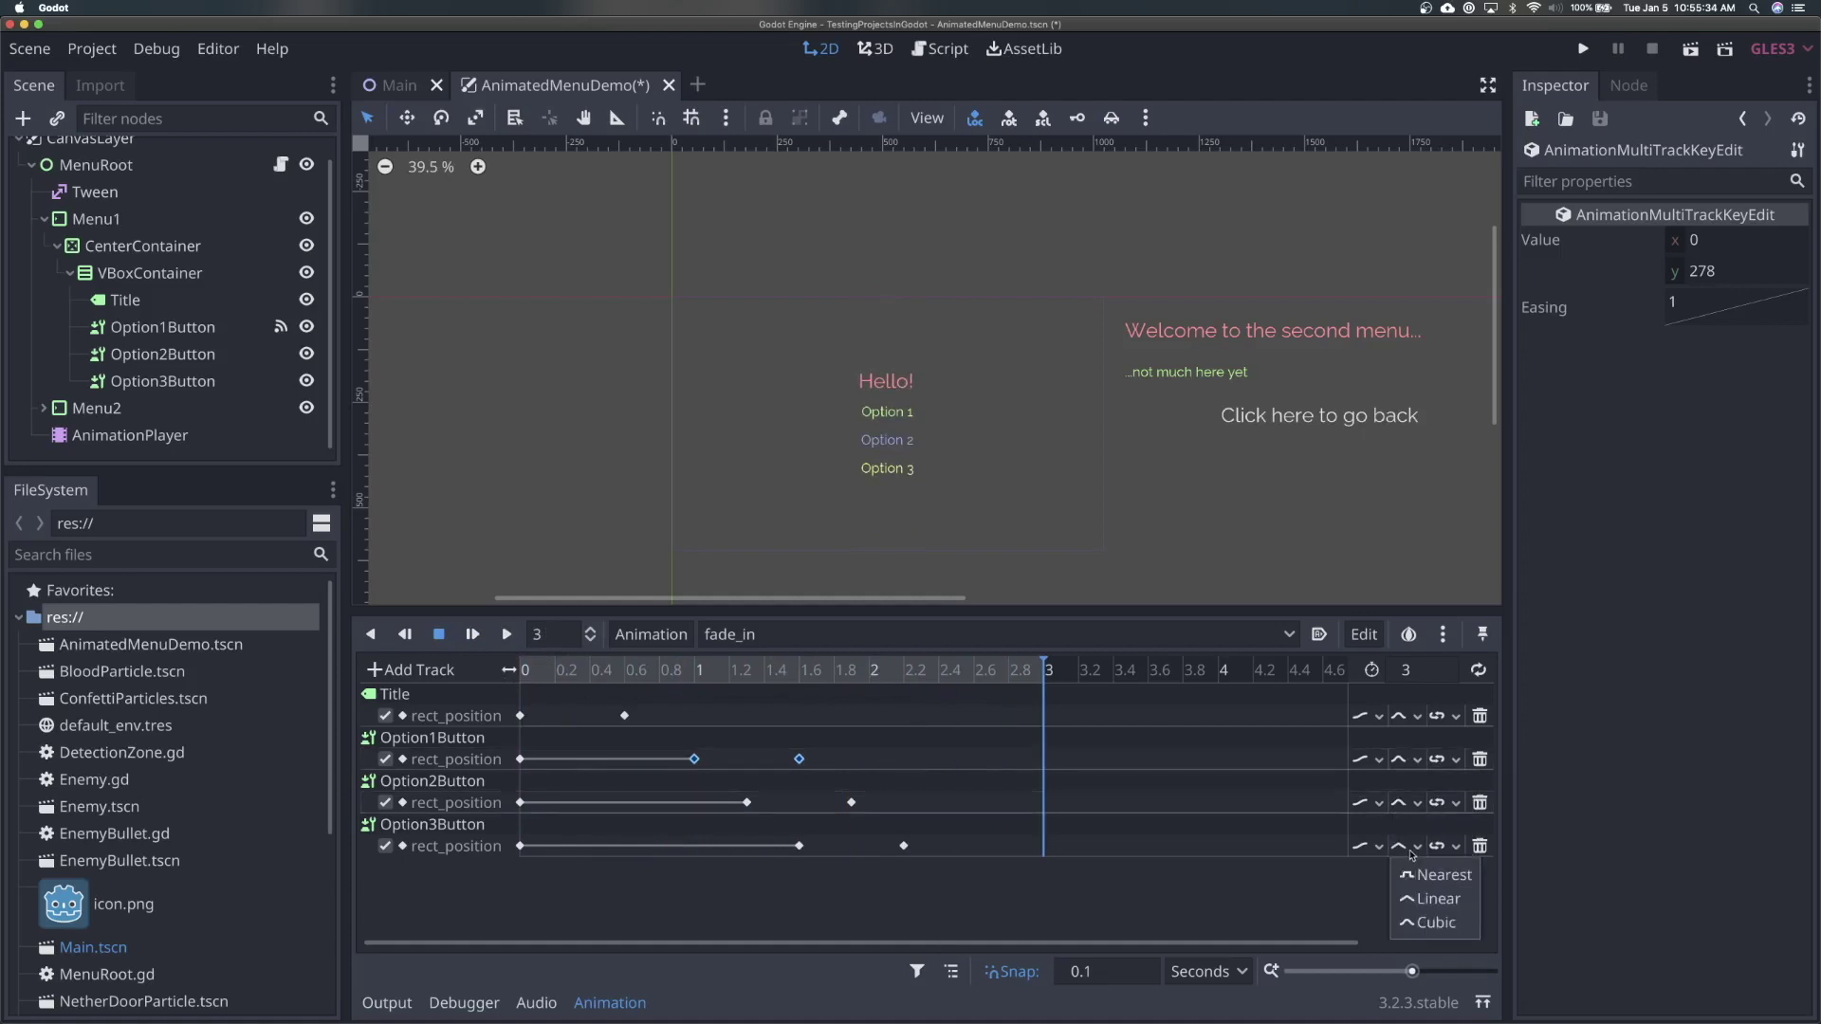
pyautogui.click(1422, 931)
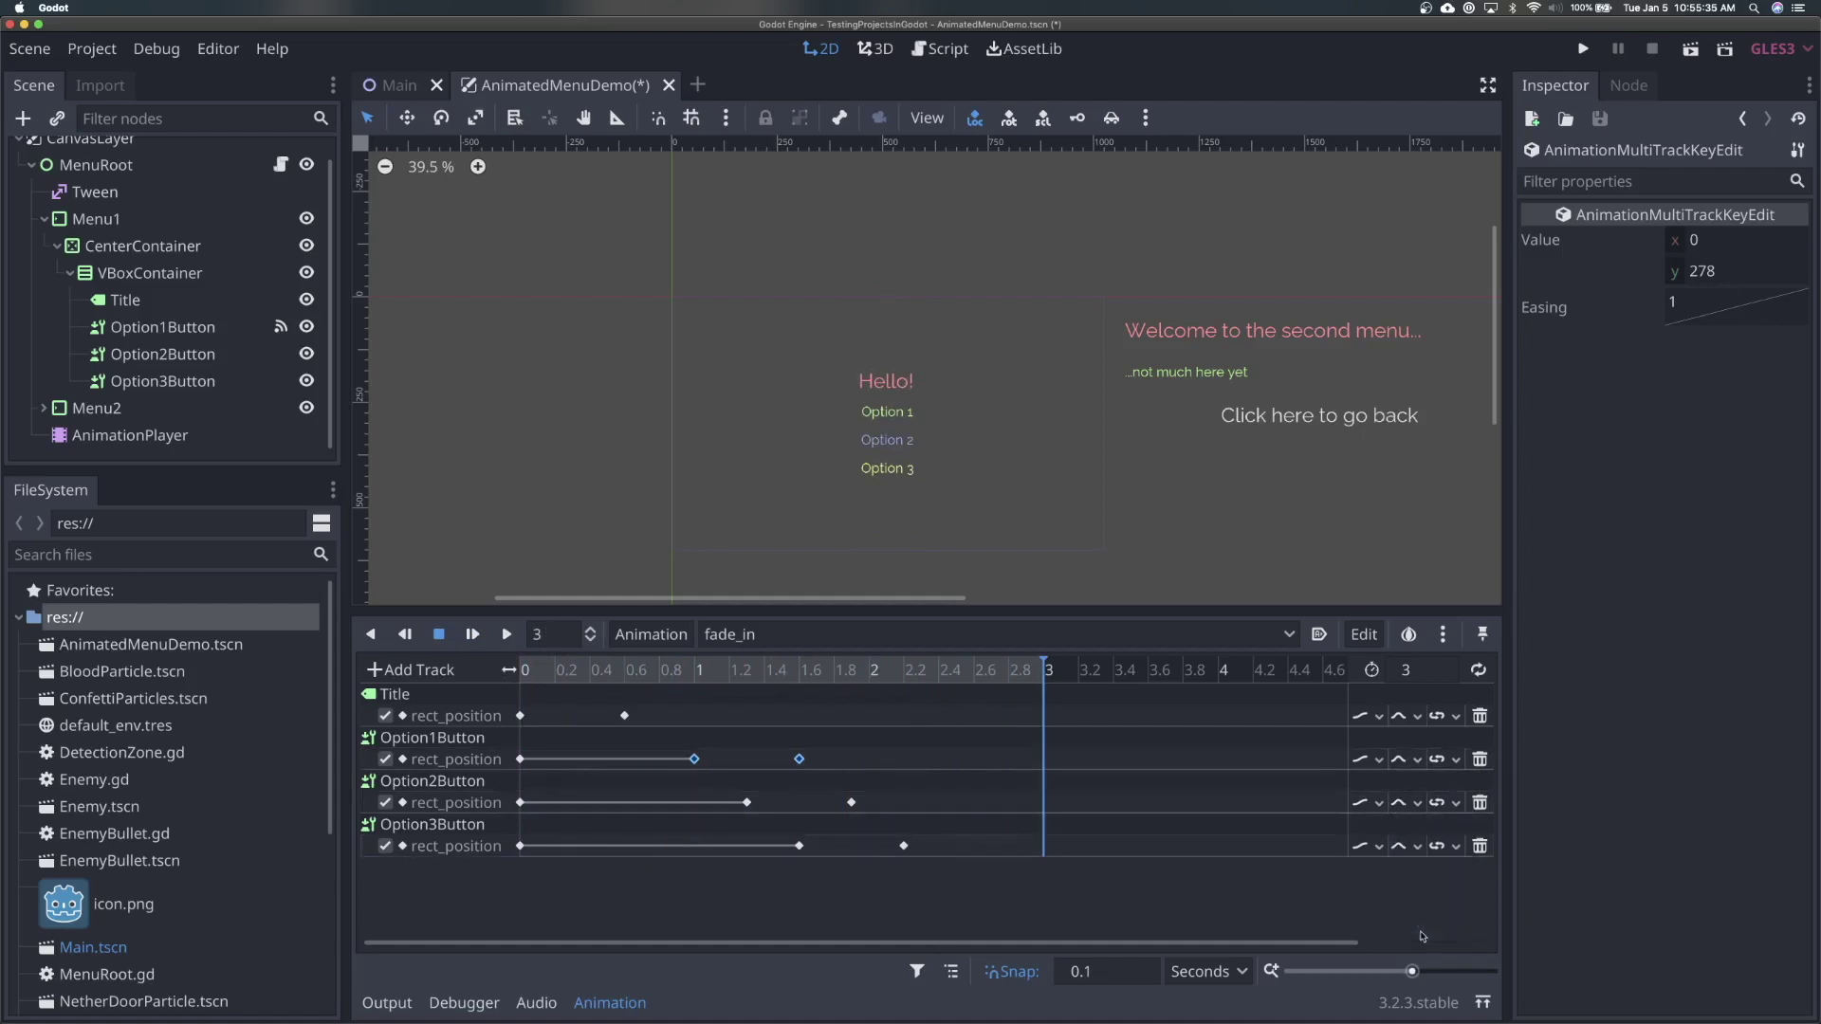
pyautogui.click(473, 635)
pyautogui.click(472, 635)
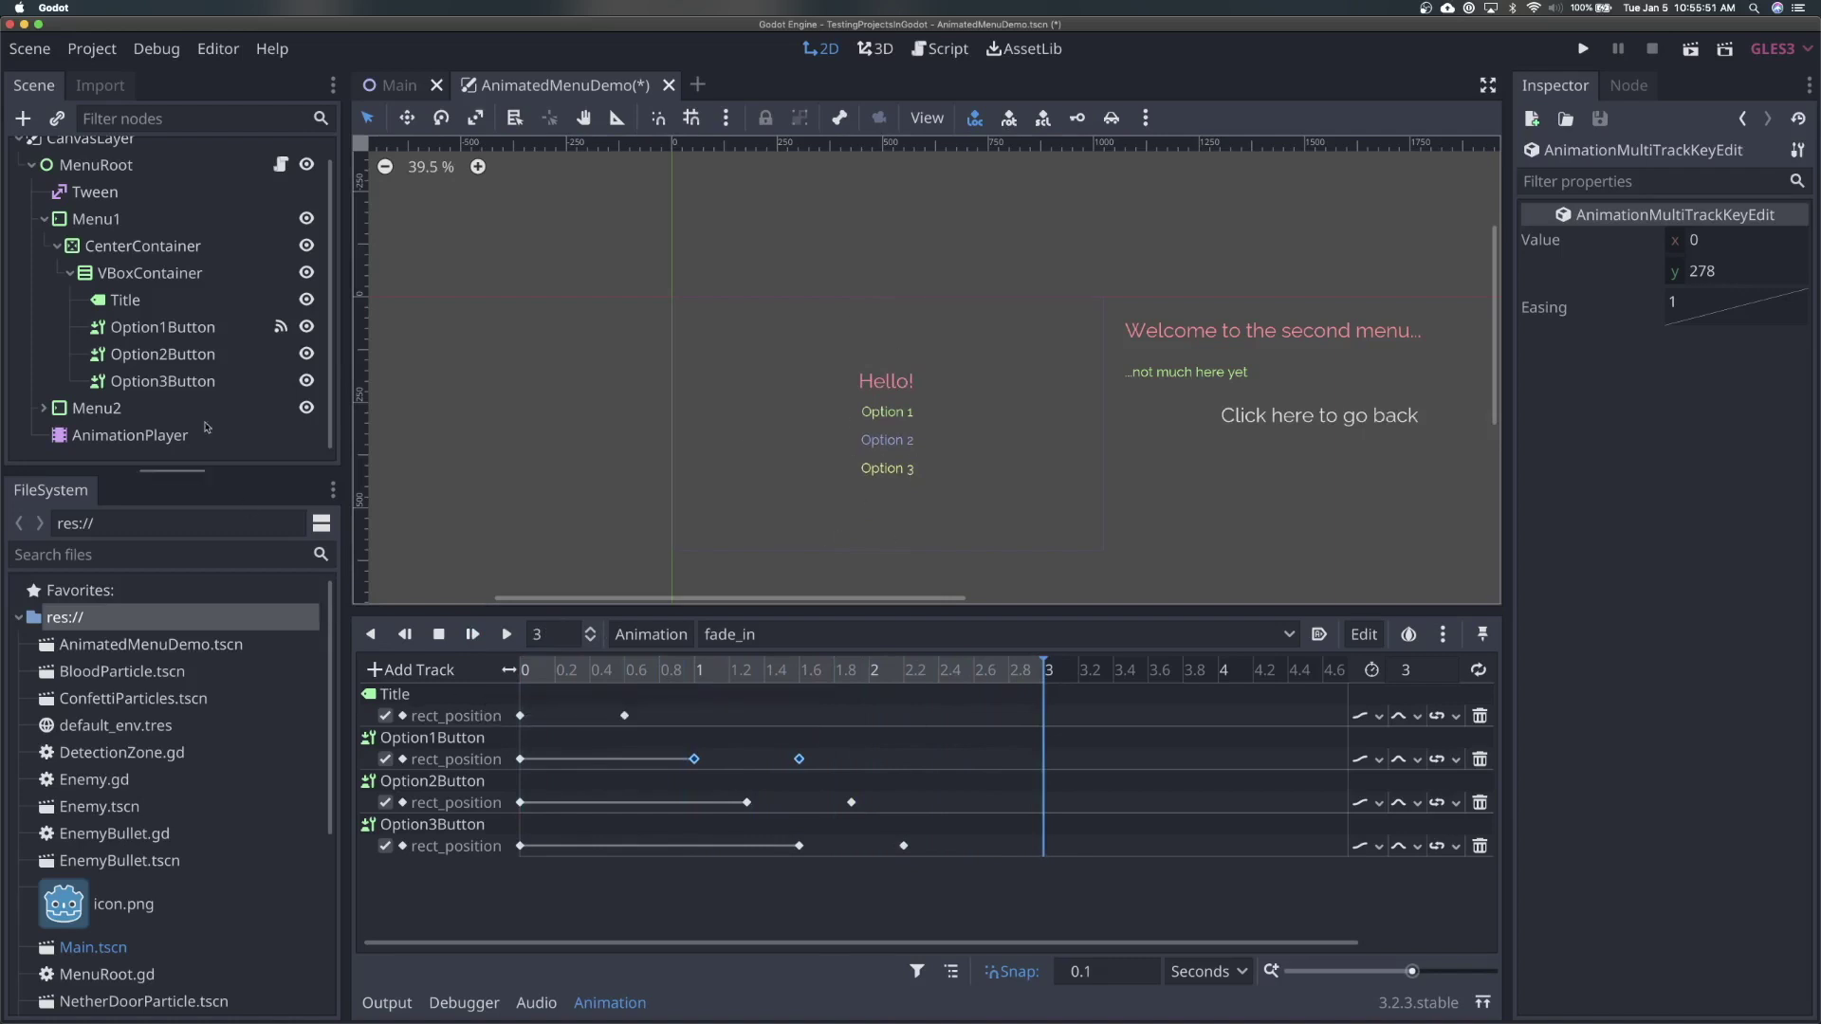
# Select Title through Option3Button, expand their shared Visibility properties, then narrow to Option1Button
pyautogui.click(142, 301)
pyautogui.keyDown('shift'); pyautogui.click(188, 381); pyautogui.keyUp('shift')
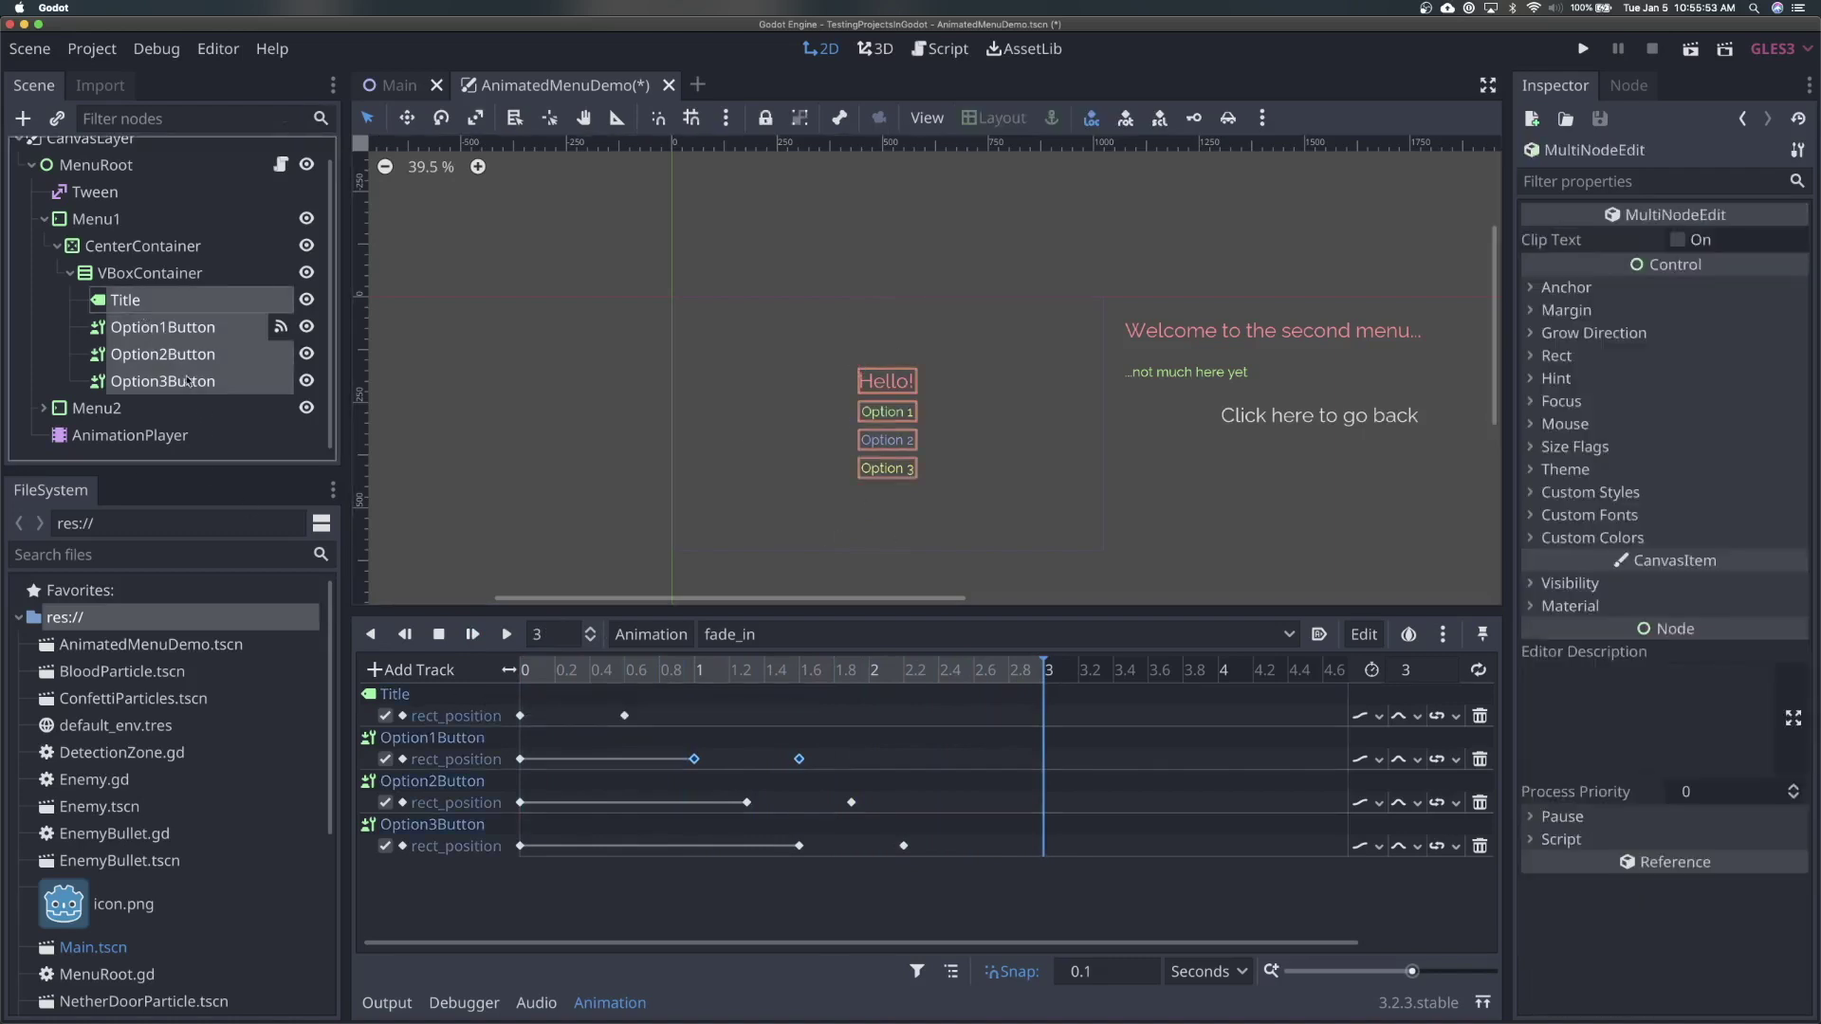
pyautogui.click(1590, 581)
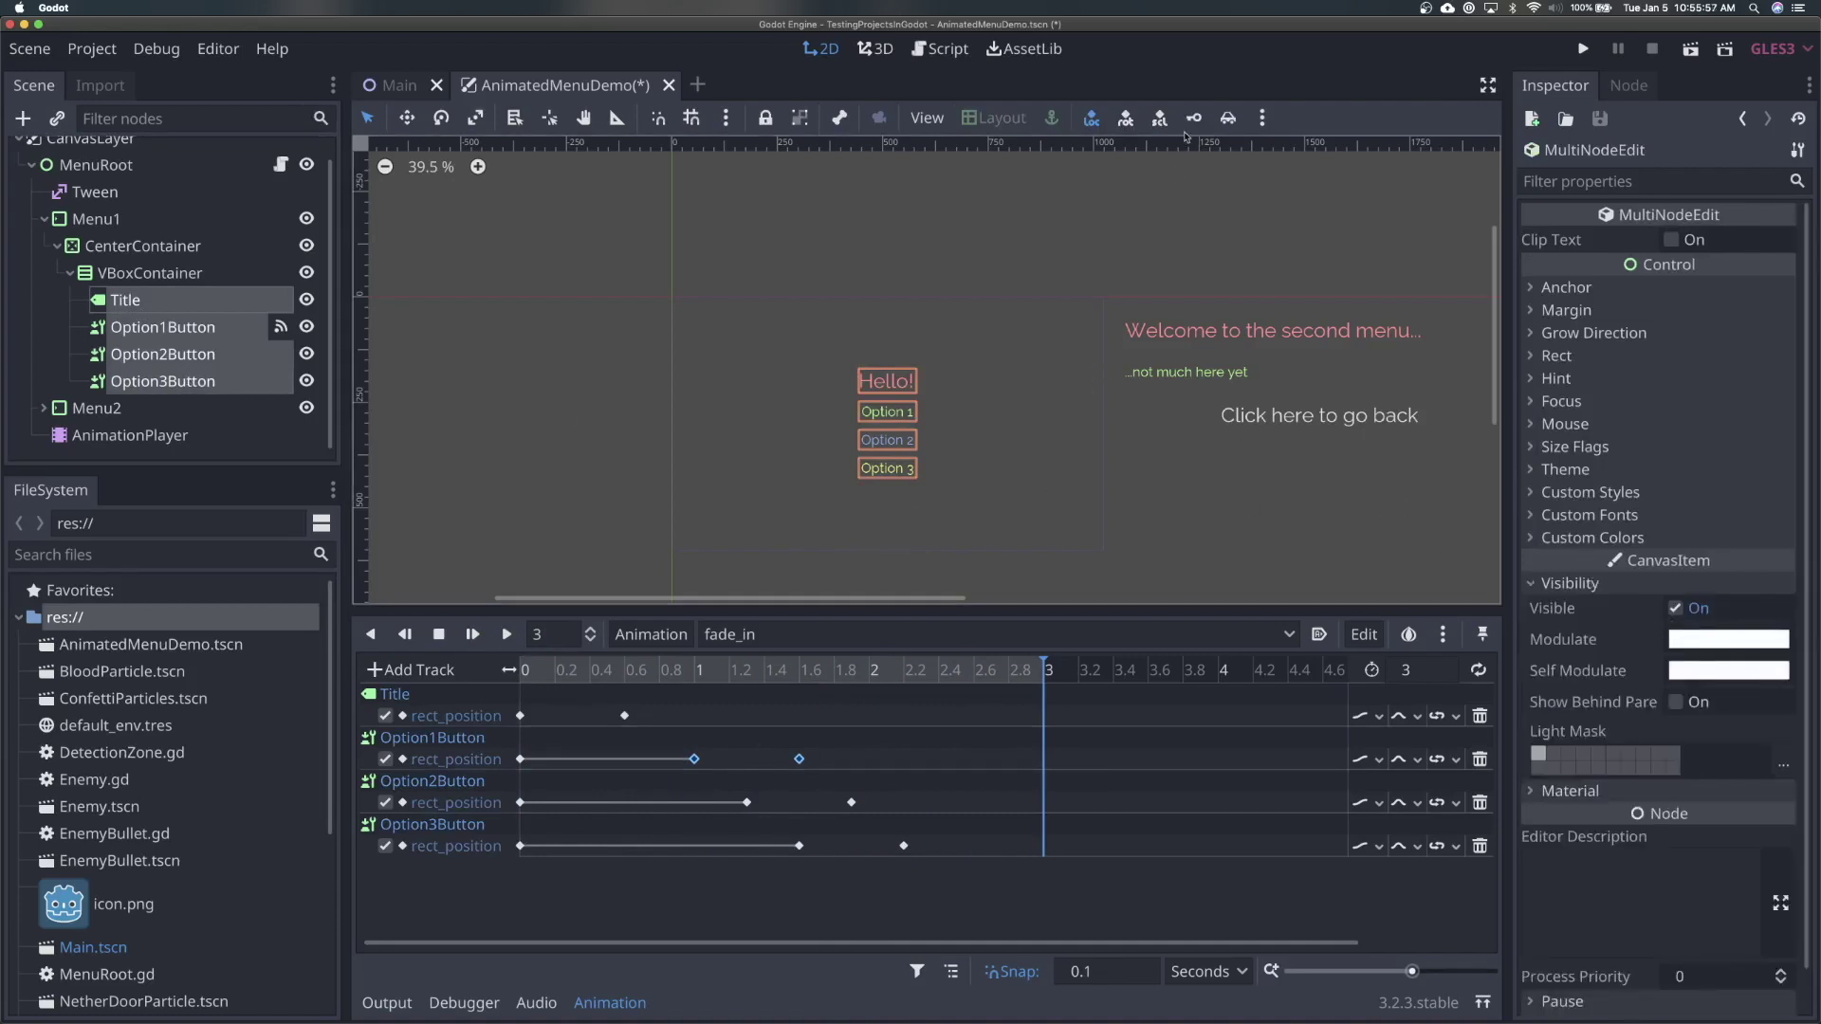
pyautogui.click(236, 324)
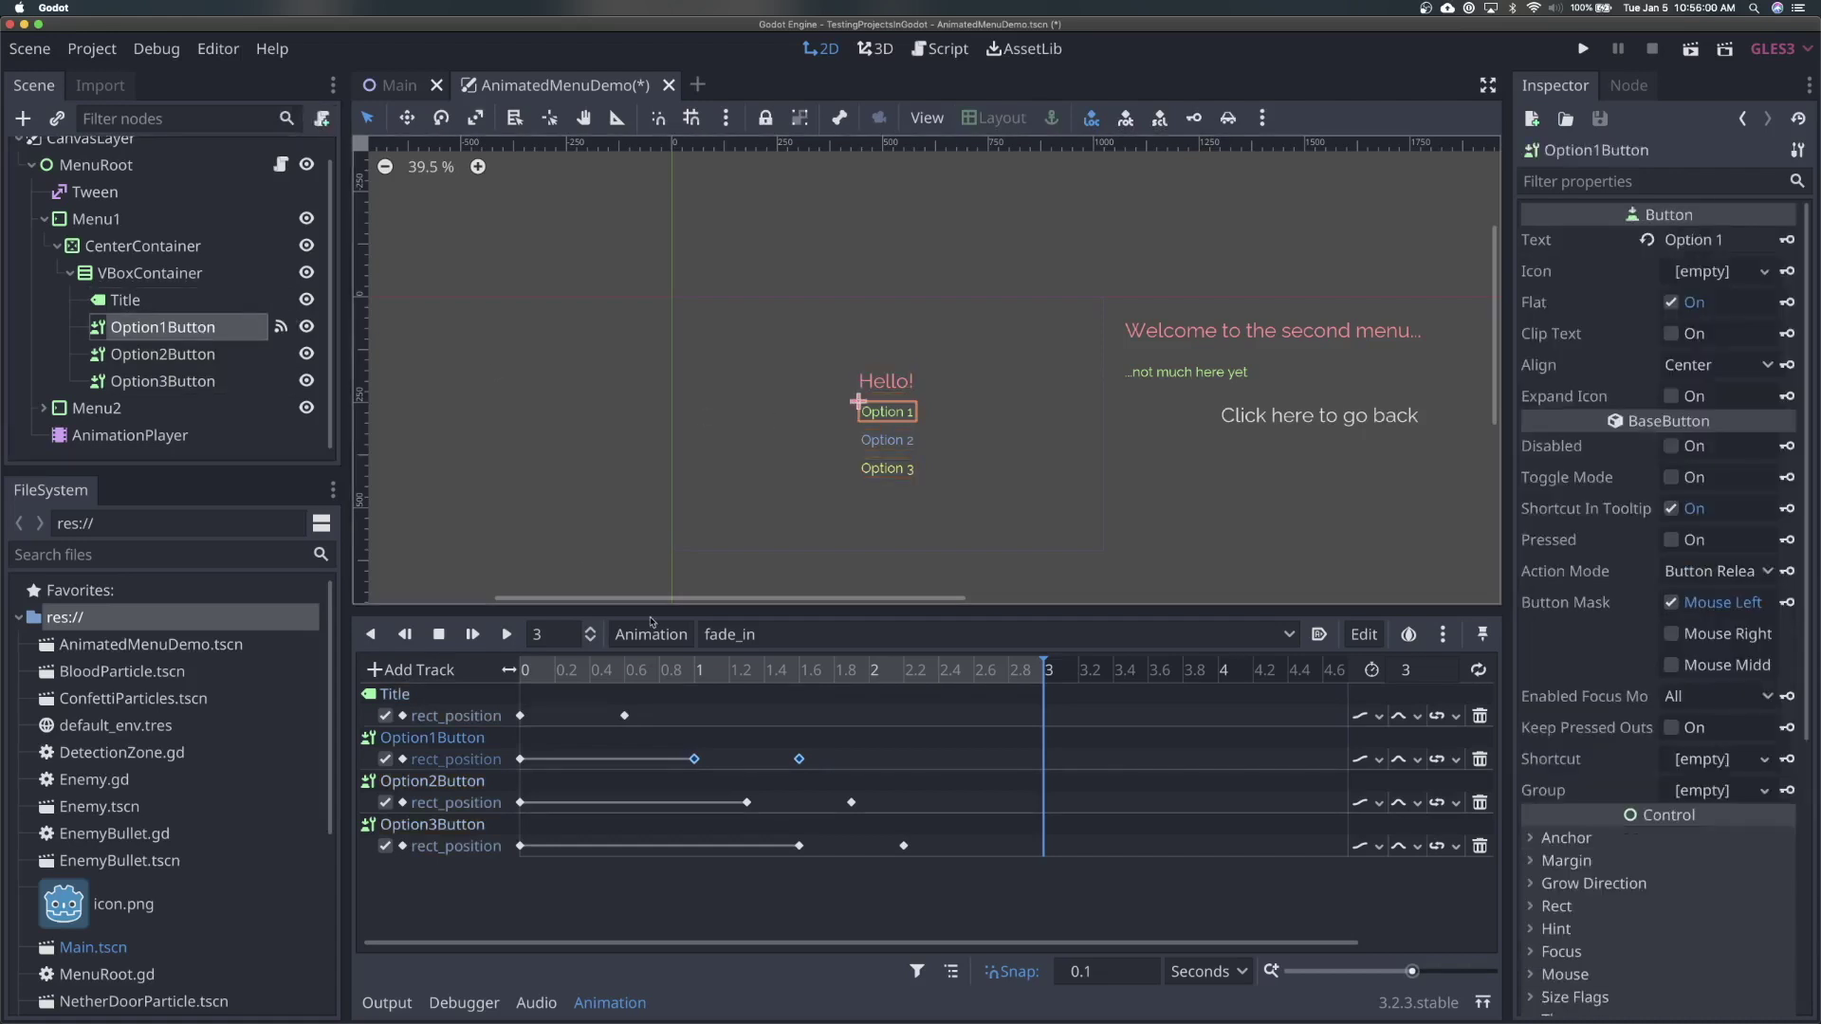
# Rewind fade_in to time 0 and show the Title label's Visibility and Modulate properties
pyautogui.click(541, 638)
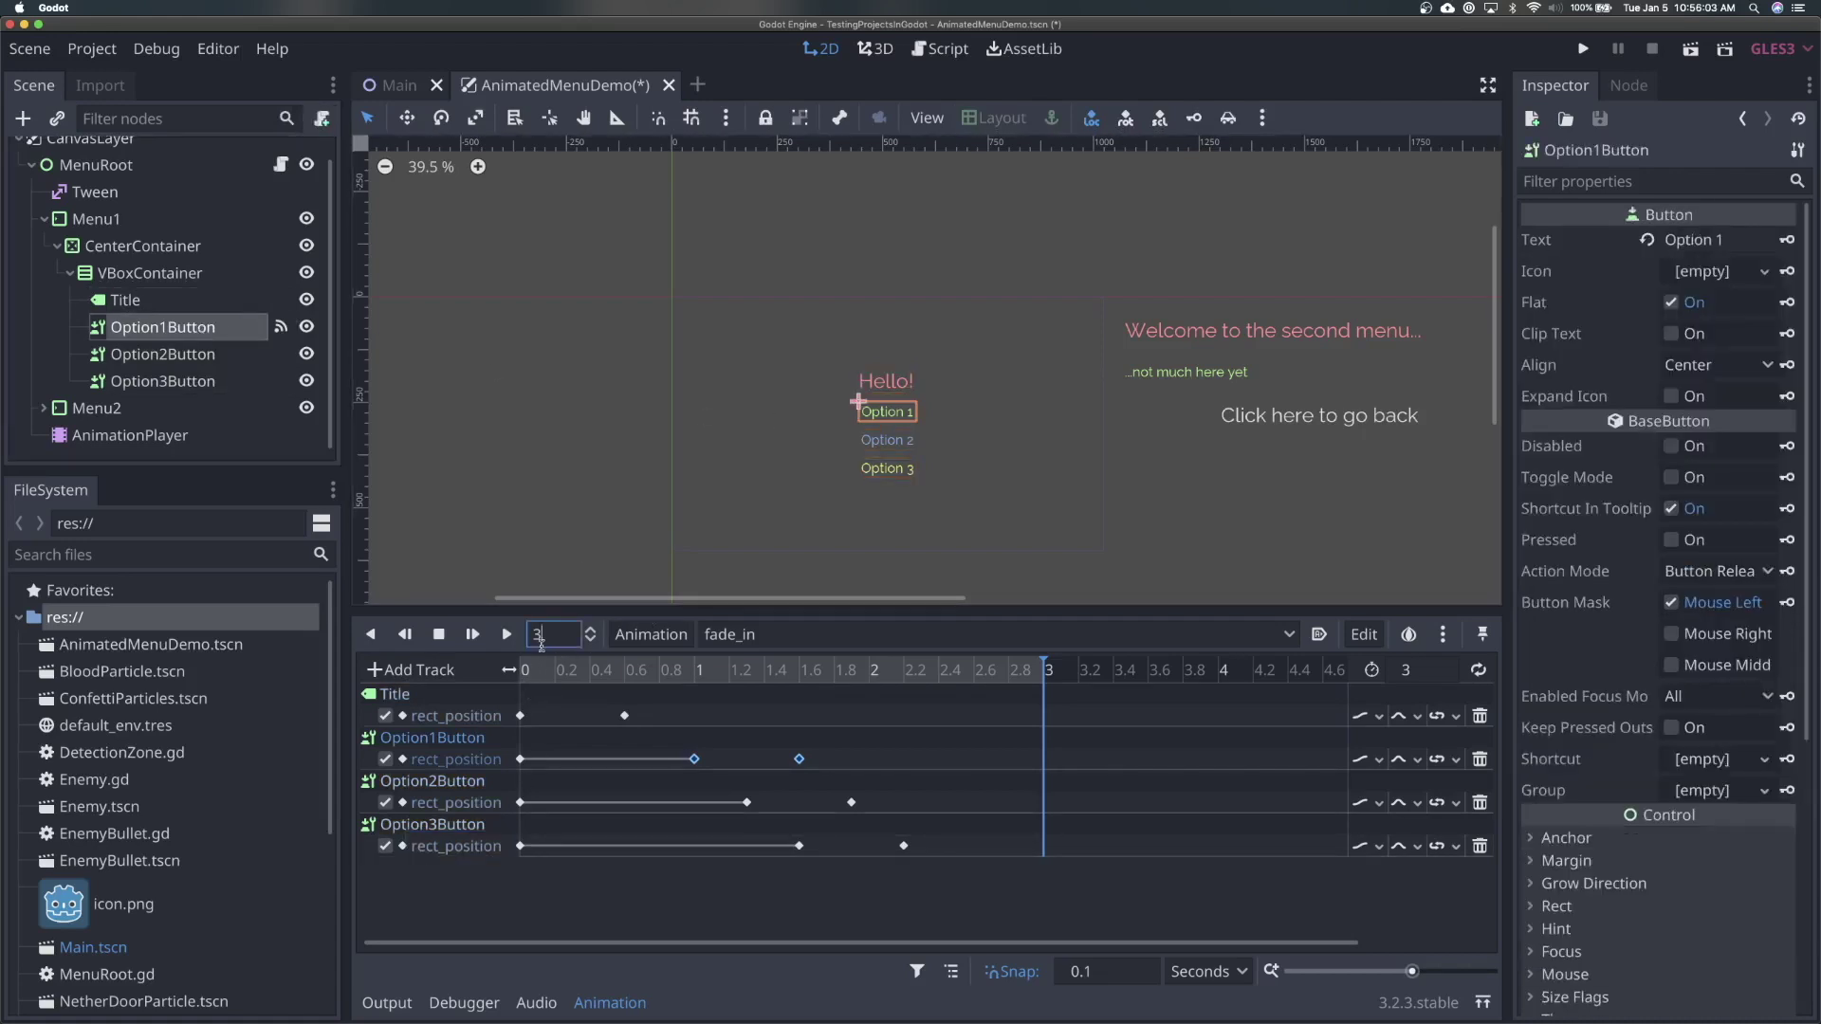
pyautogui.moveTo(541, 663); pyautogui.dragTo(525, 667)
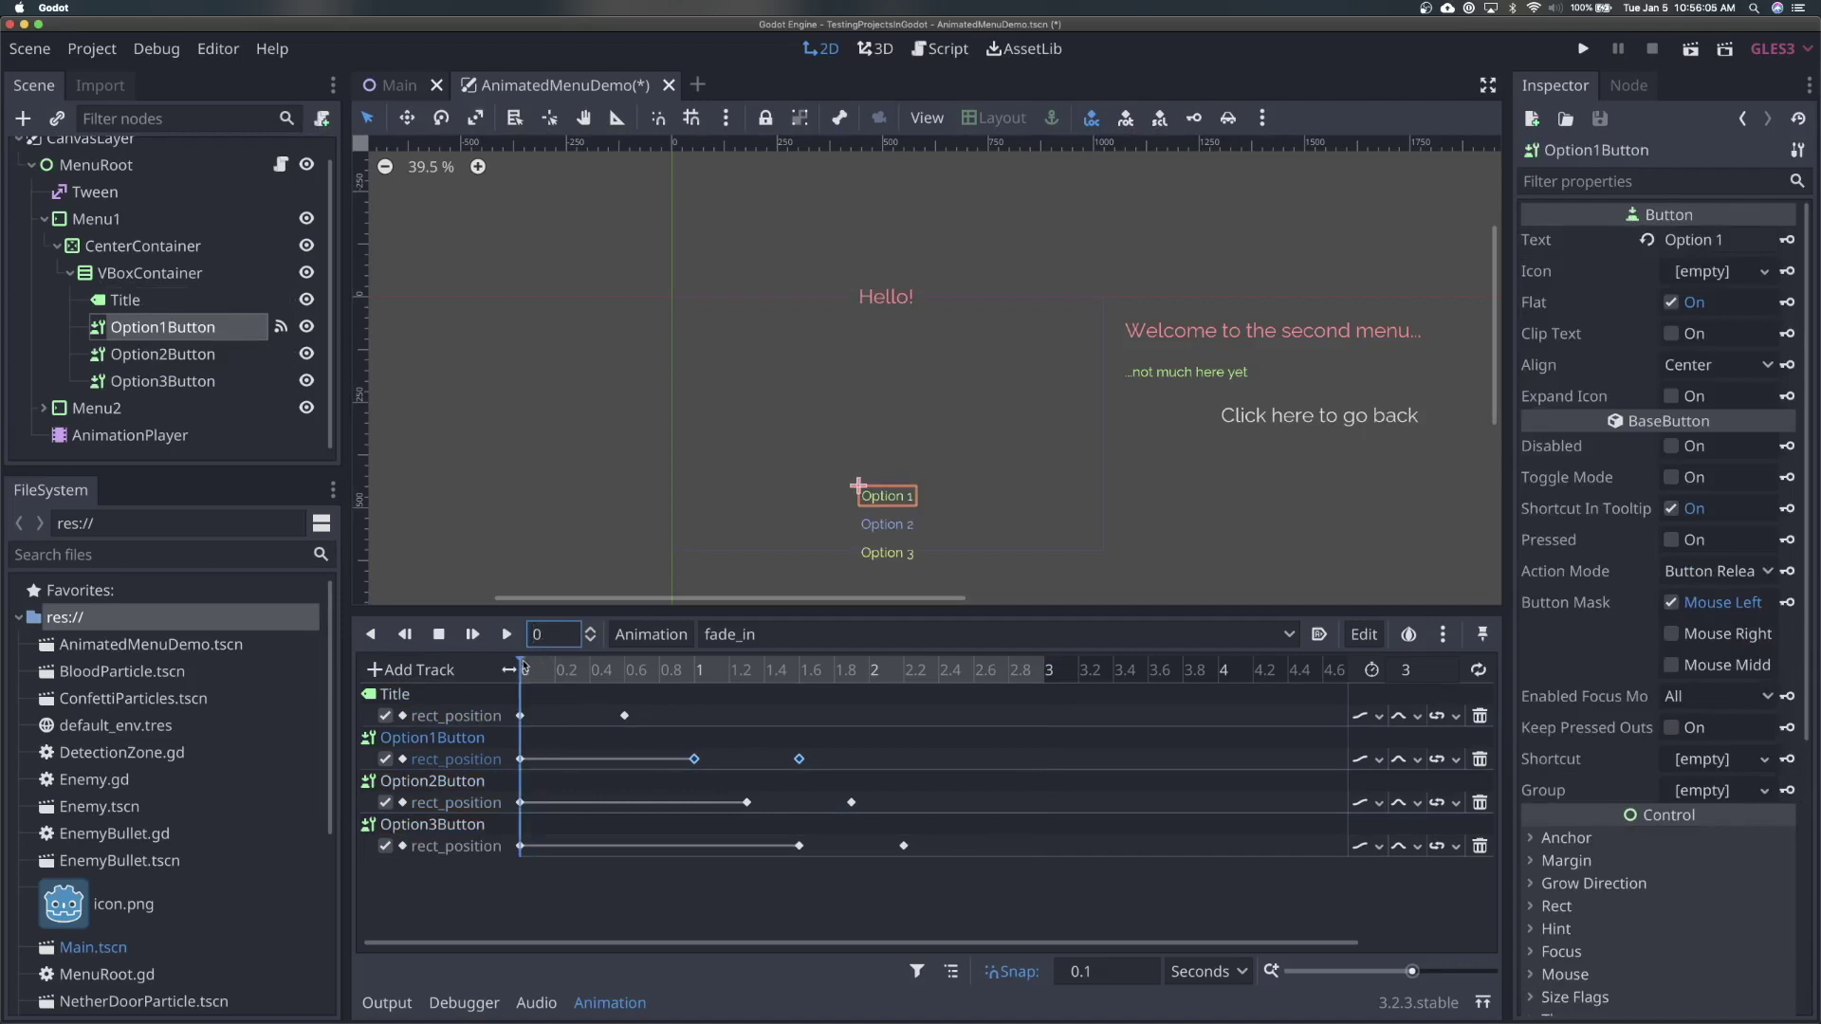
pyautogui.click(86, 302)
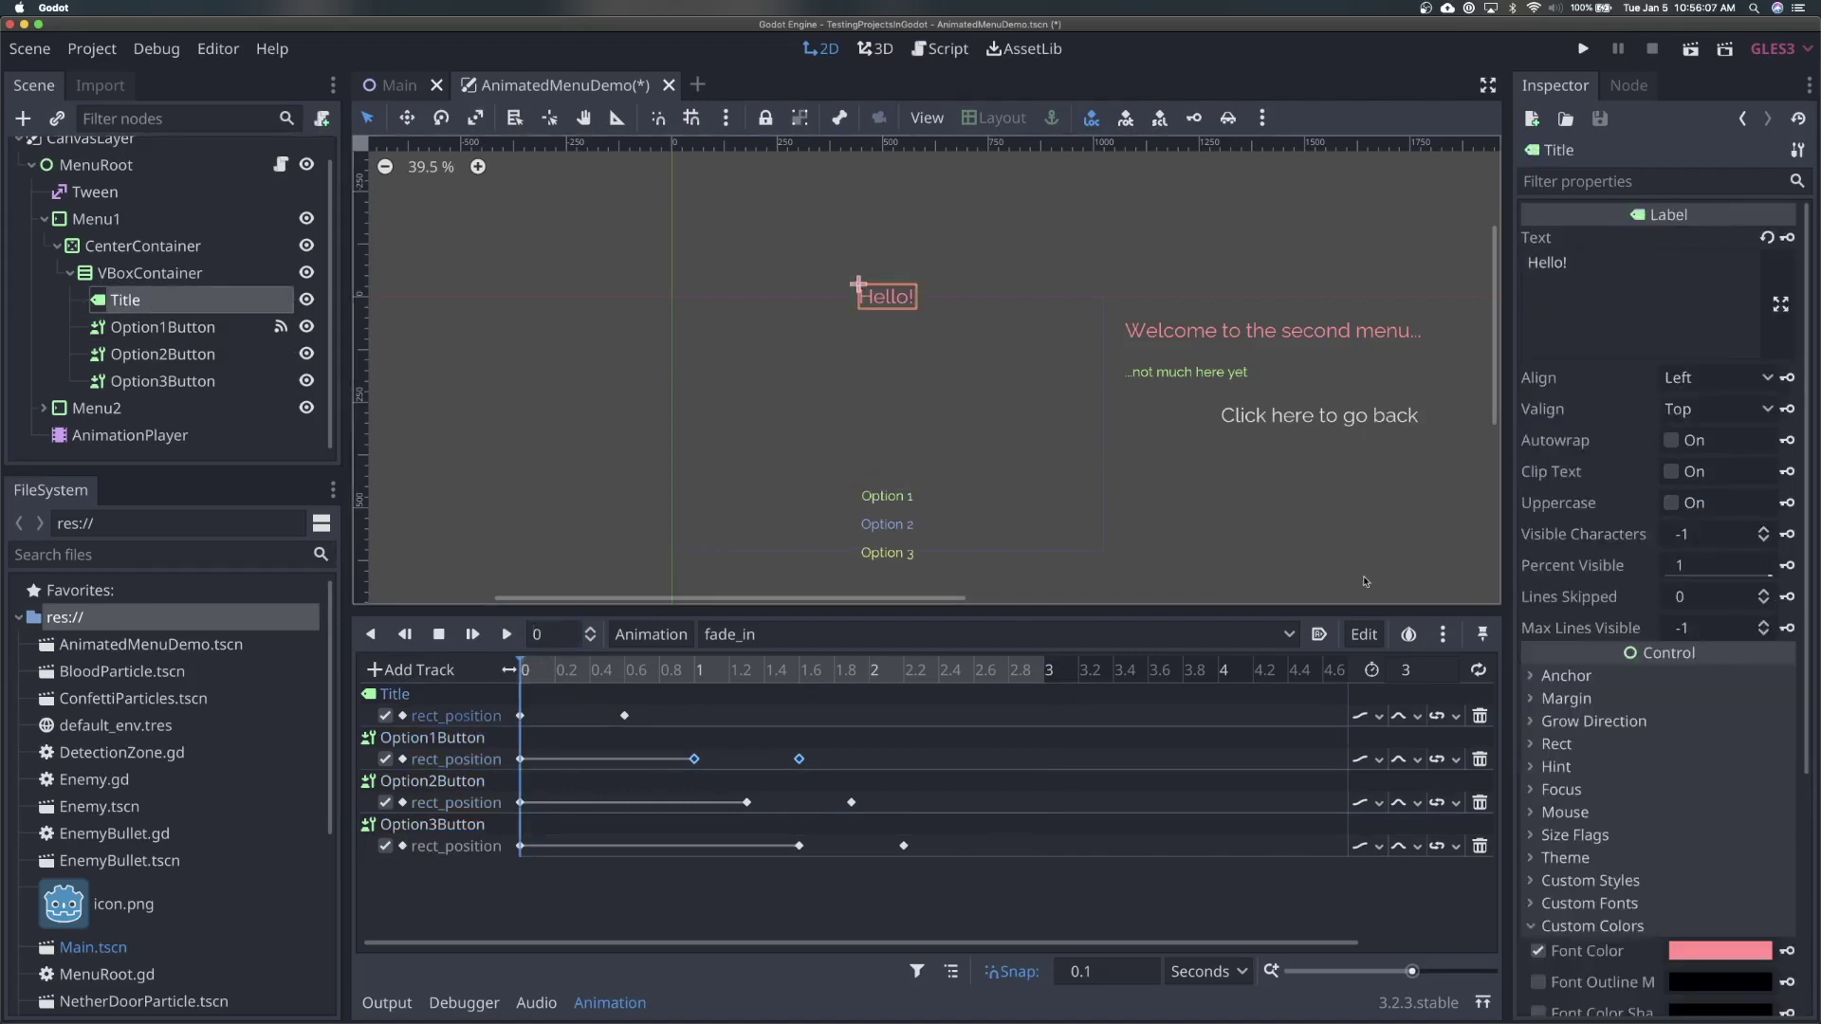
pyautogui.scroll(-5, 1622, 734)
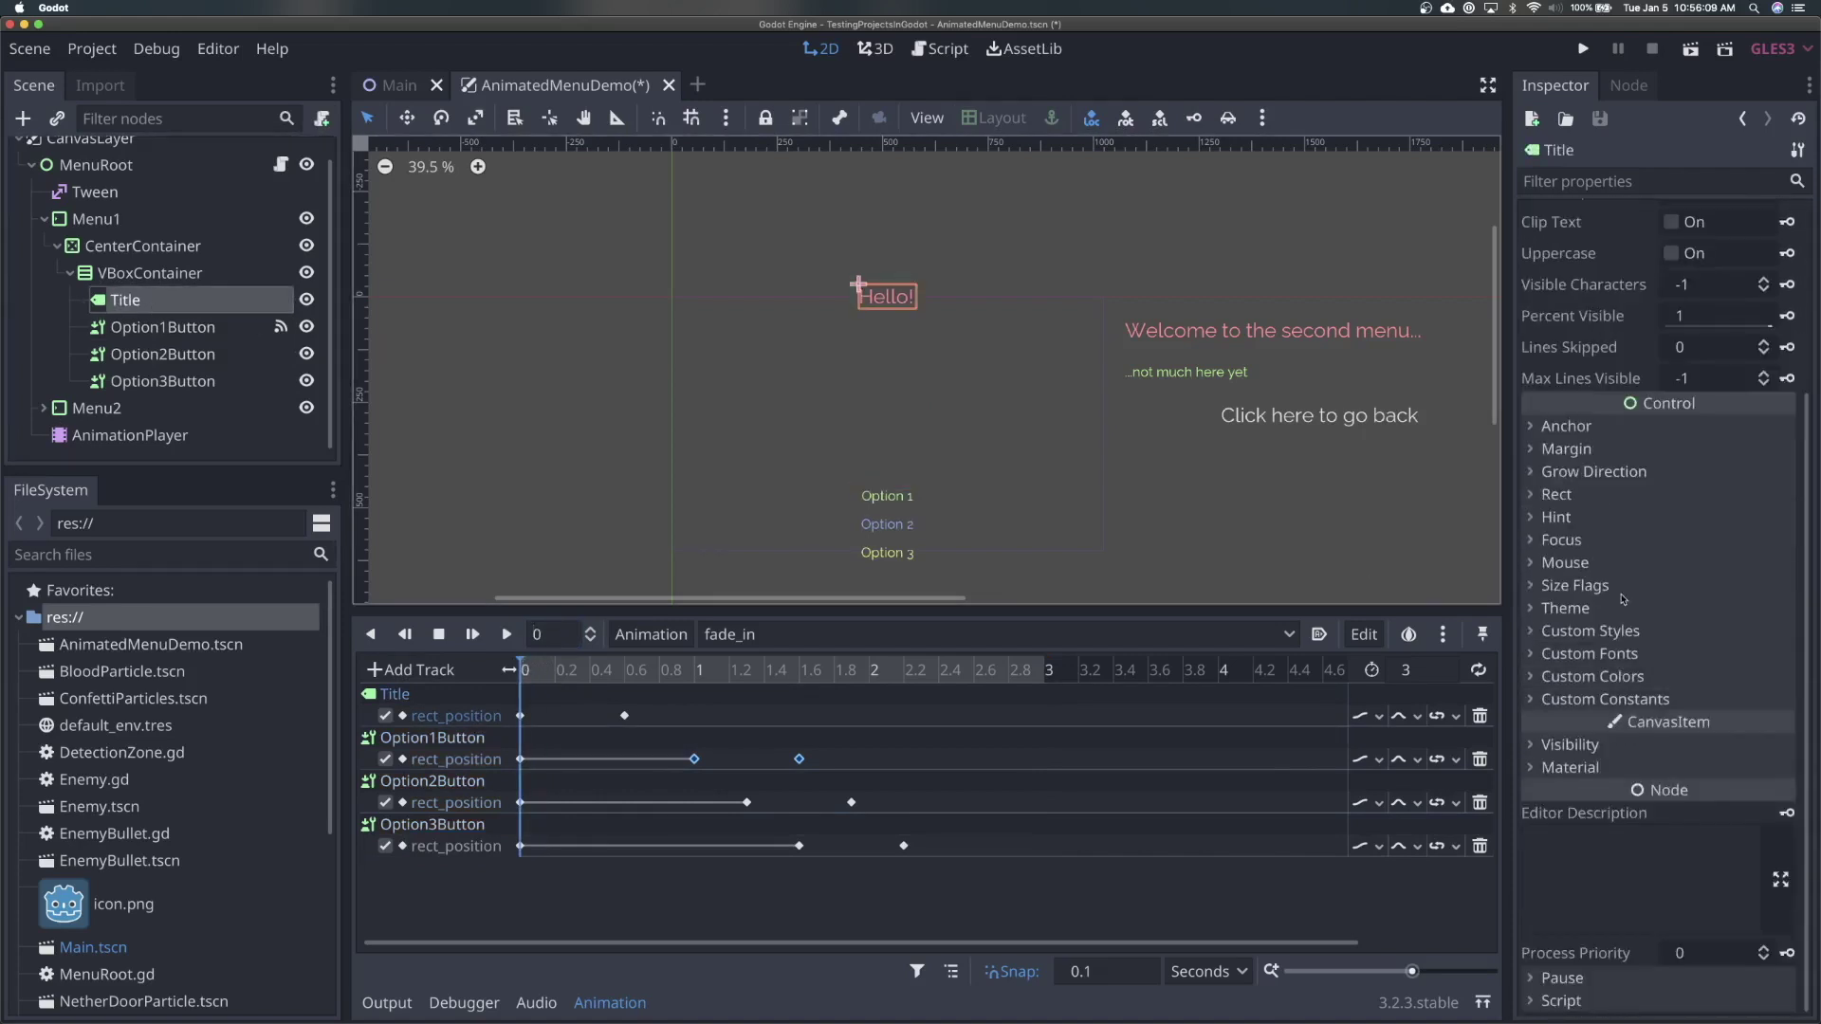
pyautogui.click(1622, 749)
pyautogui.scroll(-3, 1622, 749)
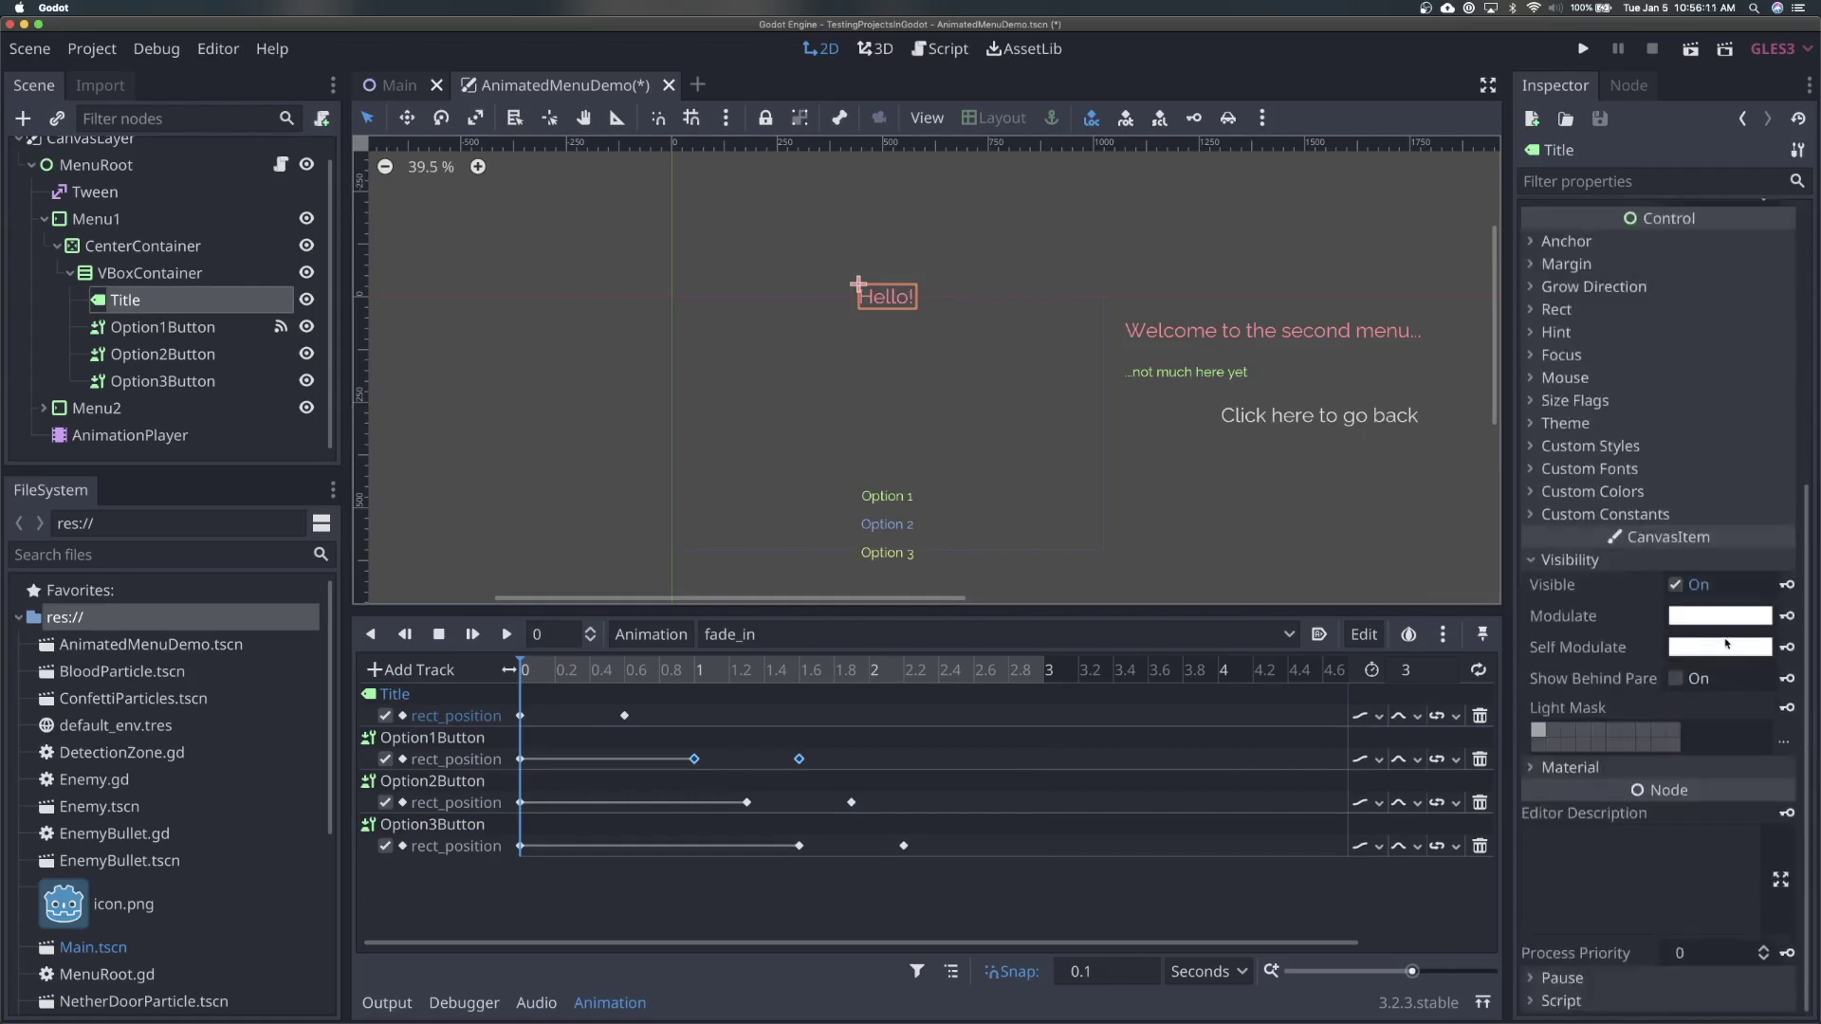
# Key the Title's Modulate at 0 on a new track, then show Option1Button's Visibility properties
pyautogui.click(1787, 616)
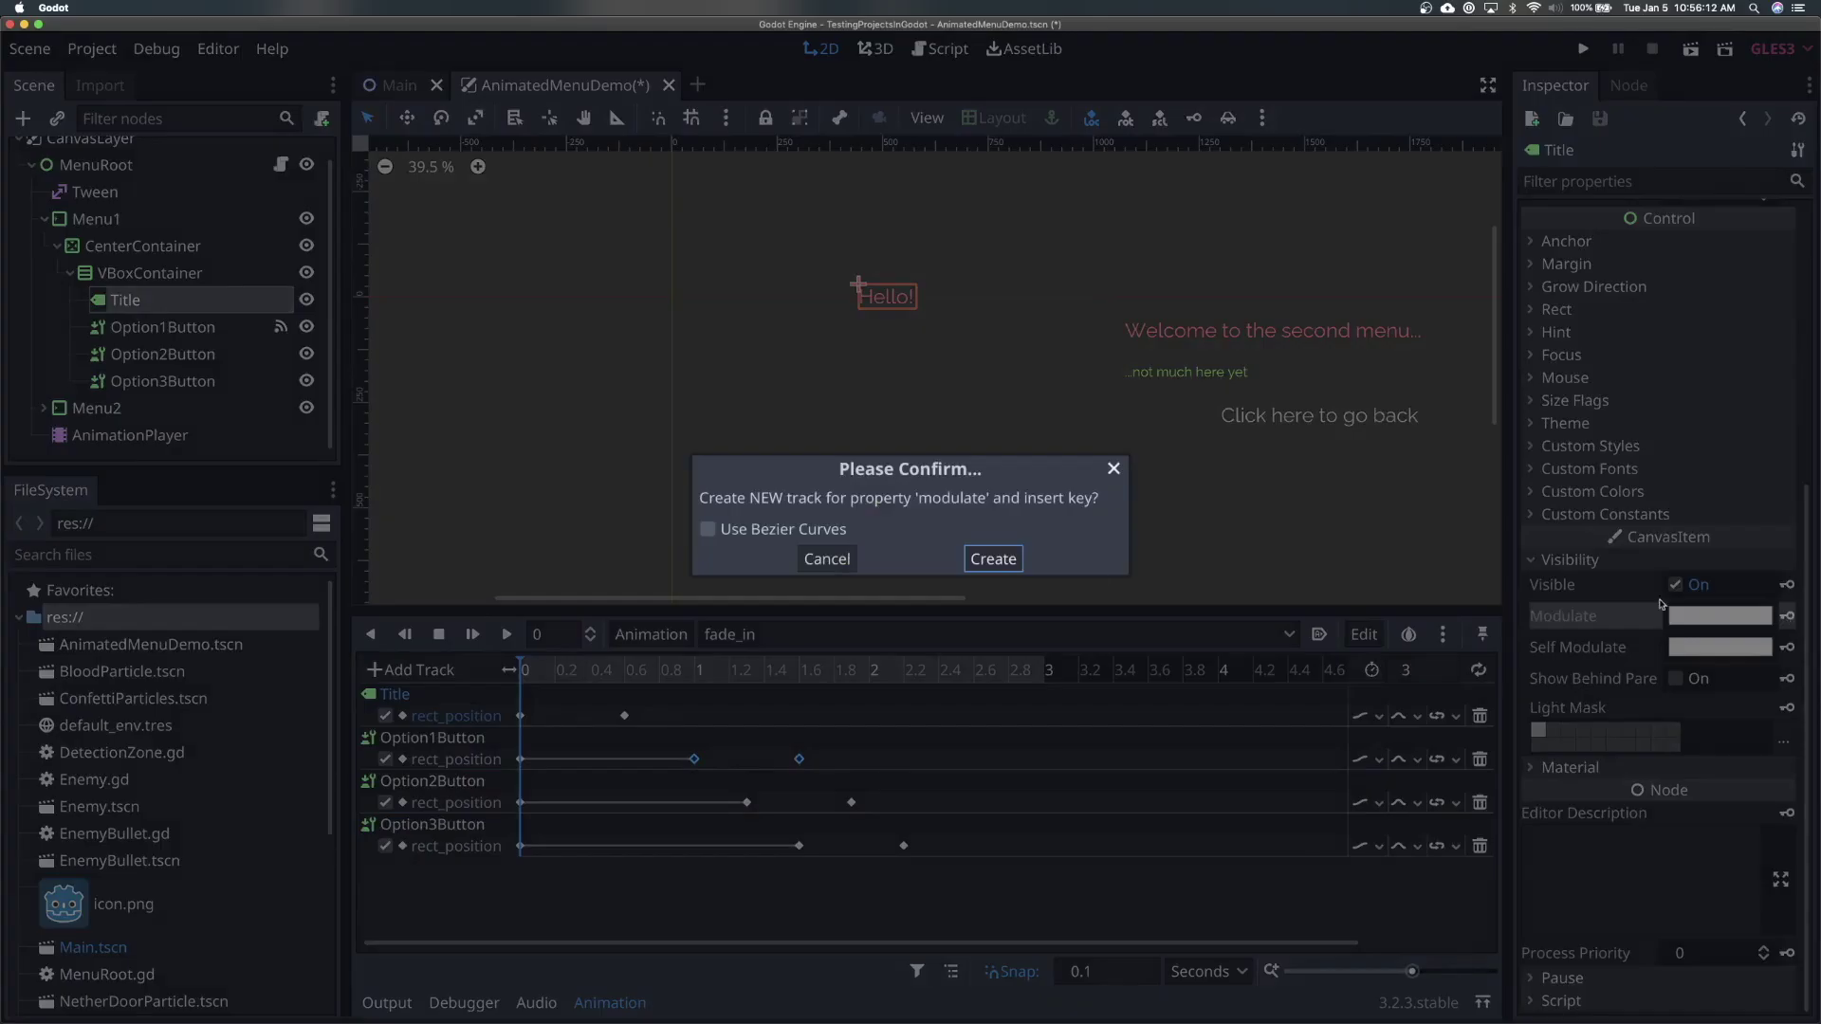
pyautogui.click(1003, 564)
pyautogui.click(187, 329)
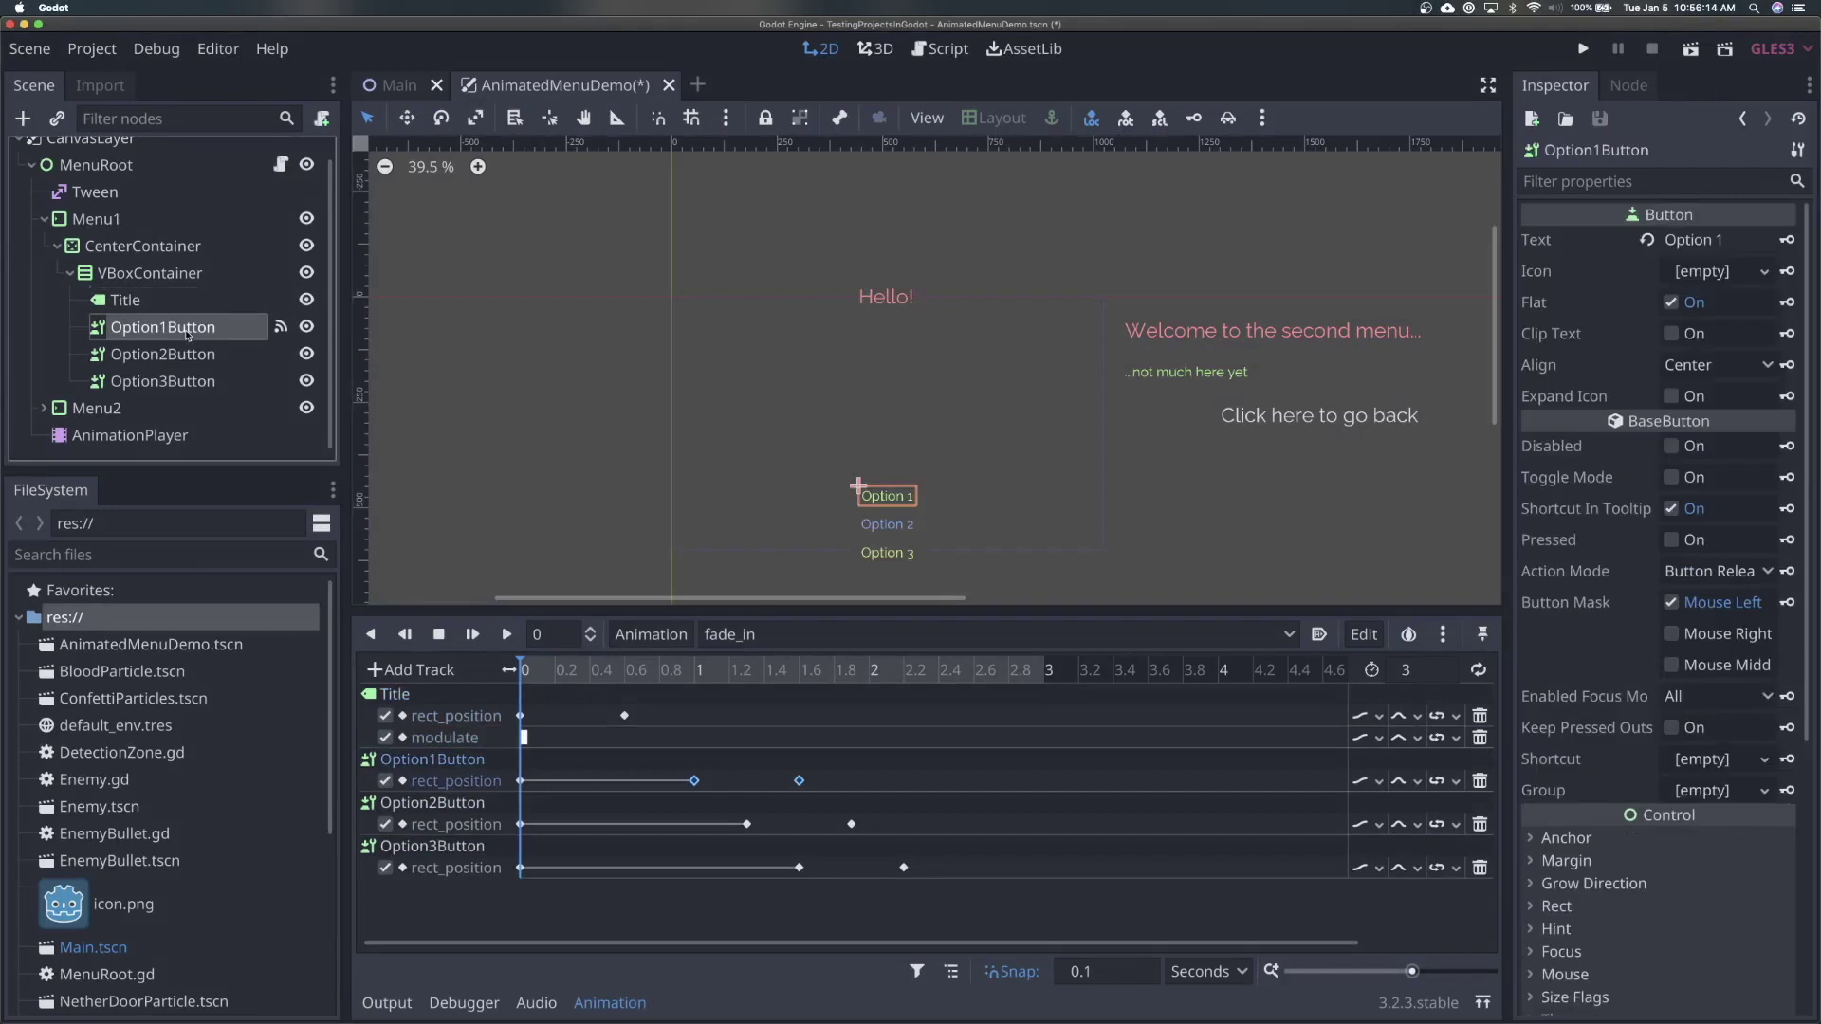
pyautogui.keyDown('shift'); pyautogui.click(197, 382); pyautogui.keyUp('shift')
pyautogui.click(314, 333)
pyautogui.scroll(-5, 1693, 867)
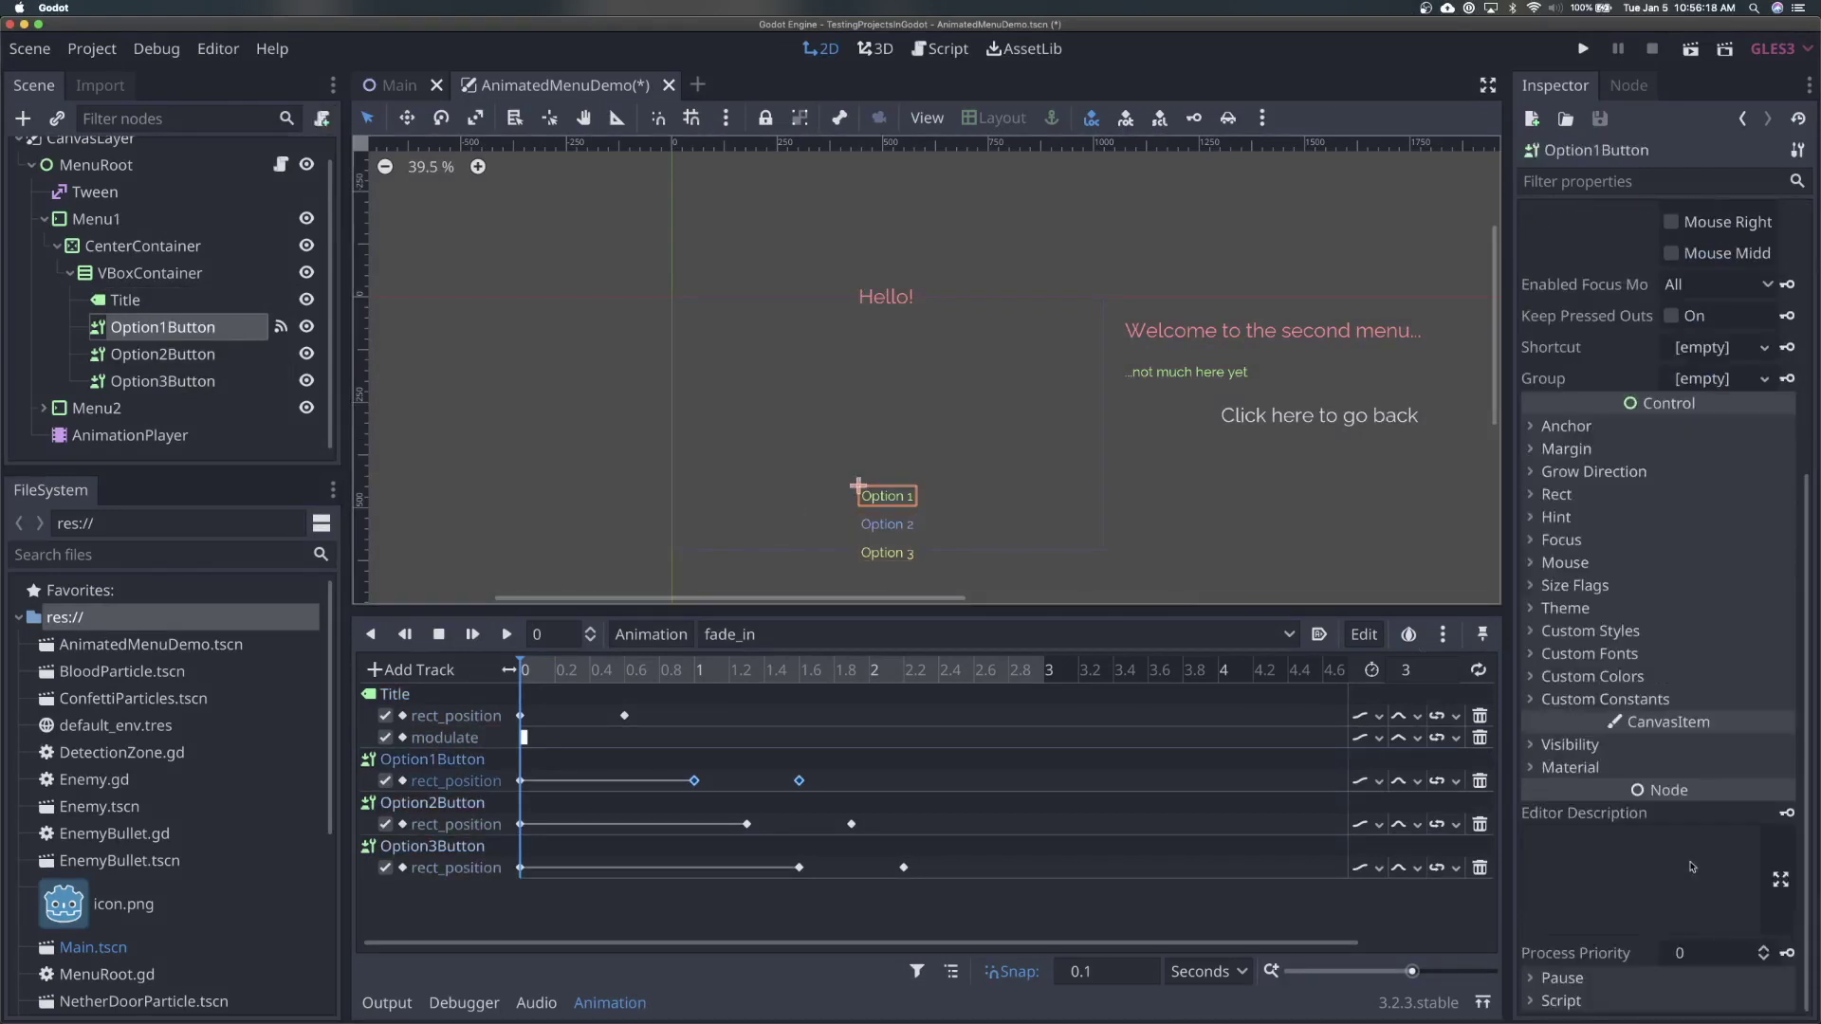
pyautogui.click(1646, 750)
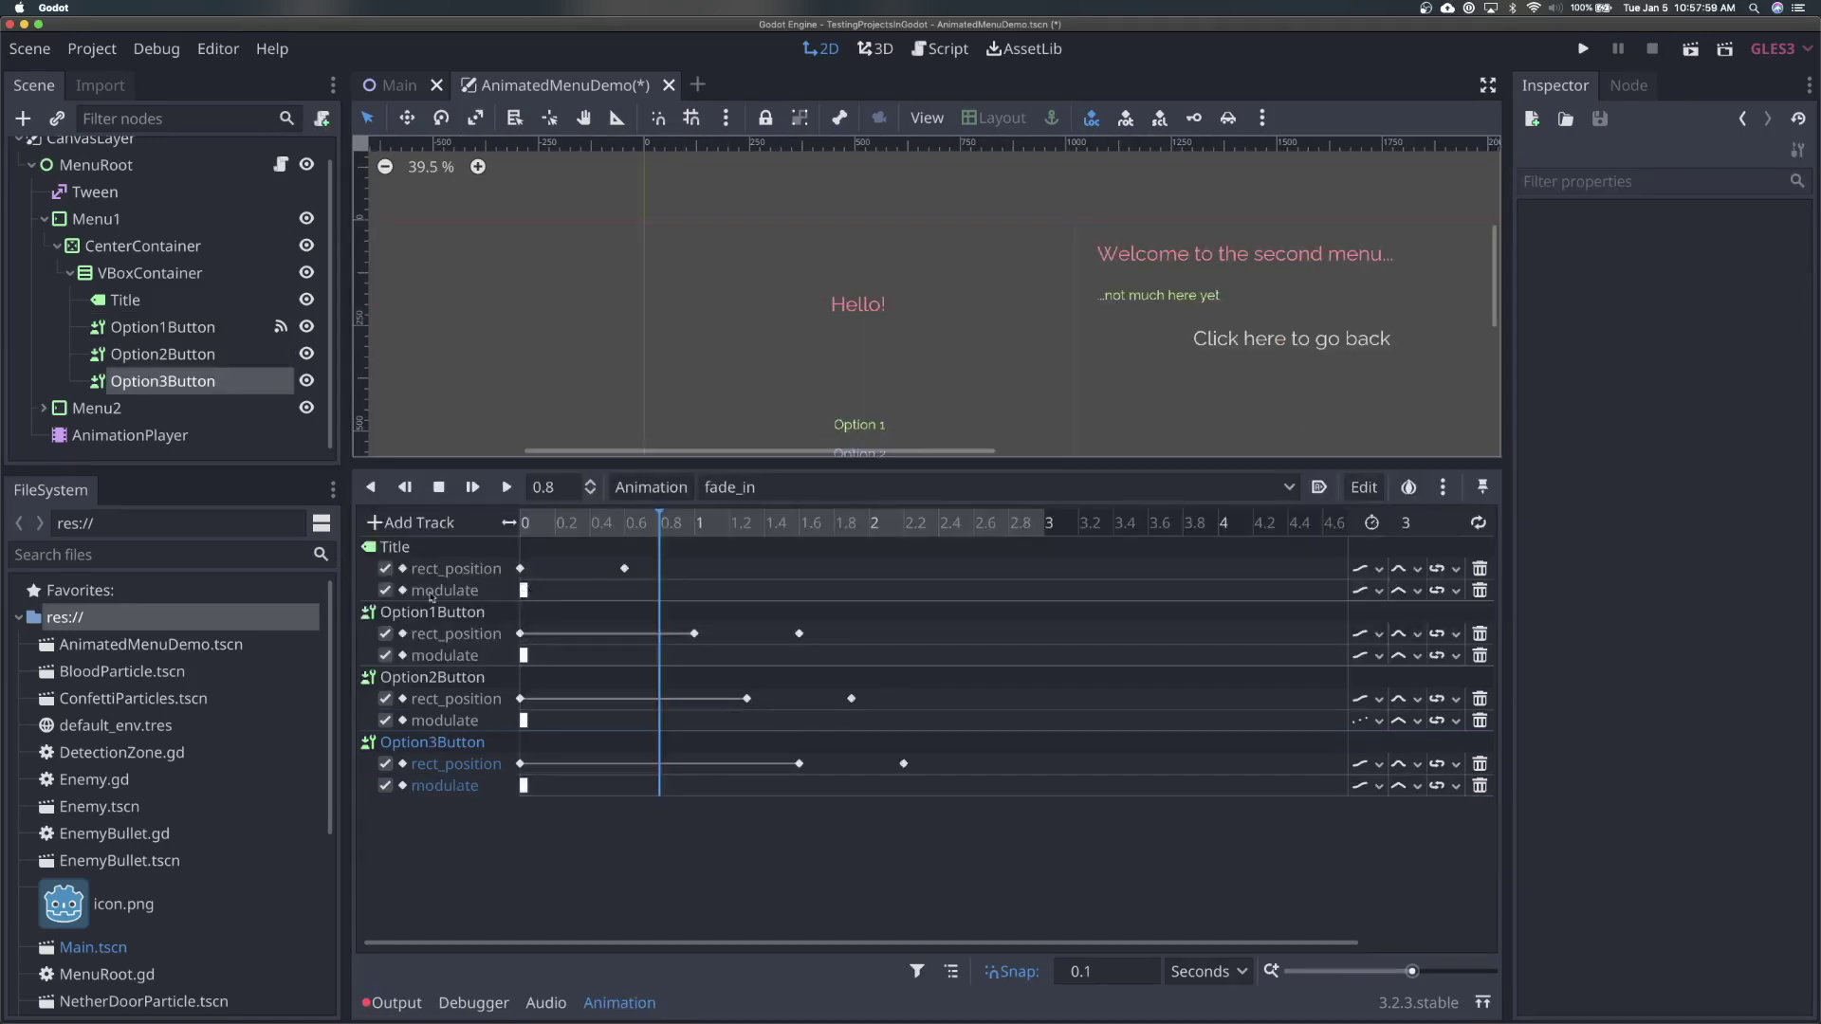
# Duplicate the Title and Option1Button modulate keys and move the copies to 0.6 s
pyautogui.click(524, 591)
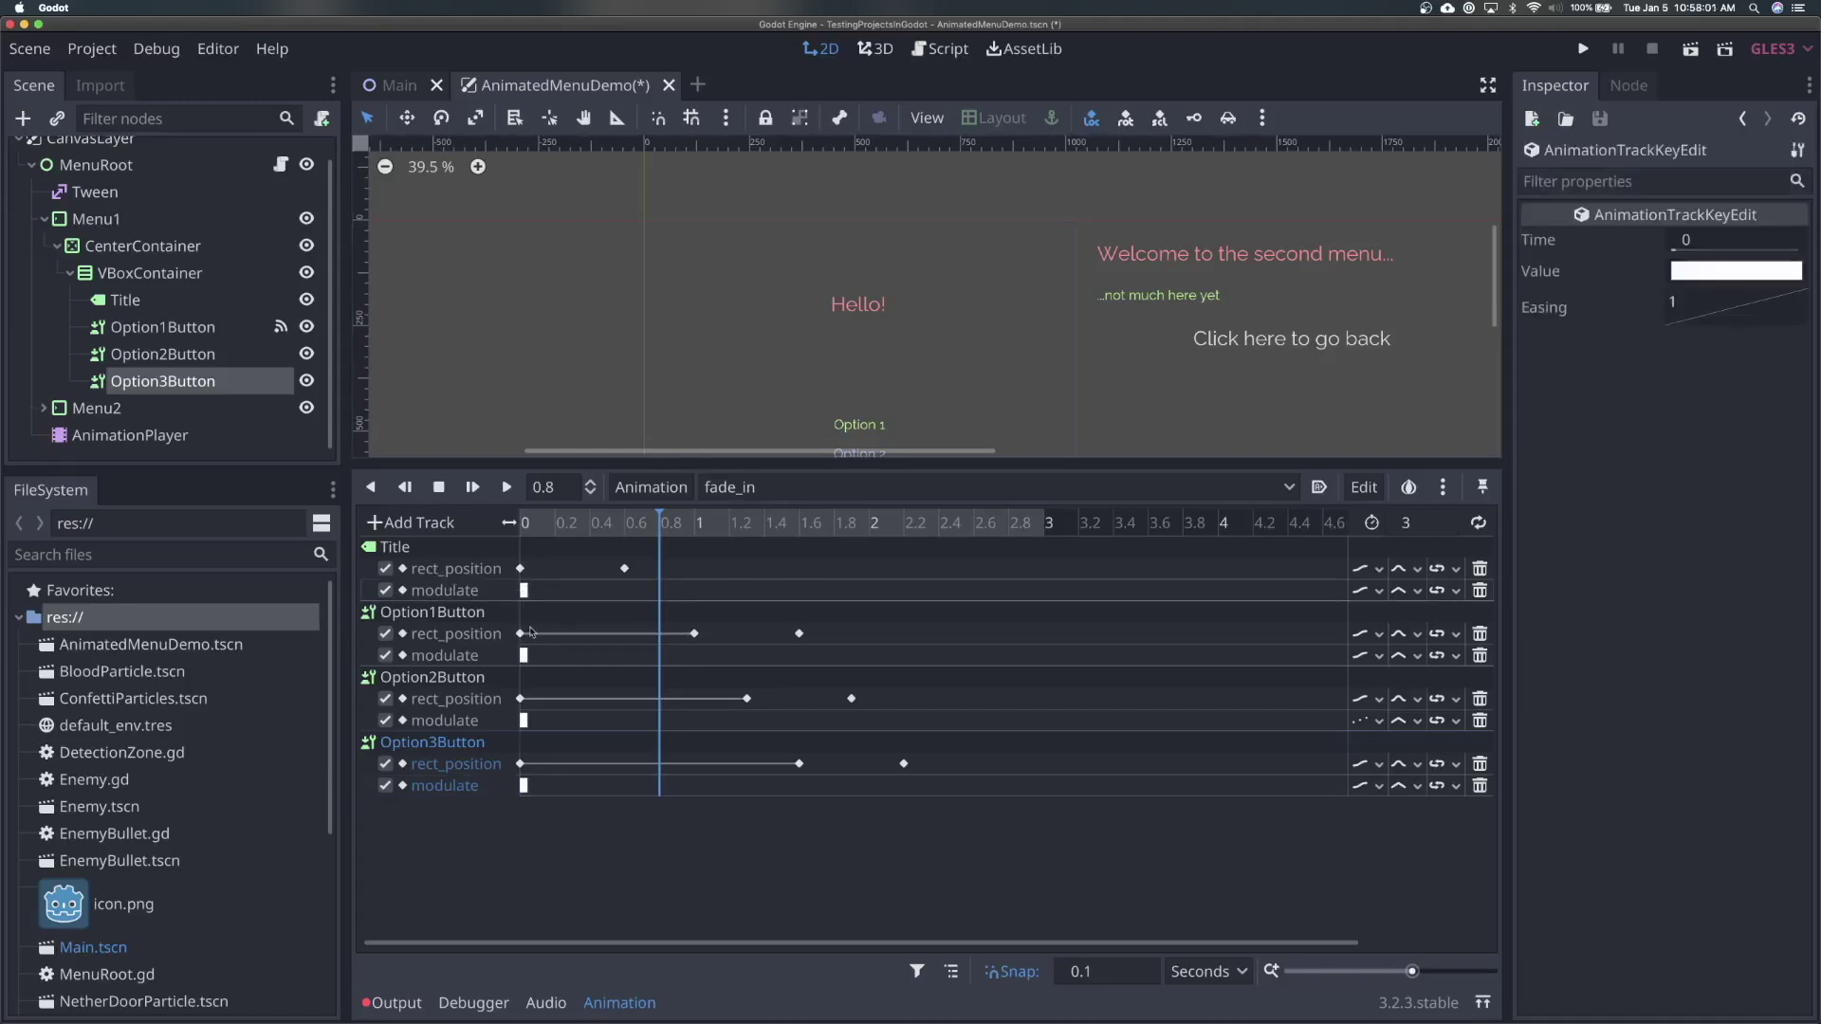
pyautogui.keyDown('shift'); pyautogui.click(524, 656); pyautogui.keyUp('shift')
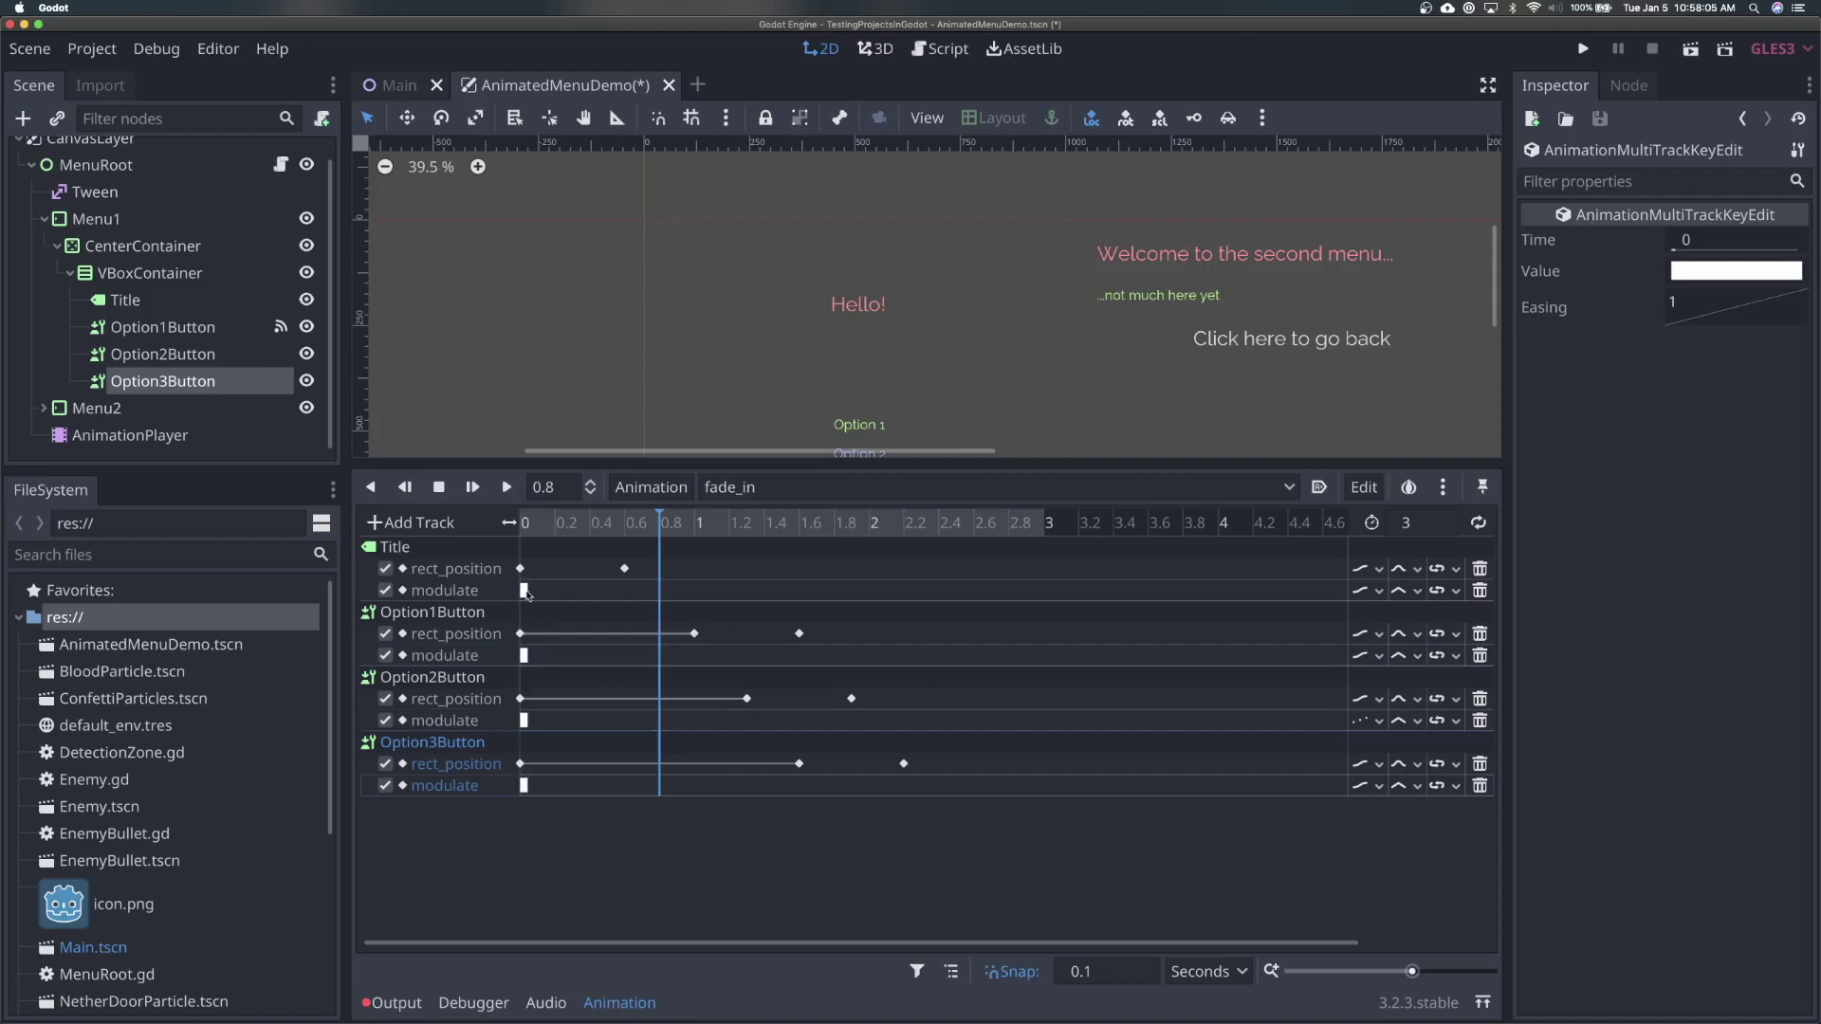
pyautogui.rightClick(662, 600)
pyautogui.click(705, 662)
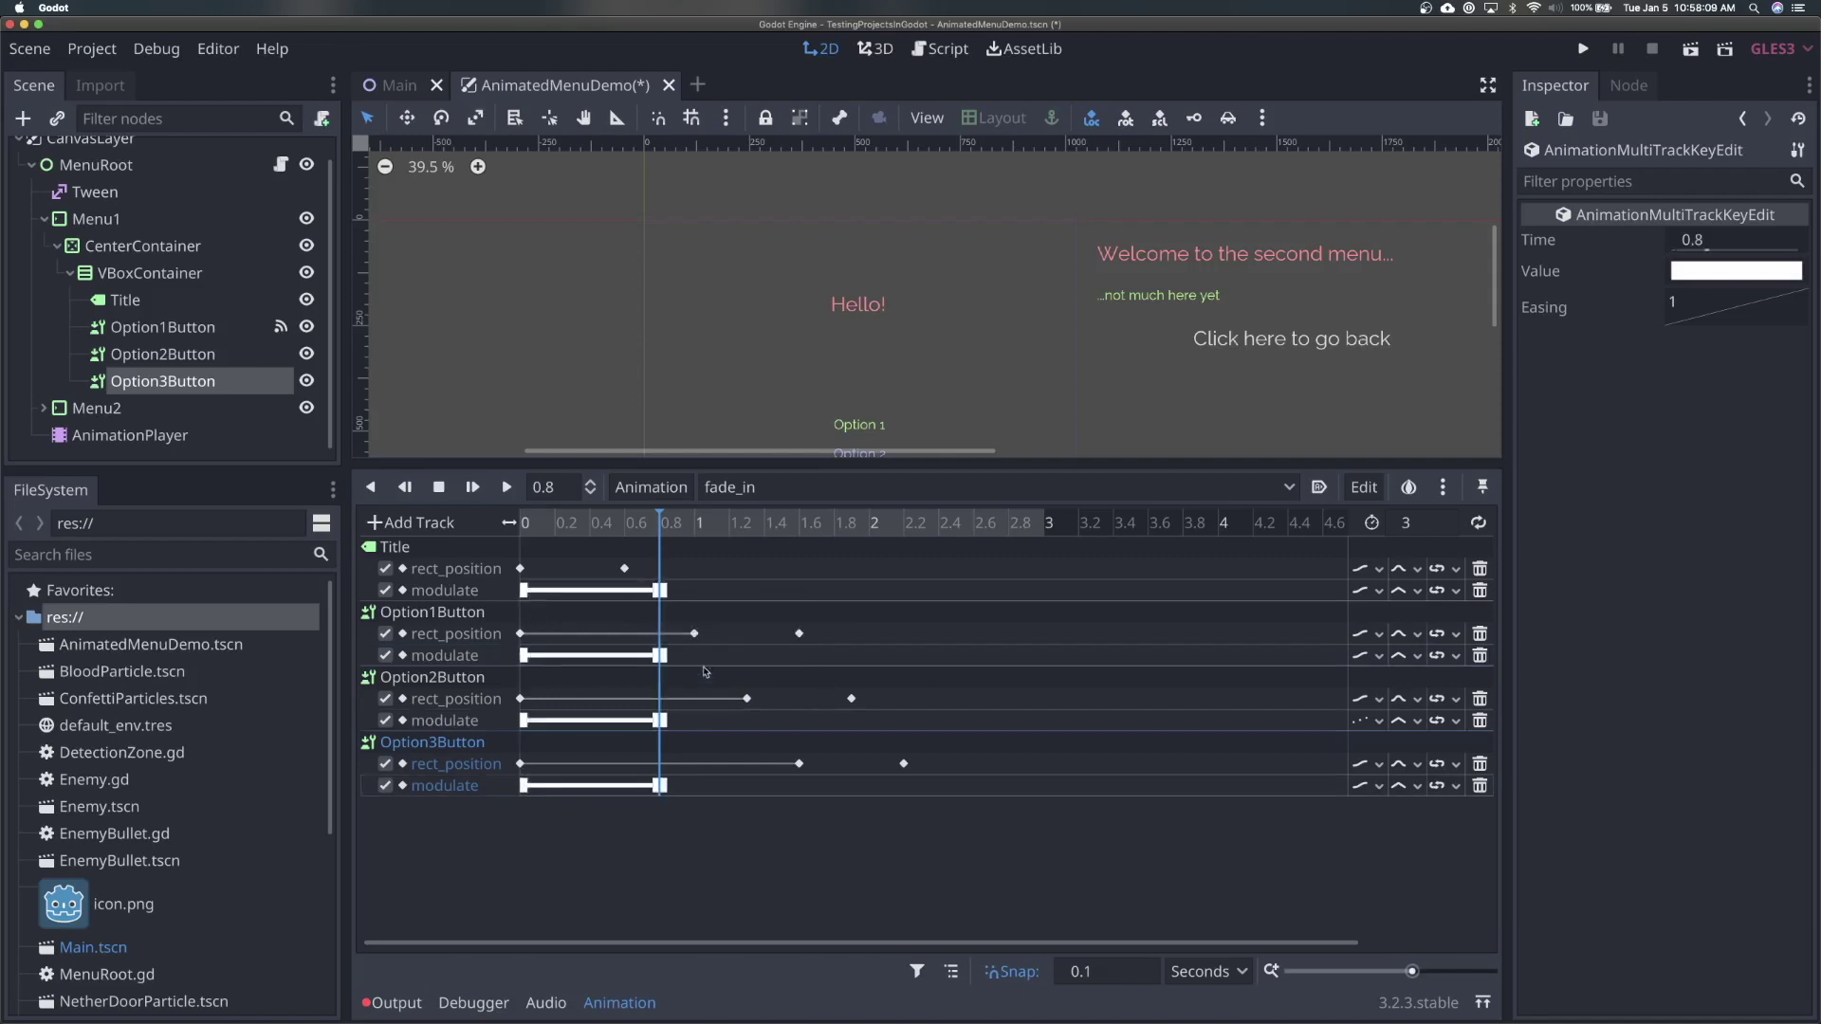
pyautogui.moveTo(655, 594); pyautogui.dragTo(634, 595)
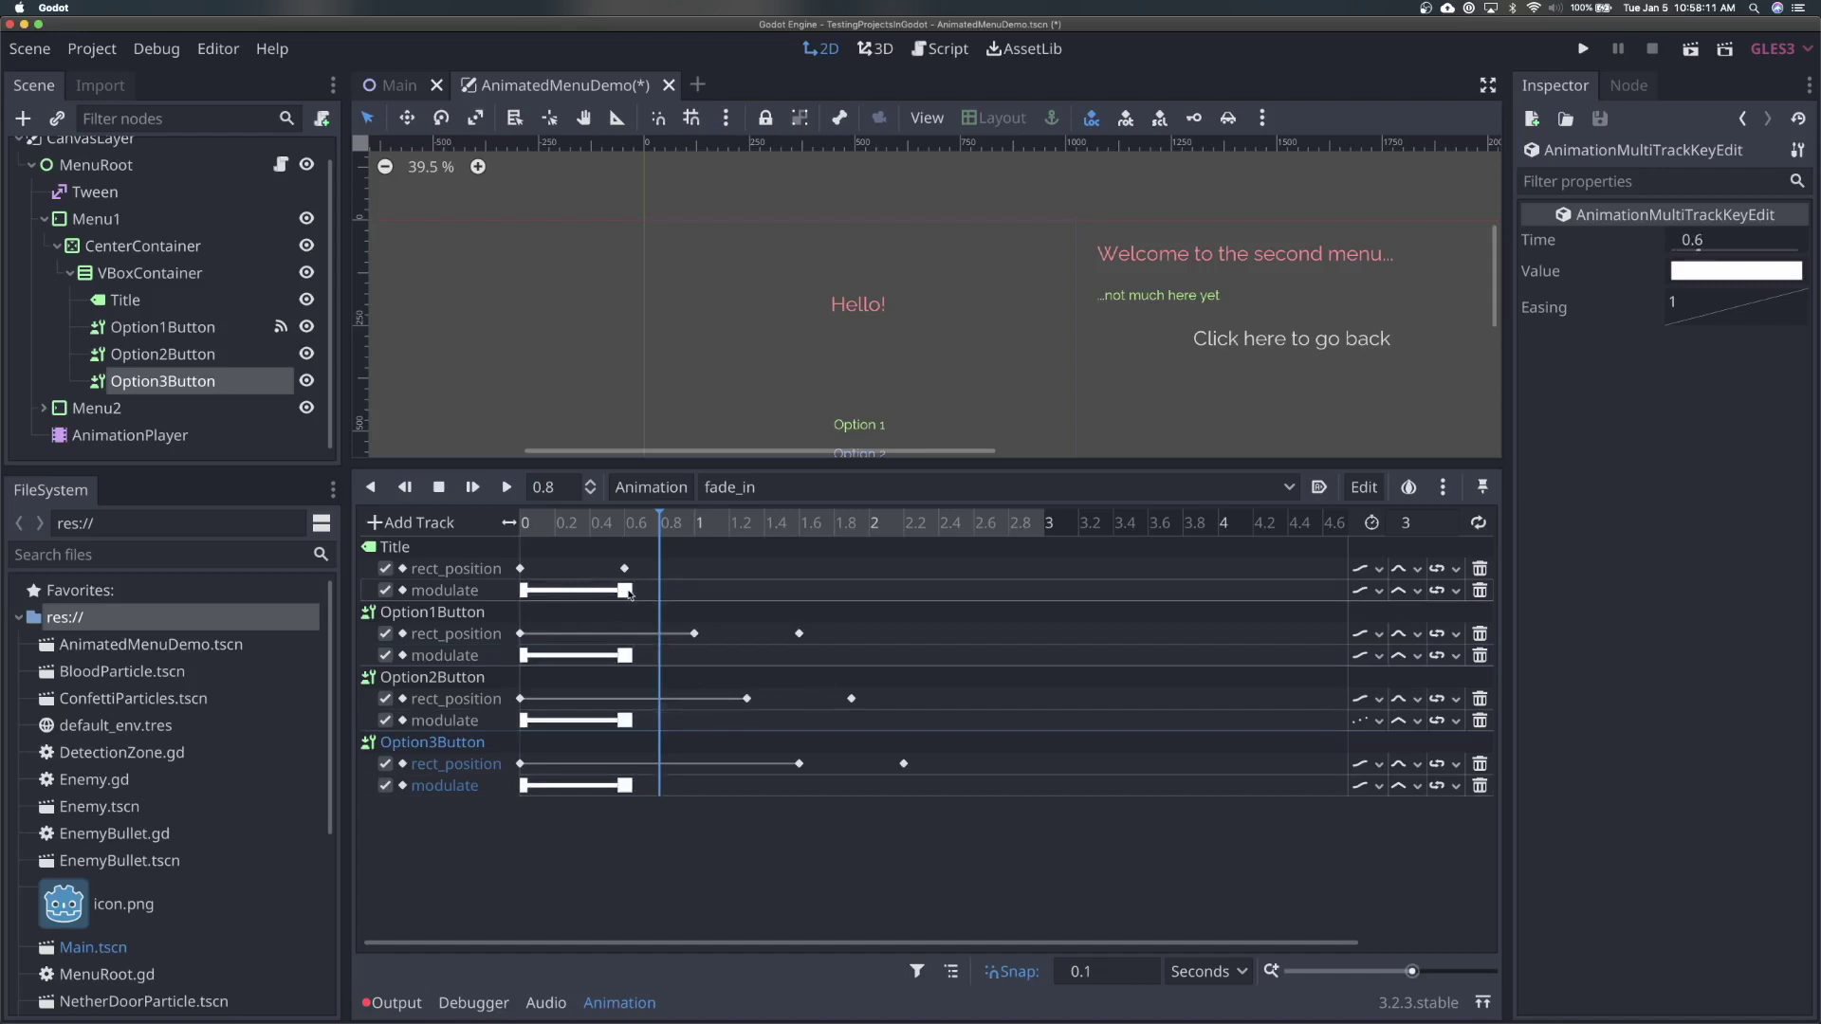
pyautogui.click(695, 594)
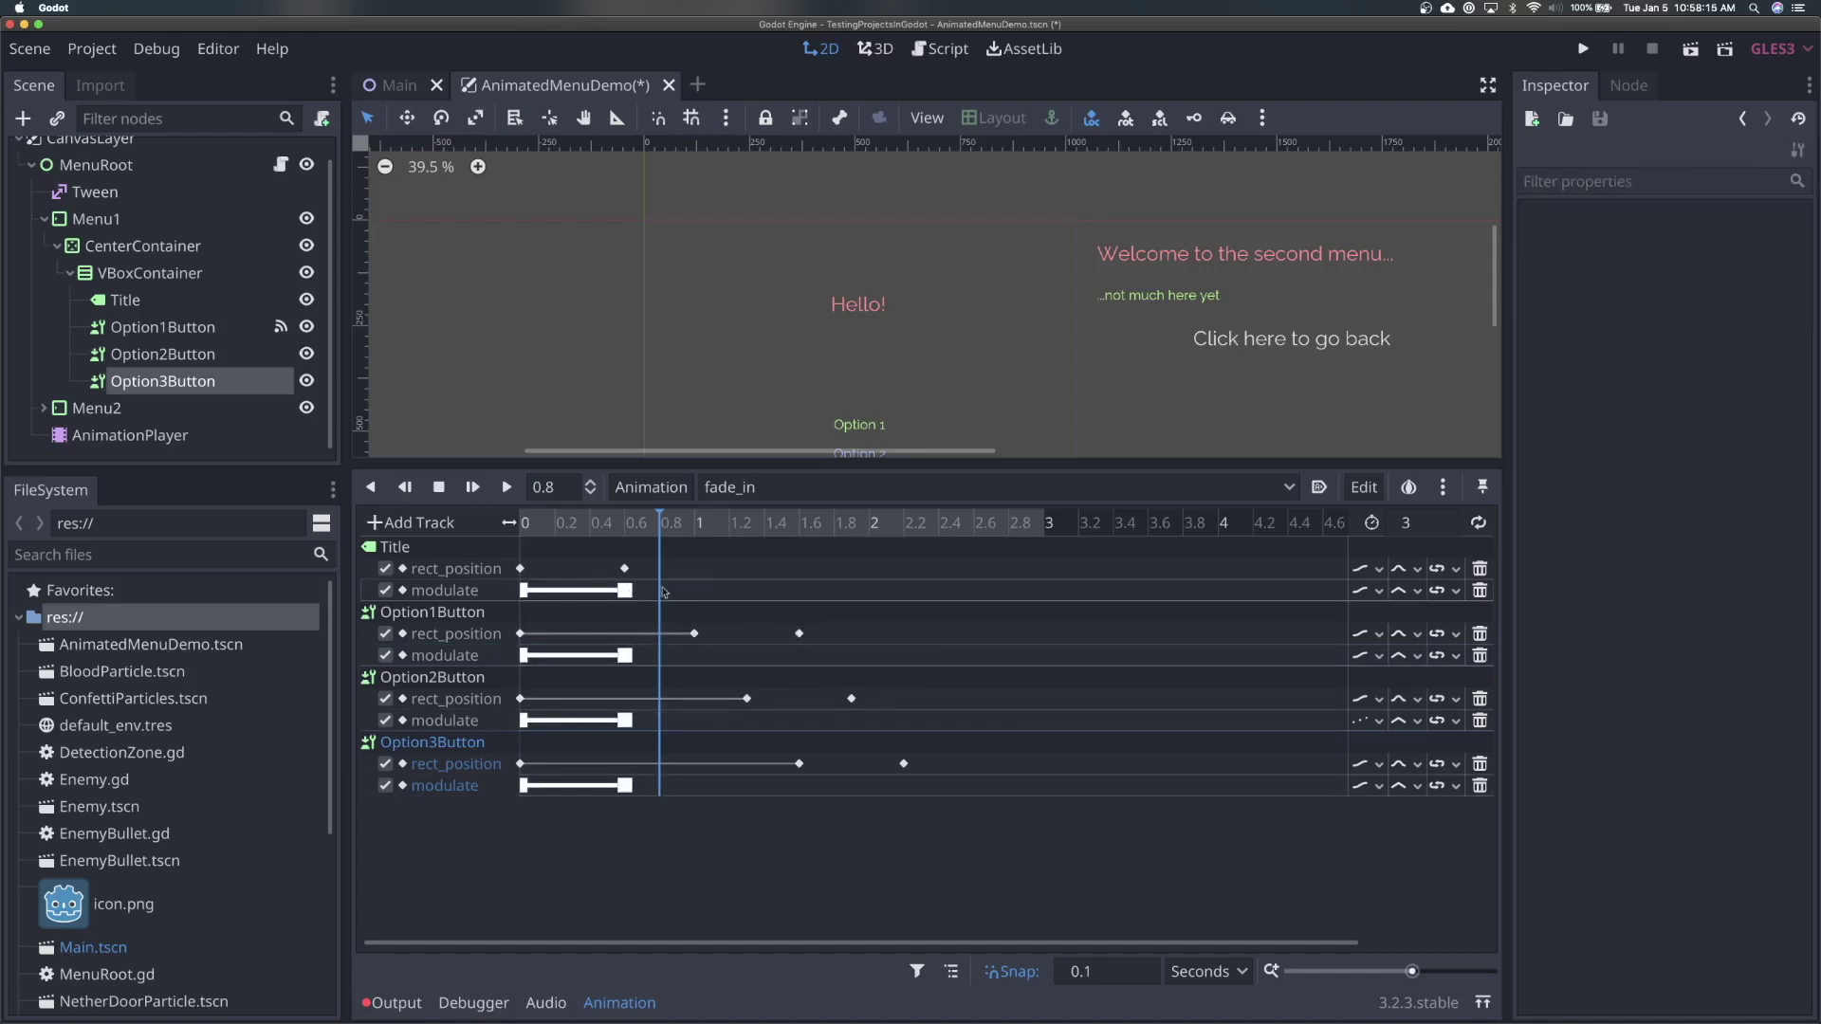
# Make the Title's modulate key at time 0 fully transparent
pyautogui.hscroll(3, 682, 436)
pyautogui.scroll(2, 682, 436)
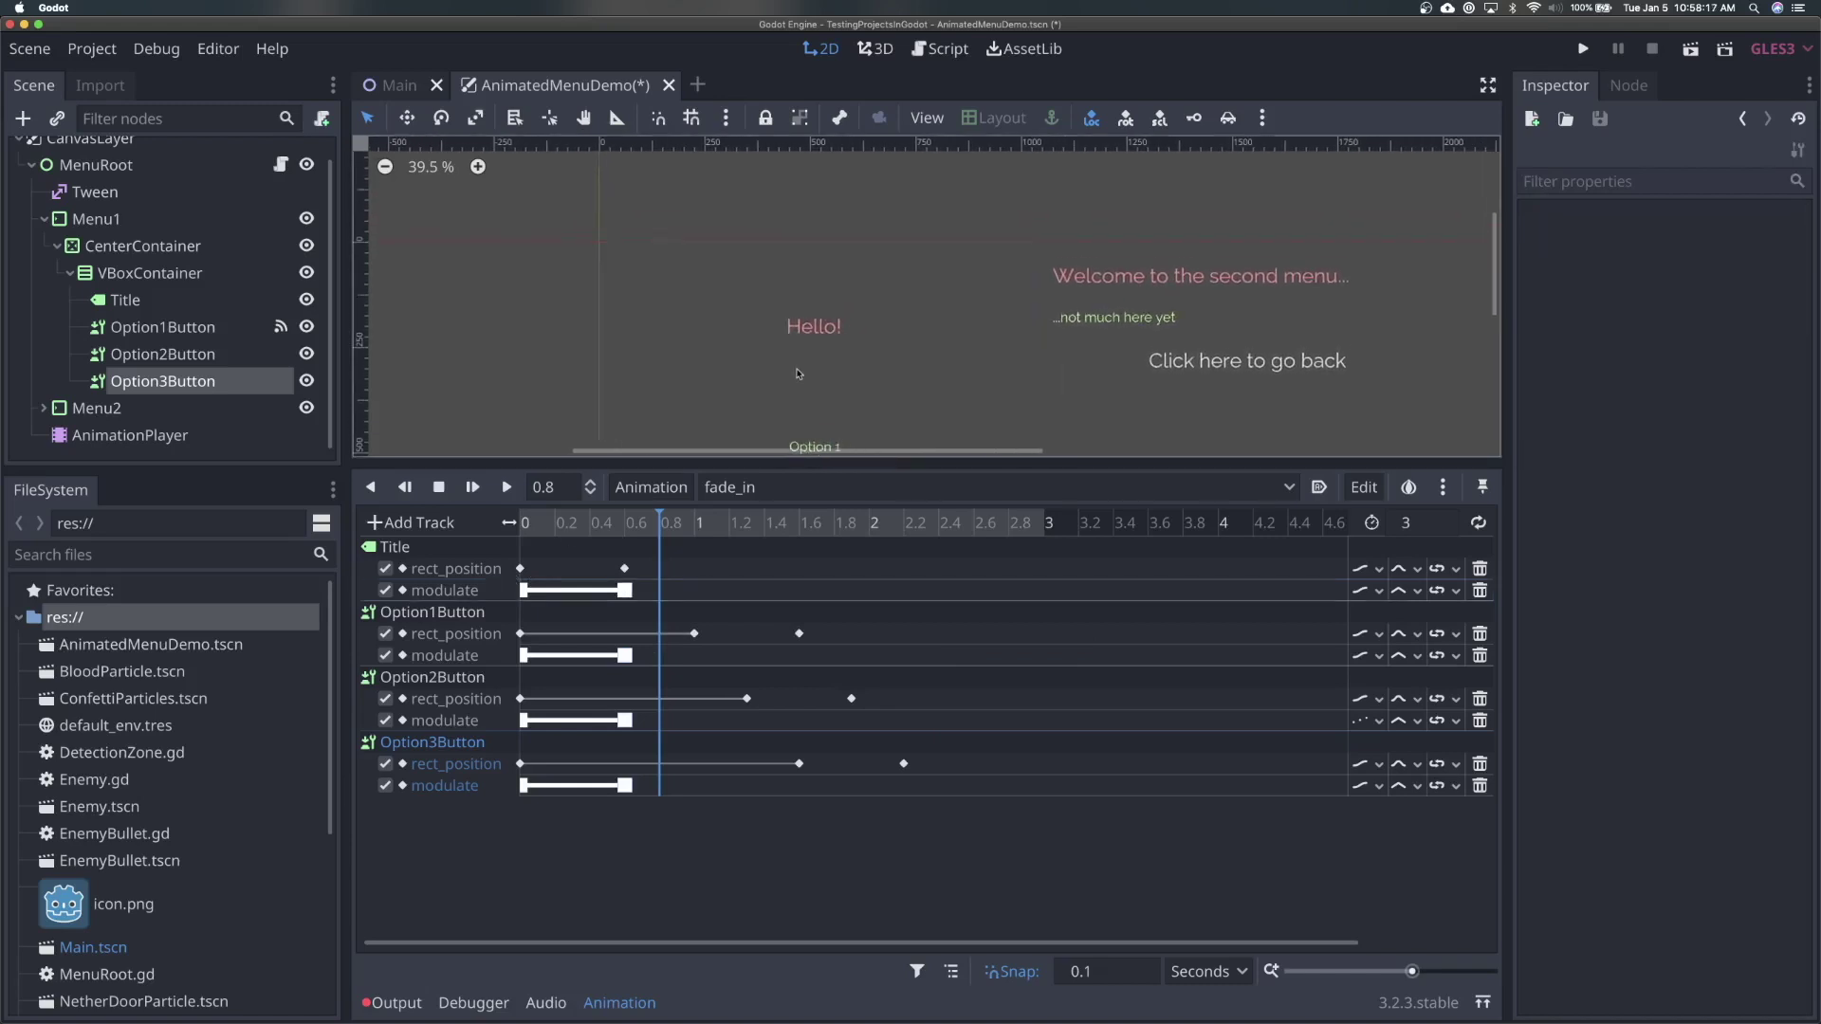
pyautogui.moveTo(531, 520); pyautogui.dragTo(507, 520)
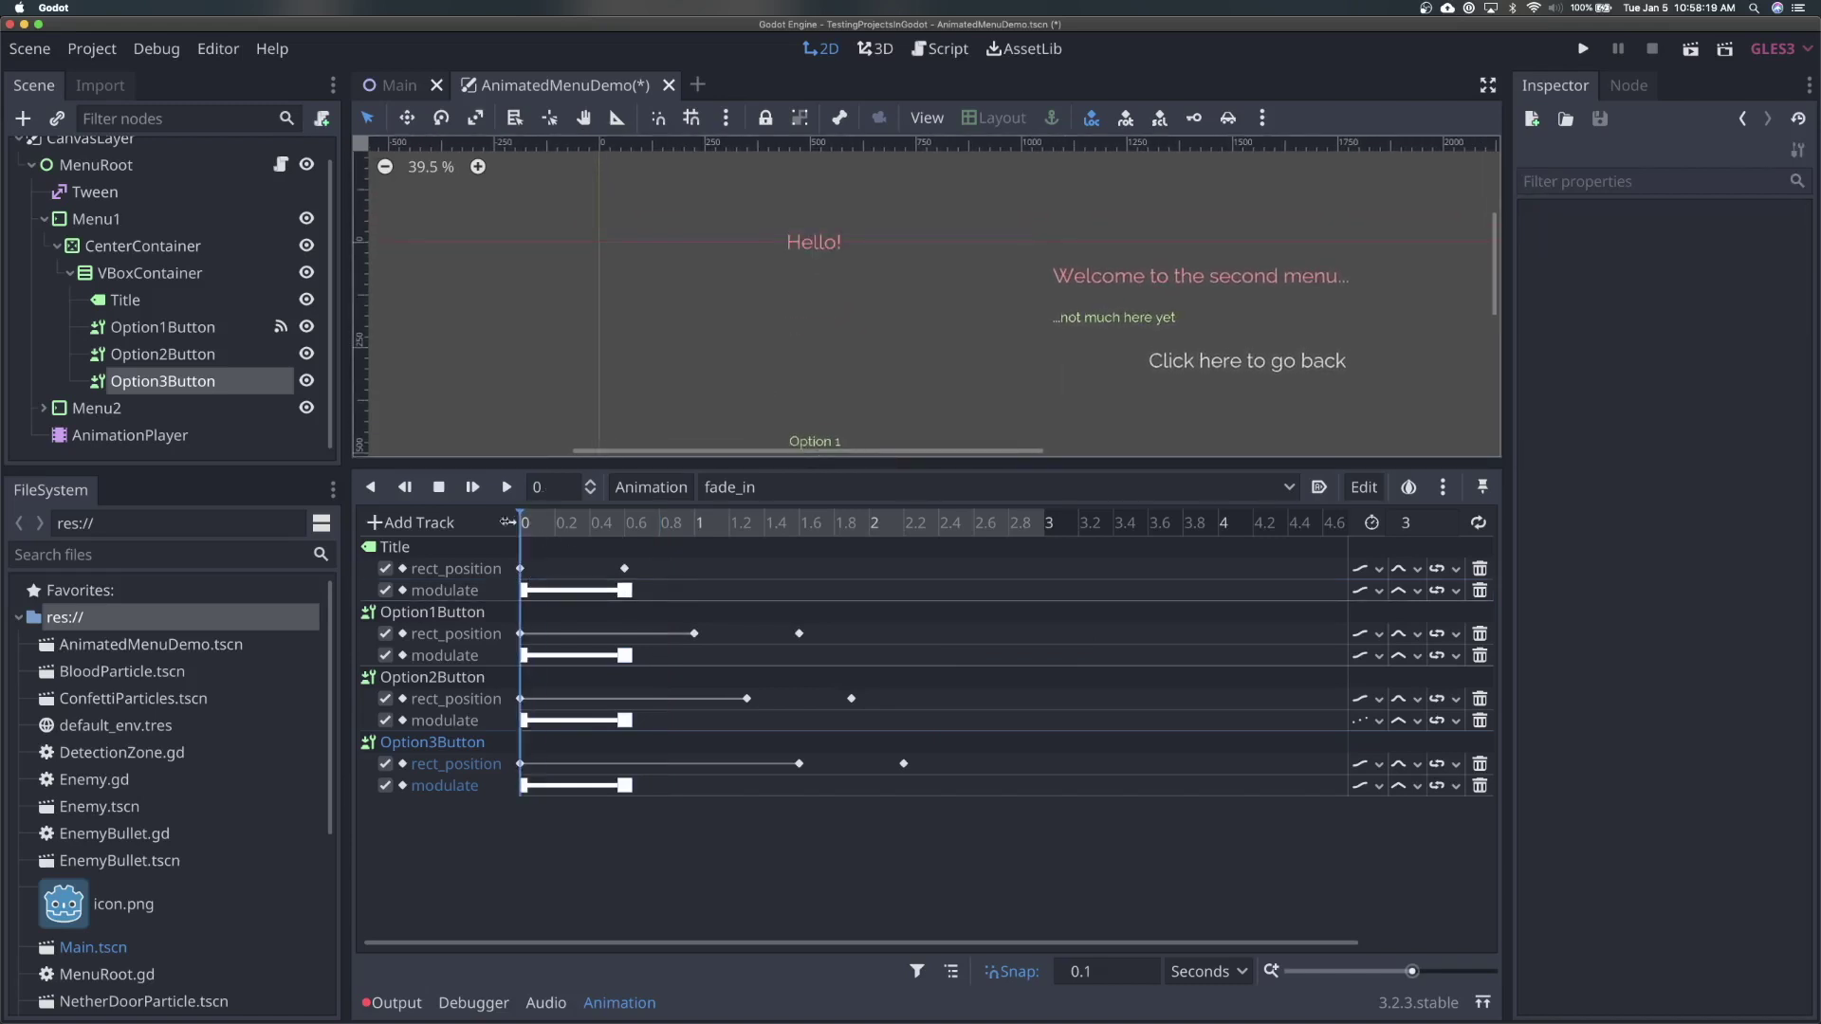
pyautogui.click(524, 590)
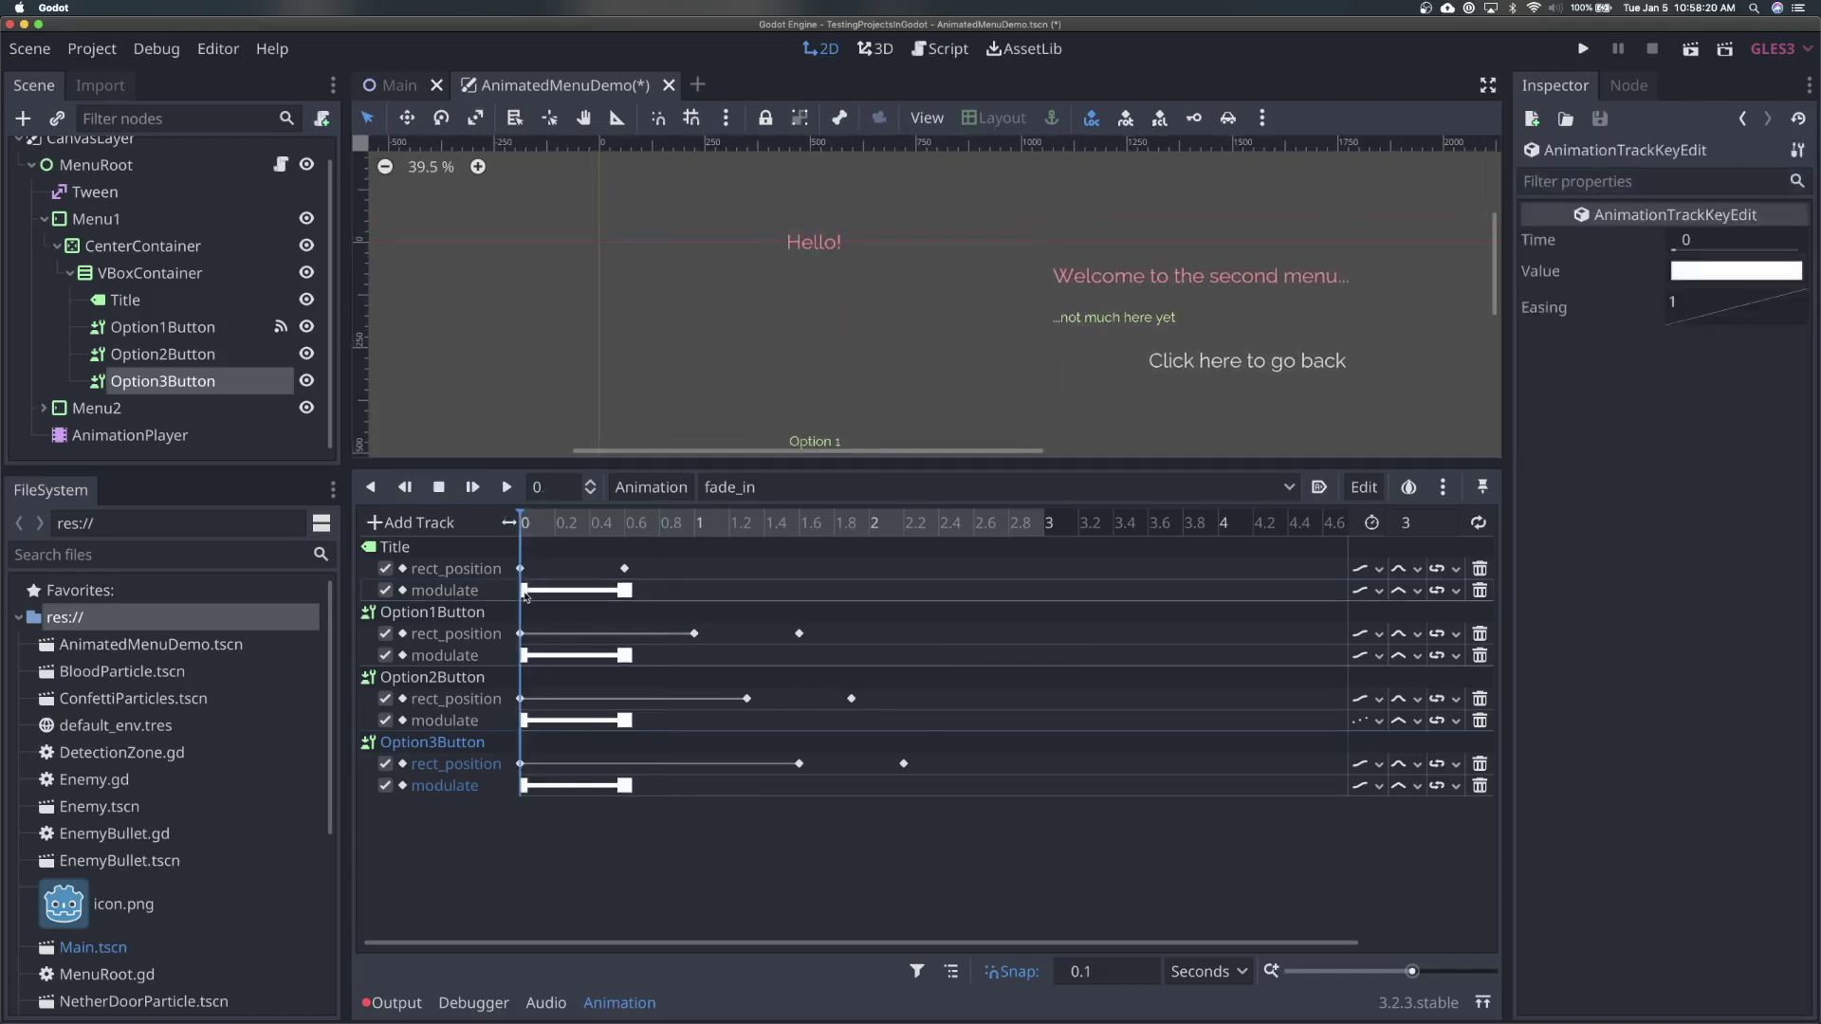
pyautogui.click(1728, 272)
pyautogui.moveTo(1588, 284); pyautogui.dragTo(1434, 285)
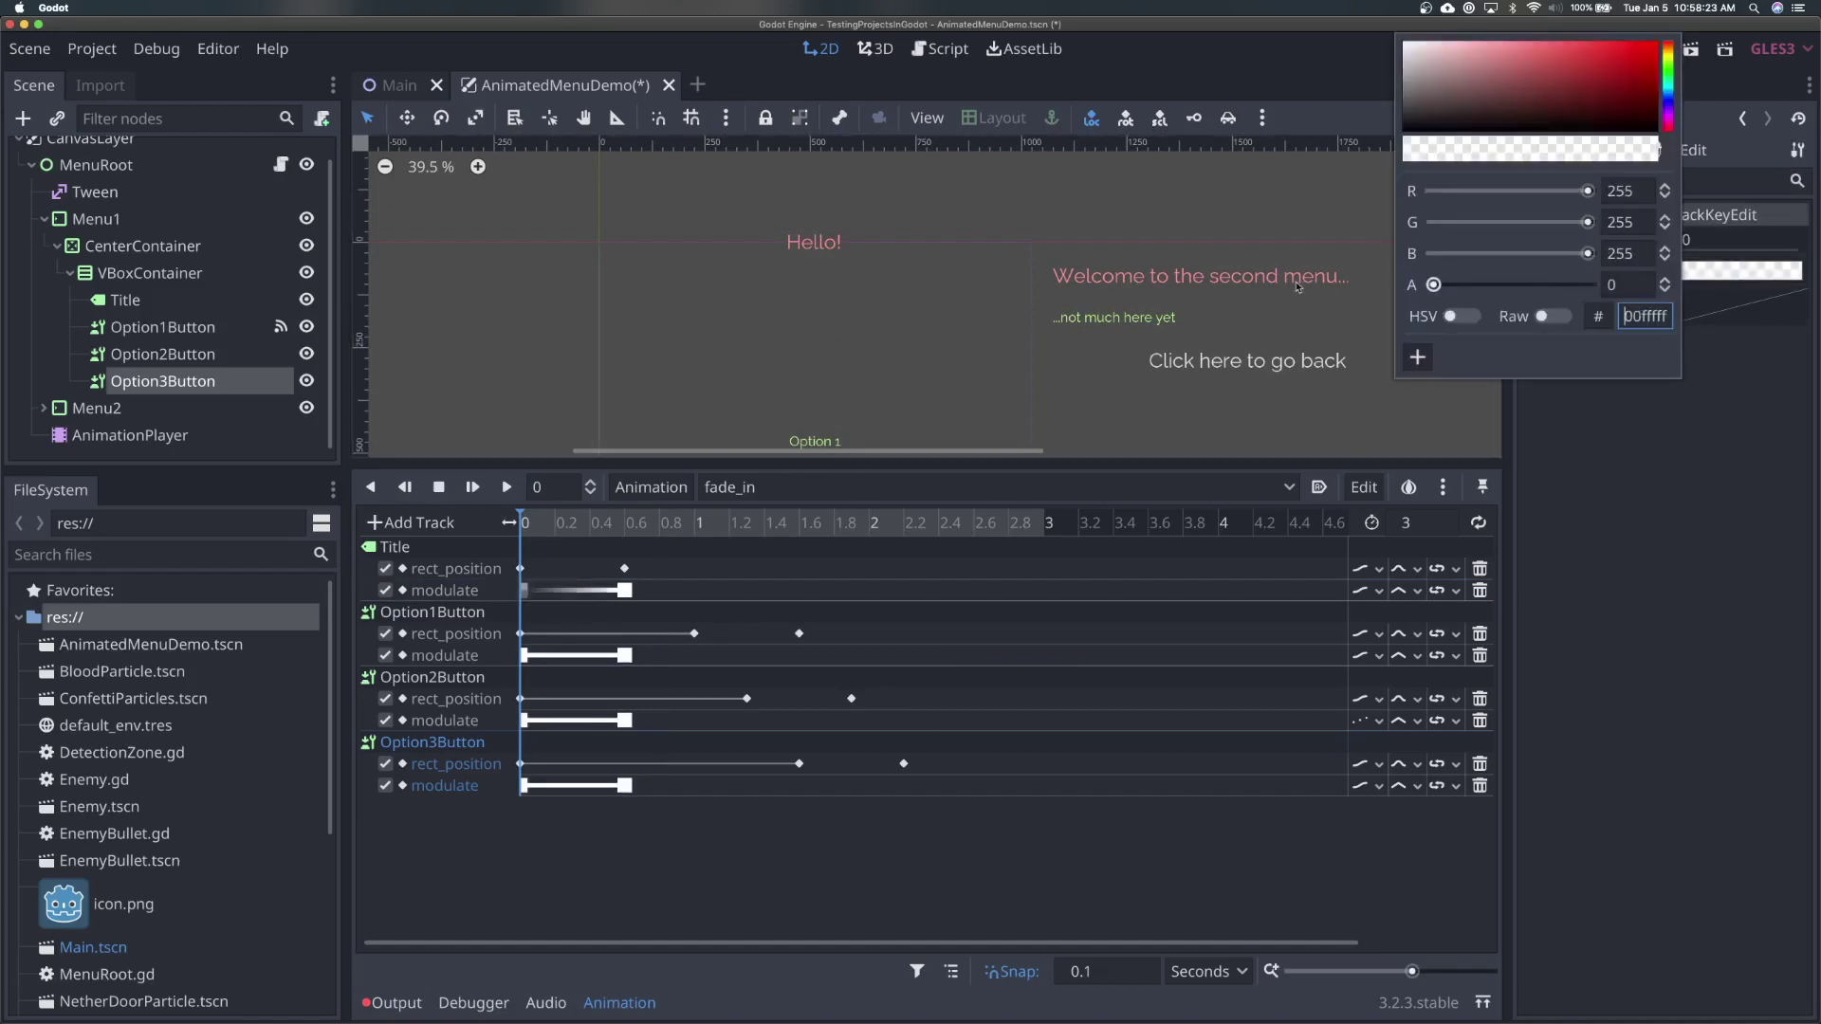
pyautogui.click(801, 808)
# Shift the Title's transparent key to 0.2 s and play the animation to preview the fade
pyautogui.moveTo(537, 519)
pyautogui.mouseDown()
pyautogui.moveTo(622, 514)
pyautogui.moveTo(556, 516)
pyautogui.mouseUp()
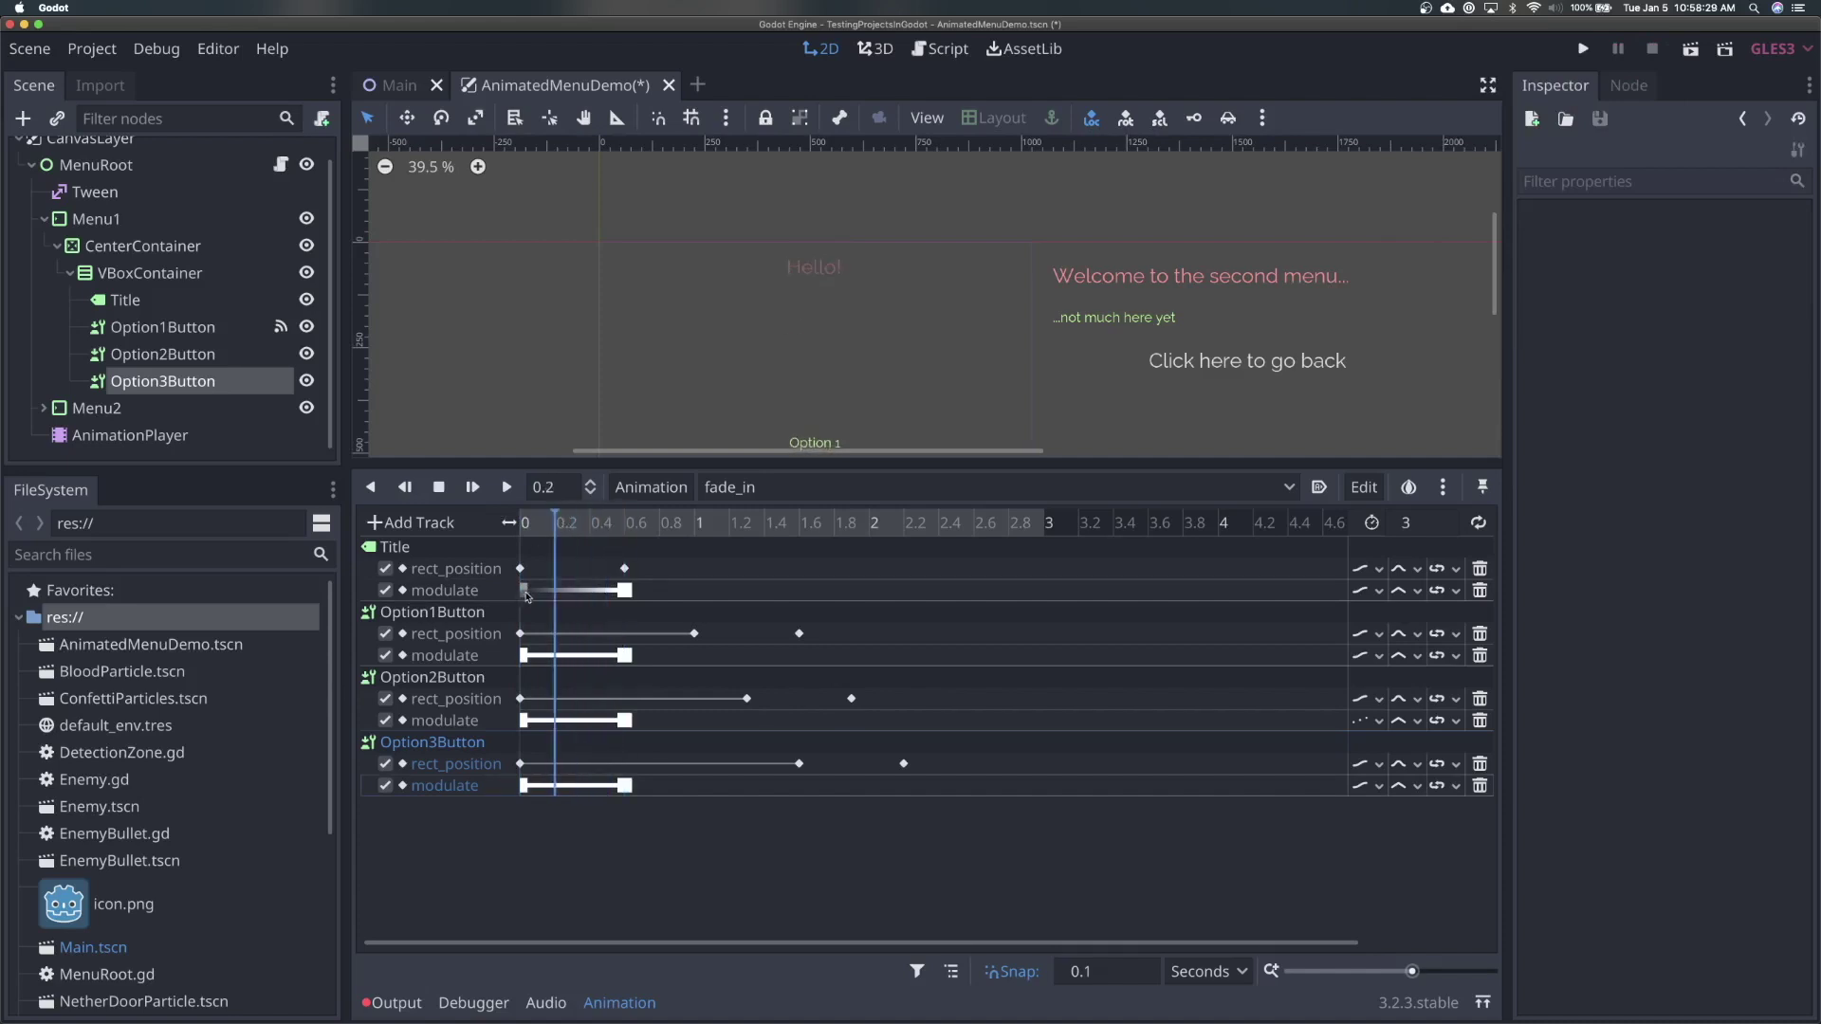
pyautogui.moveTo(527, 595); pyautogui.dragTo(556, 596)
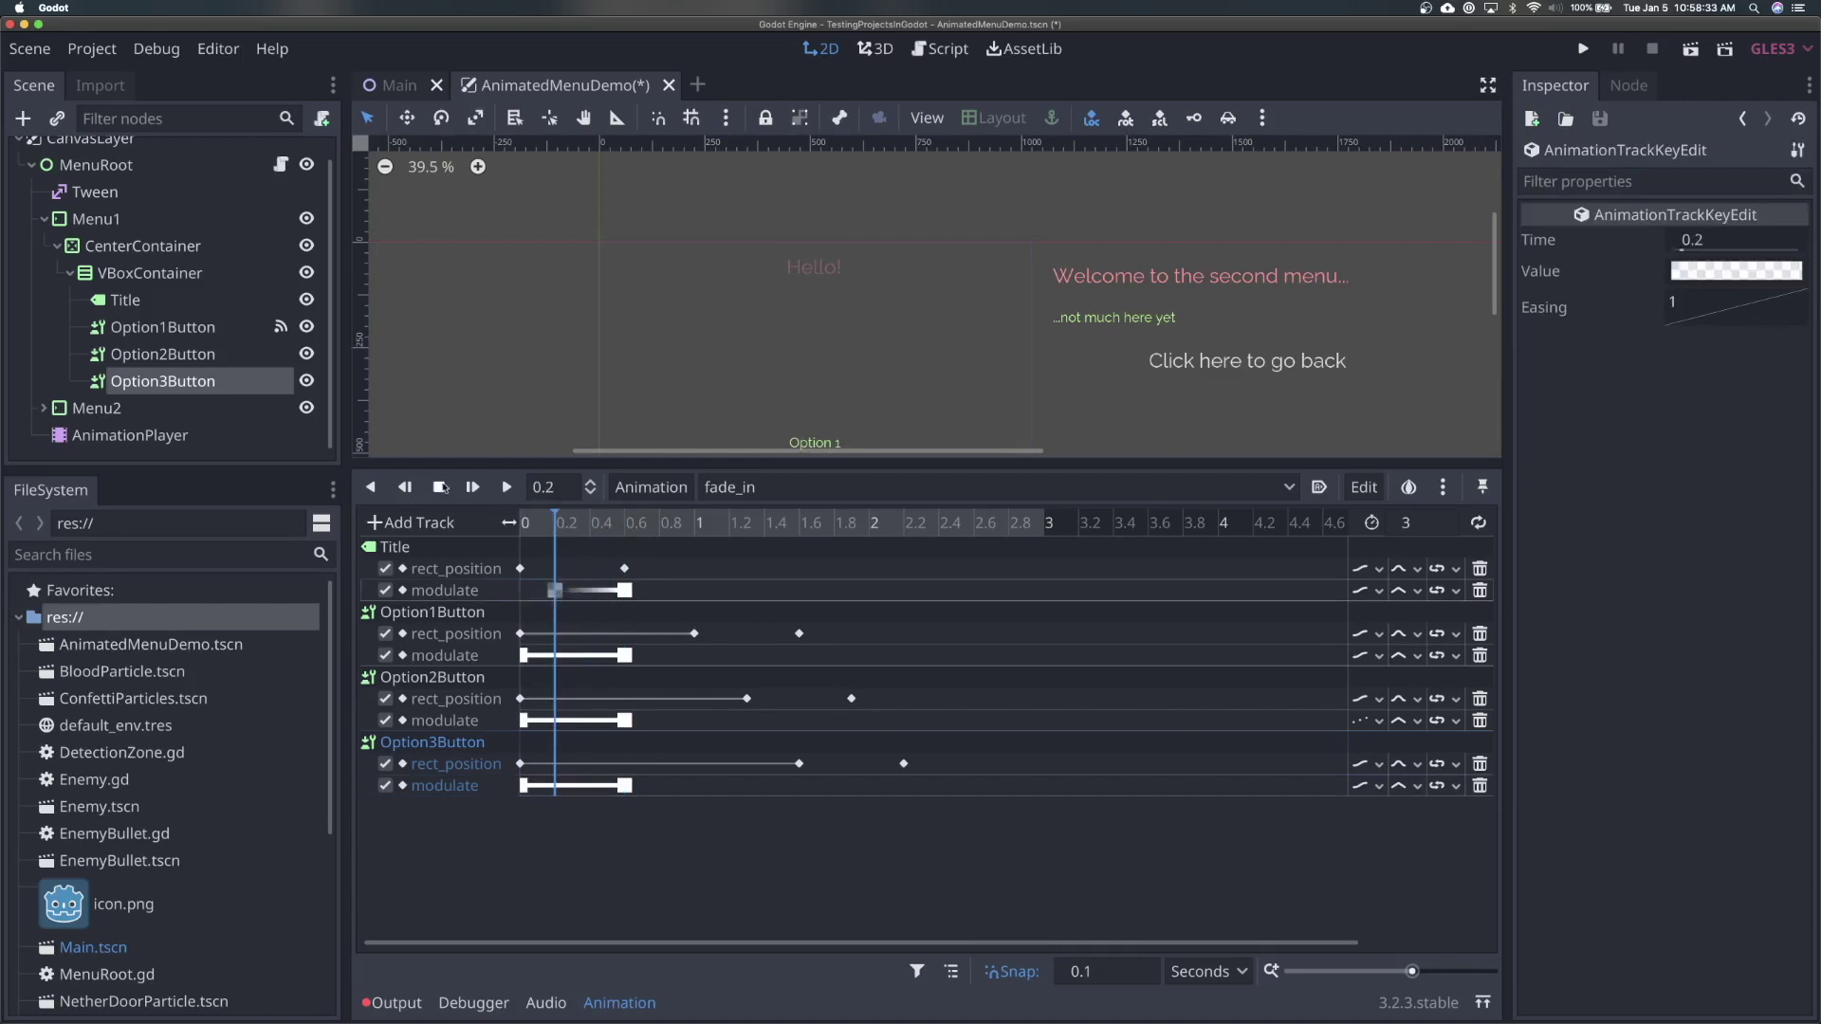
pyautogui.click(461, 487)
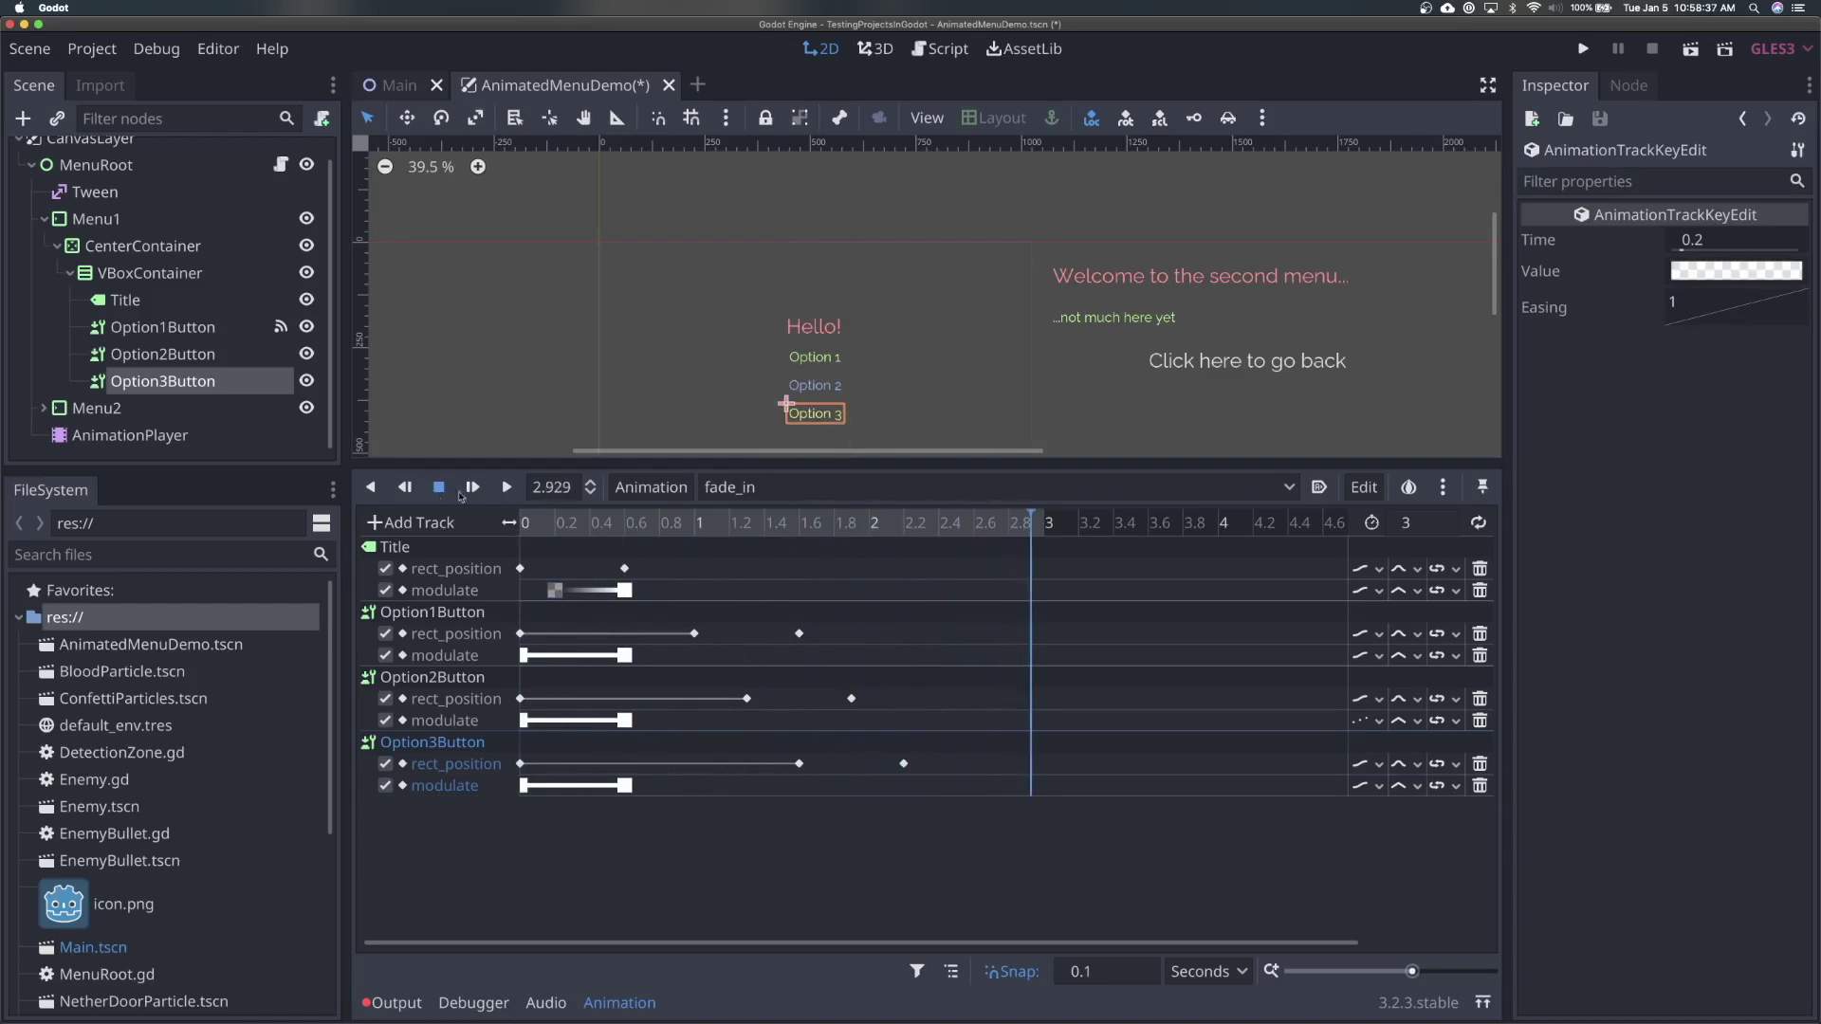
pyautogui.click(526, 525)
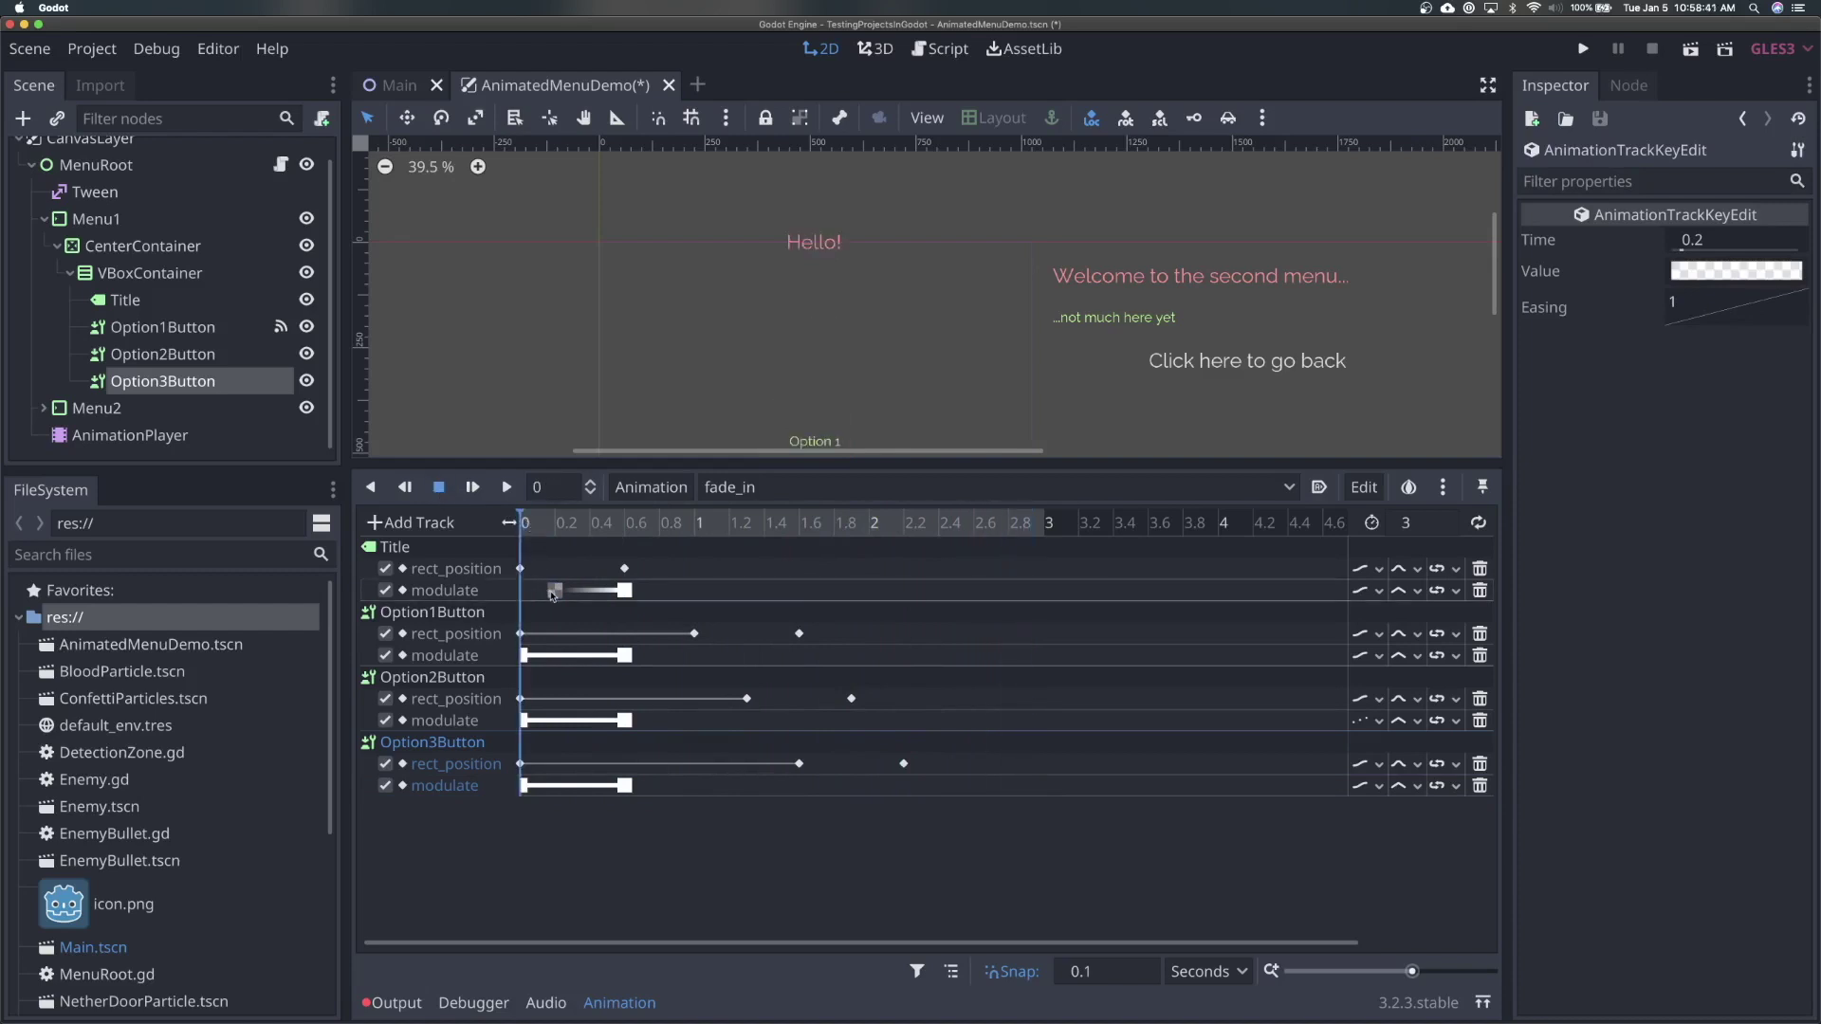
pyautogui.click(523, 597)
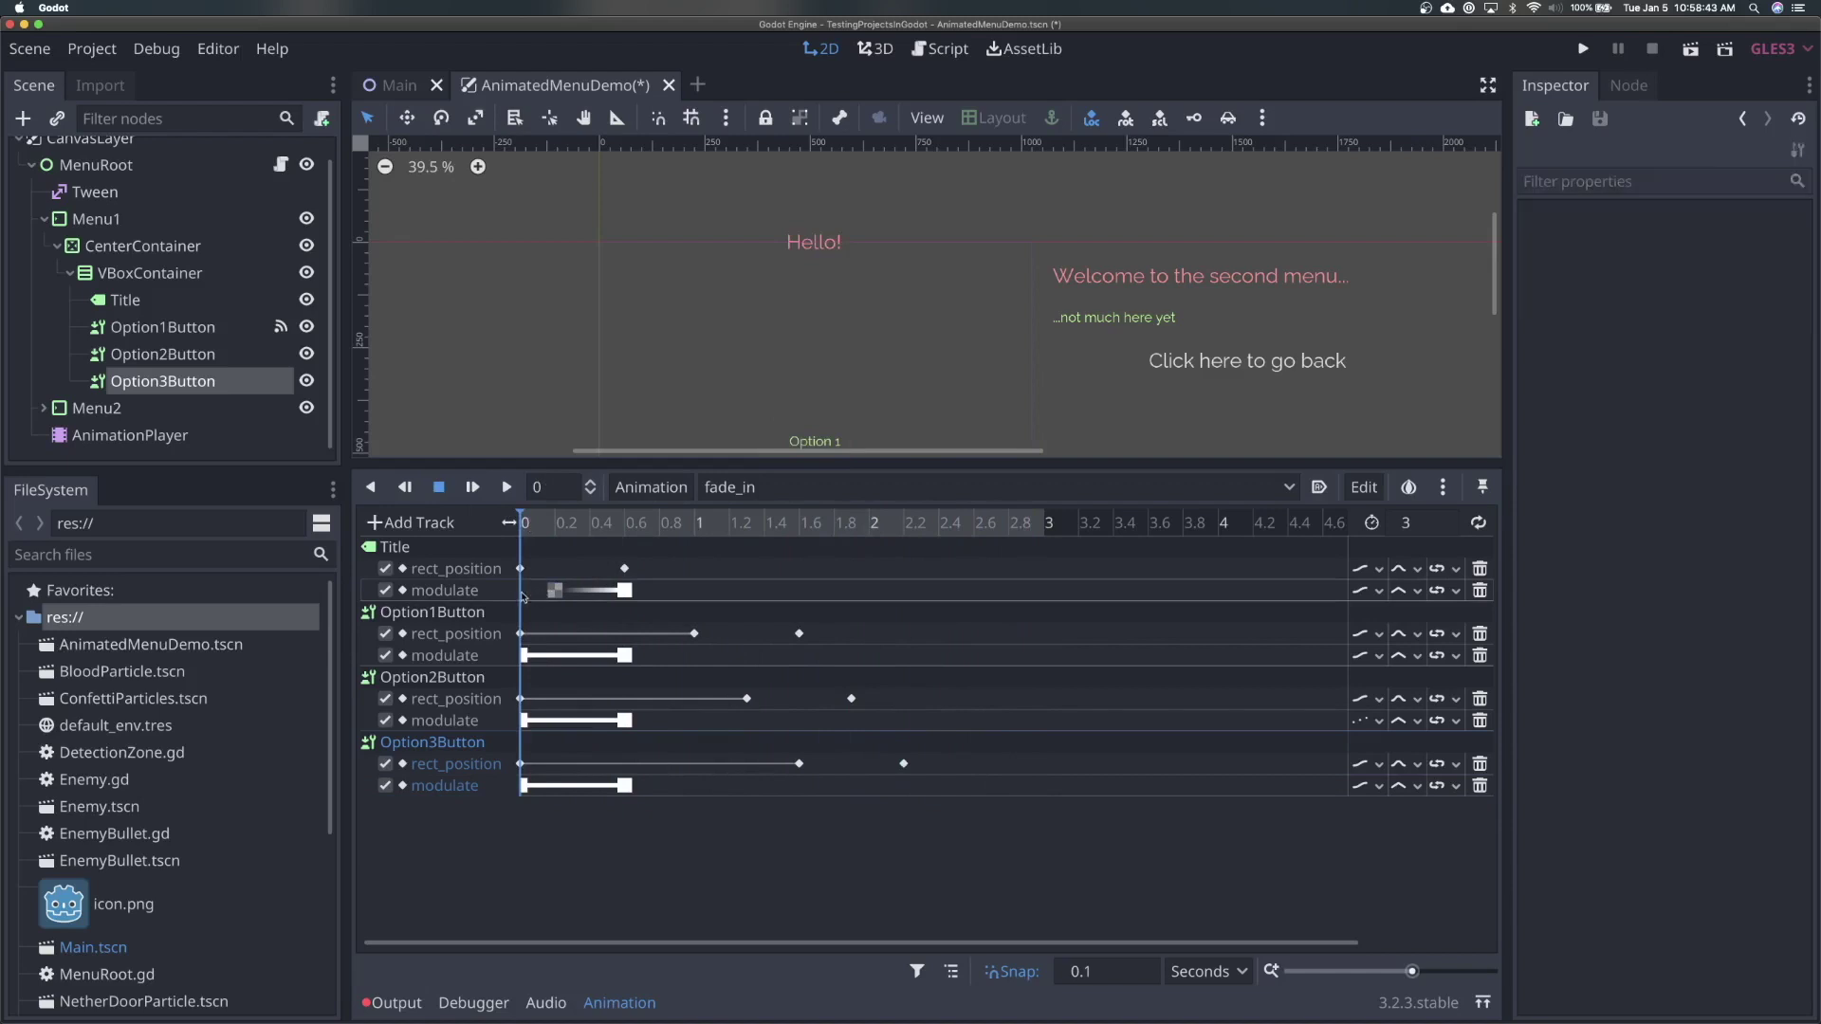
pyautogui.rightClick(555, 596)
pyautogui.click(521, 596)
# Copy the Title's transparent key back to 0, nudge the 0.2 key earlier, and replay
pyautogui.click(555, 591)
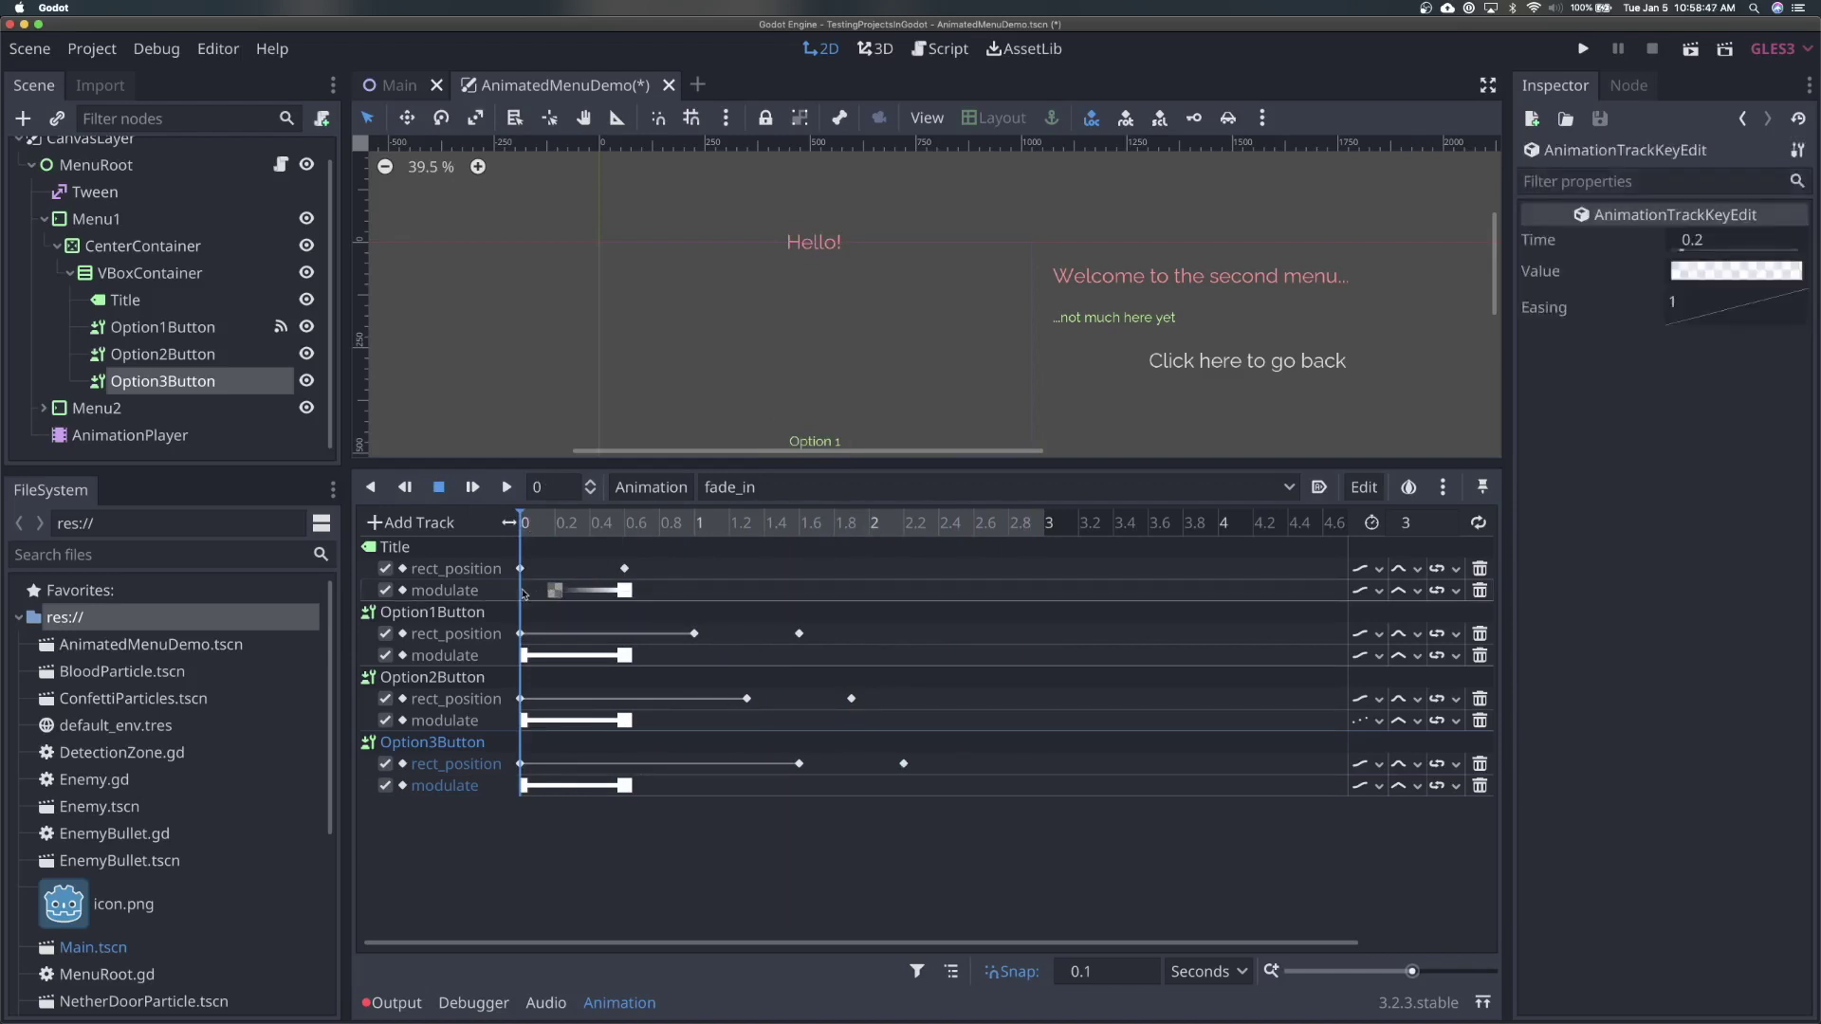
pyautogui.rightClick(524, 594)
pyautogui.click(573, 666)
pyautogui.moveTo(527, 526)
pyautogui.mouseDown()
pyautogui.moveTo(626, 535)
pyautogui.moveTo(520, 529)
pyautogui.mouseUp()
pyautogui.click(469, 487)
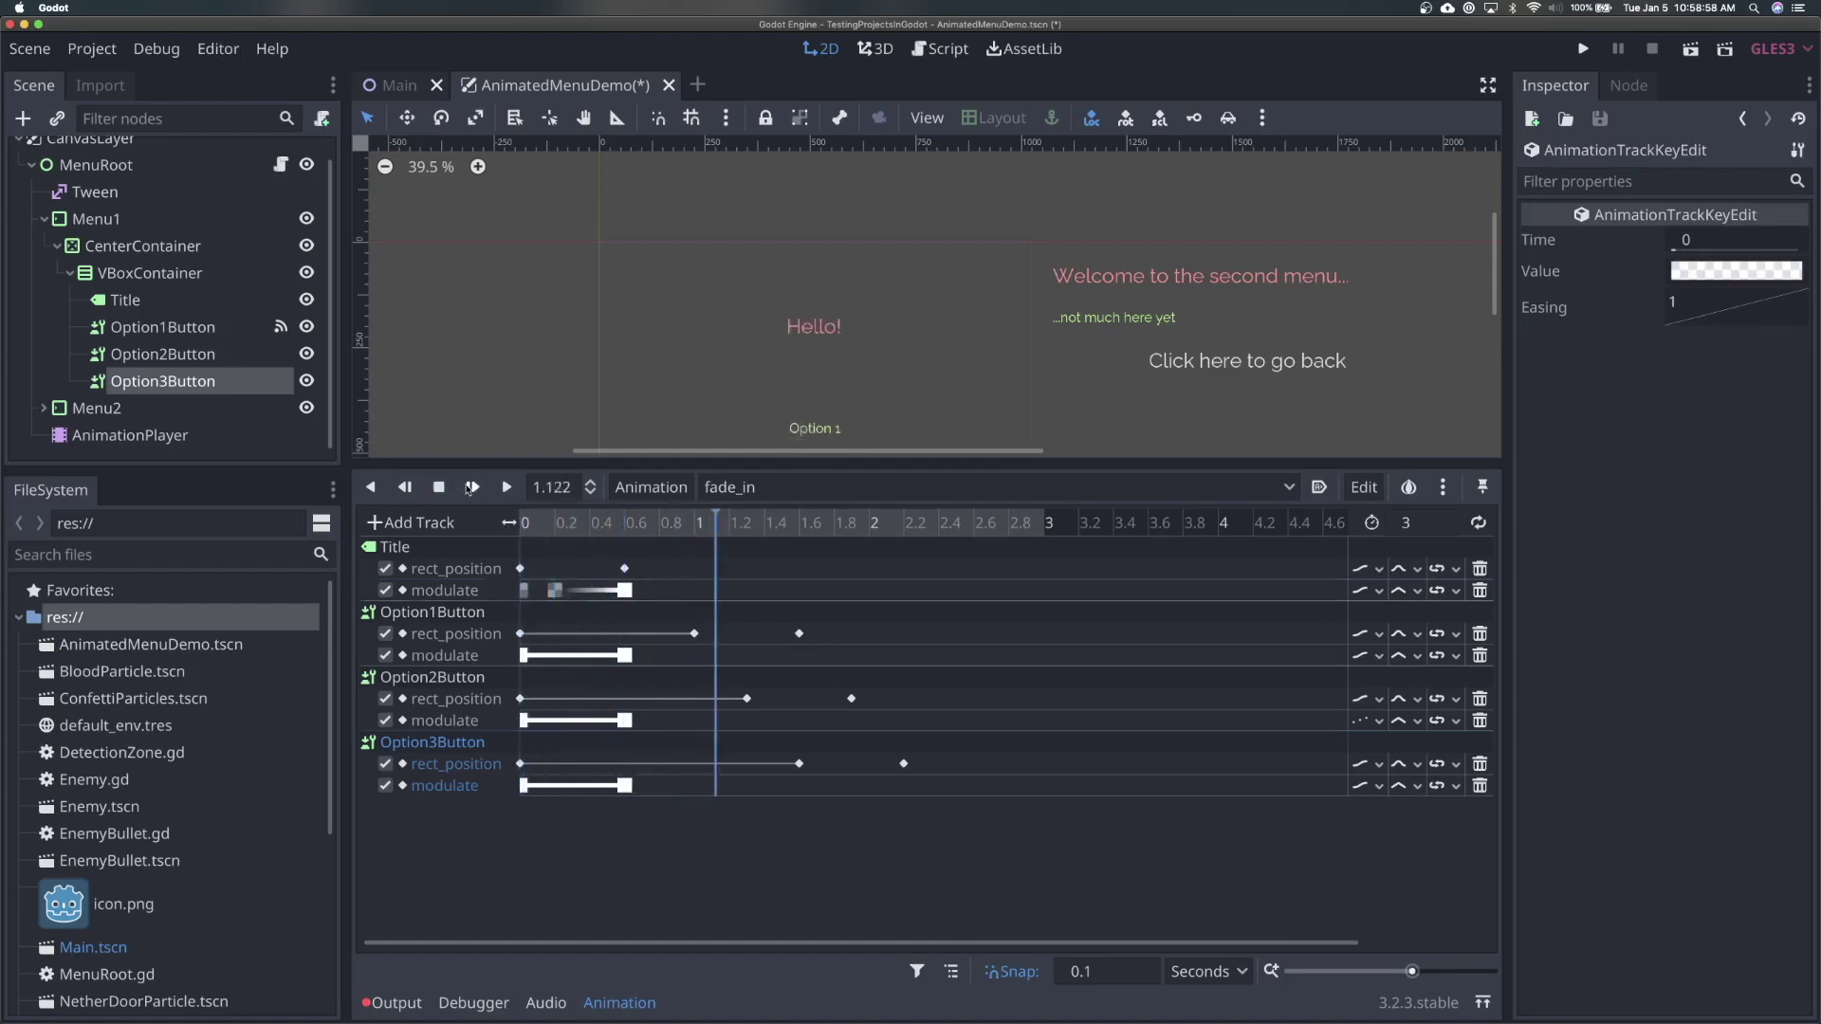
pyautogui.moveTo(569, 596); pyautogui.dragTo(547, 594)
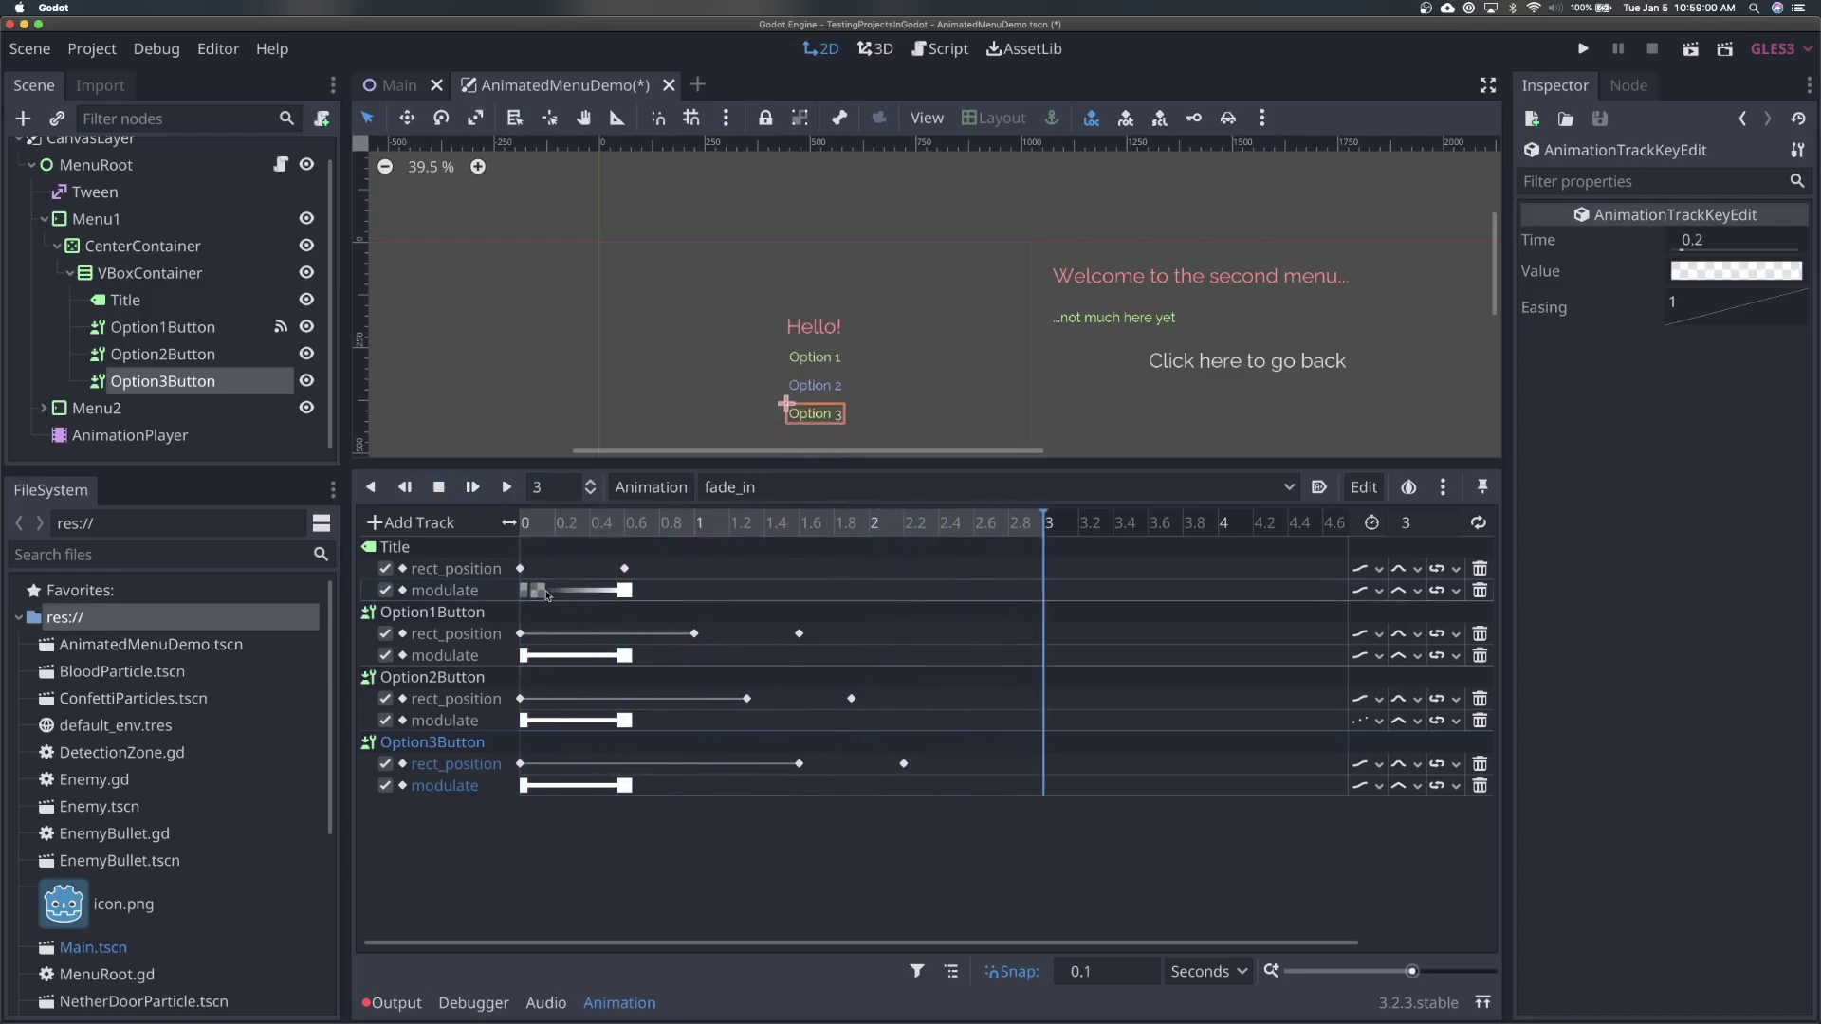
pyautogui.click(472, 486)
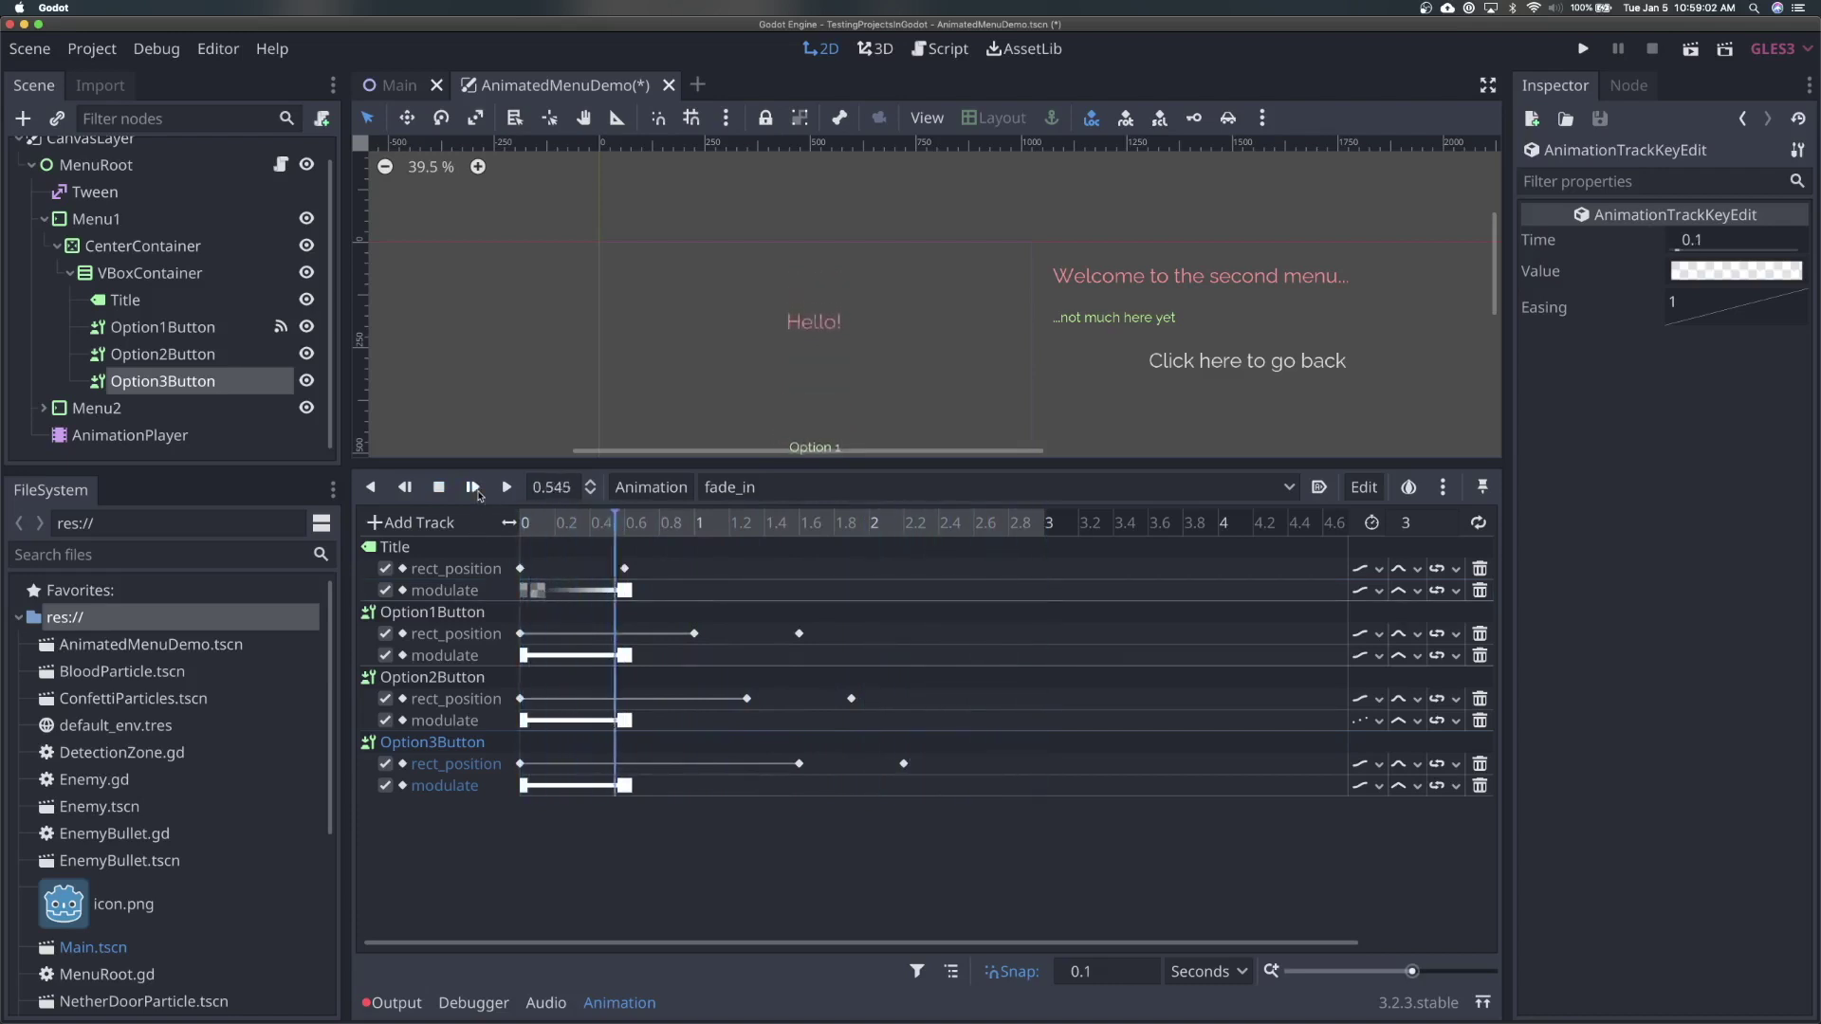
# Stop playback and make Option1Button's and Option2Button's starting modulate keys fully transparent
pyautogui.click(454, 492)
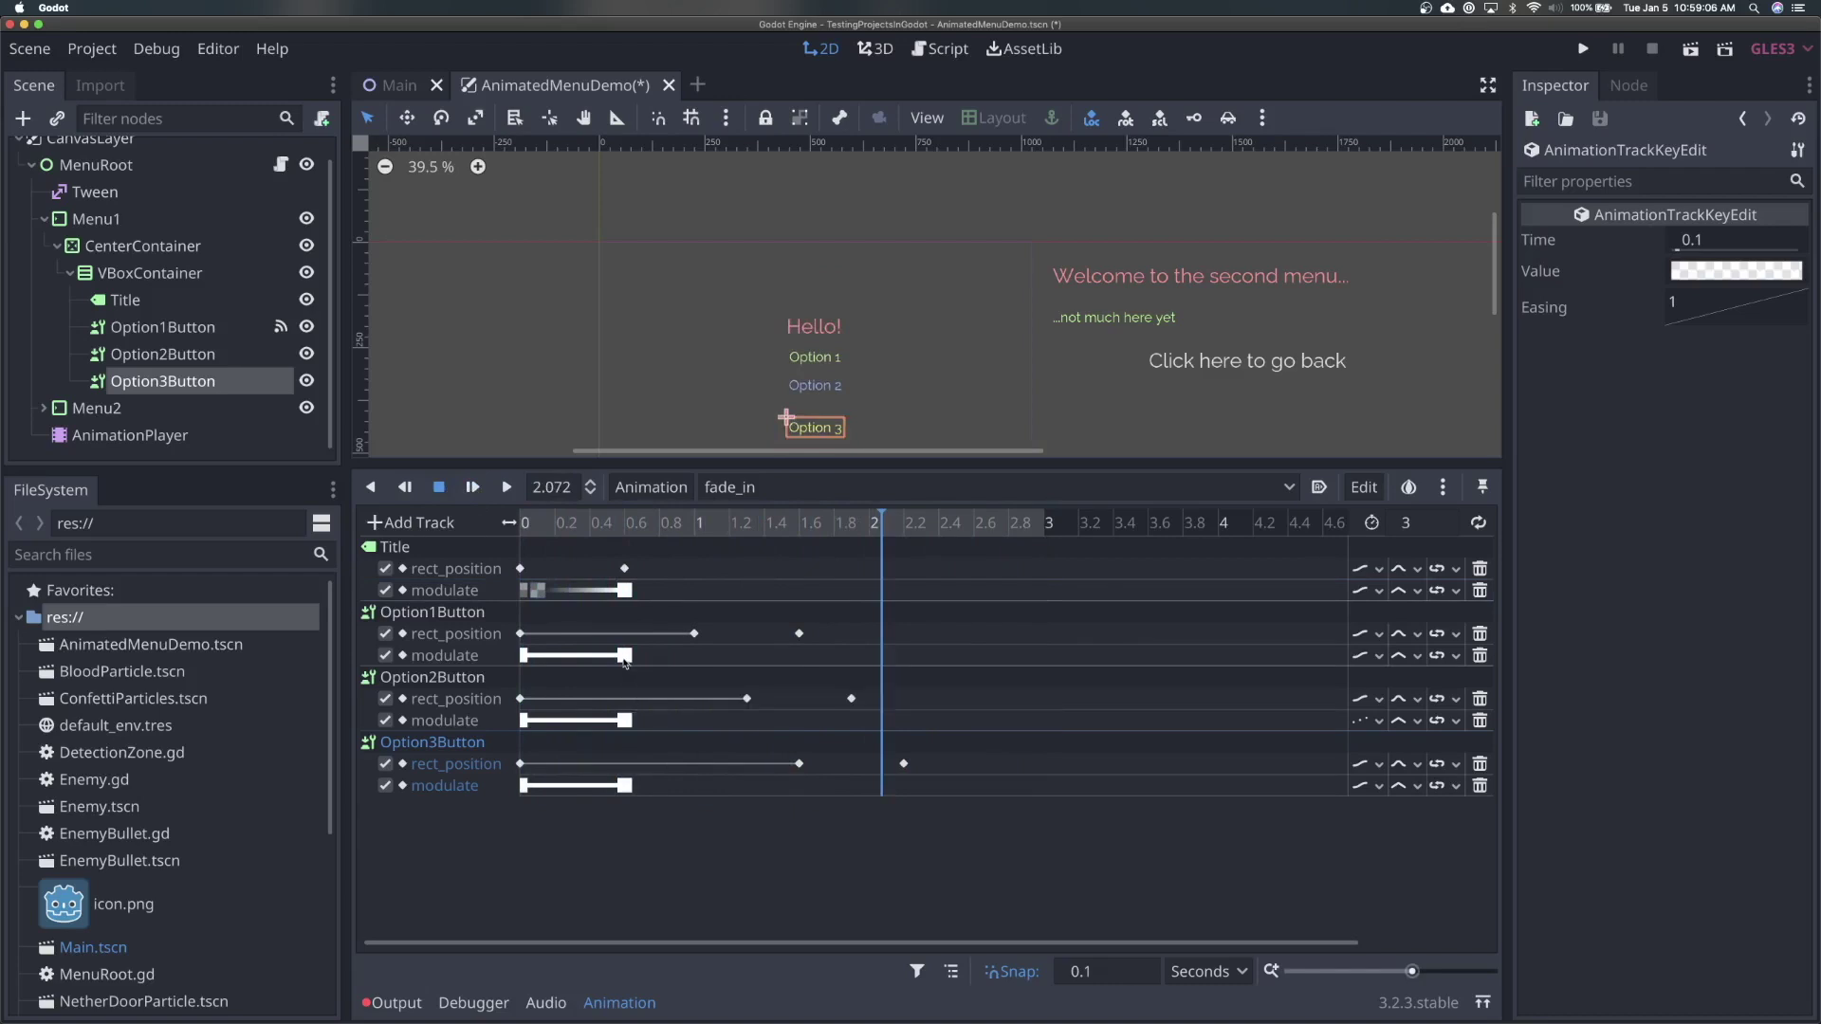
pyautogui.click(525, 659)
pyautogui.keyDown('shift'); pyautogui.click(525, 723); pyautogui.keyUp('shift')
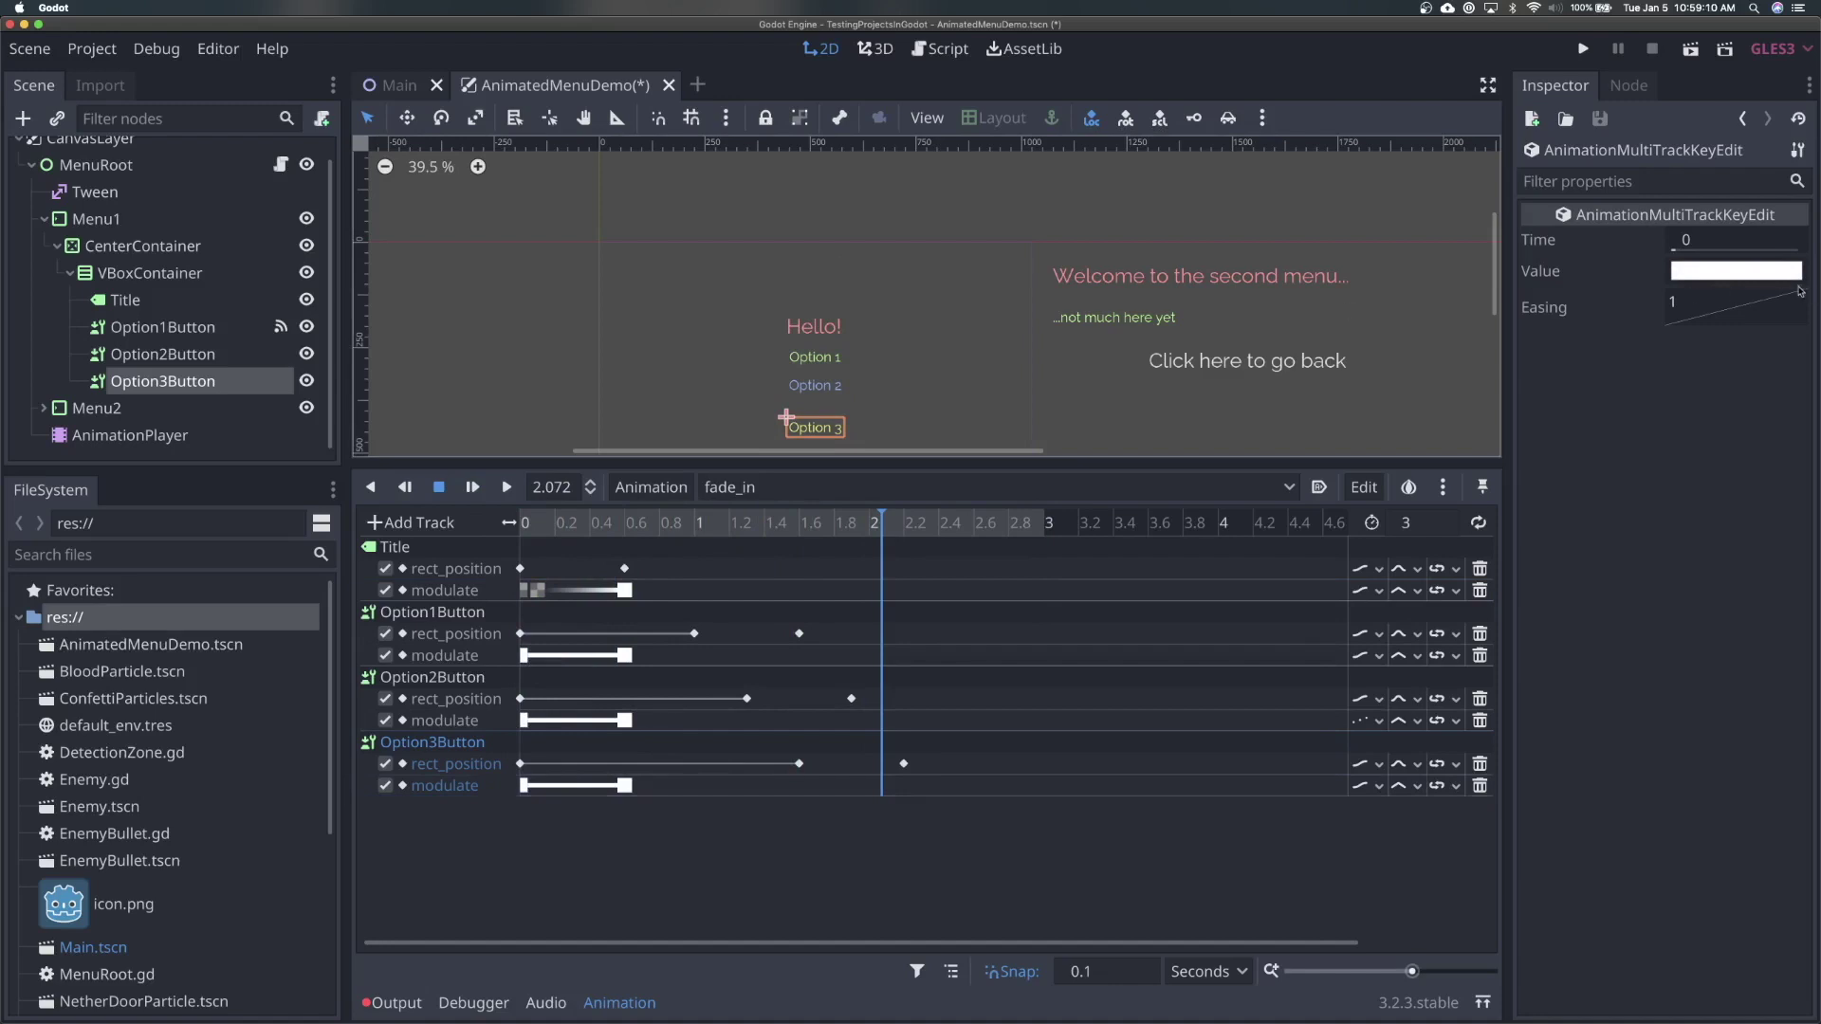
pyautogui.click(1732, 273)
pyautogui.moveTo(1587, 285); pyautogui.dragTo(1433, 285)
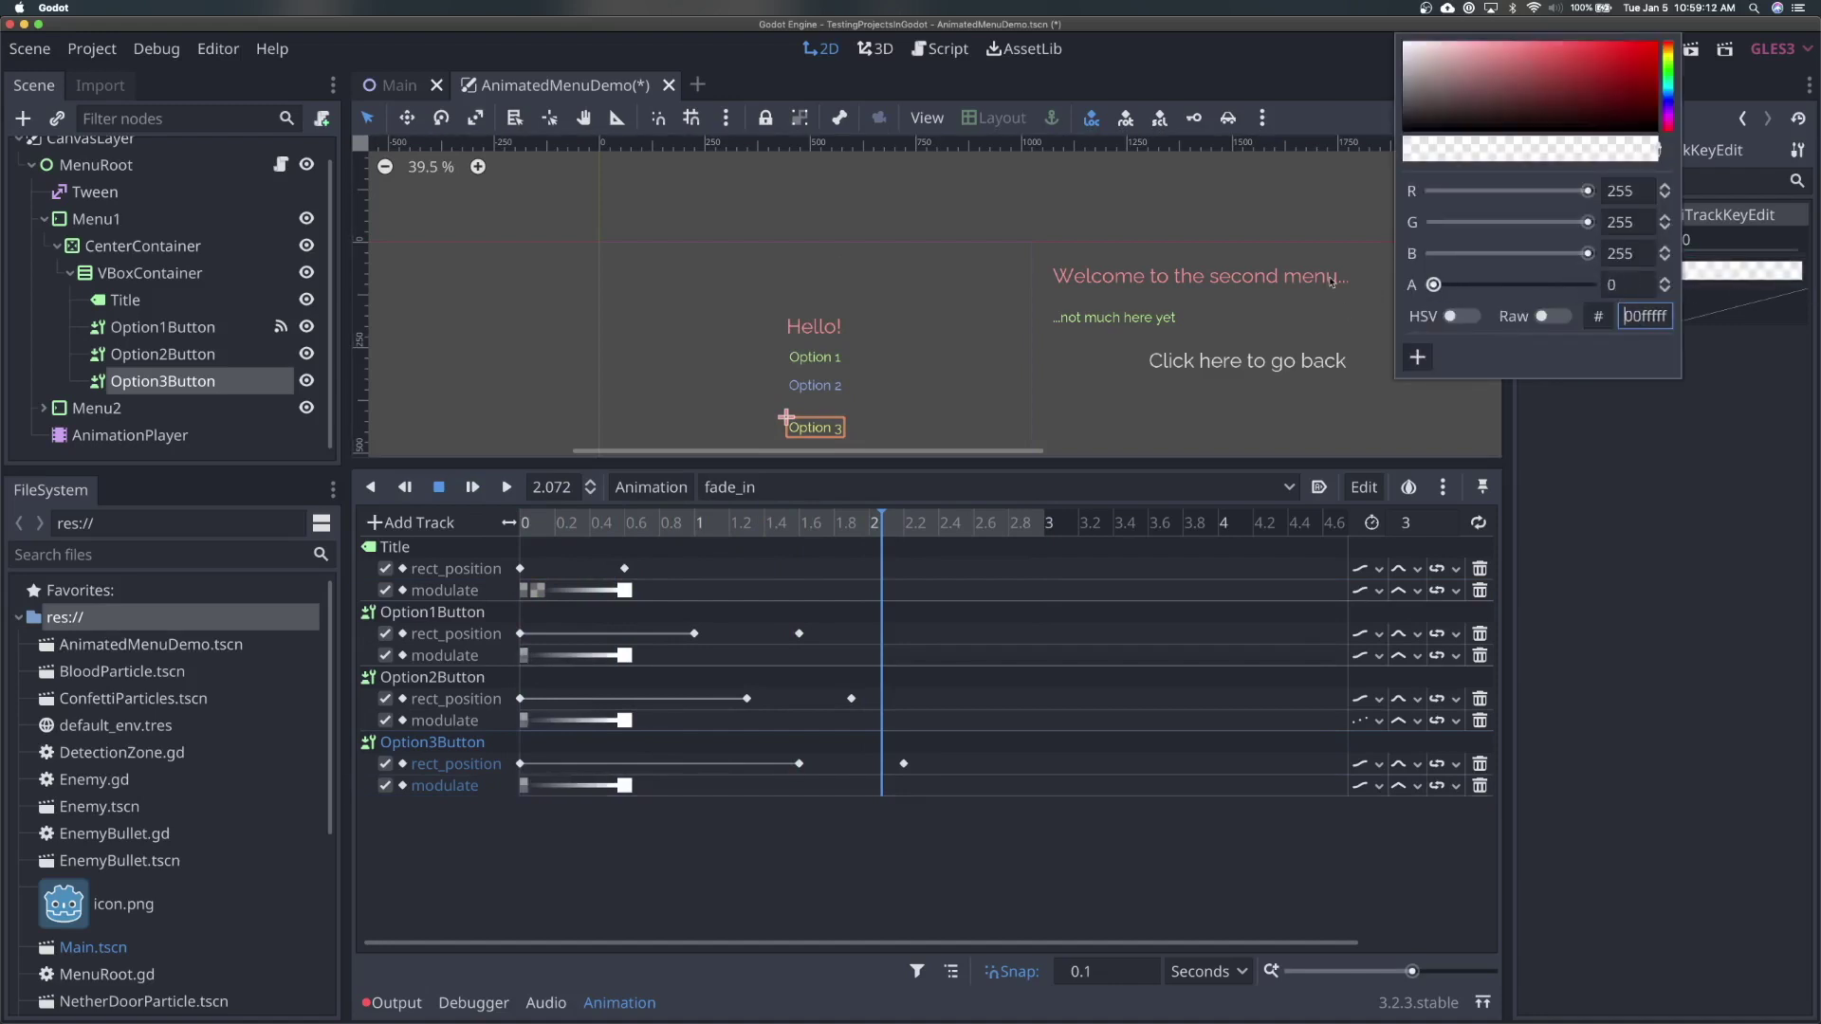
# Duplicate the two buttons' 0.6 modulate keys at 2.07 and make the 0.6 keys transparent
pyautogui.click(625, 656)
pyautogui.keyDown('shift'); pyautogui.click(624, 721); pyautogui.keyUp('shift')
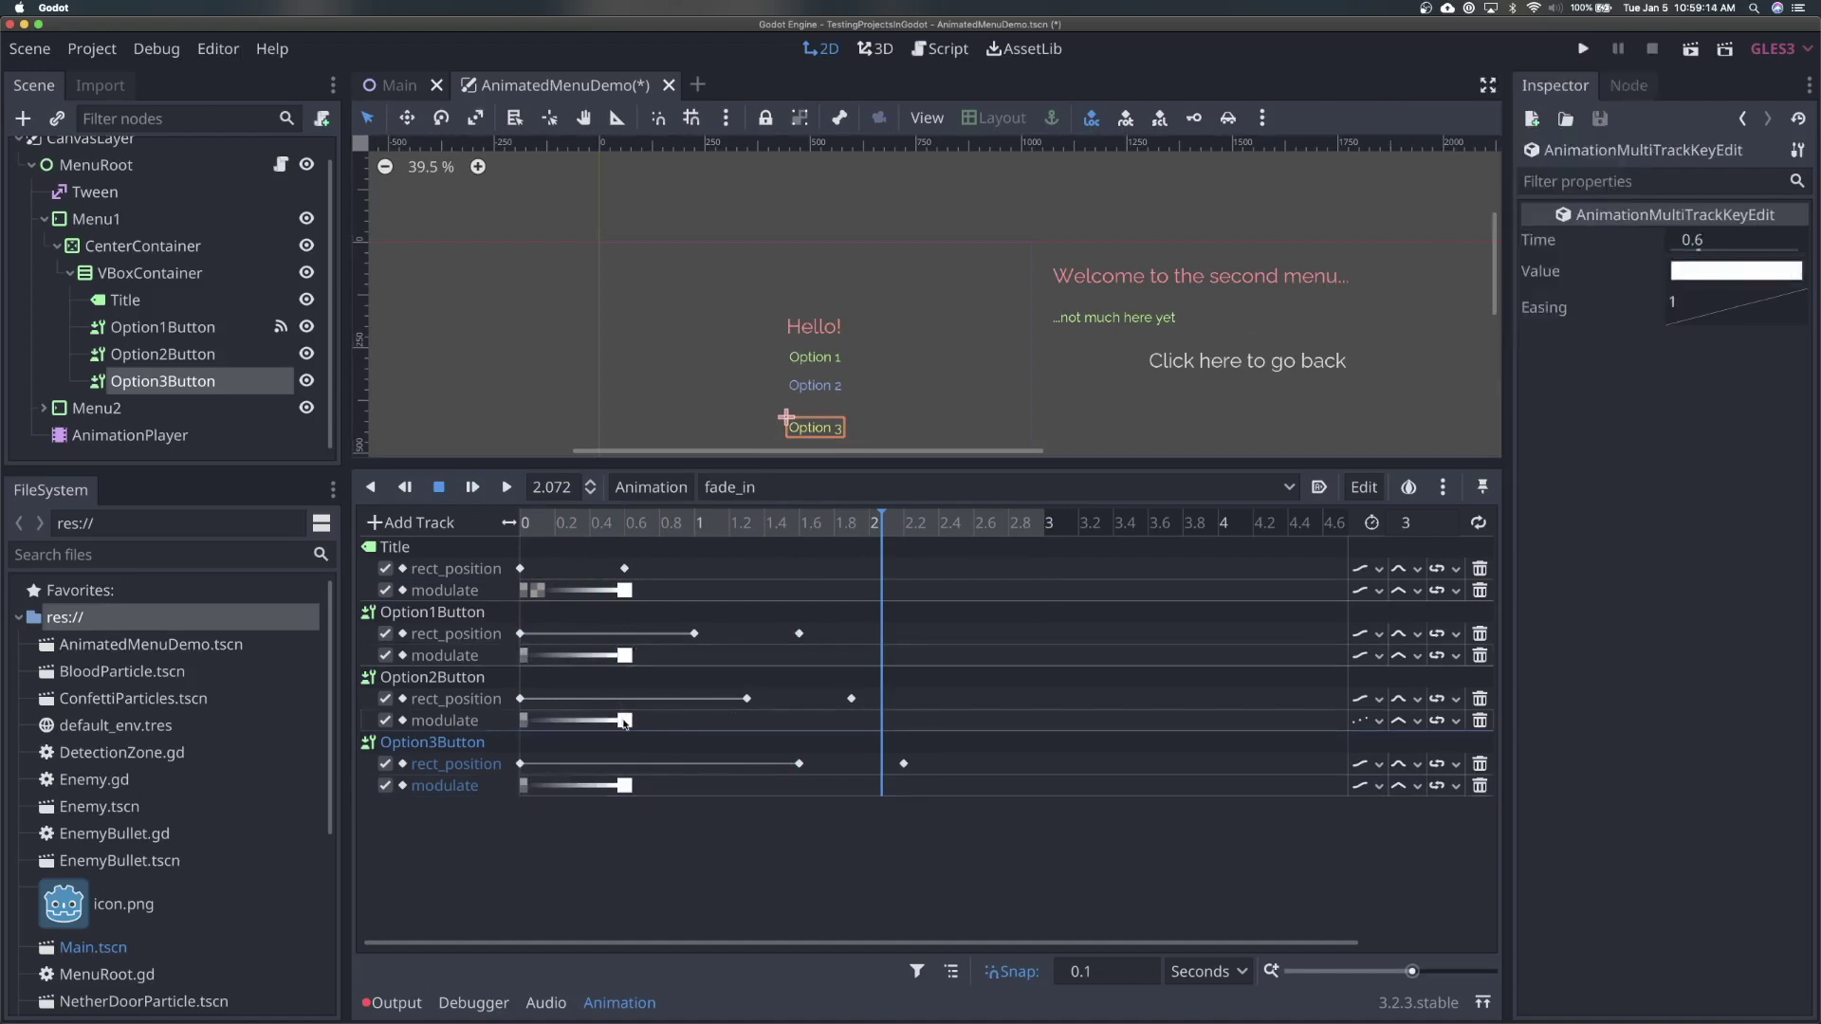
pyautogui.rightClick(882, 725)
pyautogui.click(916, 785)
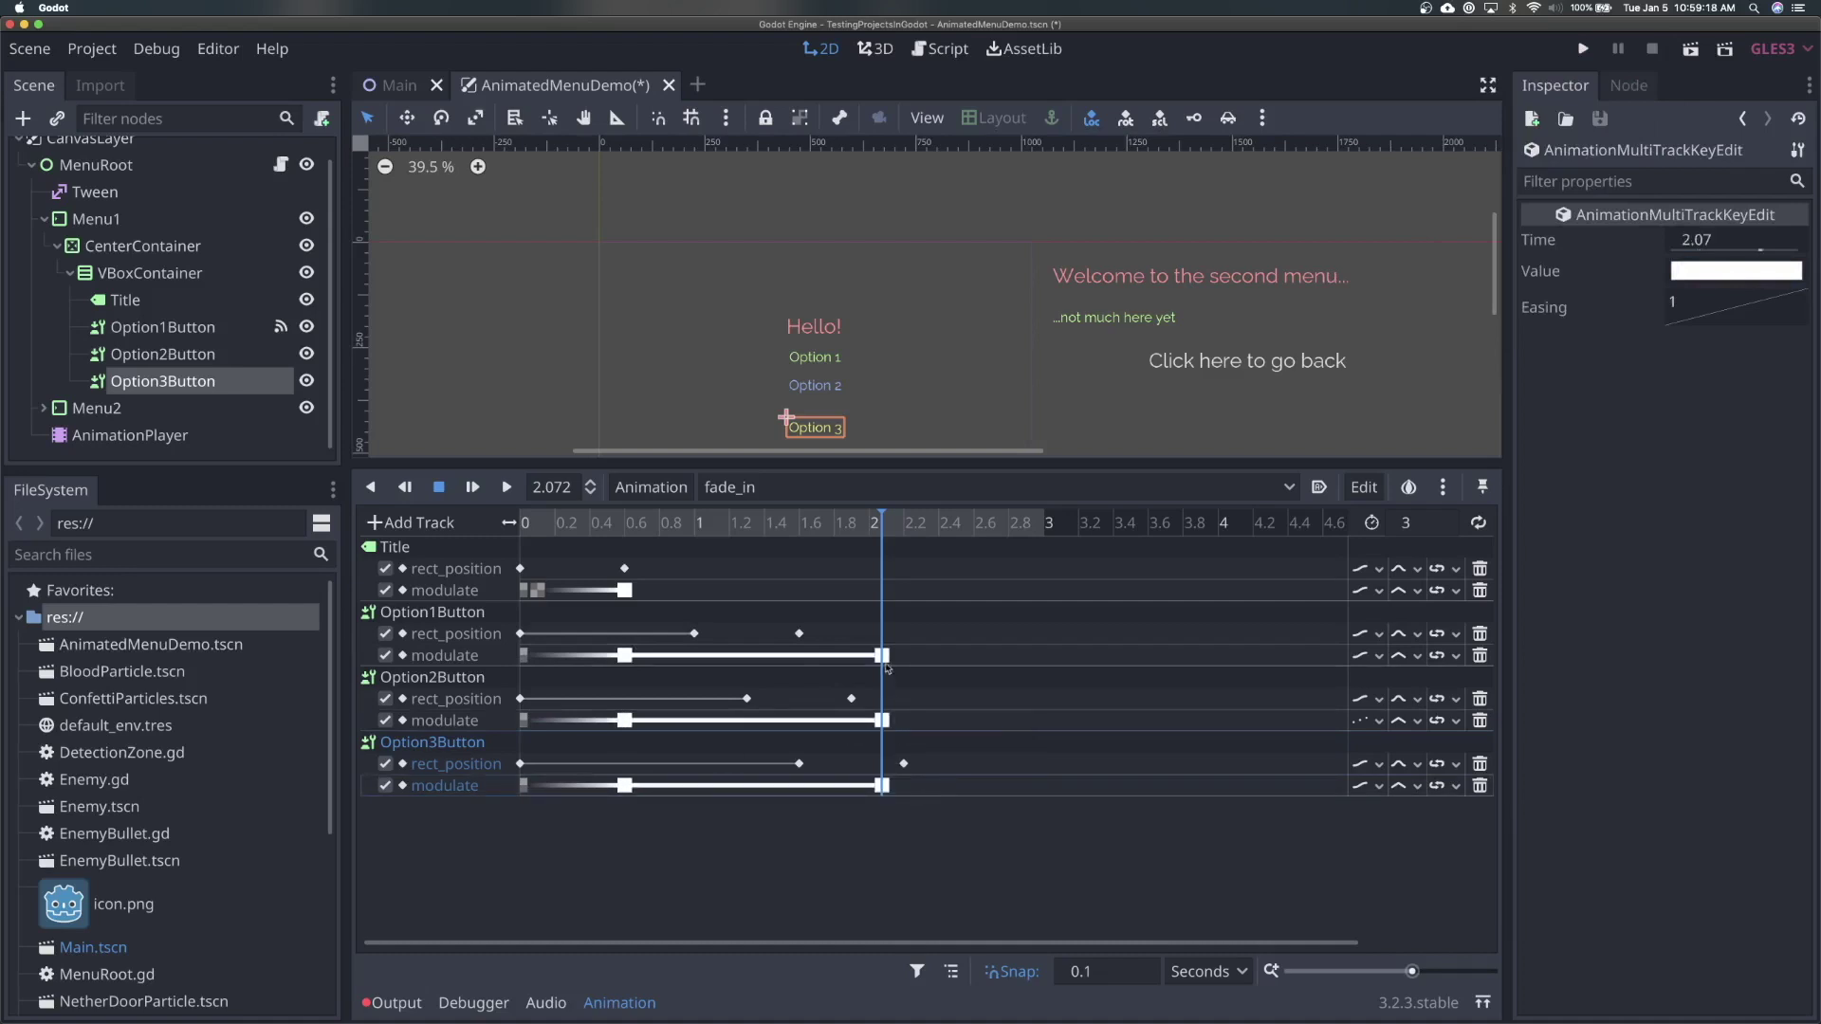
pyautogui.click(624, 655)
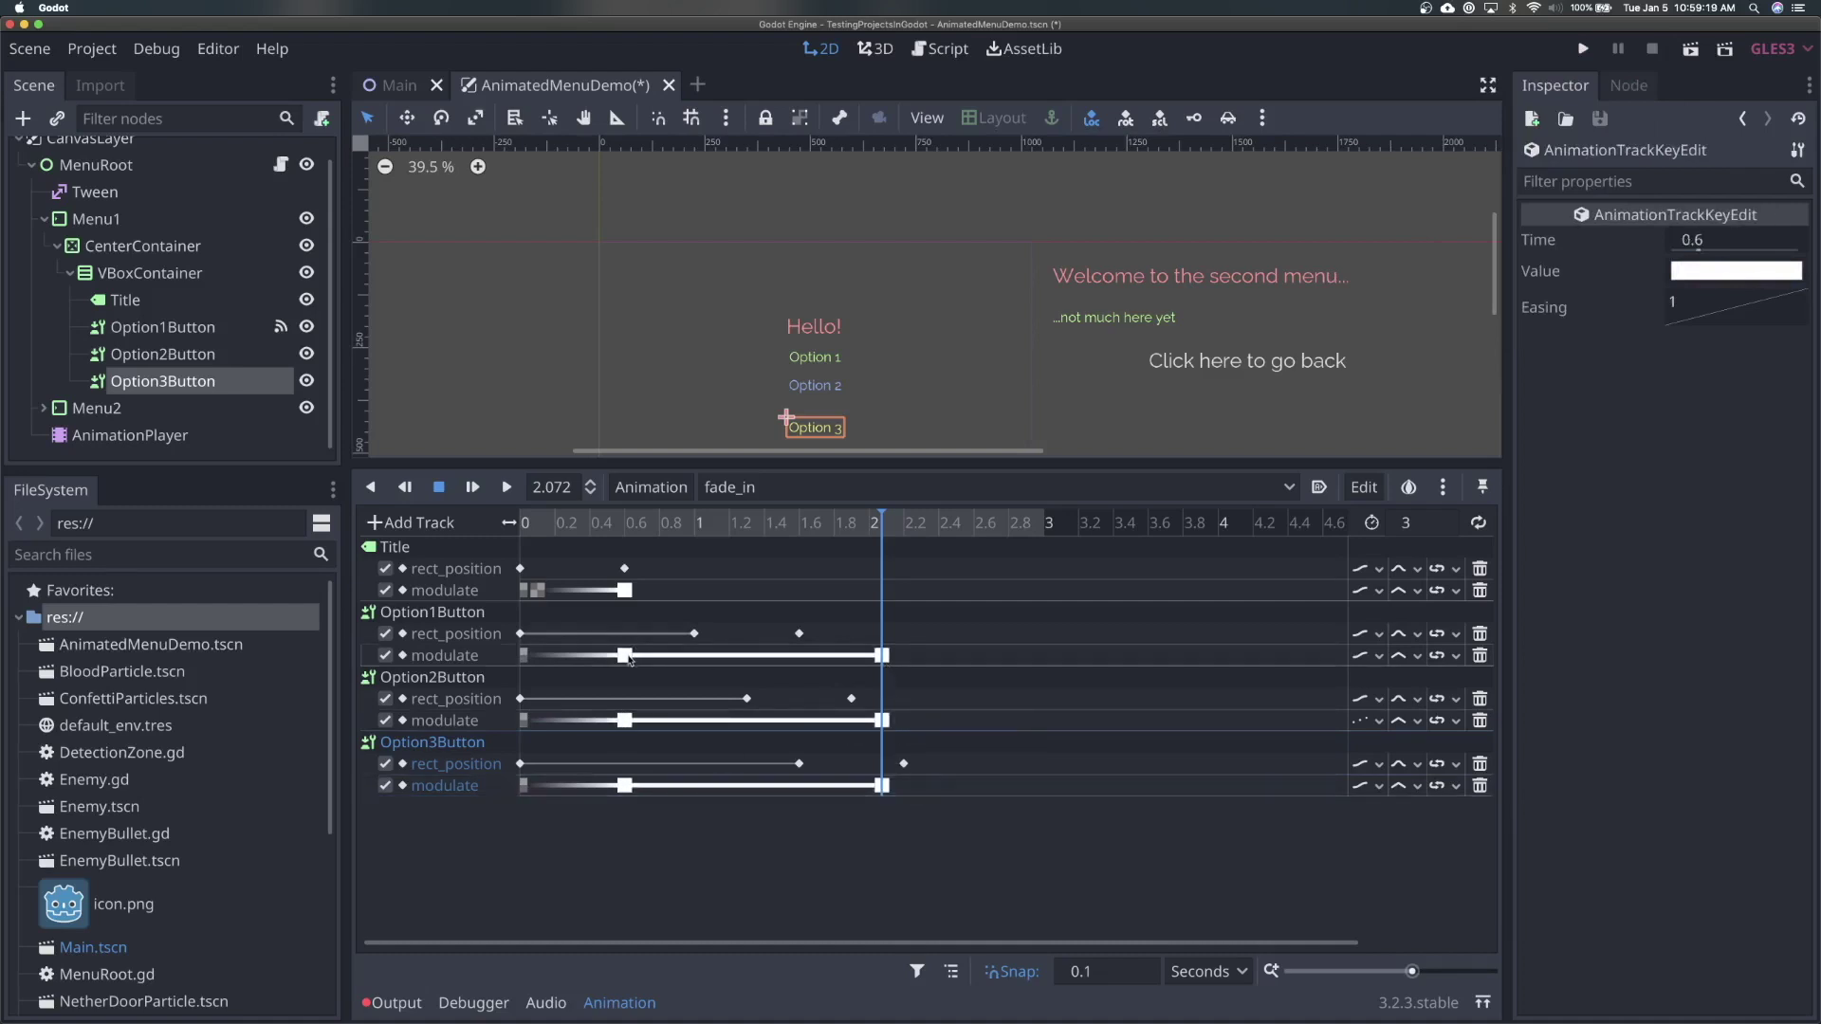
pyautogui.keyDown('shift'); pyautogui.click(623, 721); pyautogui.keyUp('shift')
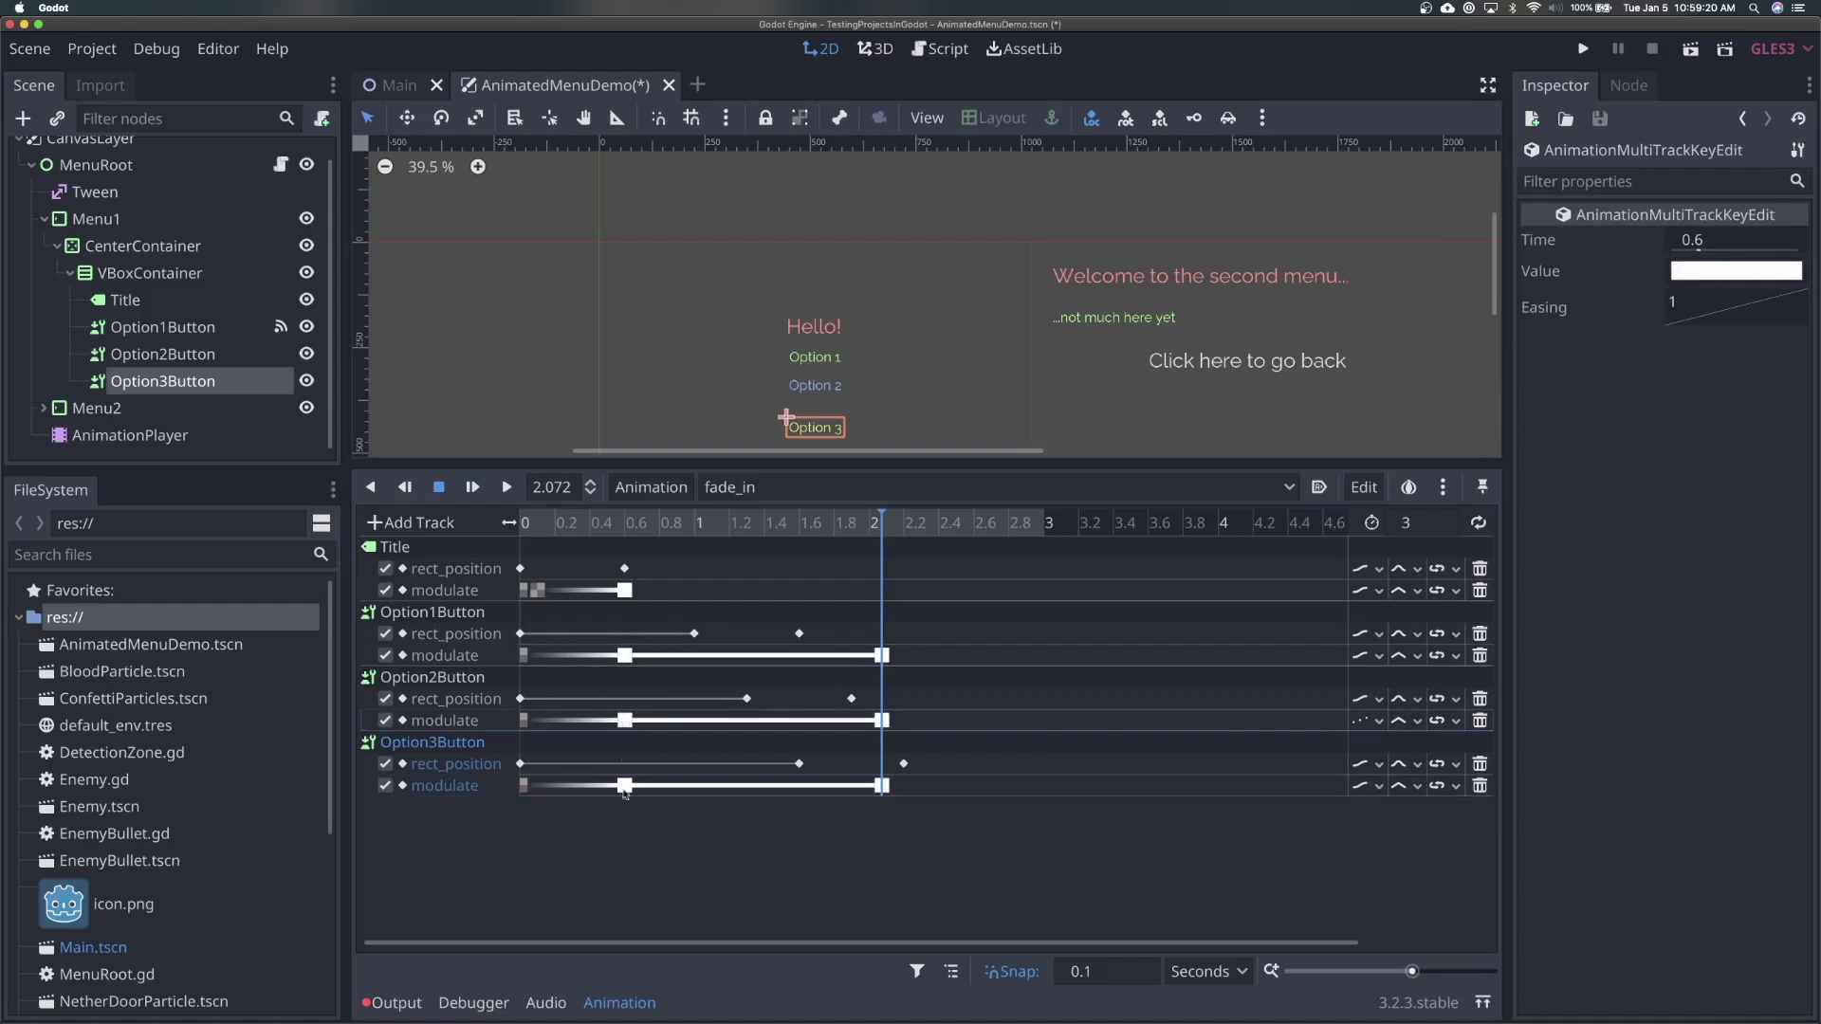
pyautogui.click(1735, 271)
pyautogui.moveTo(1582, 282); pyautogui.dragTo(1433, 285)
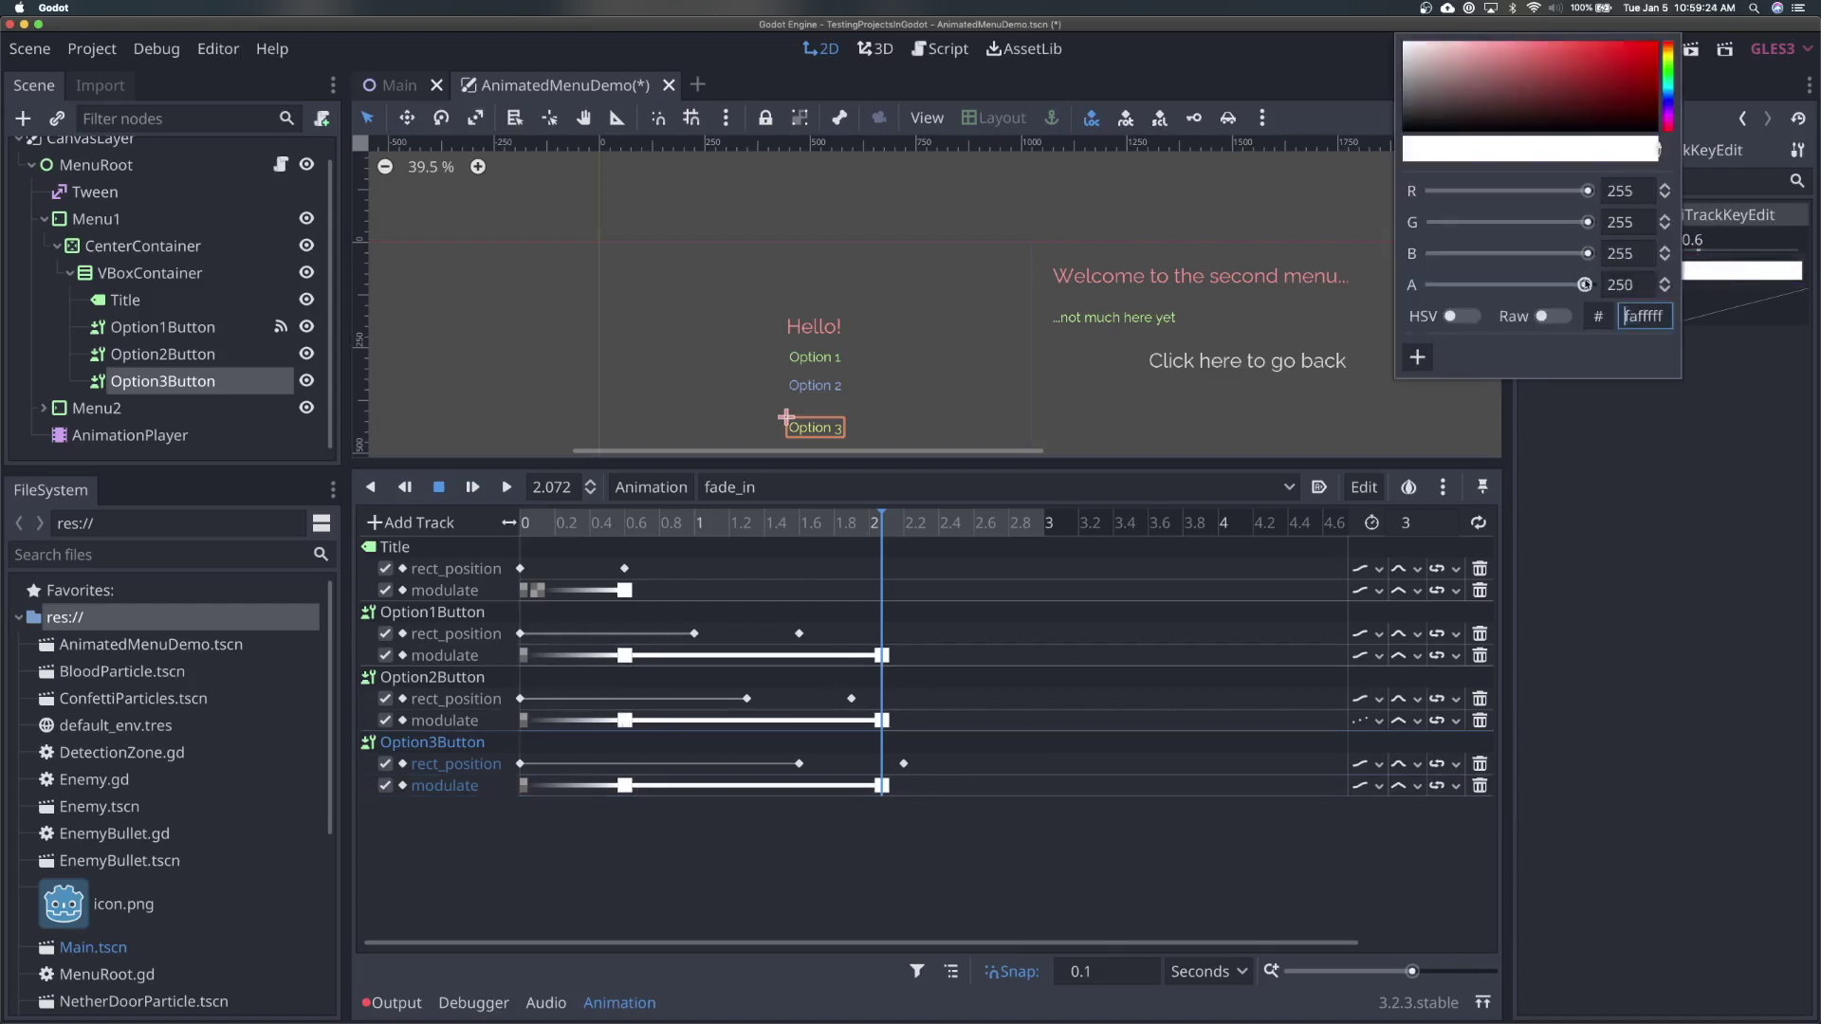
# Move fade starts to about 1.1 (Option3 at 1.7) and fade ends to 1.6, 1.9, 2.2
pyautogui.click(624, 655)
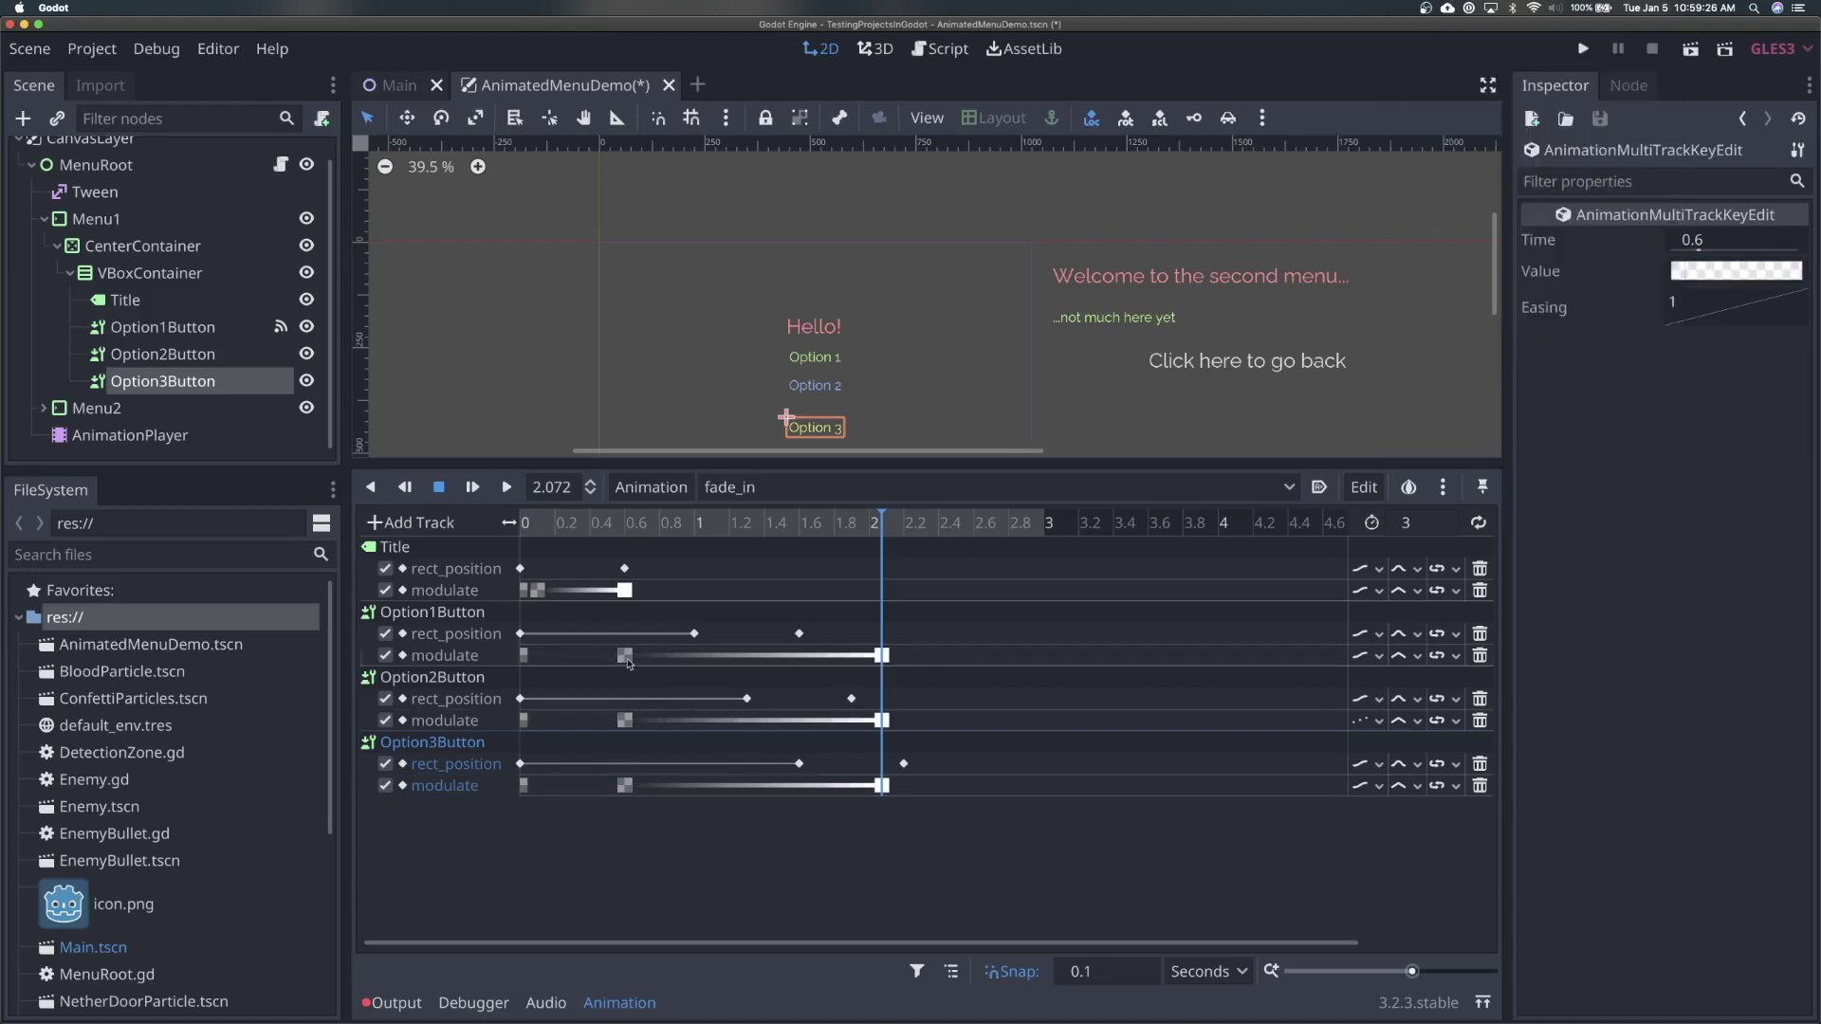
pyautogui.moveTo(624, 655); pyautogui.dragTo(765, 722)
pyautogui.click(710, 725)
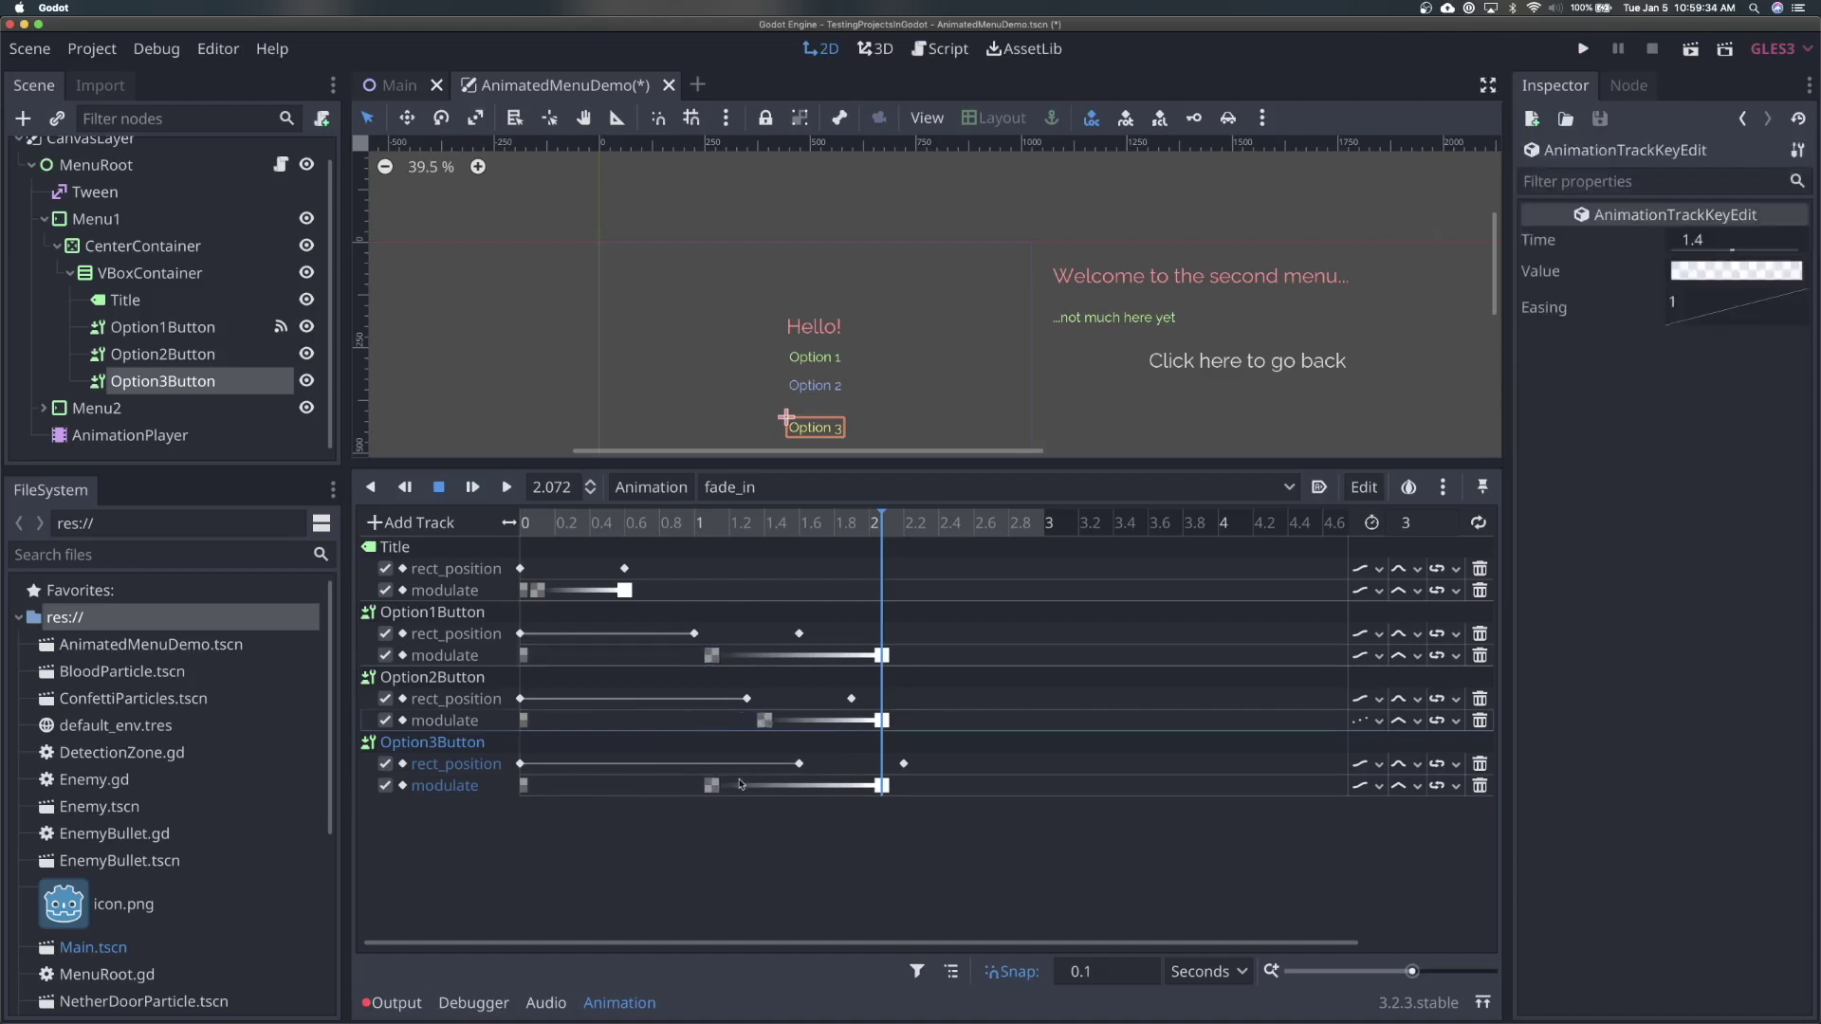
pyautogui.moveTo(716, 789); pyautogui.dragTo(822, 789)
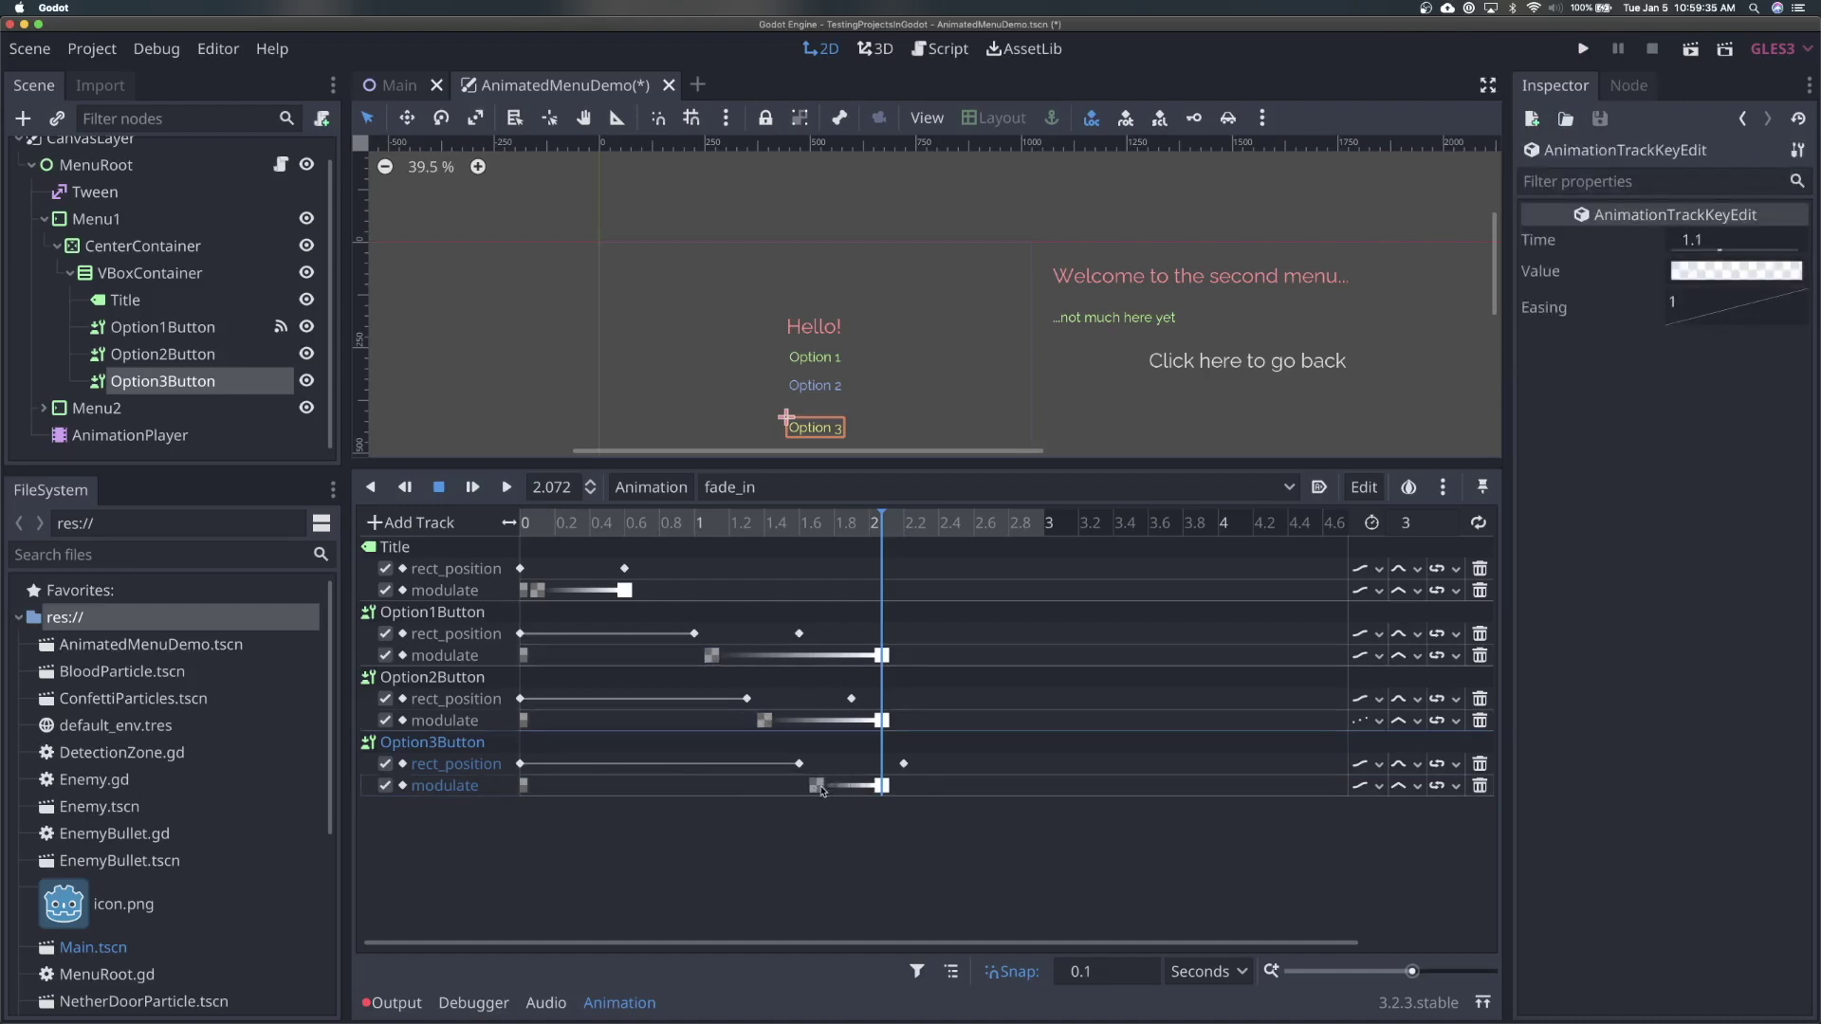
pyautogui.click(883, 786)
pyautogui.moveTo(896, 786); pyautogui.dragTo(914, 786)
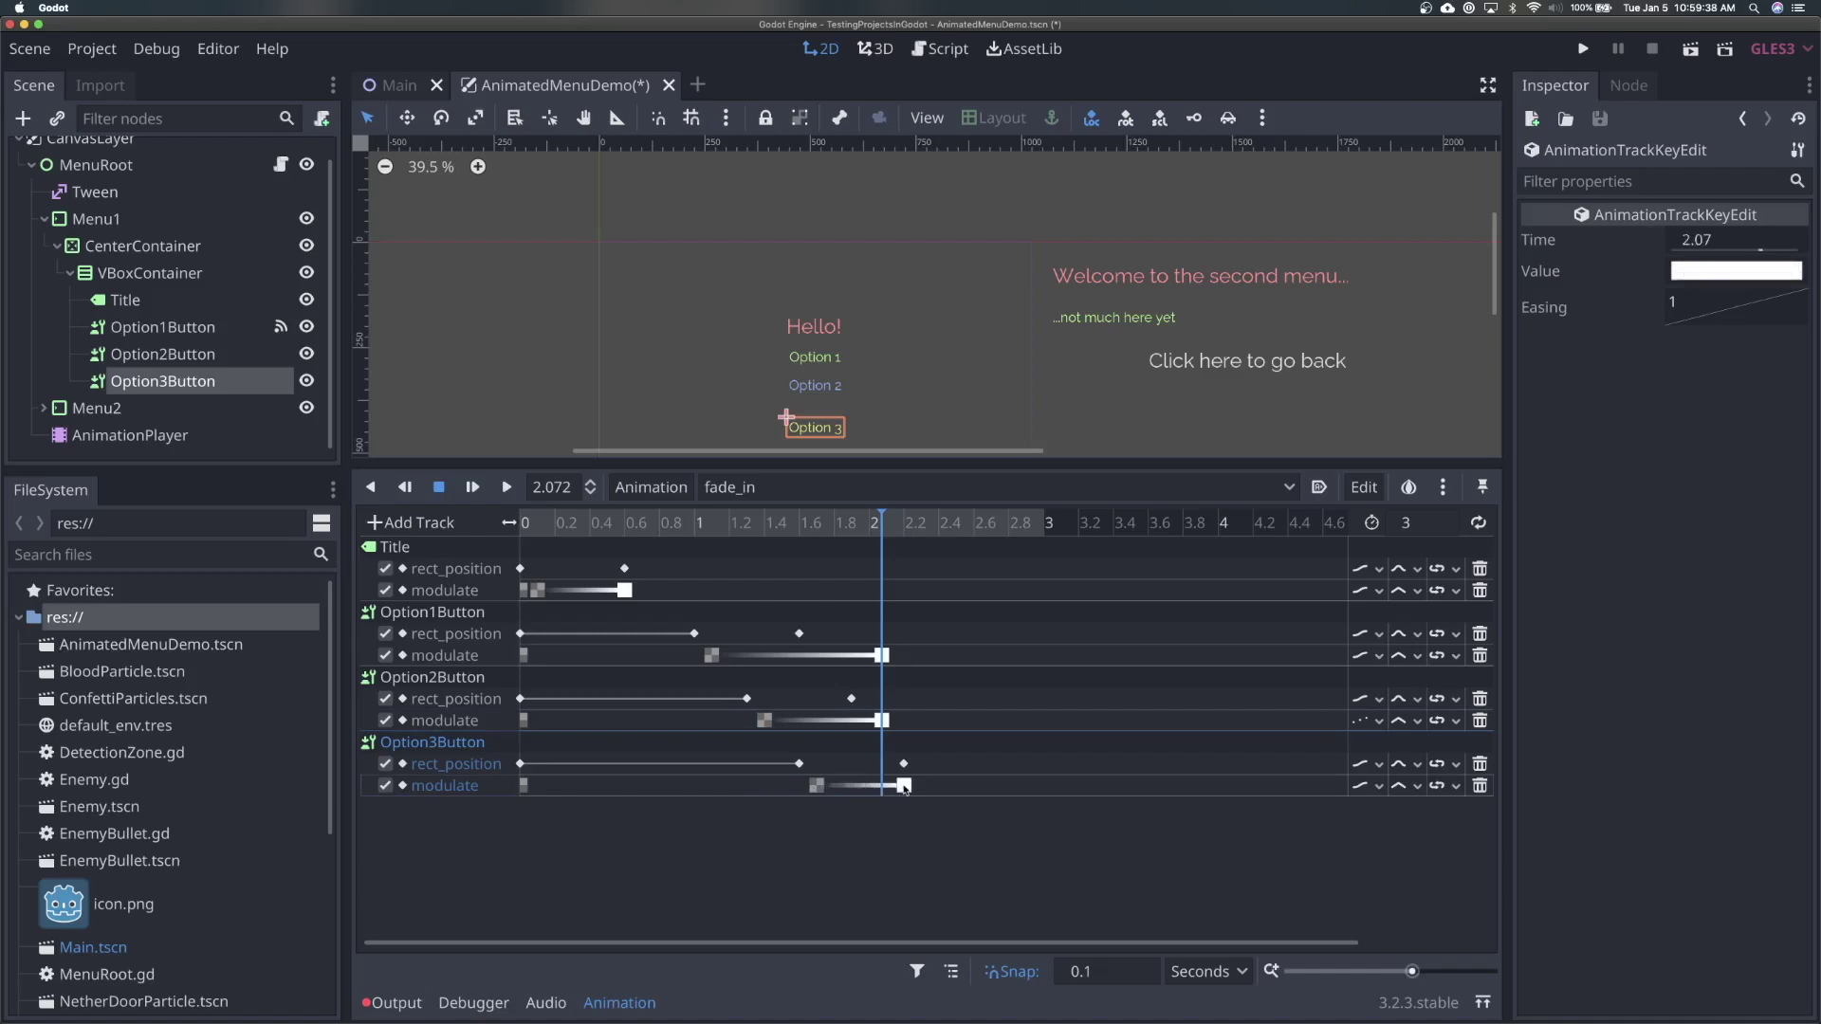
pyautogui.moveTo(882, 721); pyautogui.dragTo(851, 723)
pyautogui.moveTo(883, 658); pyautogui.dragTo(802, 659)
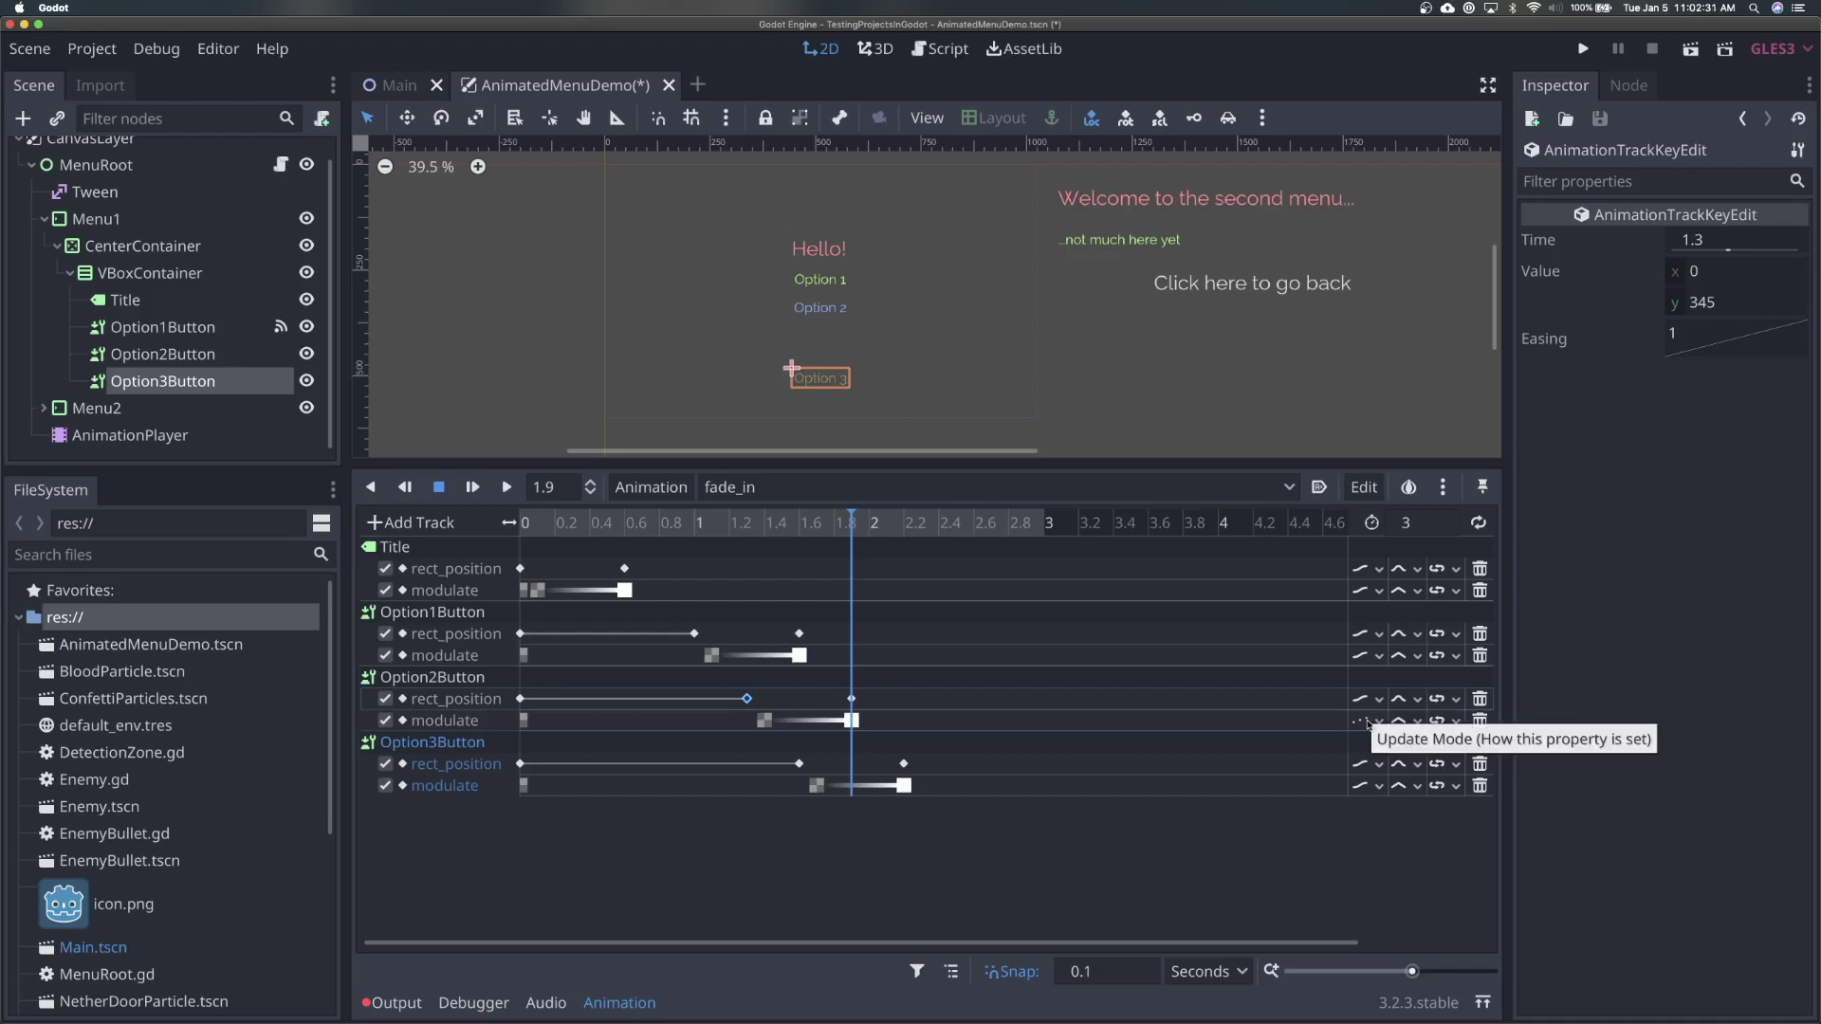
# Set Option2Button's modulate track Update Mode to Continuous
pyautogui.click(1358, 725)
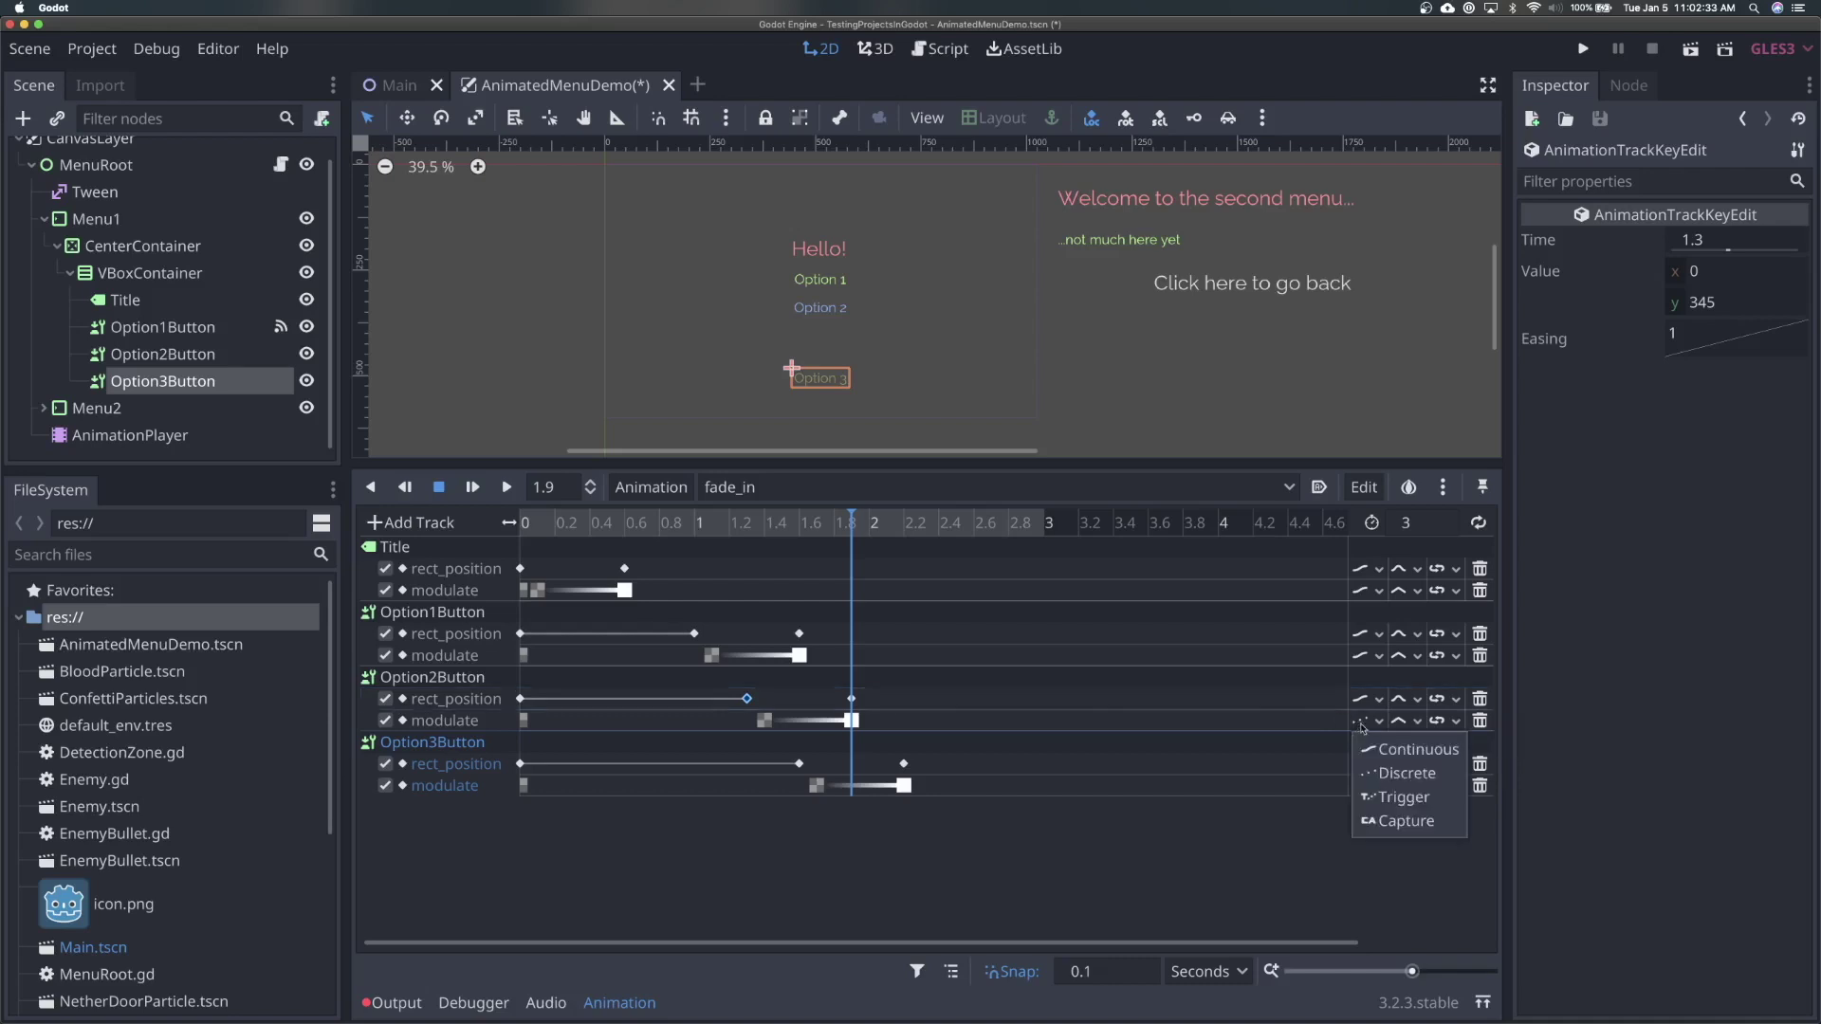
pyautogui.click(1385, 749)
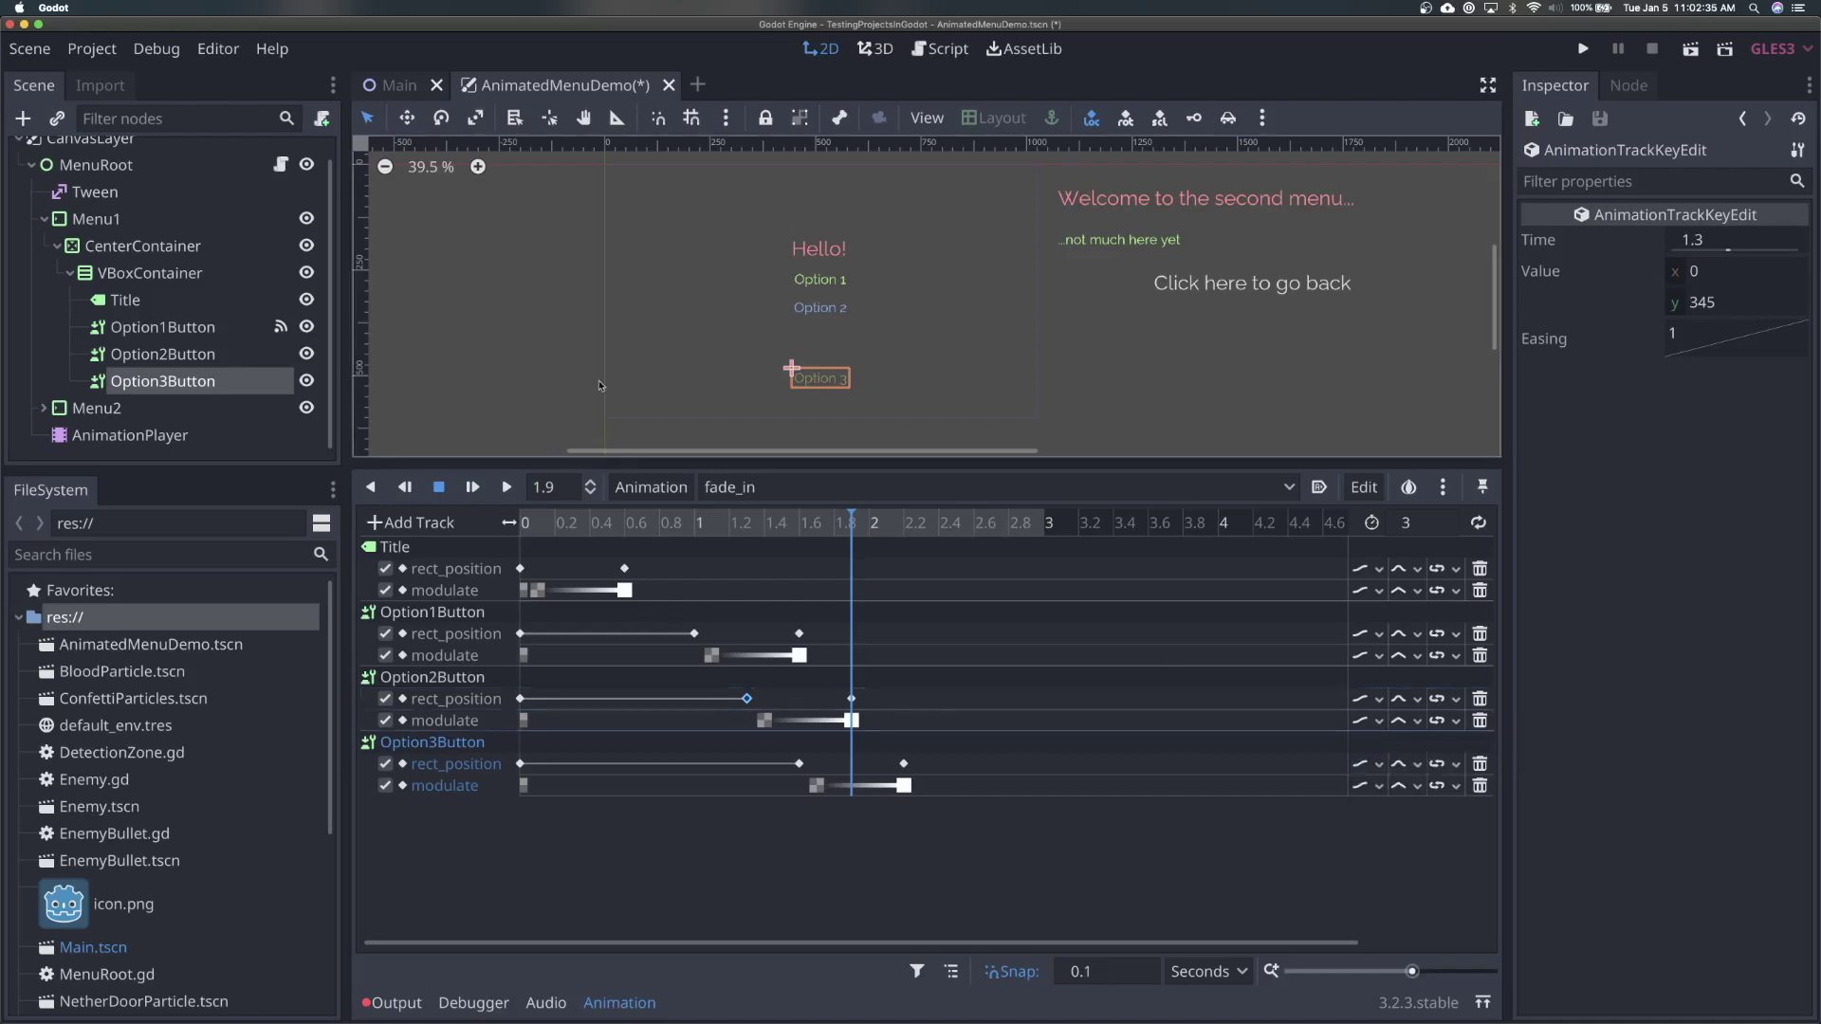
pyautogui.scroll(10, 601, 386)
pyautogui.scroll(-5, 597, 386)
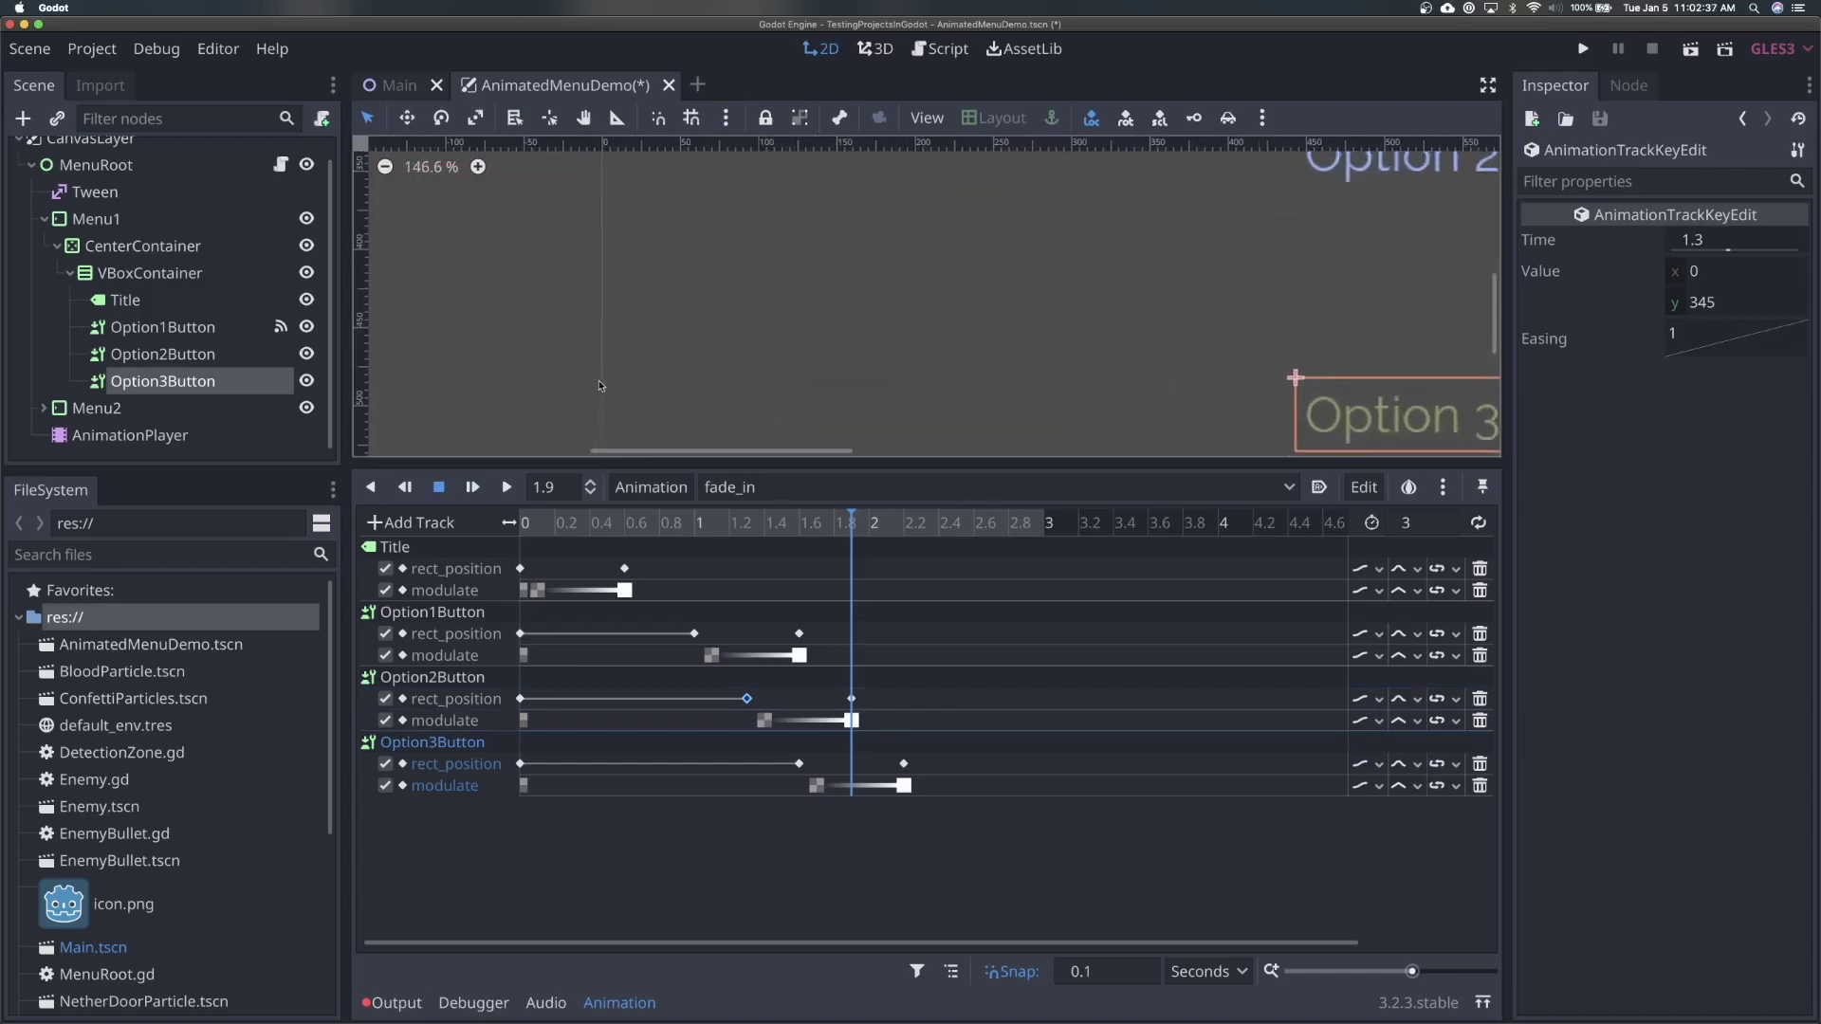
# Enlarge the 2D scene view, preview fade_in from the start, and save the scene
pyautogui.moveTo(548, 464); pyautogui.dragTo(550, 615)
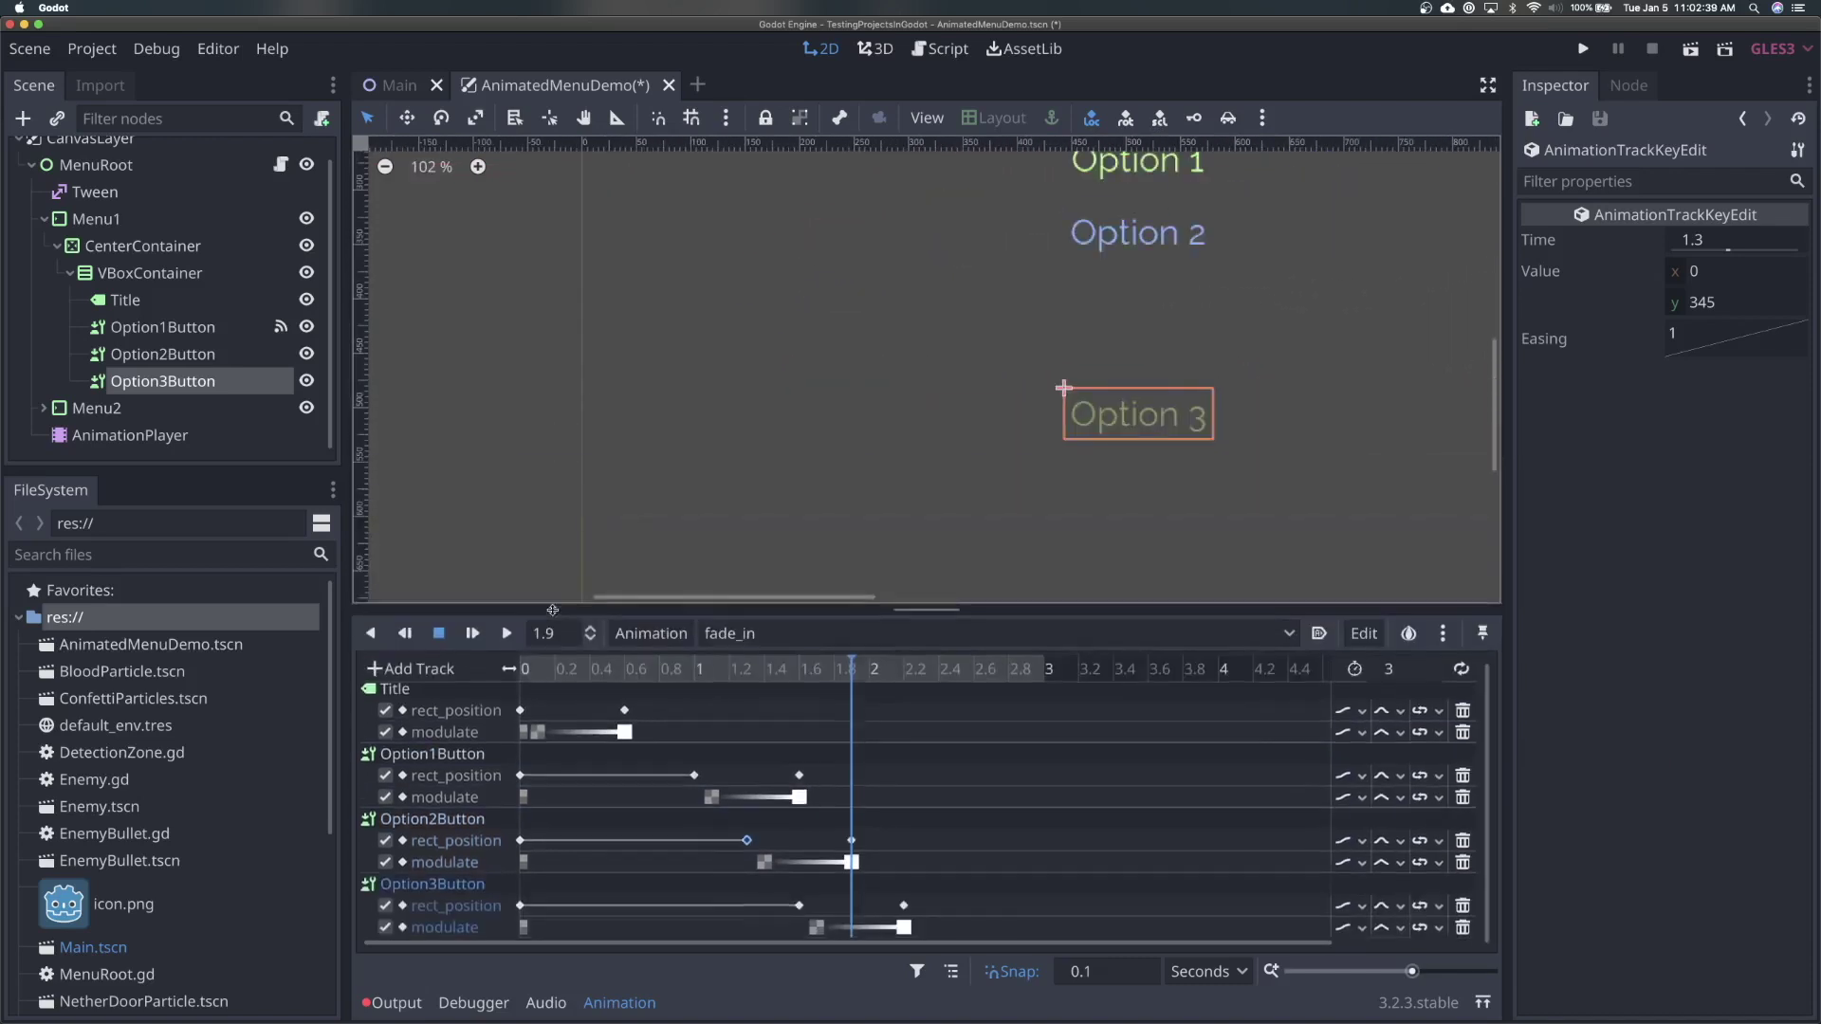
pyautogui.scroll(3, 1146, 334)
pyautogui.hscroll(3, 1145, 334)
pyautogui.scroll(2, 1146, 334)
pyautogui.scroll(-5, 948, 441)
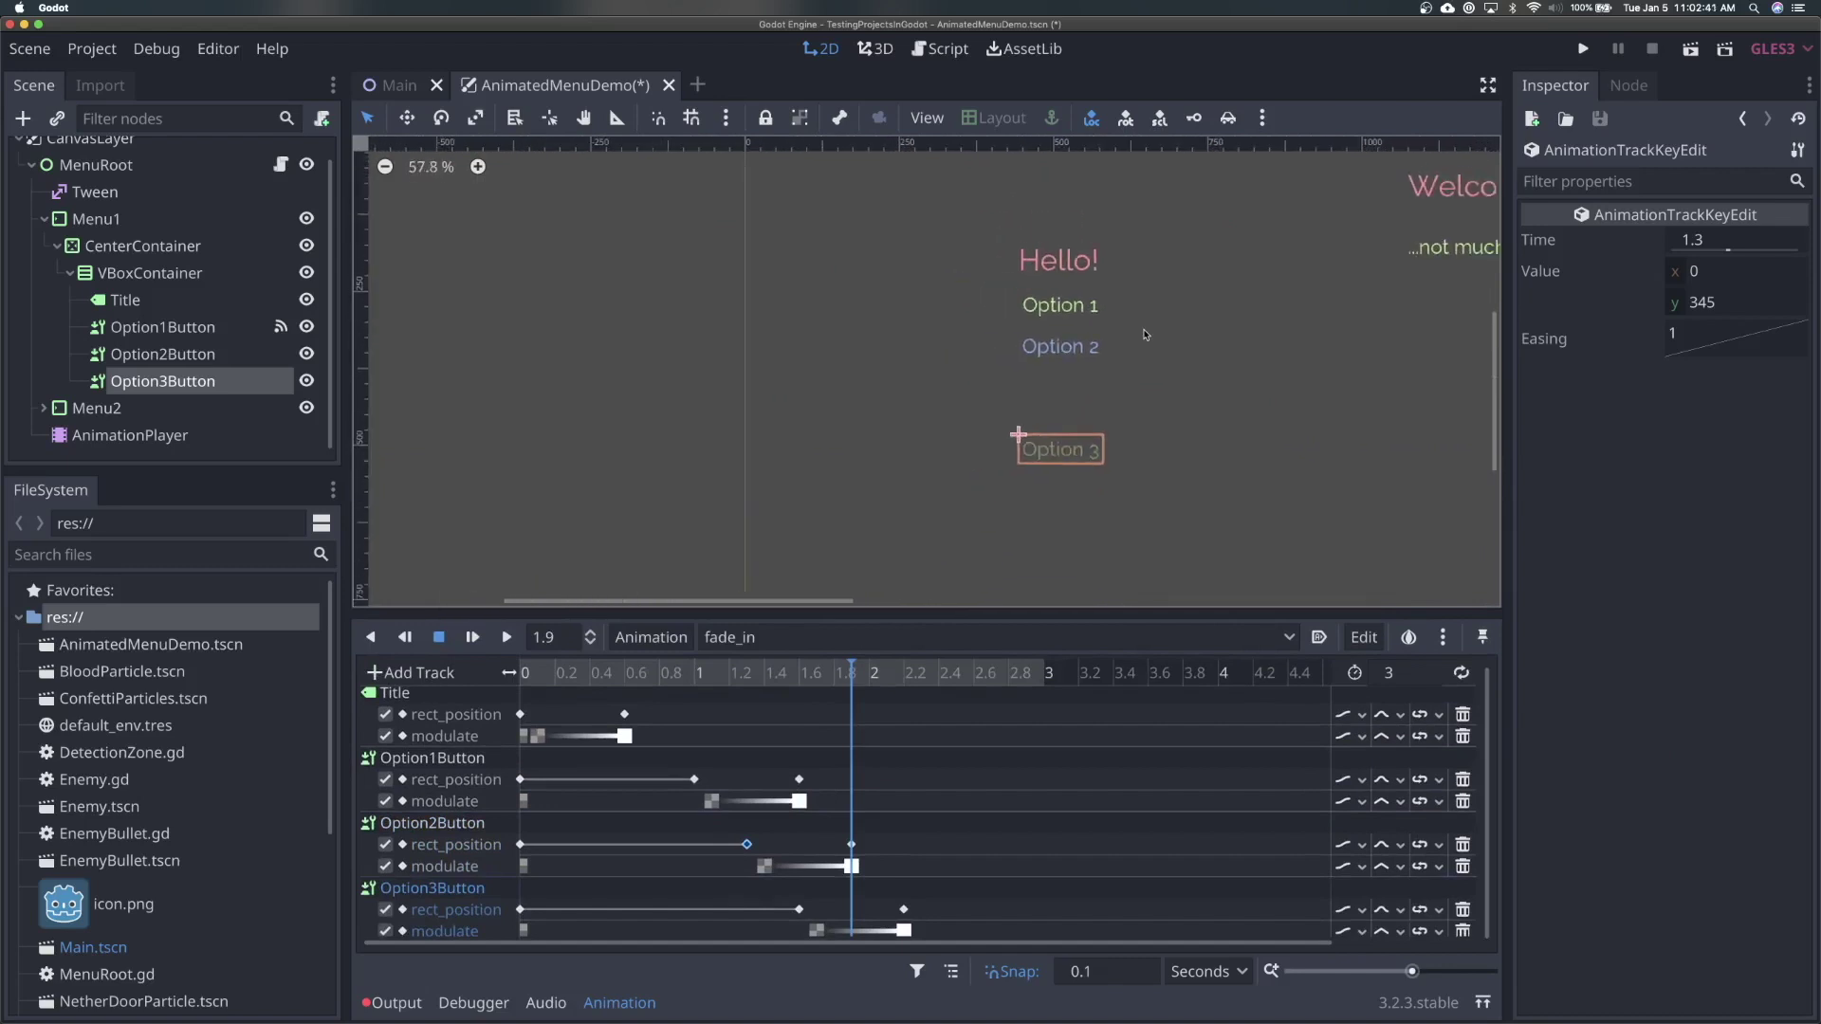
pyautogui.click(471, 639)
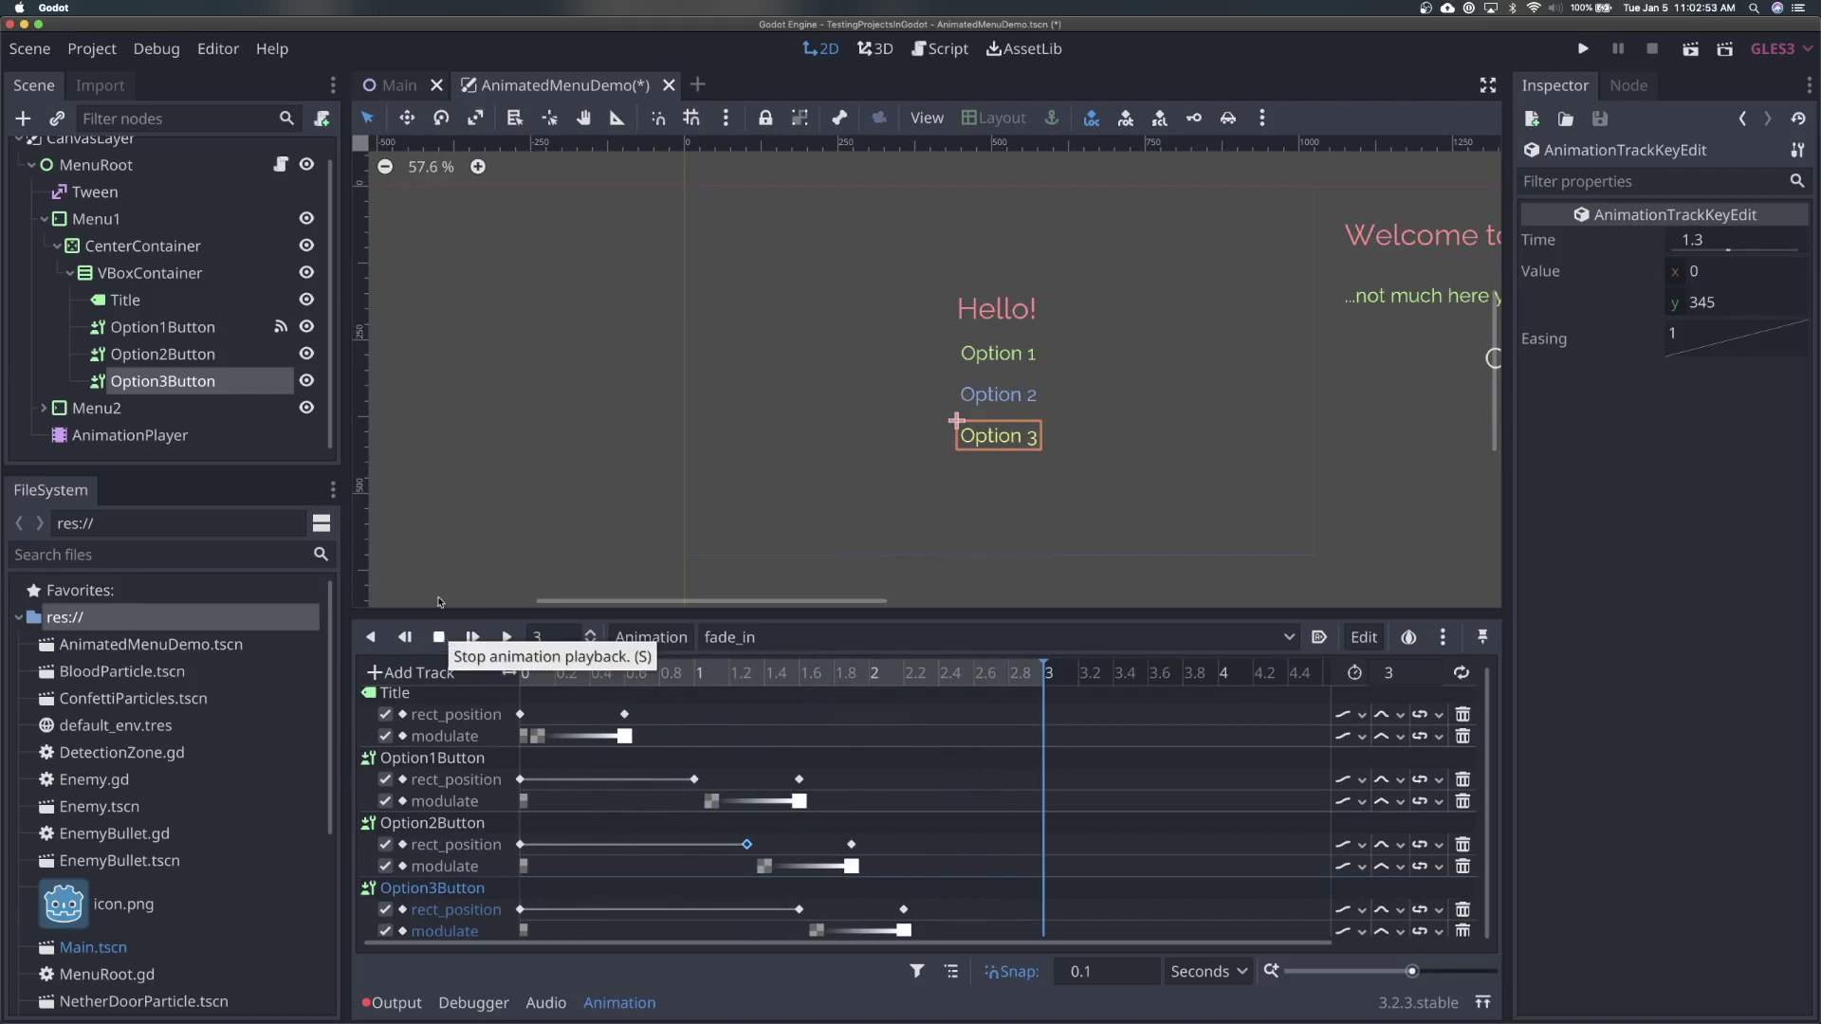
pyautogui.press('super+s')
# In MenuRoot.gd, add 'onready var anim = $AnimationPlayer' below the tween variable
pyautogui.scroll(1, 228, 228)
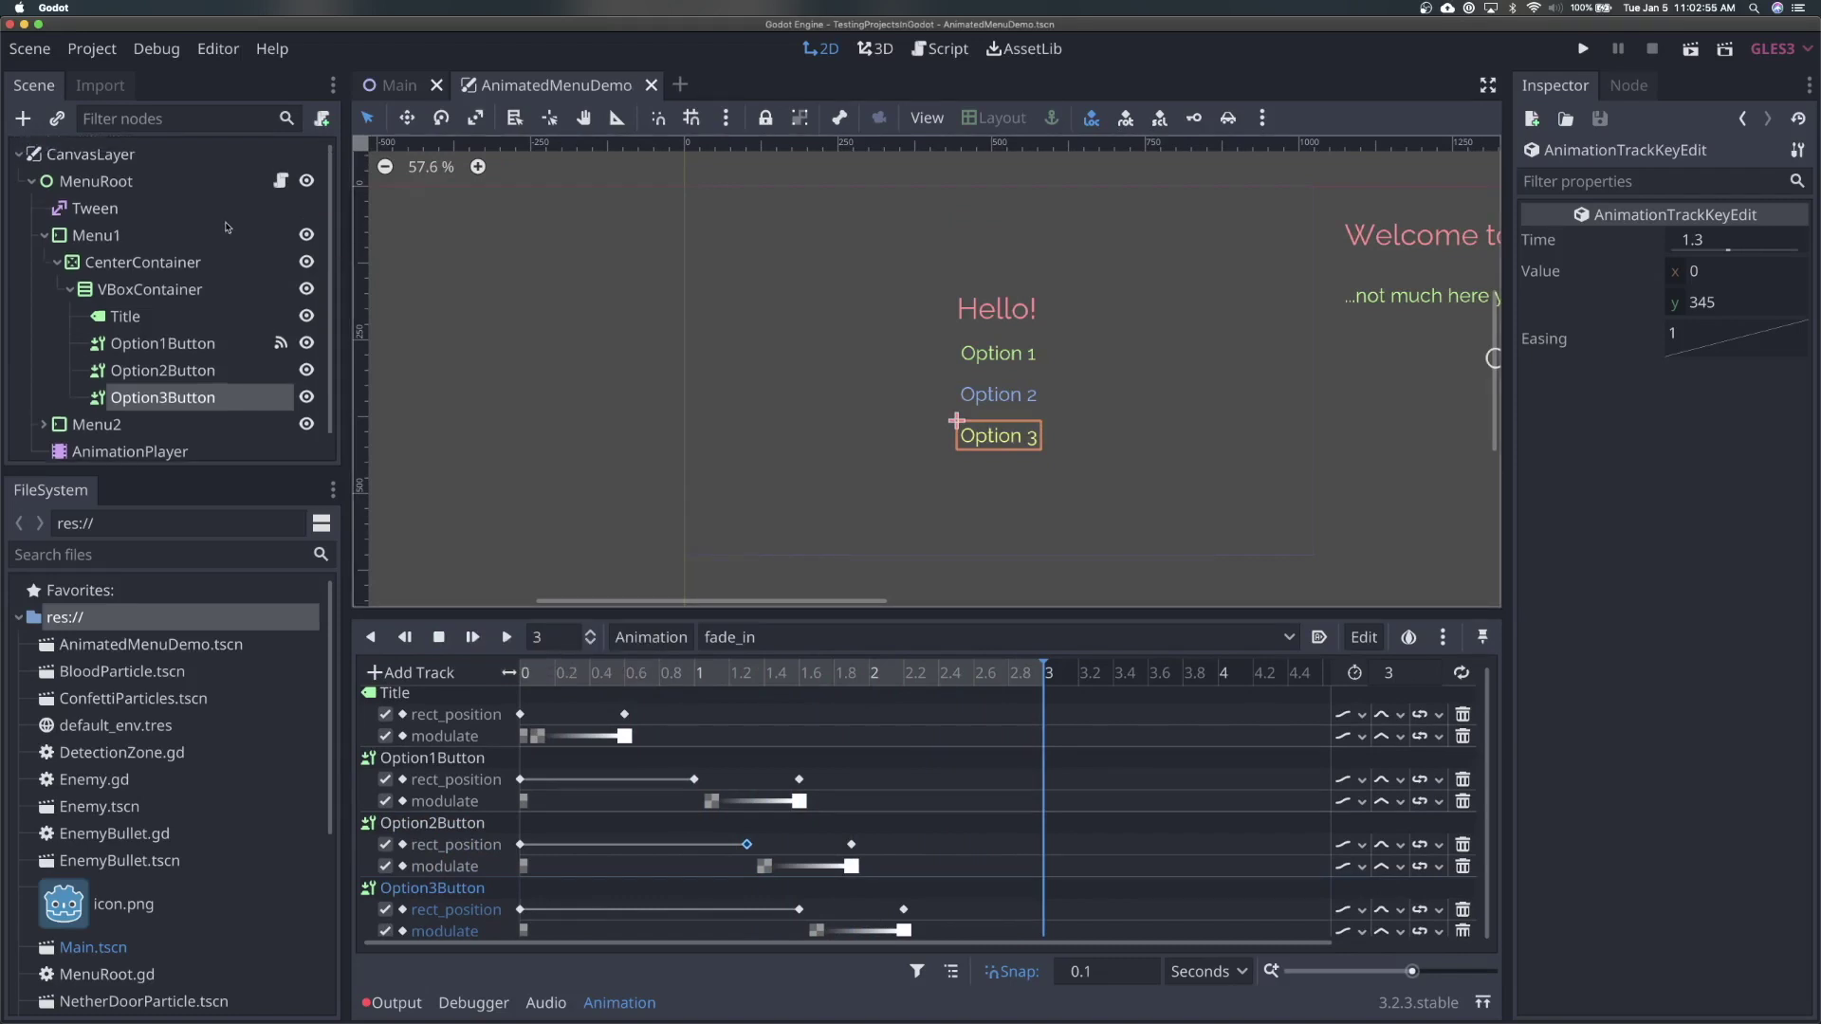
pyautogui.click(280, 181)
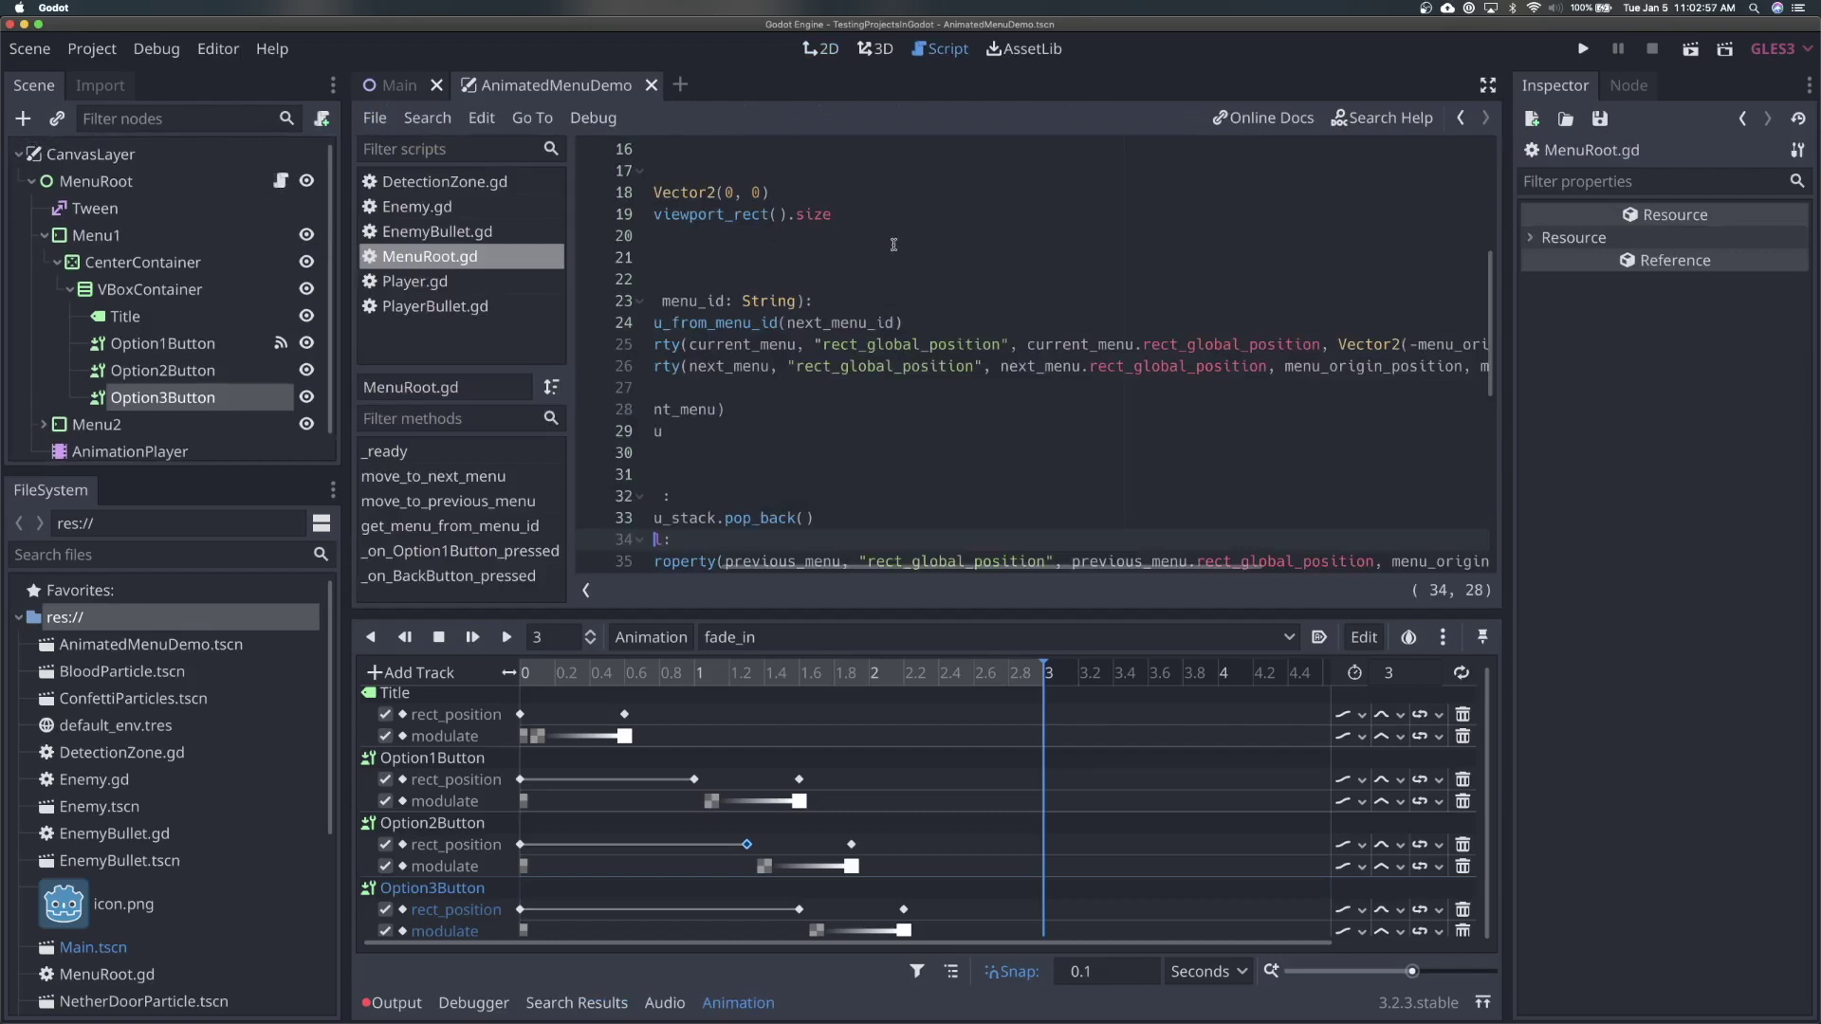
pyautogui.scroll(3, 893, 245)
pyautogui.click(908, 414)
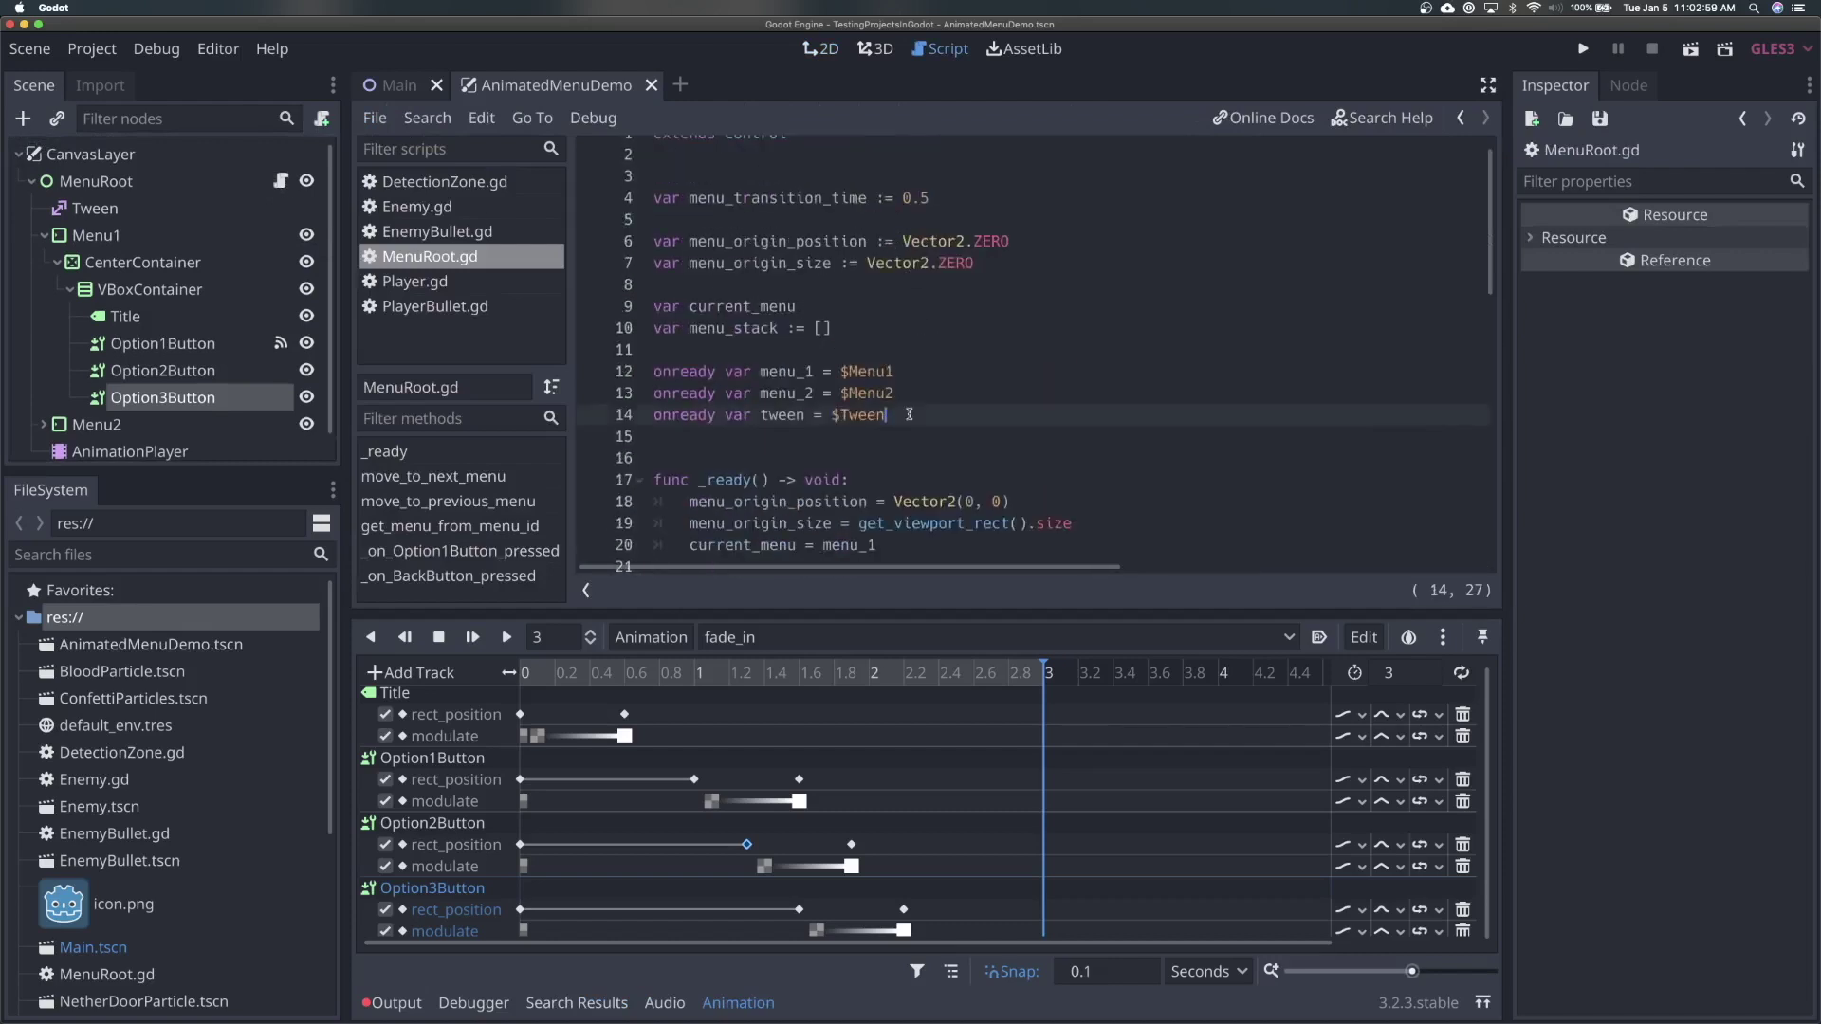
pyautogui.press('Return')
pyautogui.write('onready var ')
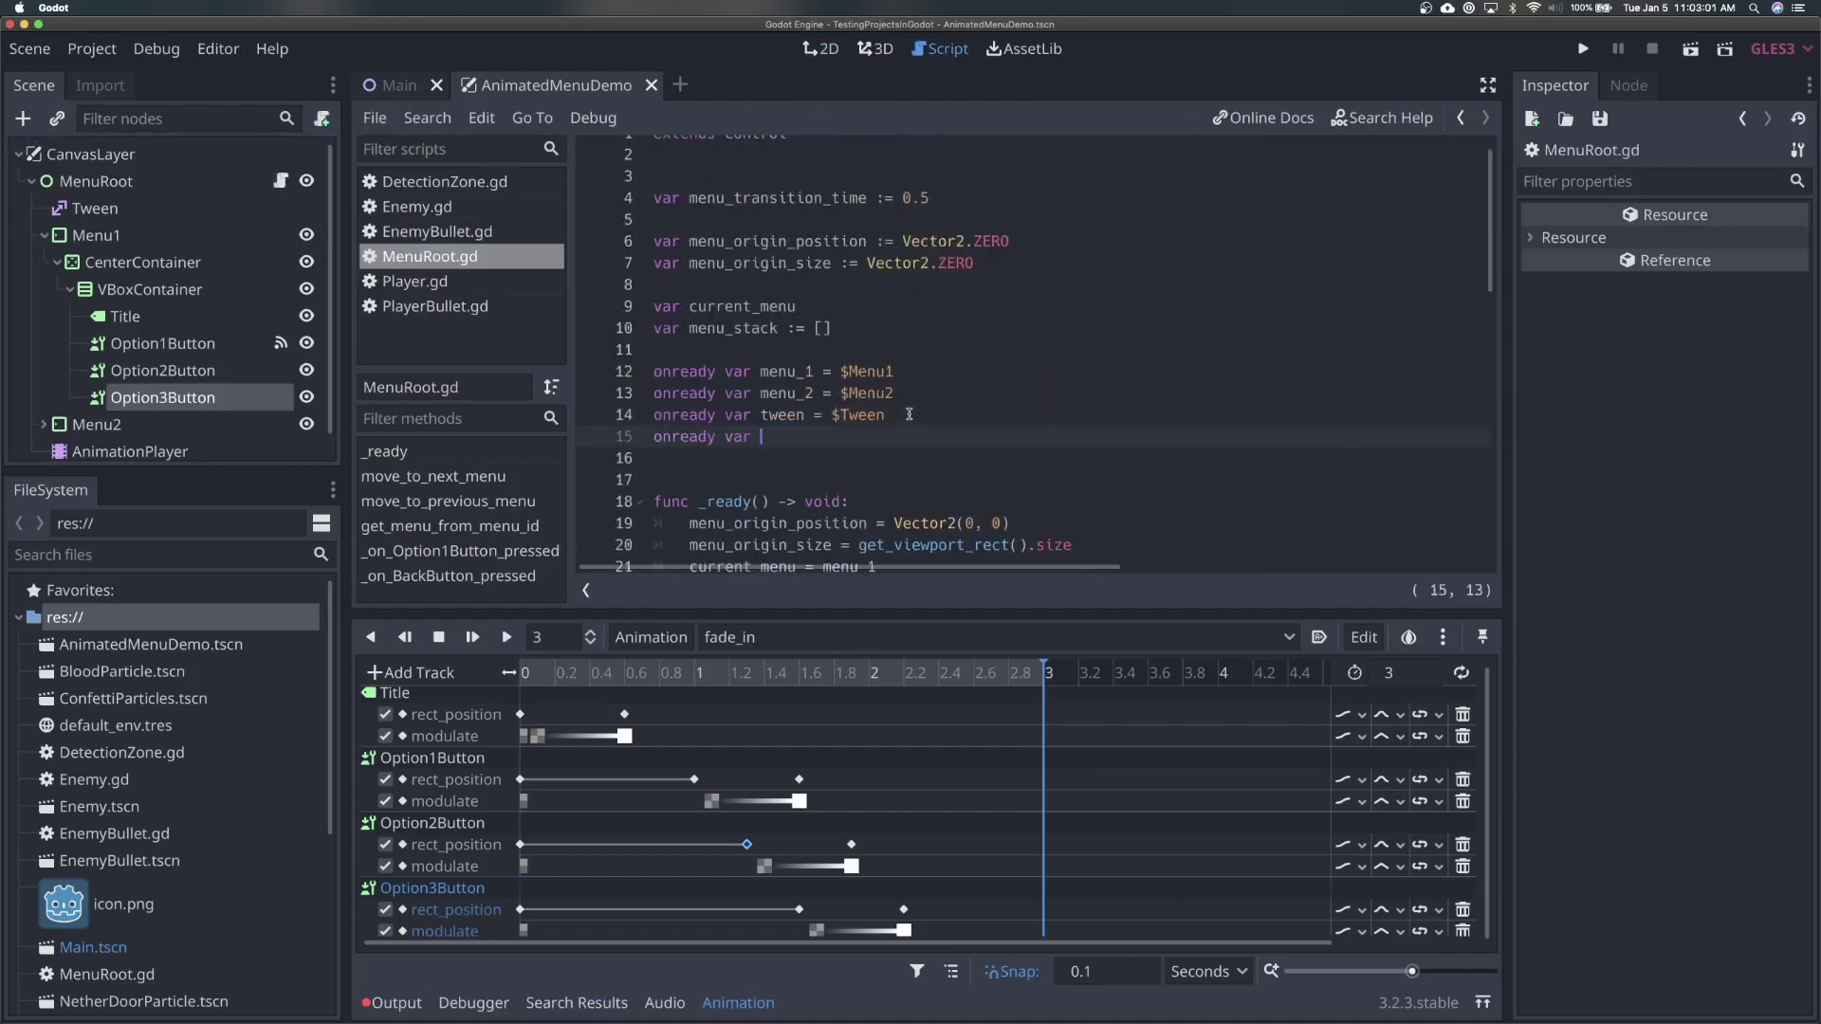
pyautogui.write('anim = $AnimationPlayer')
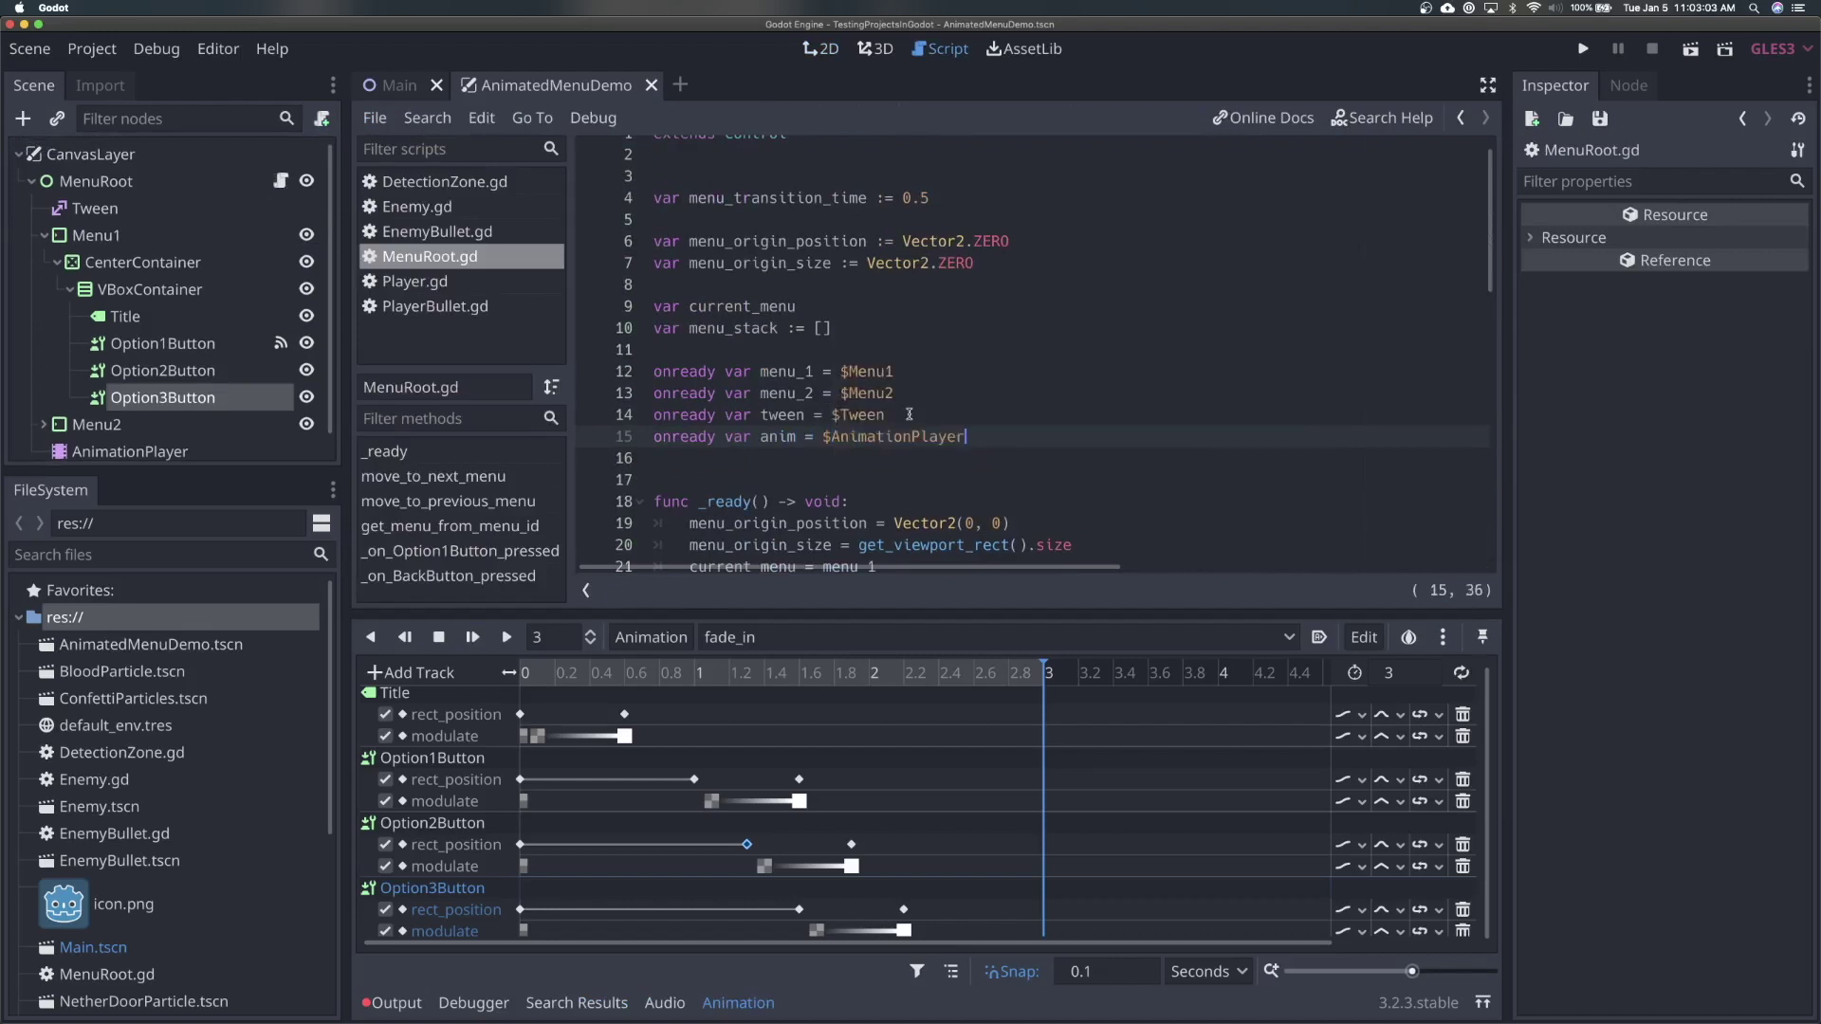
# Add 'anim.play("fade_in")' to _ready, save the script, select MenuRoot and run the project
pyautogui.scroll(-2, 908, 414)
pyautogui.click(910, 482)
pyautogui.press('Return')
pyautogui.write('anim')
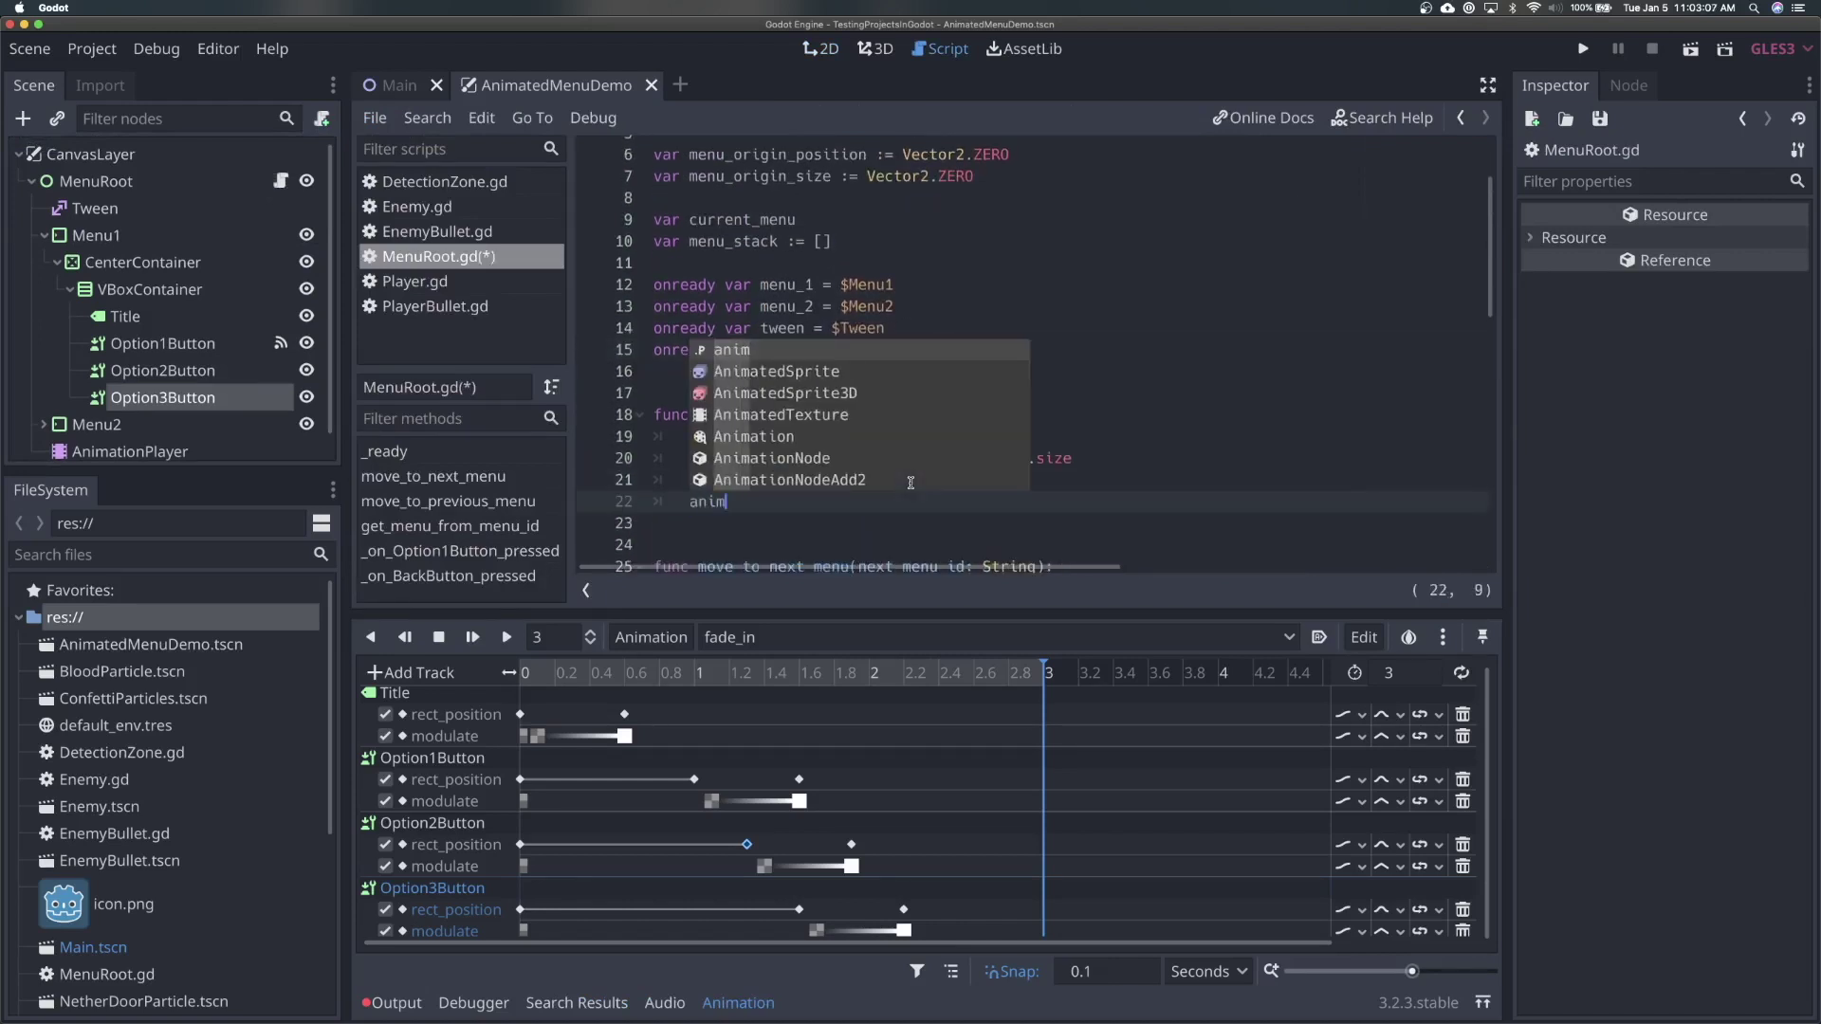
pyautogui.write('.play("fade_in"')
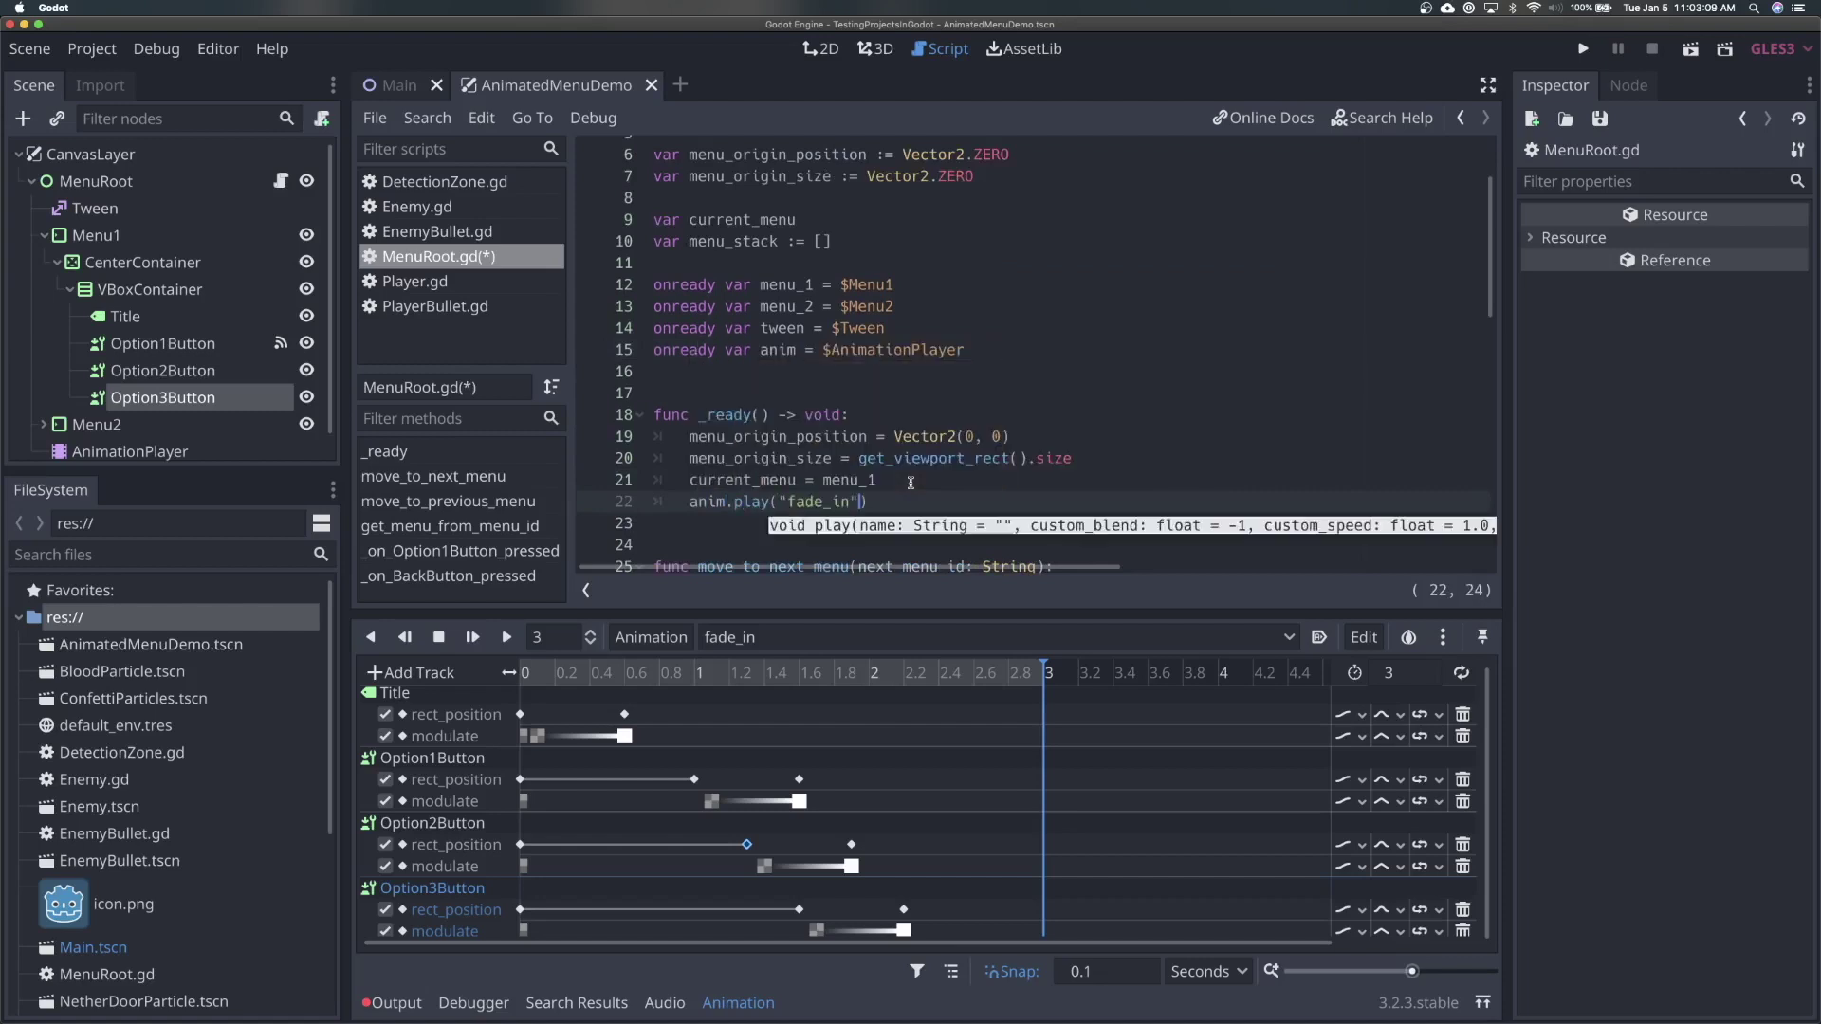
pyautogui.hotkey('ctrl', 's')
pyautogui.click(154, 181)
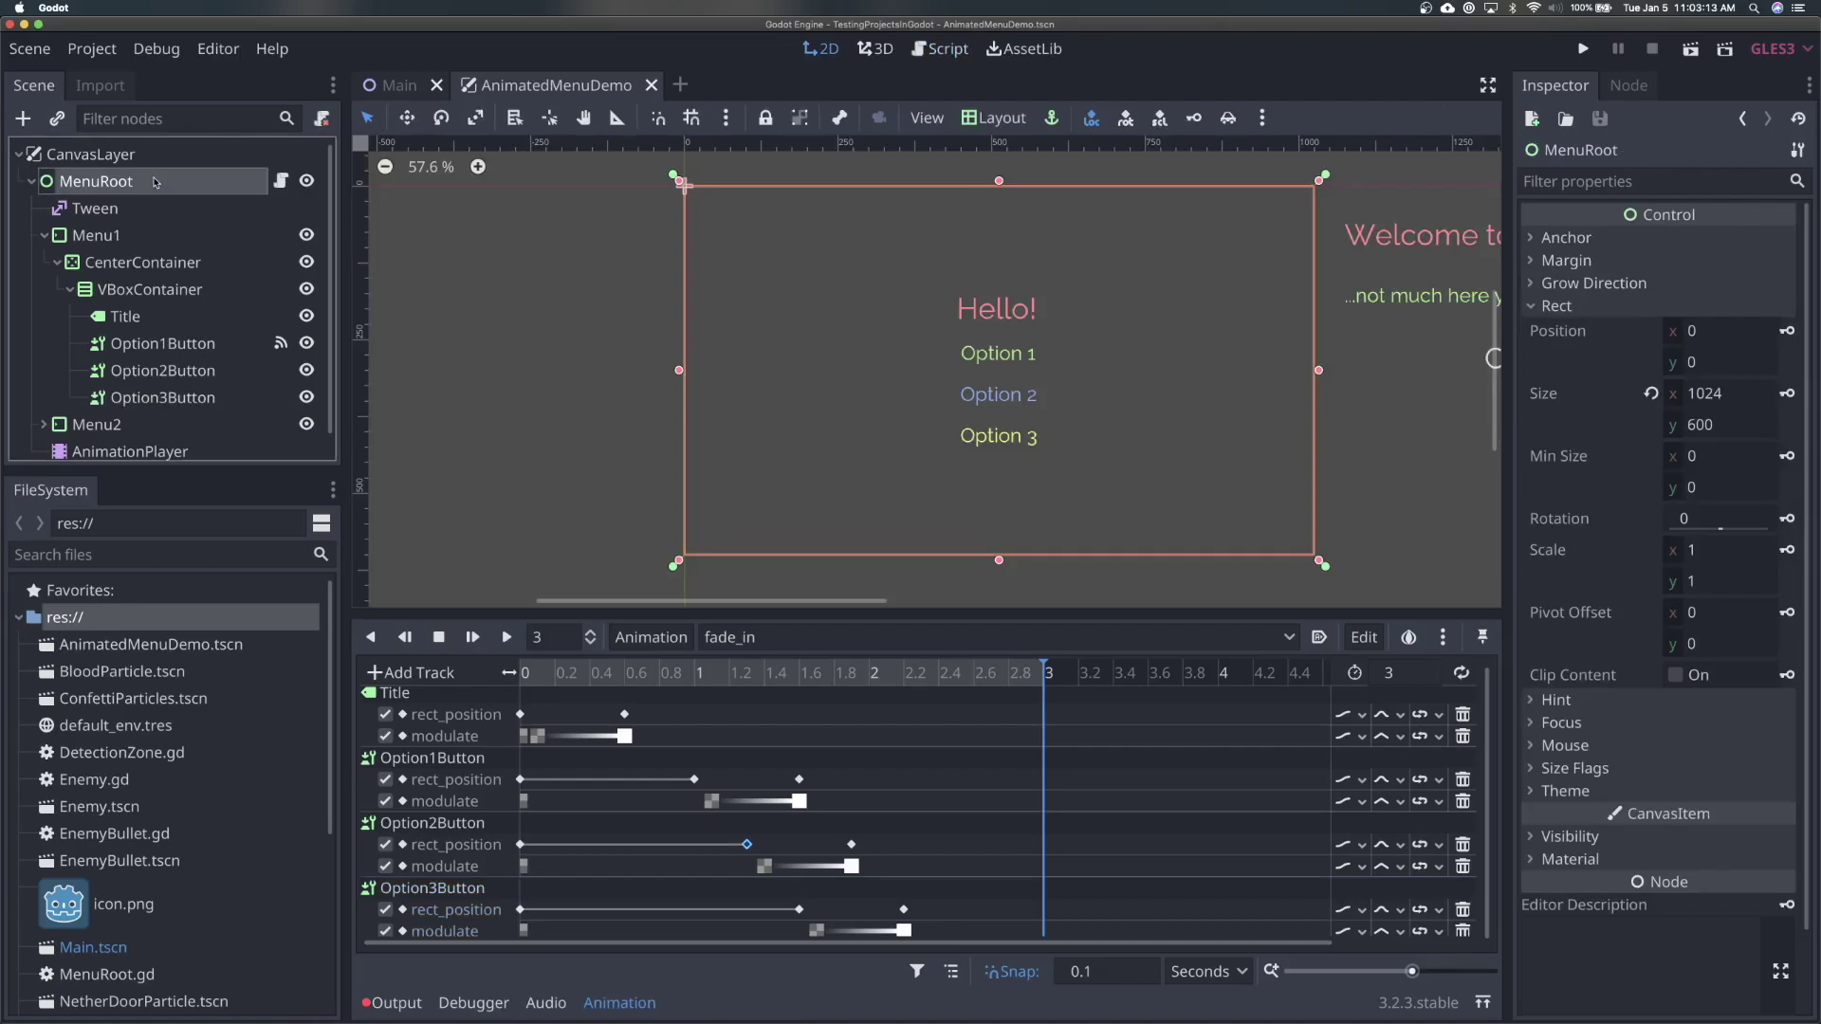
pyautogui.press('super+r')
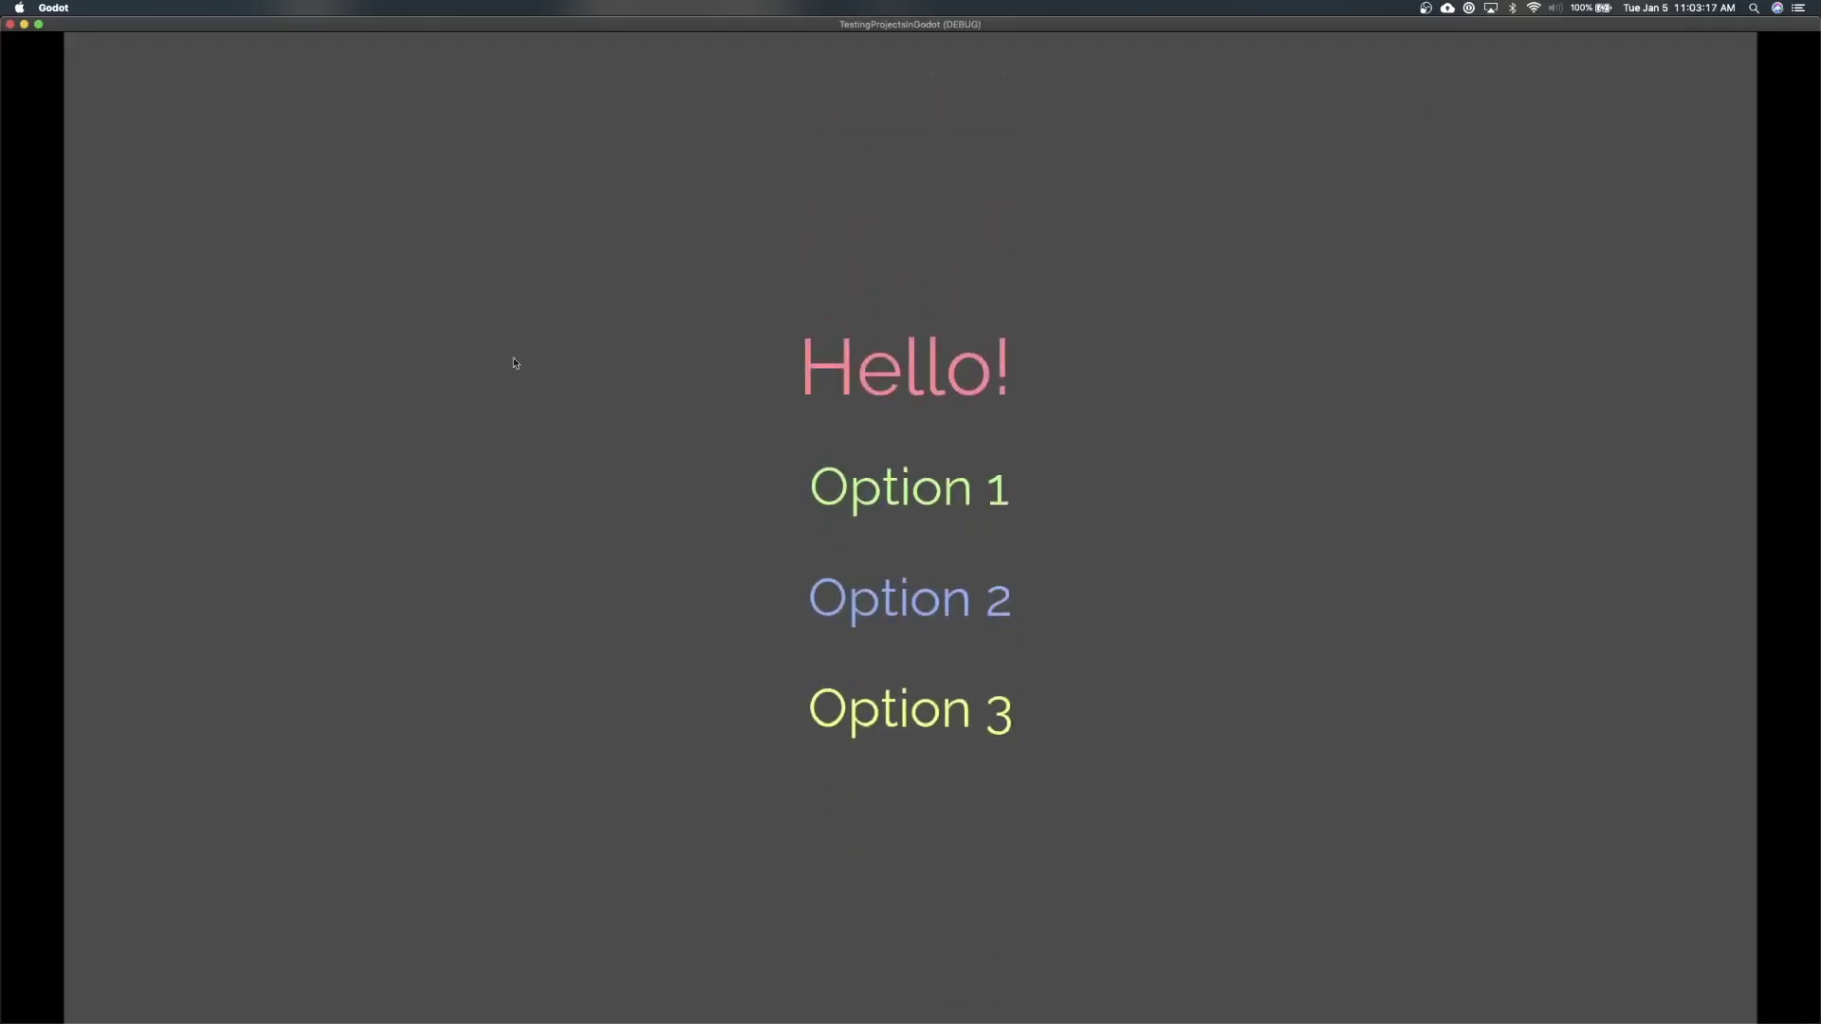
# Test Option 2 opening the second menu and going back, then quit the game
pyautogui.click(906, 707)
pyautogui.click(894, 575)
pyautogui.click(825, 491)
pyautogui.press('super+q')
# Relaunch the game and switch between the Hello! menu and second menu several times
pyautogui.press('super+r')
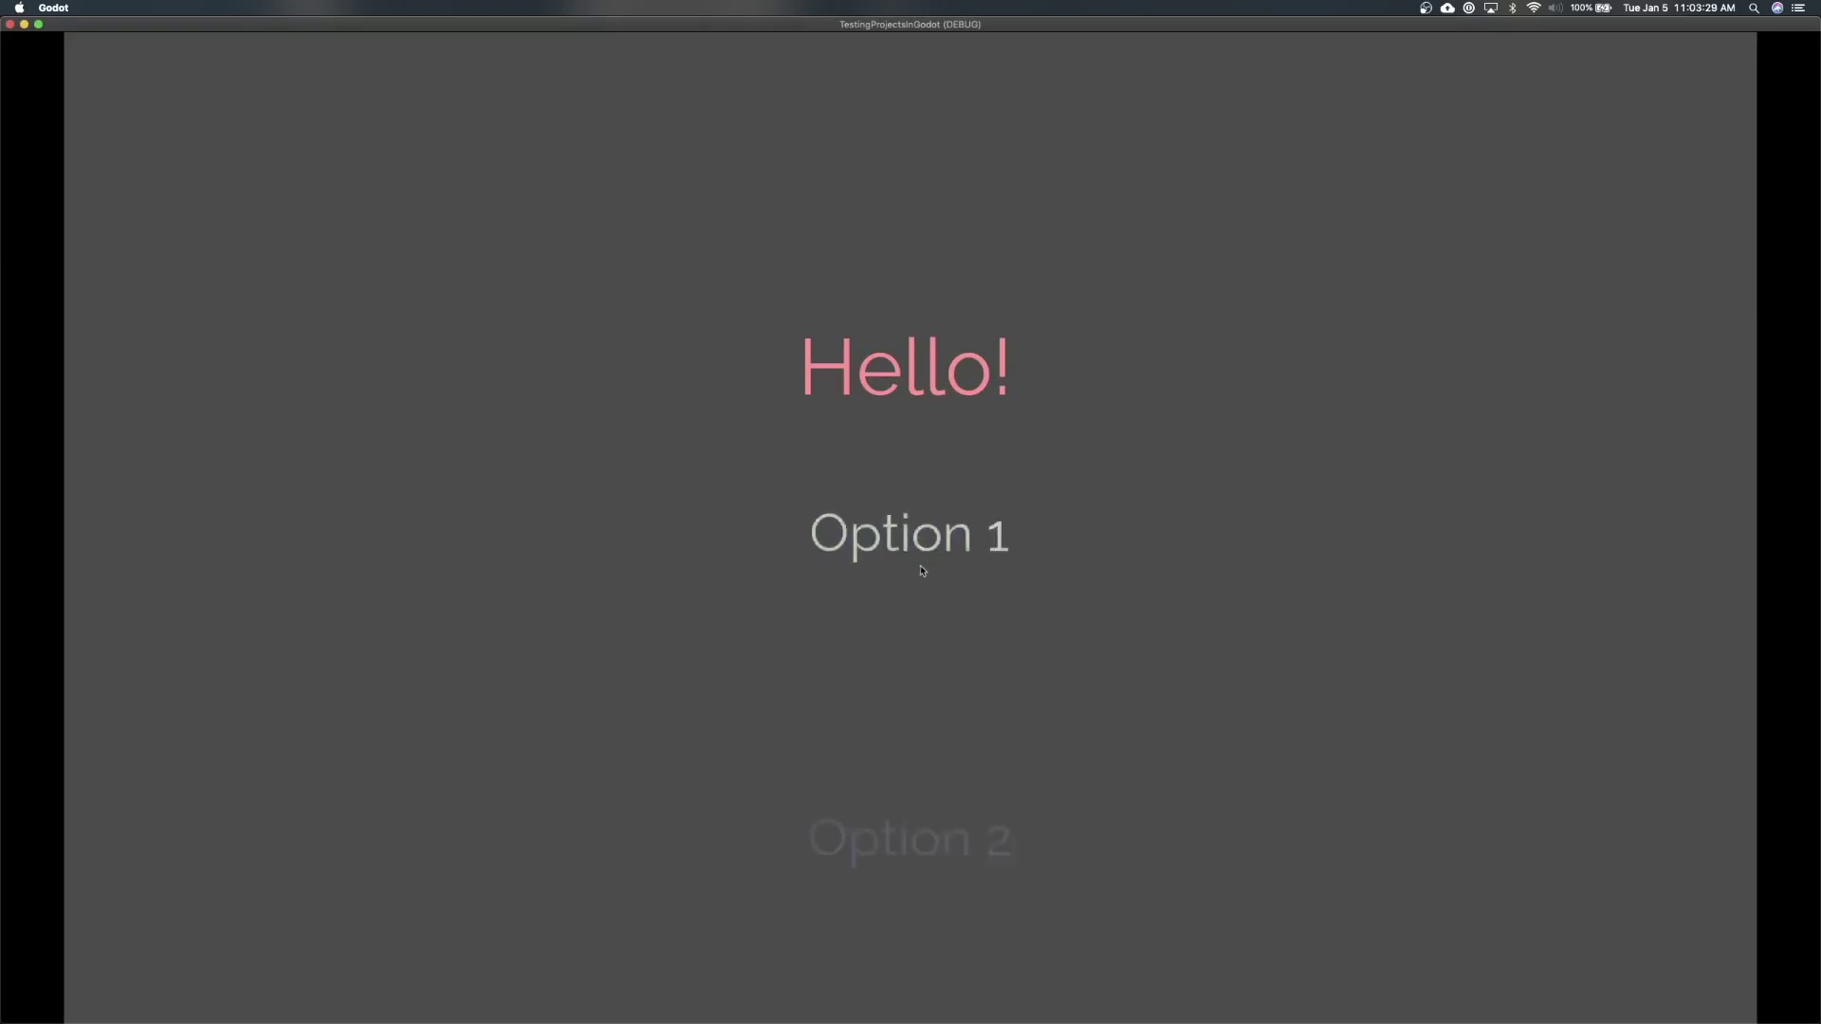
pyautogui.click(942, 482)
pyautogui.click(754, 485)
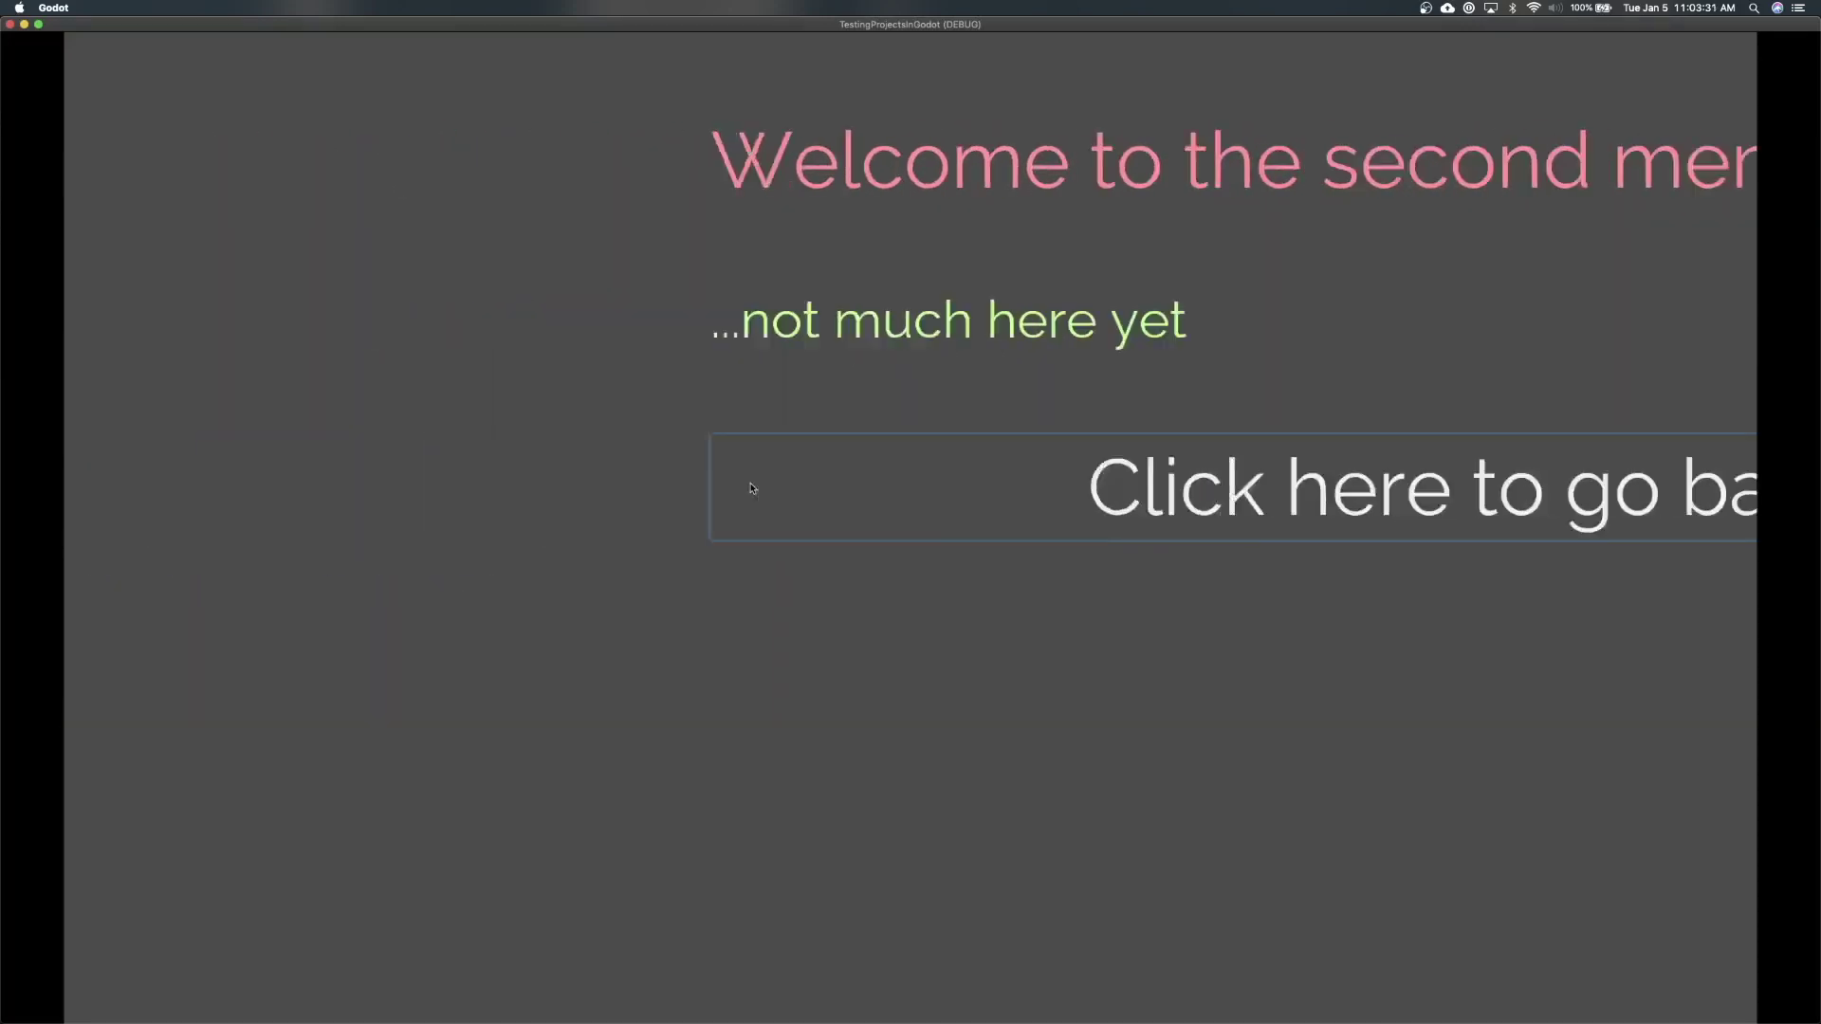
pyautogui.click(891, 490)
pyautogui.click(896, 491)
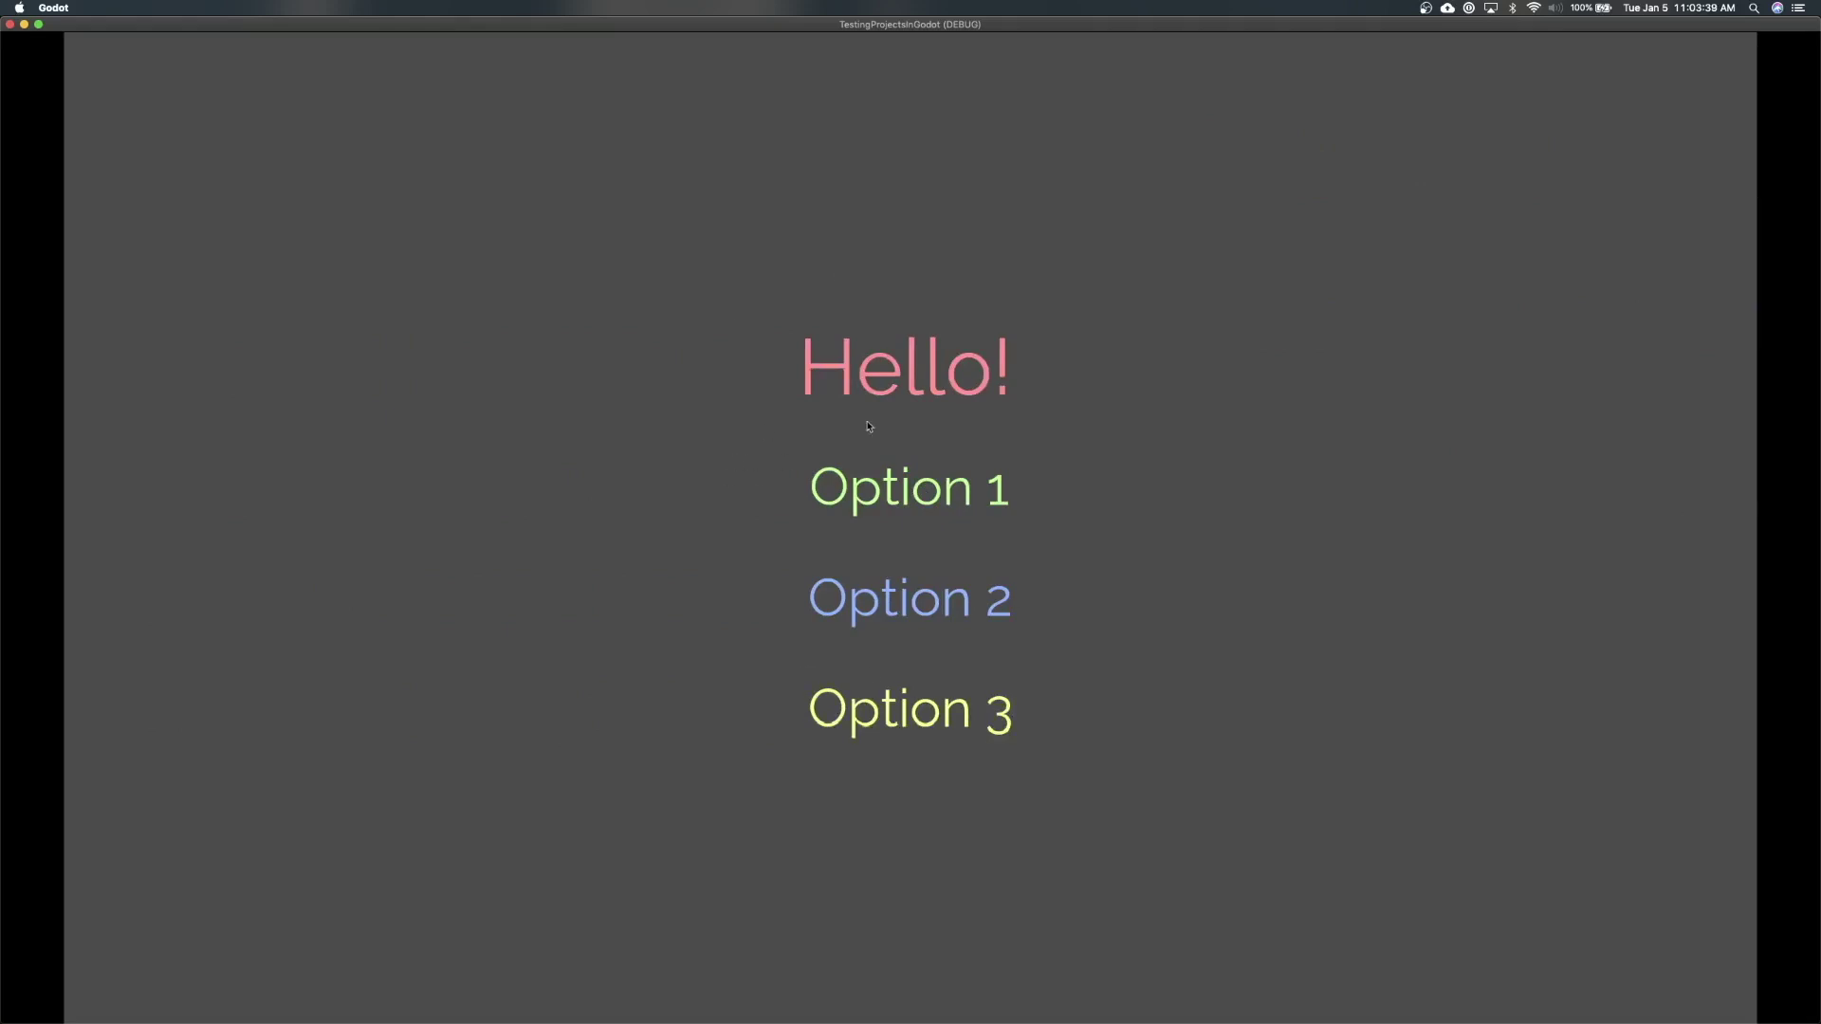
pyautogui.click(922, 473)
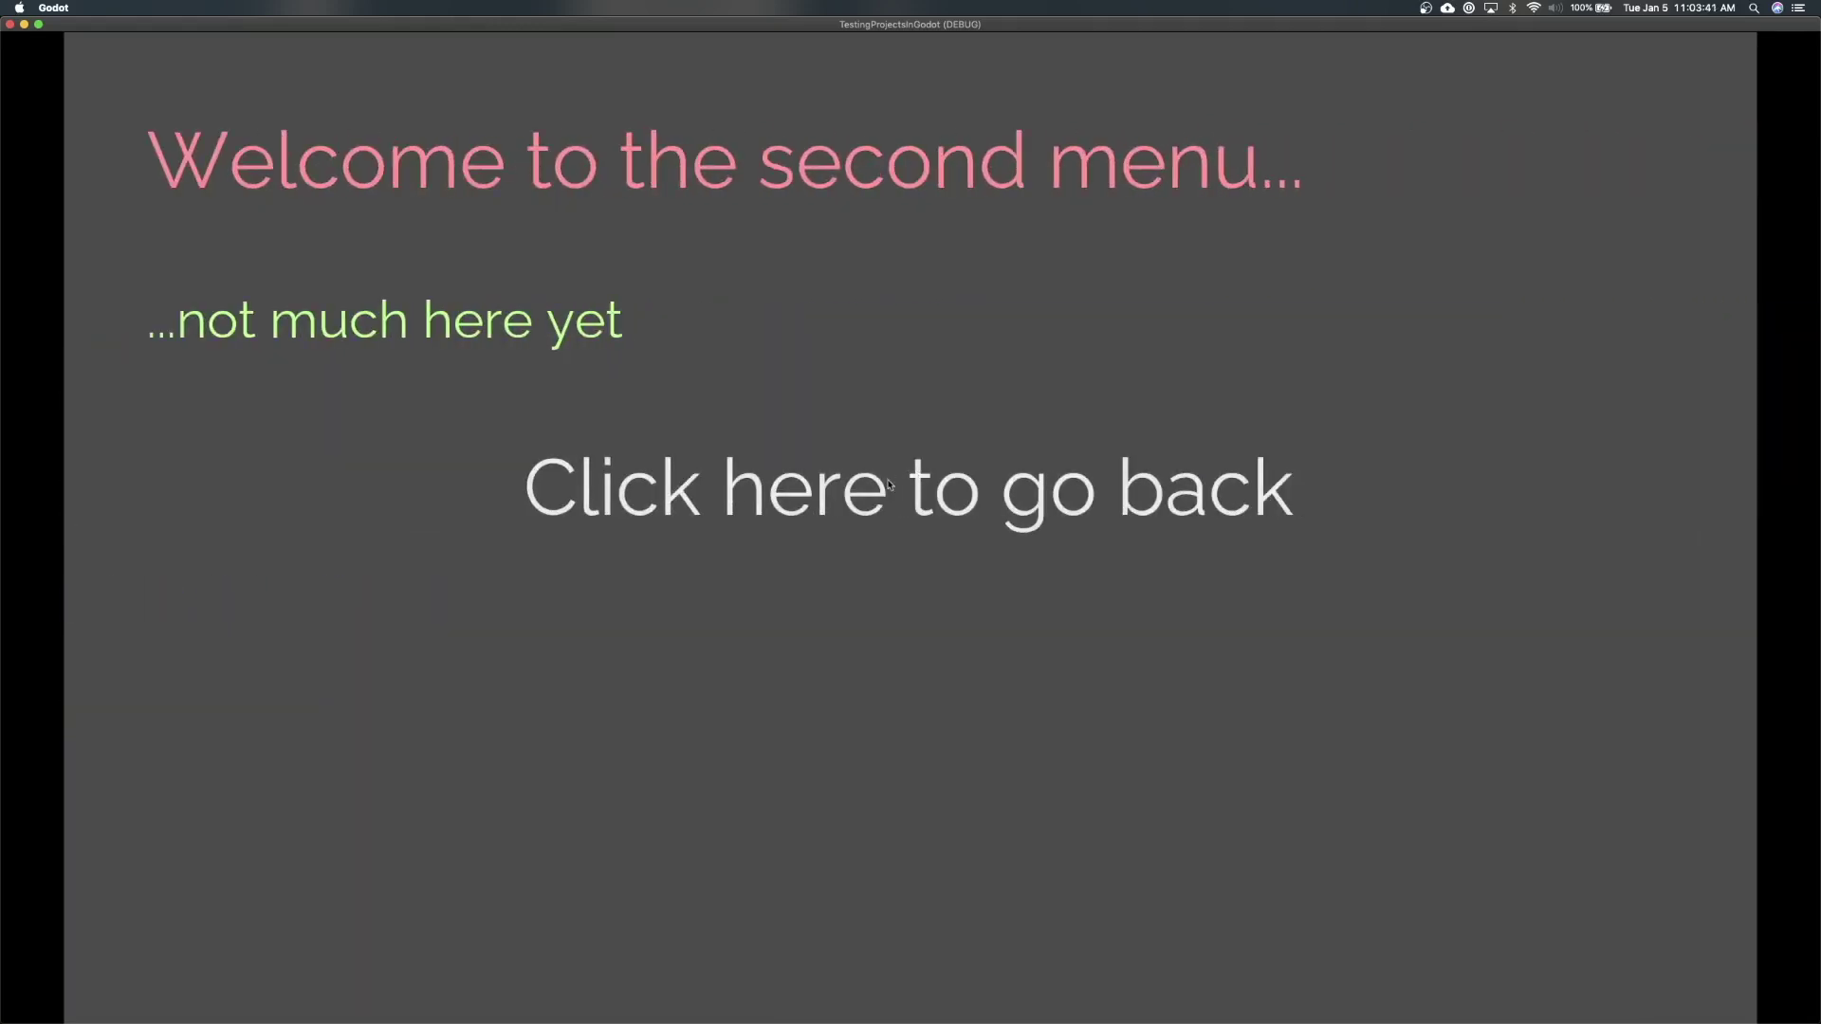
pyautogui.click(890, 484)
pyautogui.click(896, 485)
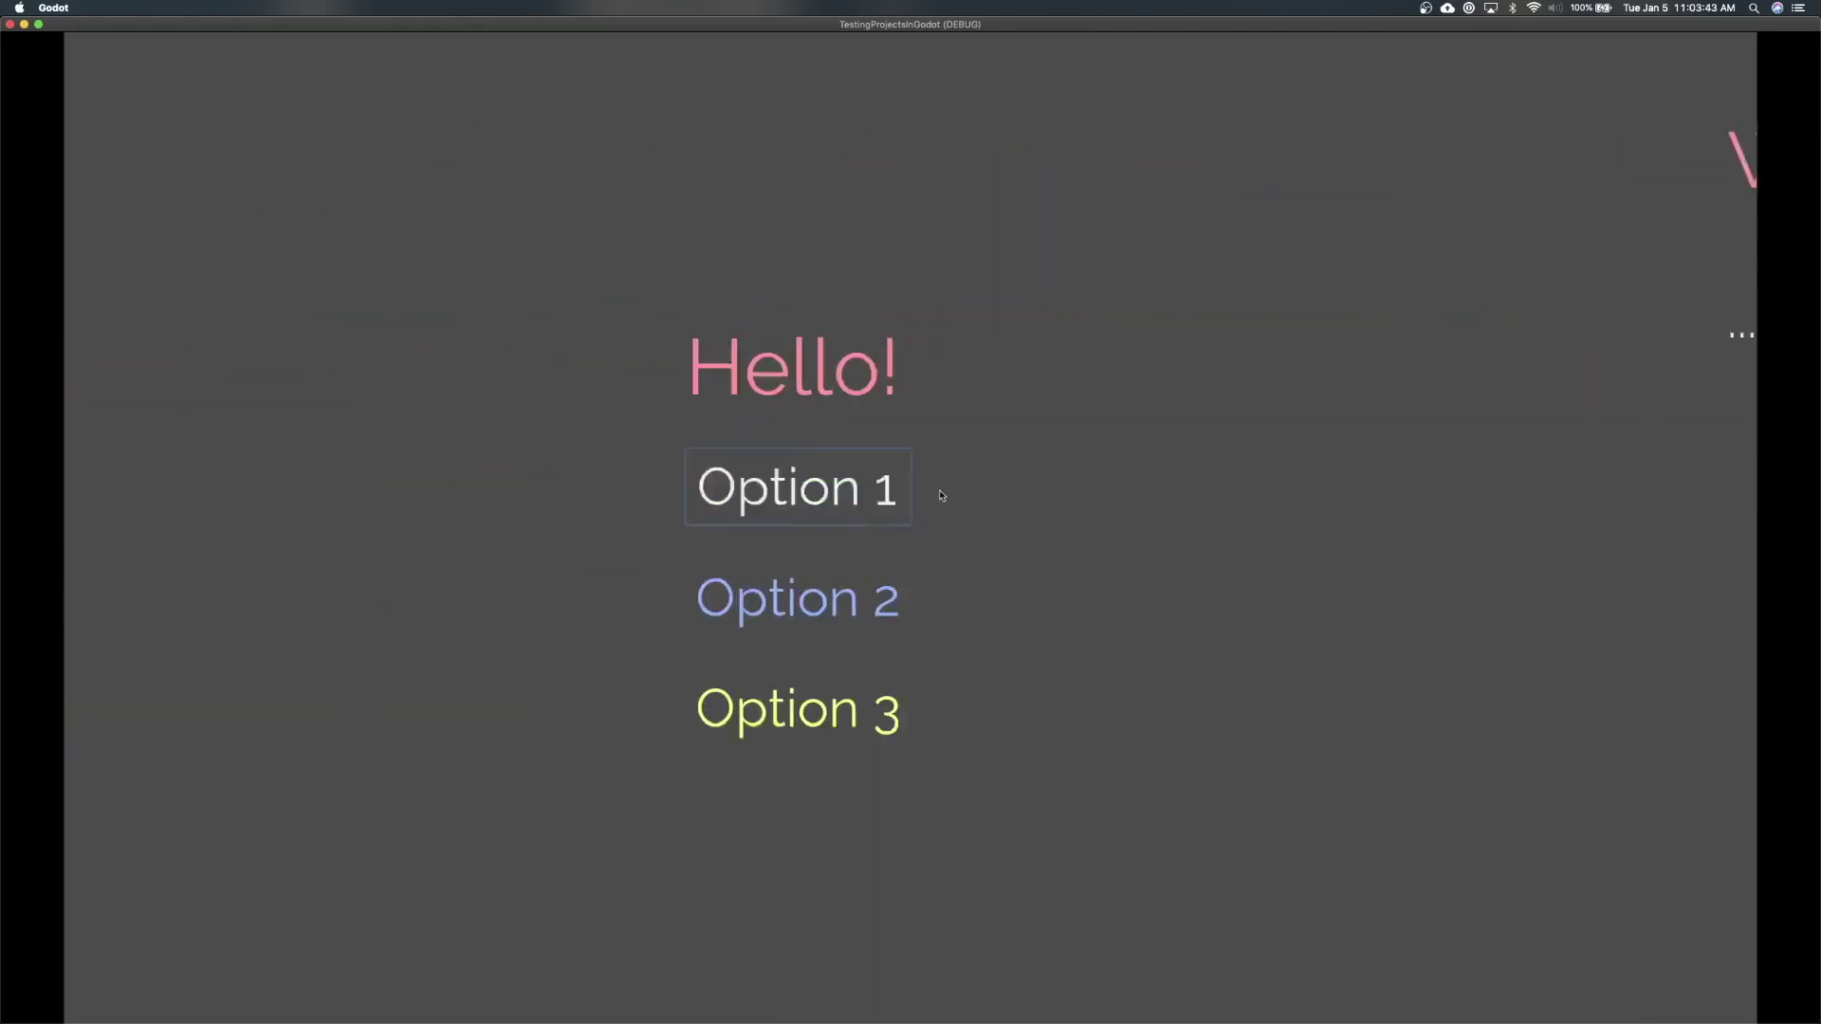
pyautogui.click(1003, 489)
# Quit and relaunch the game, focusing its window to watch Hello! and the options fade in
pyautogui.press('super+q')
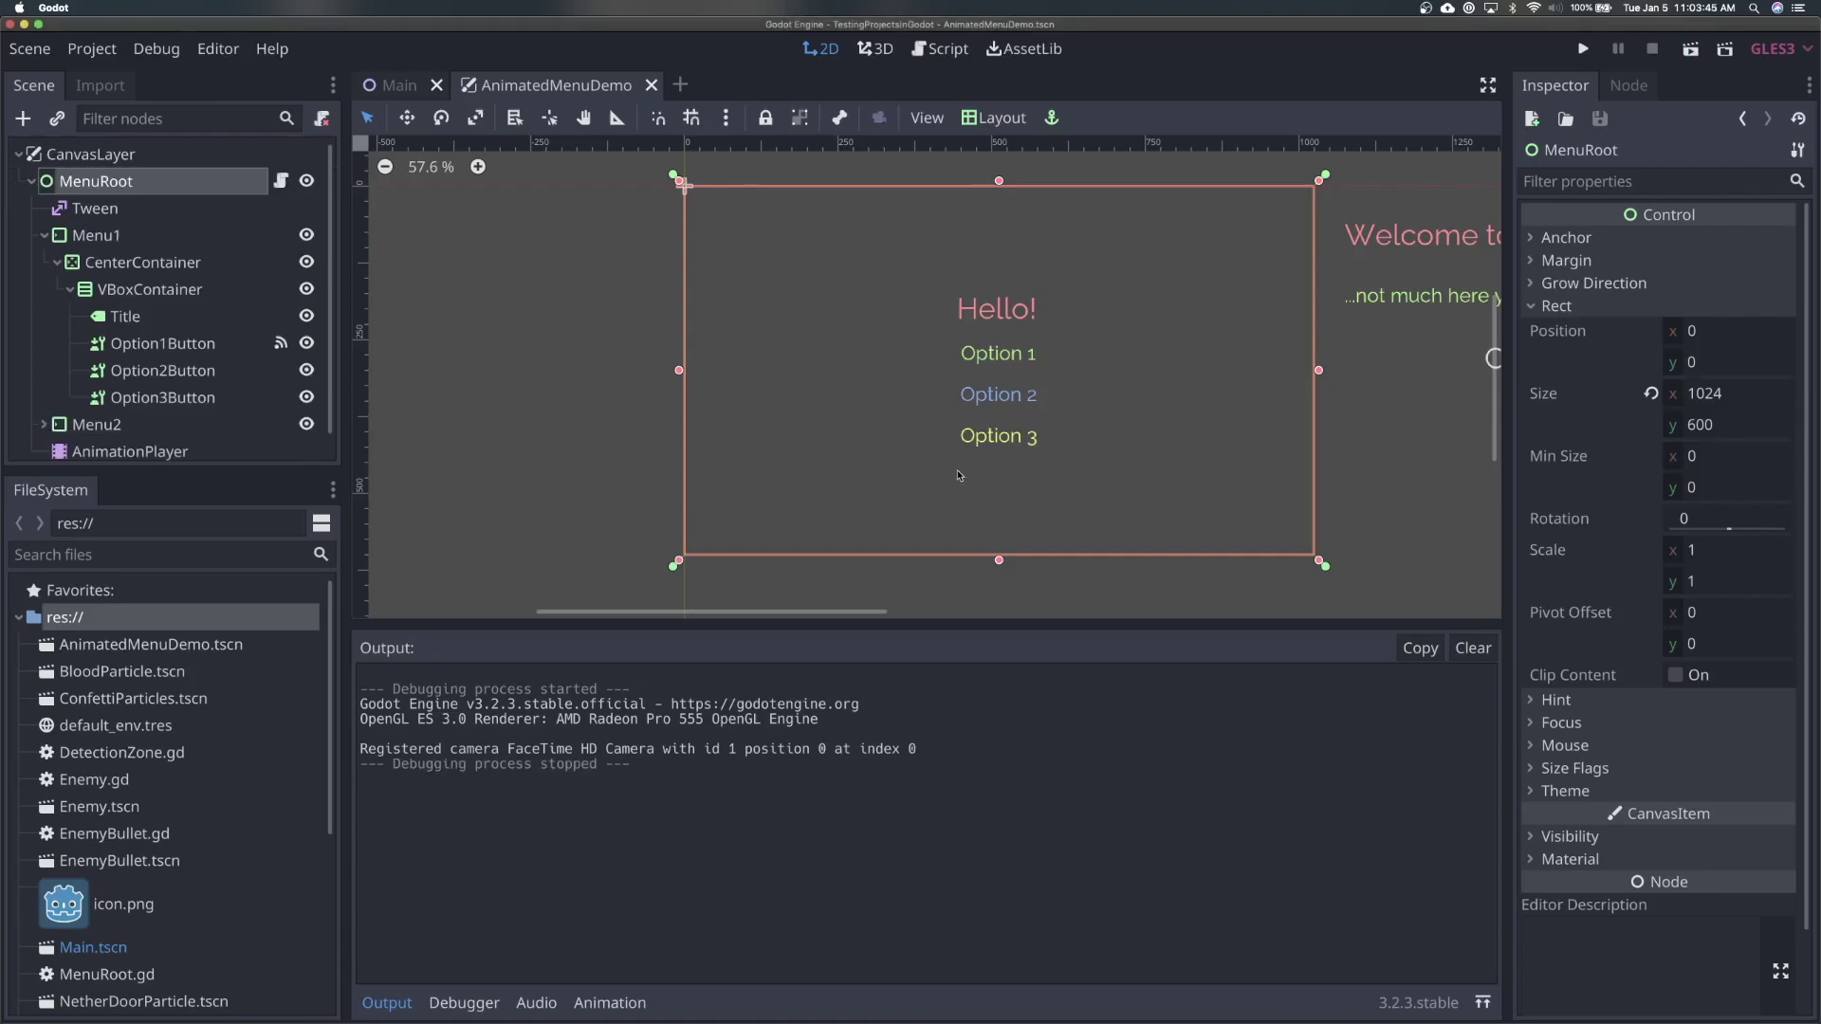
pyautogui.press('super+b')
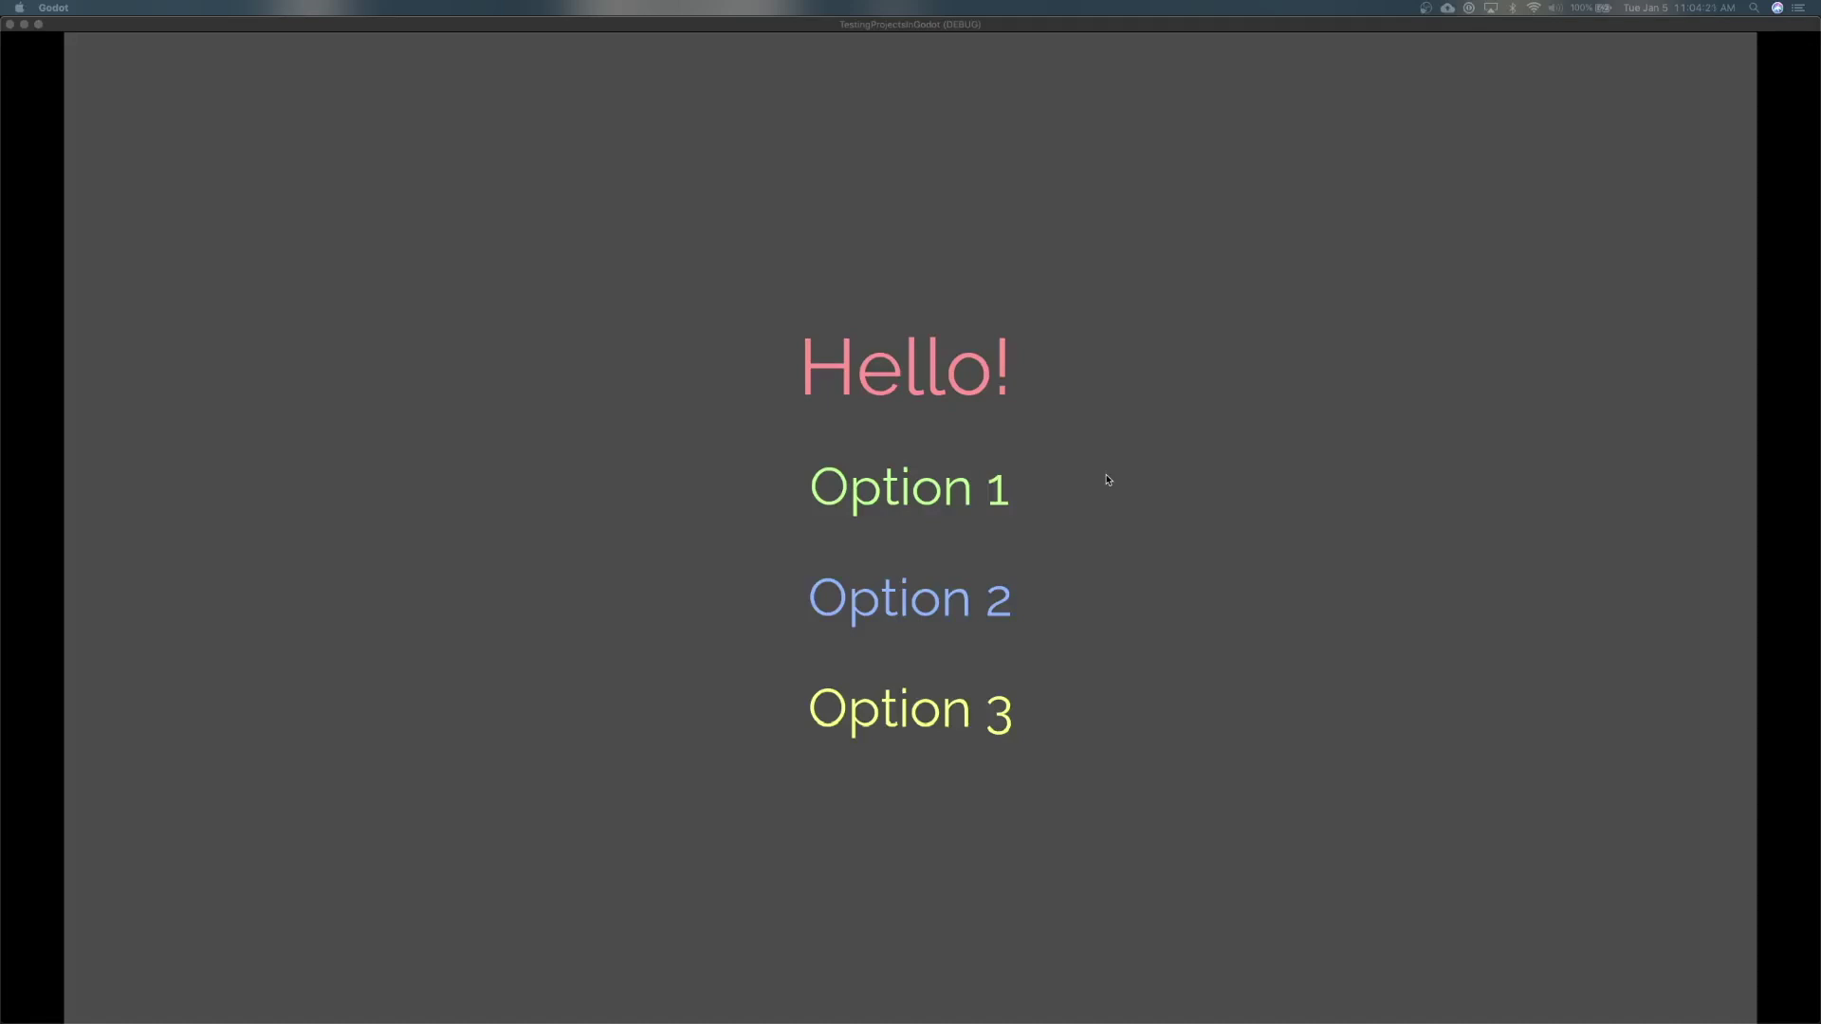
pyautogui.click(1065, 459)
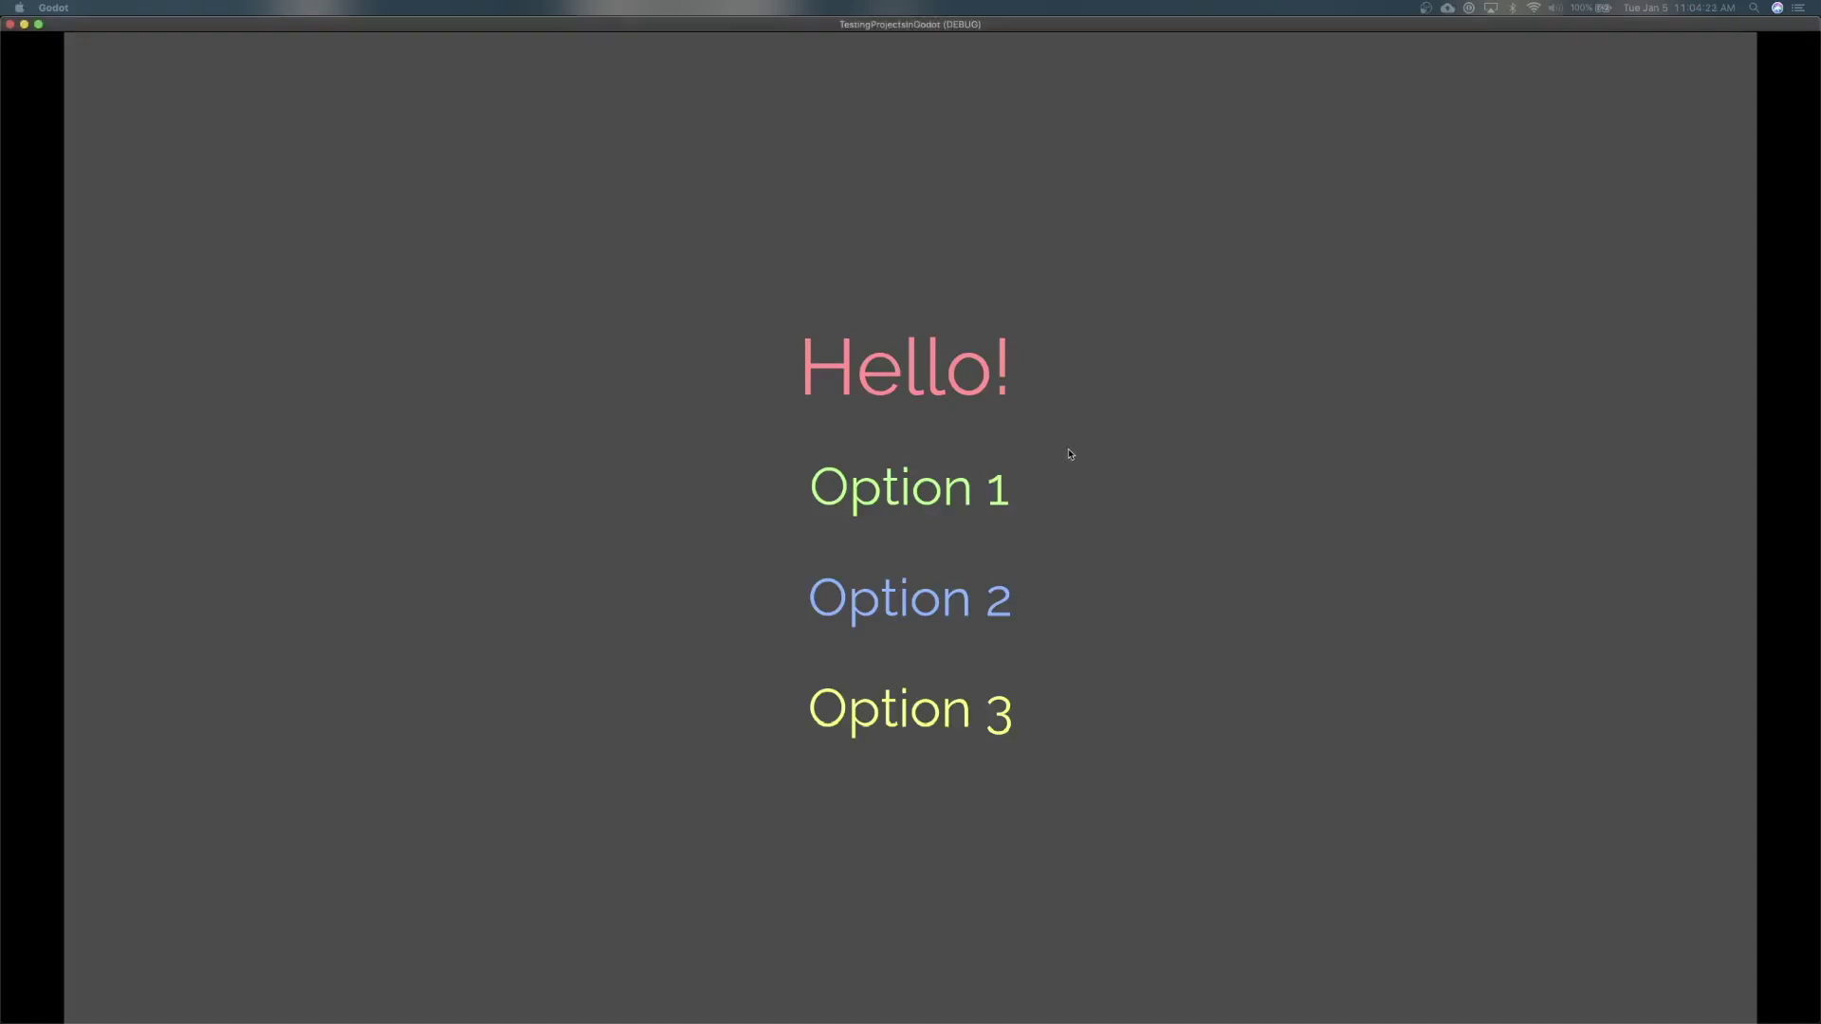